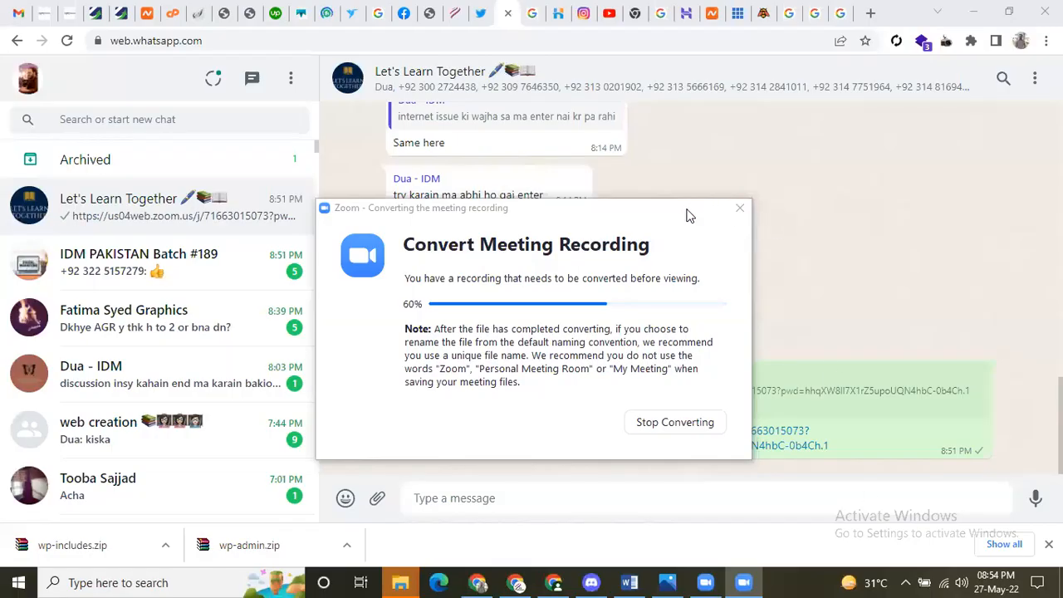
Switch from WhatsApp Web to the cPanel MySQL Databases tab
{"action": "left_click", "coordinate": [170, 14]}
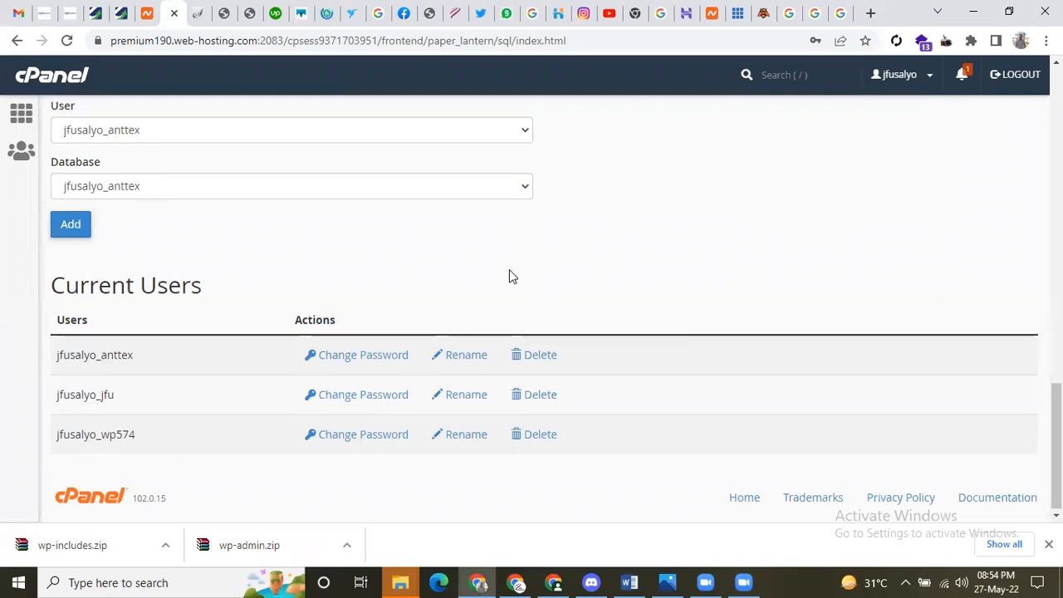
Review the three existing database user names, noting the anttex user prefix
{"action": "scroll", "coordinate": [508, 275], "scroll_direction": "up", "scroll_amount": 1}
{"action": "scroll", "coordinate": [508, 276], "scroll_direction": "down", "scroll_amount": 1}
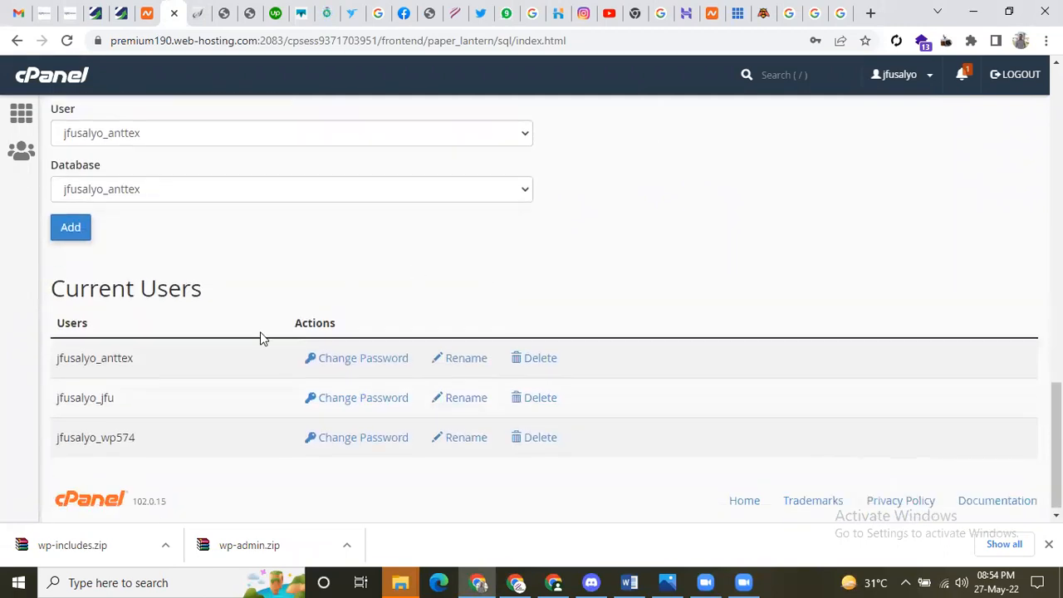
{"action": "left_click_drag", "start_coordinate": [137, 435], "coordinate": [46, 434]}
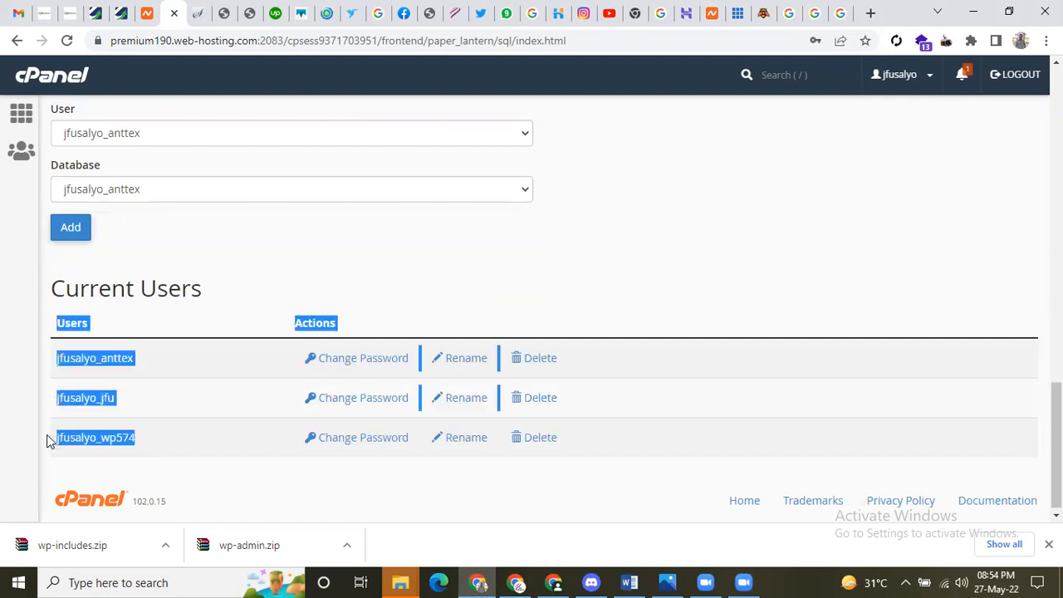
{"action": "left_click", "coordinate": [131, 438]}
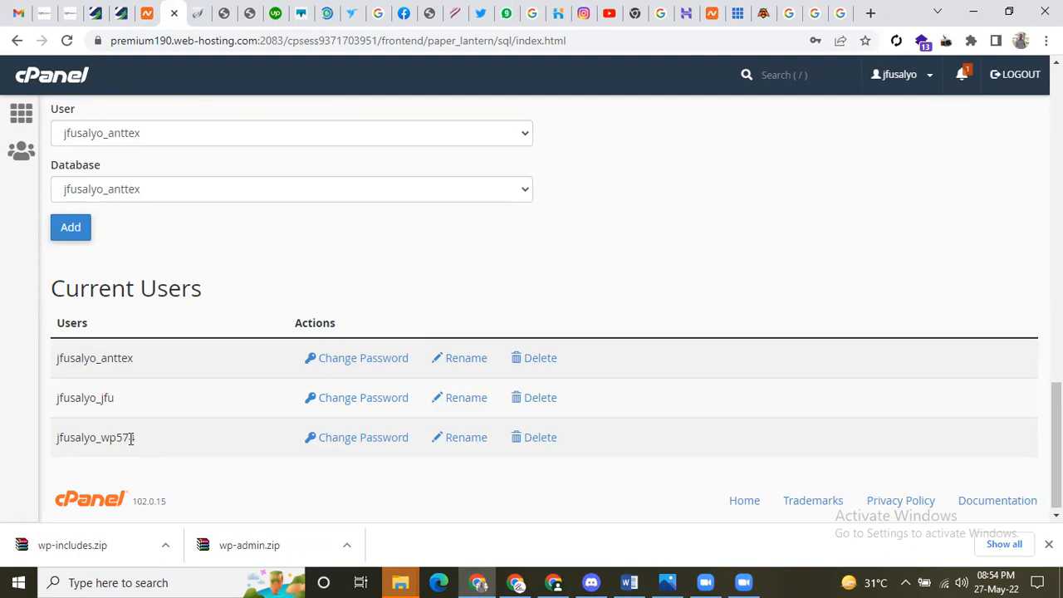
{"action": "scroll", "coordinate": [130, 438], "scroll_direction": "up", "scroll_amount": 1}
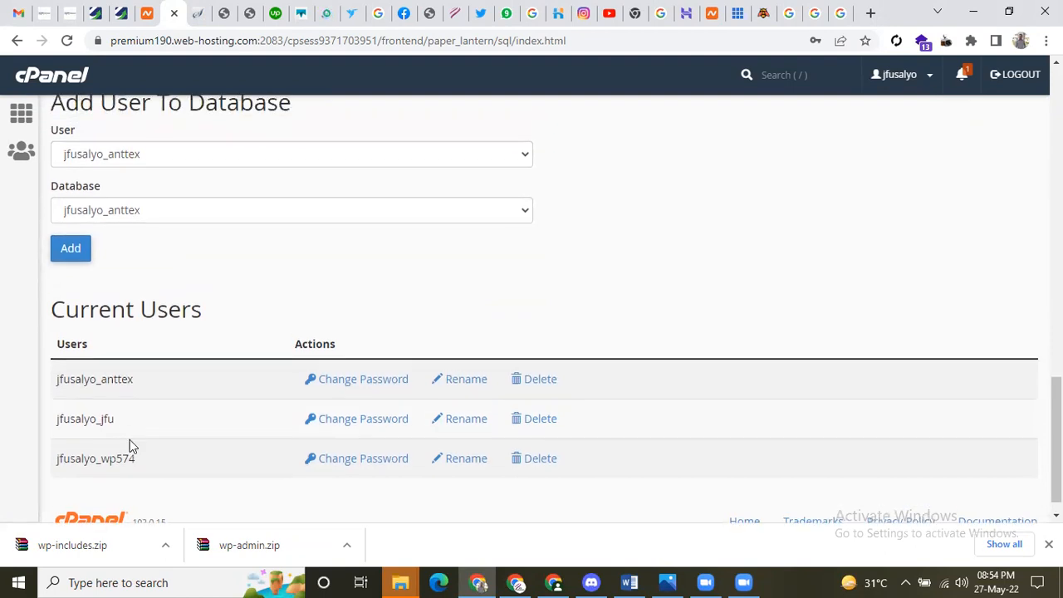
{"action": "left_click_drag", "start_coordinate": [130, 381], "coordinate": [102, 381]}
{"action": "left_click", "coordinate": [137, 388]}
Scroll back to the top and return to the cPanel home page
{"action": "scroll", "coordinate": [102, 381], "scroll_direction": "up", "scroll_amount": 4}
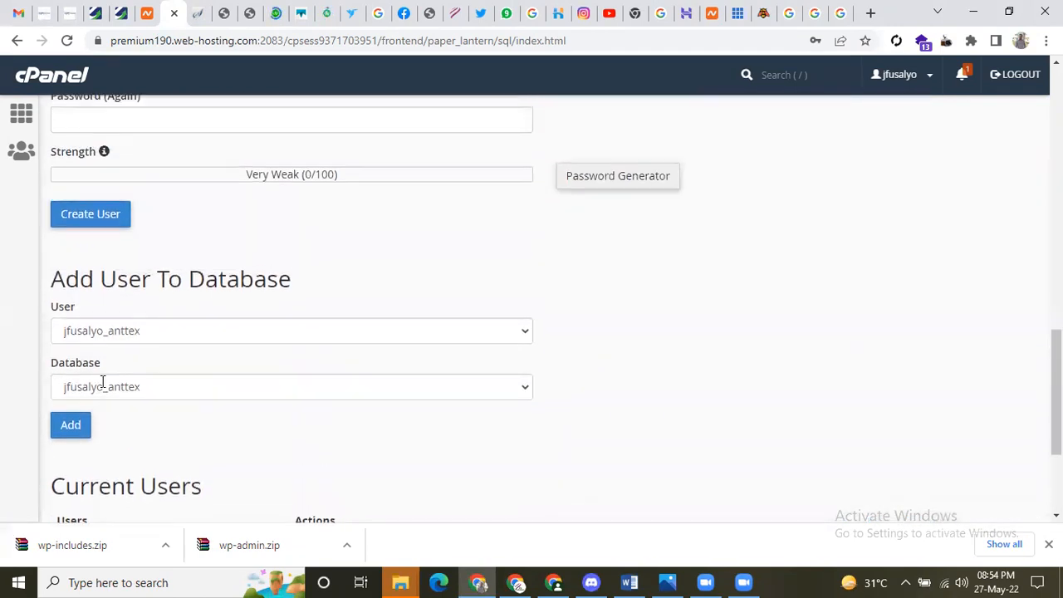
{"action": "scroll", "coordinate": [101, 382], "scroll_direction": "up", "scroll_amount": 7}
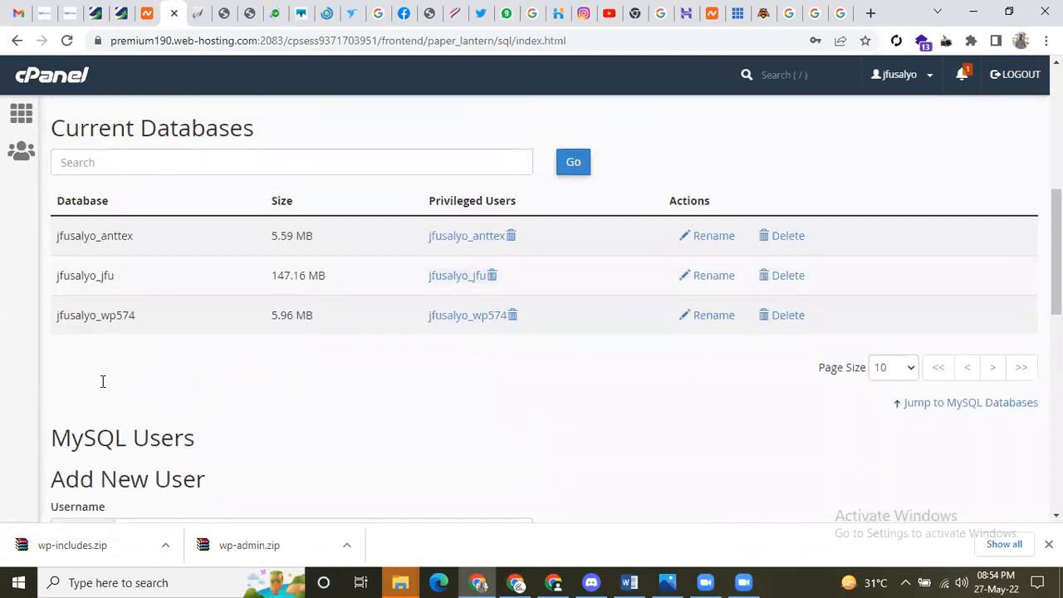
{"action": "scroll", "coordinate": [101, 382], "scroll_direction": "up", "scroll_amount": 4}
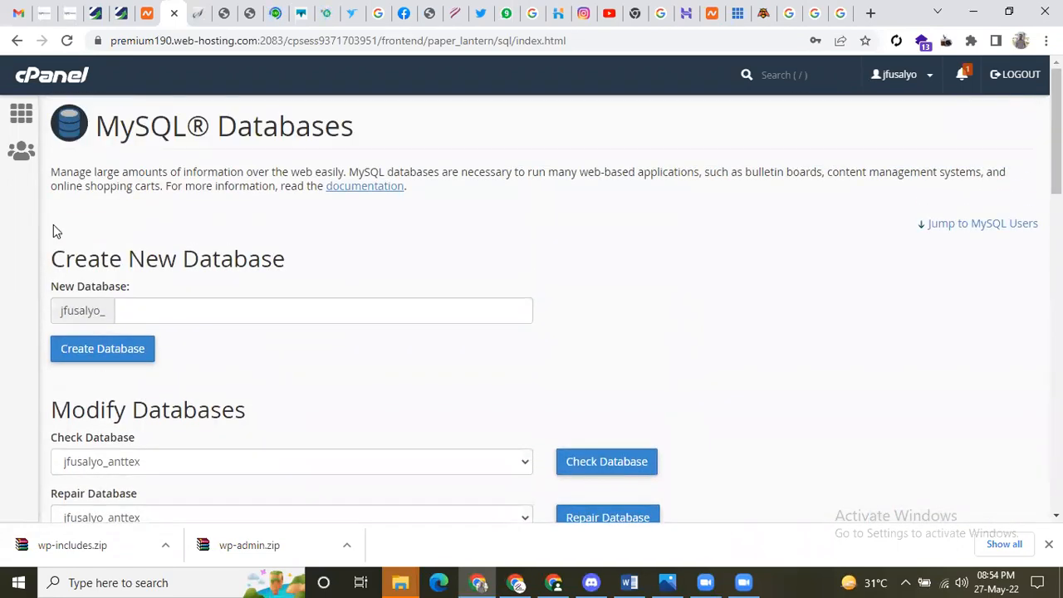
{"action": "left_click", "coordinate": [19, 43]}
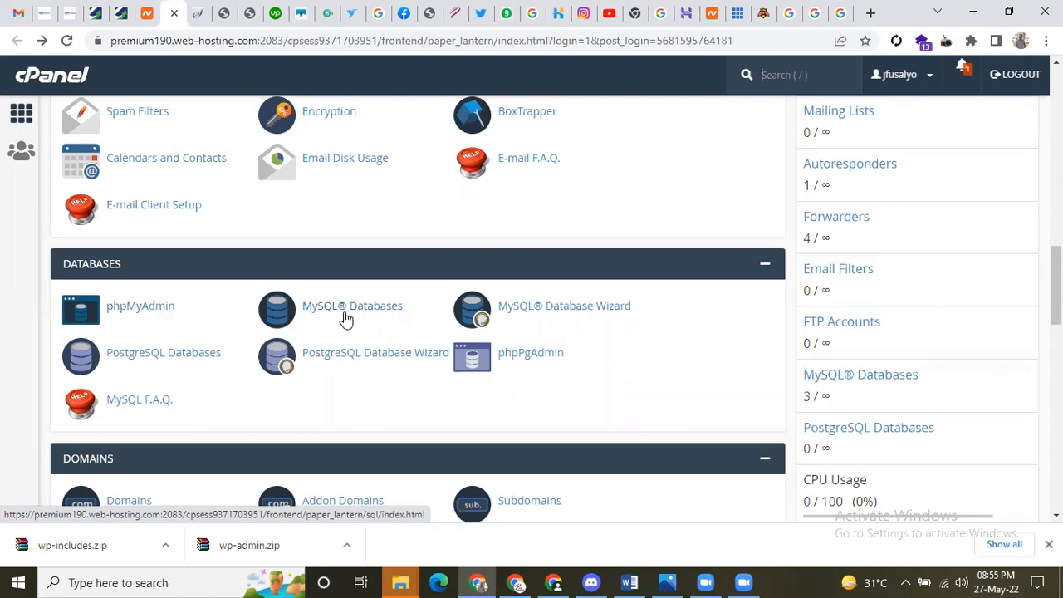
Launch phpMyAdmin from the Databases section of cPanel home
{"action": "left_click", "coordinate": [136, 309]}
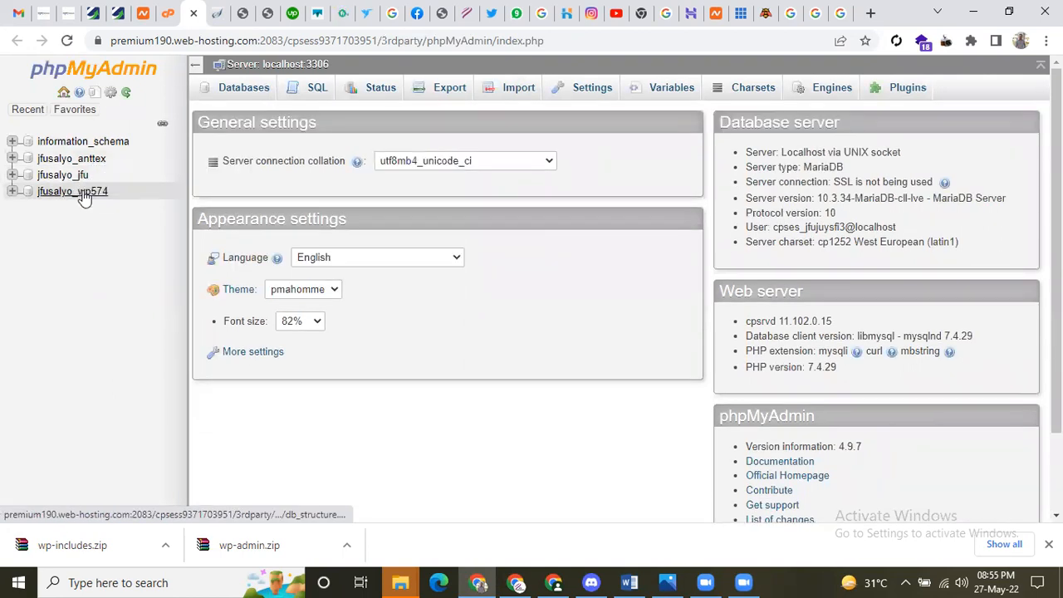
Select the jfusalyo_anttex database and show its Export page
{"action": "left_click", "coordinate": [84, 160]}
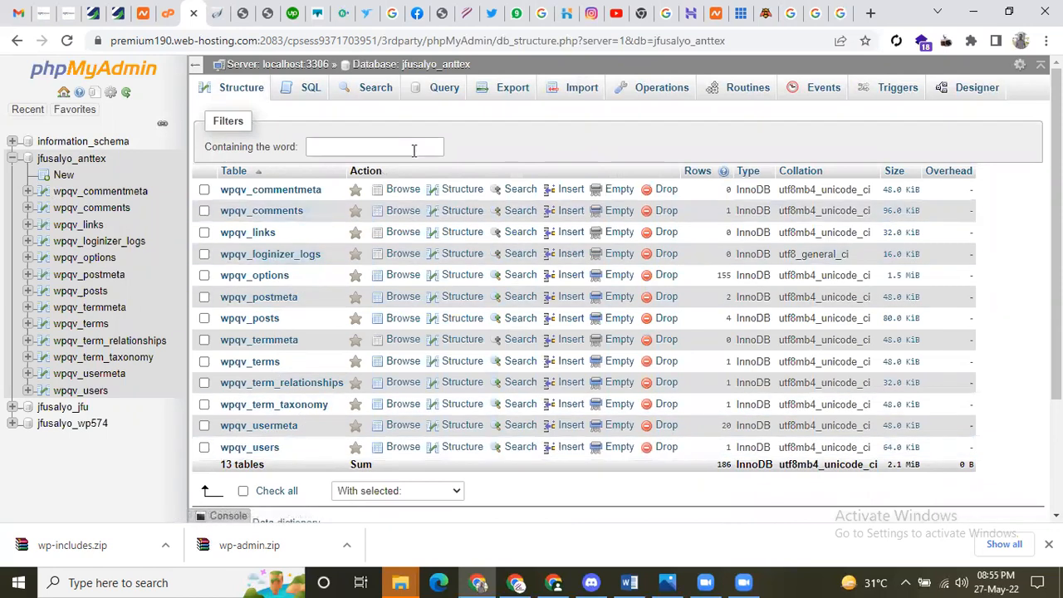
{"action": "left_click", "coordinate": [510, 88]}
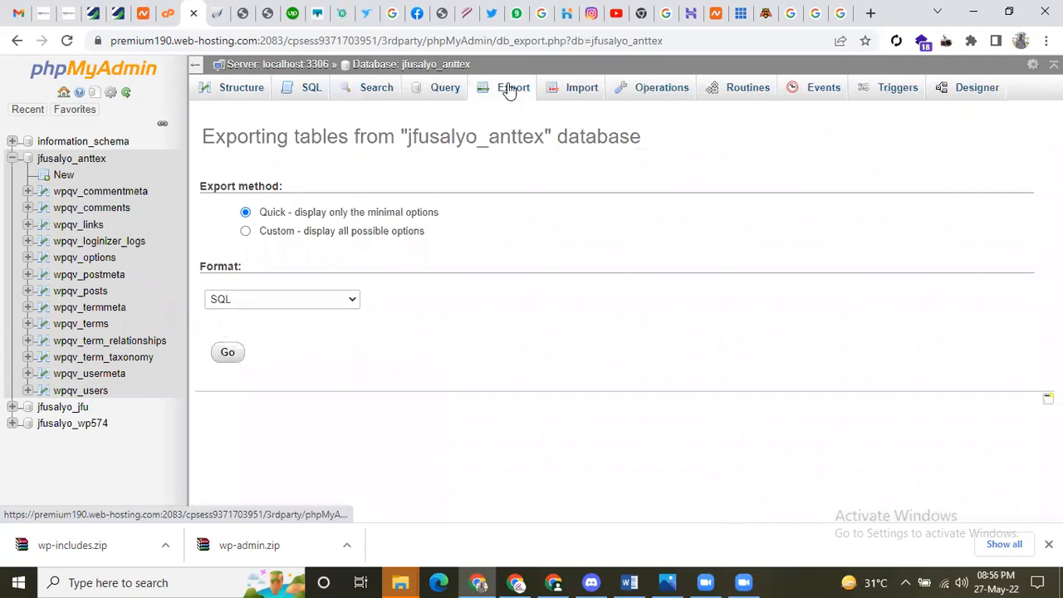
Submit the Quick export of jfusalyo_anttex several times, keeping SQL as the format
{"action": "left_click", "coordinate": [227, 354]}
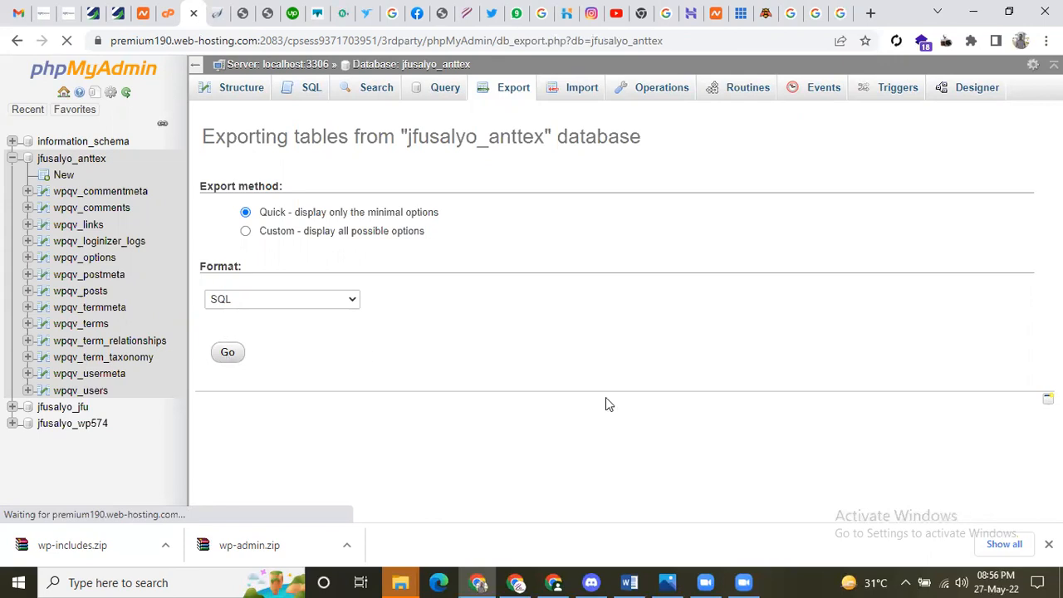
{"action": "left_click", "coordinate": [227, 352]}
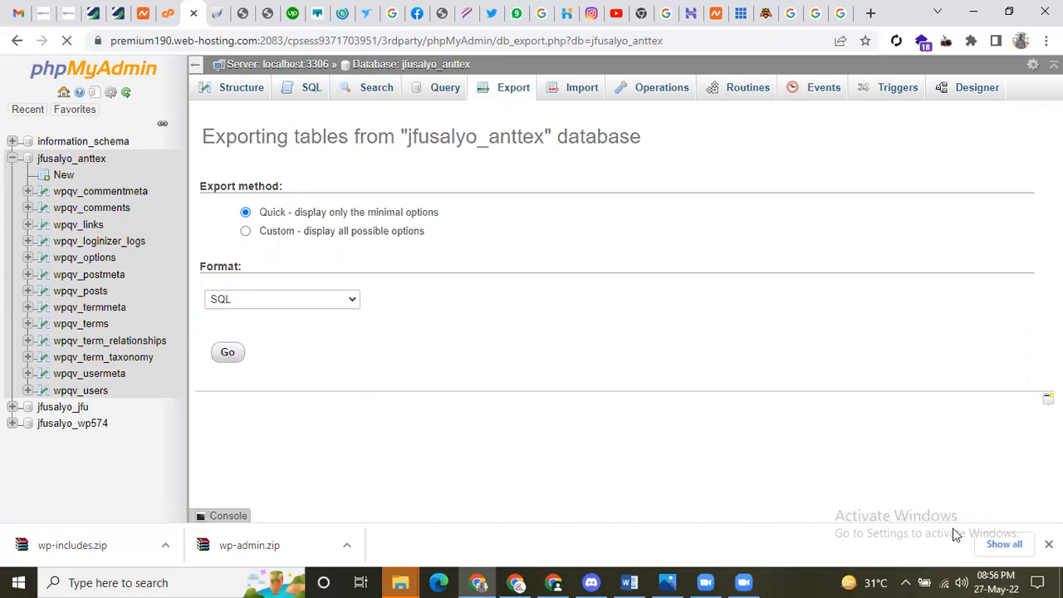
{"action": "left_click", "coordinate": [1048, 543]}
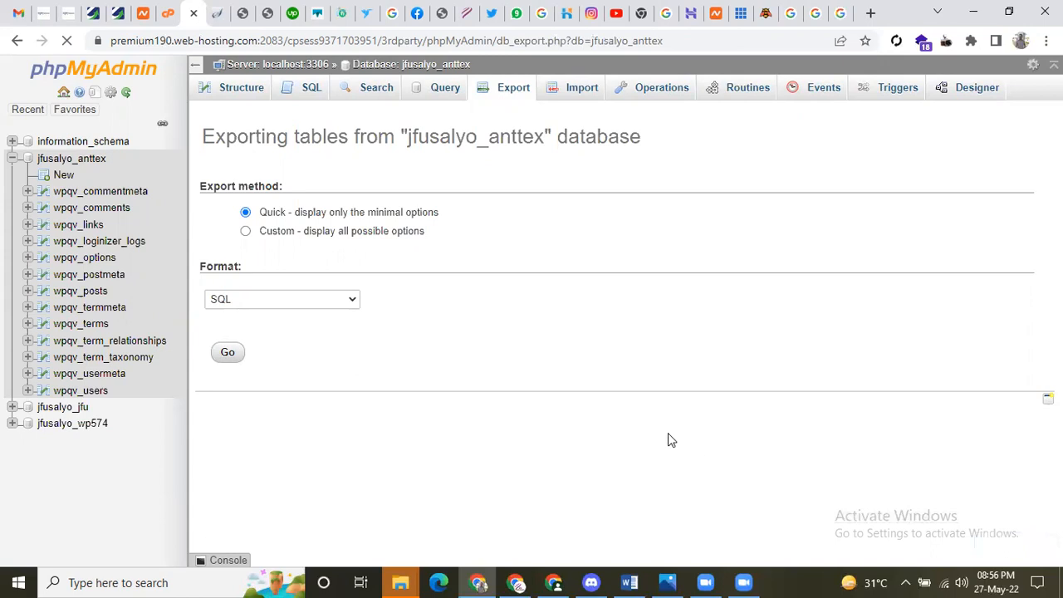
{"action": "left_click", "coordinate": [229, 353]}
{"action": "left_click", "coordinate": [354, 300]}
{"action": "left_click", "coordinate": [354, 301]}
{"action": "left_click", "coordinate": [228, 356]}
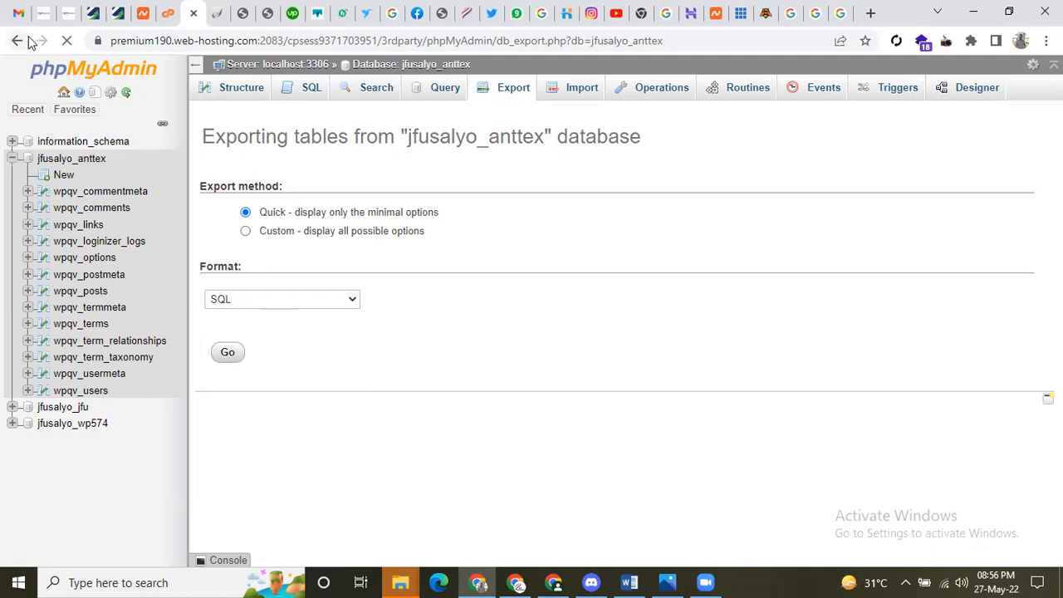
Reload the export page, then go back to the cPanel home page
{"action": "left_click", "coordinate": [68, 42]}
{"action": "left_click", "coordinate": [17, 41]}
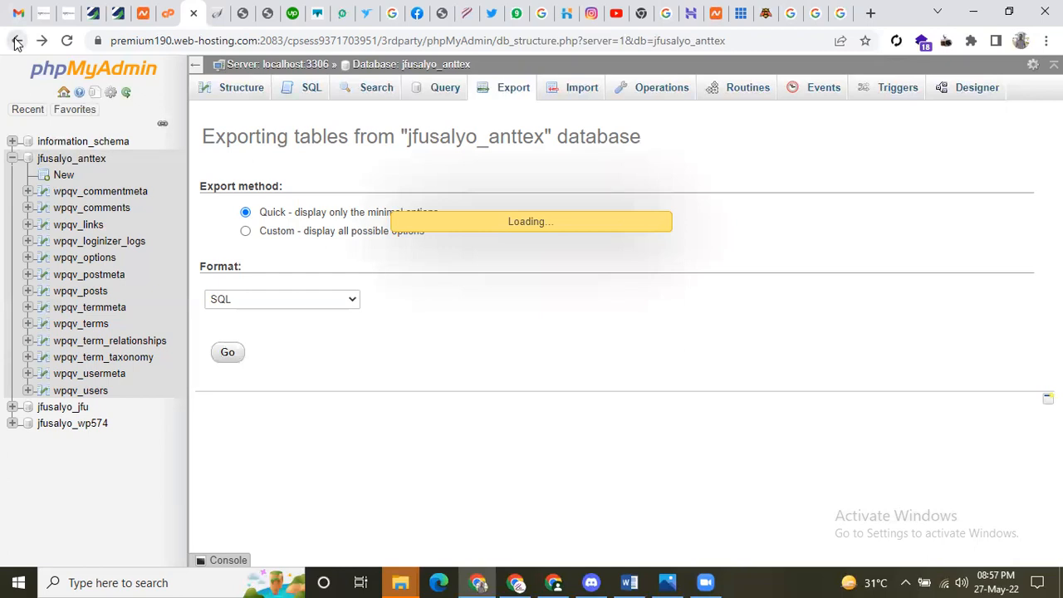
{"action": "left_click", "coordinate": [16, 41]}
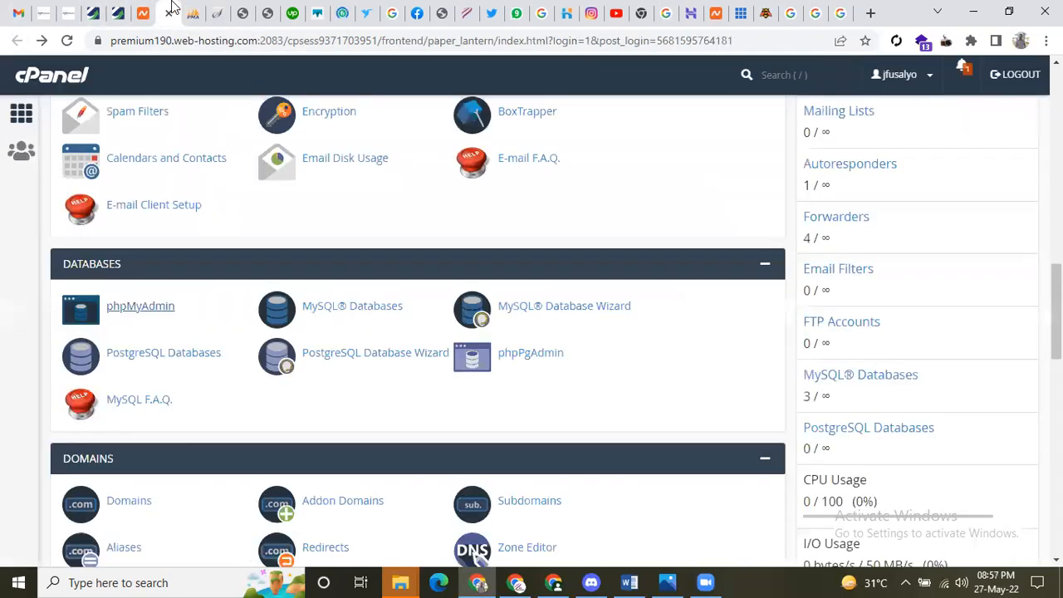
Reopen phpMyAdmin from cPanel, briefly glancing at the Softaculous tab
{"action": "left_click", "coordinate": [154, 307]}
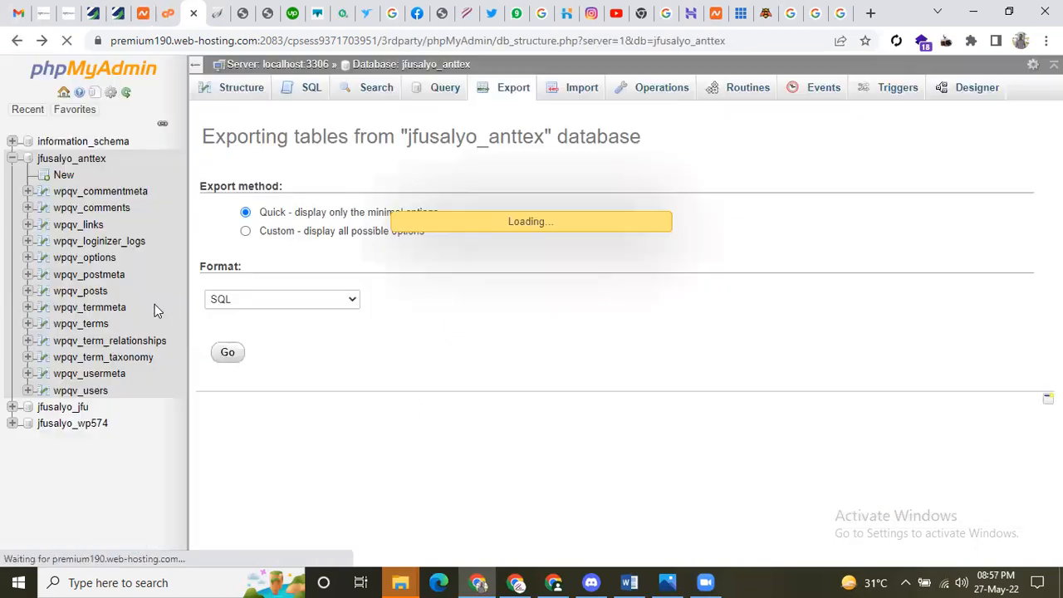
{"action": "left_click", "coordinate": [218, 15]}
{"action": "left_click", "coordinate": [194, 15]}
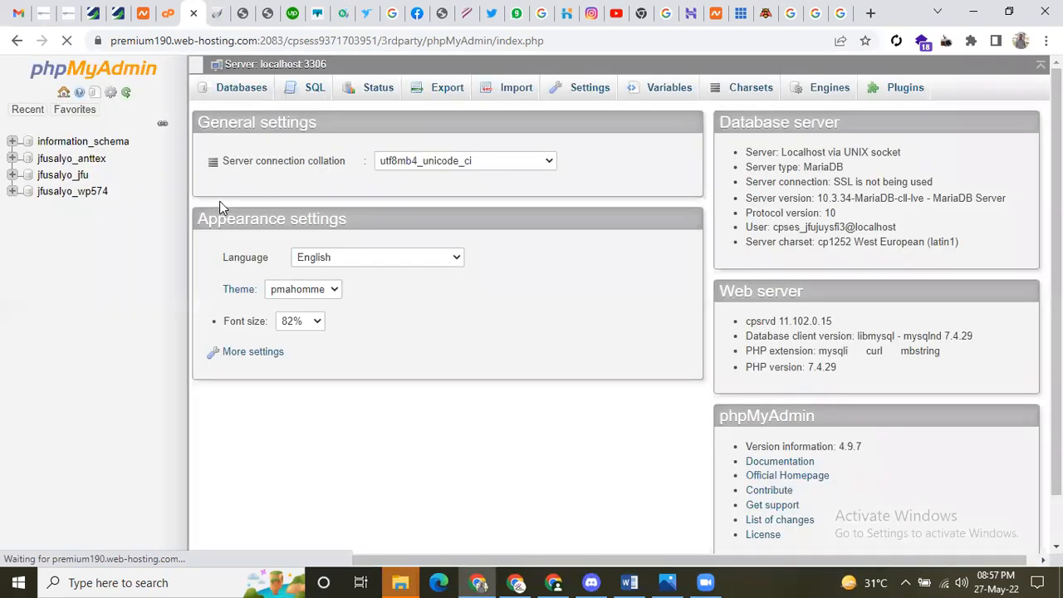
Start a Quick SQL export of jfusalyo_anttex and bring up File Explorer
{"action": "scroll", "coordinate": [220, 207], "scroll_direction": "down", "scroll_amount": 1}
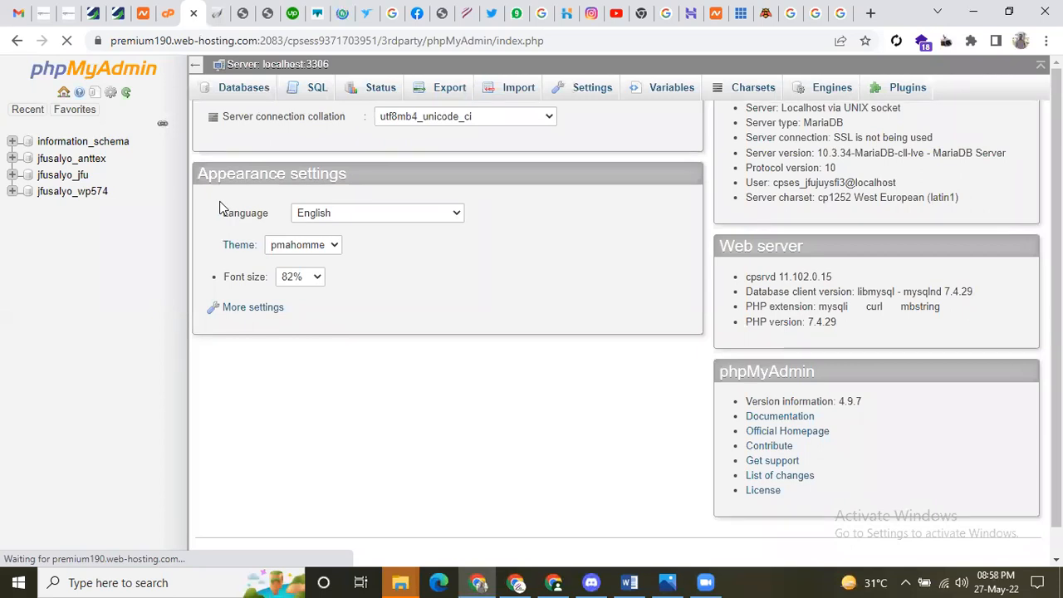
{"action": "left_click", "coordinate": [73, 159]}
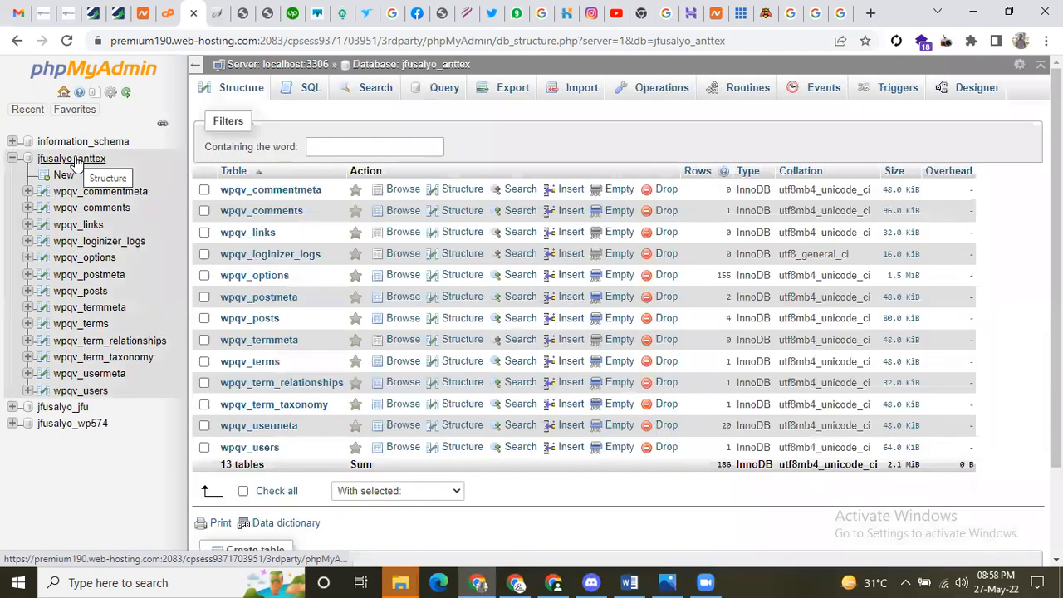
{"action": "left_click", "coordinate": [510, 89]}
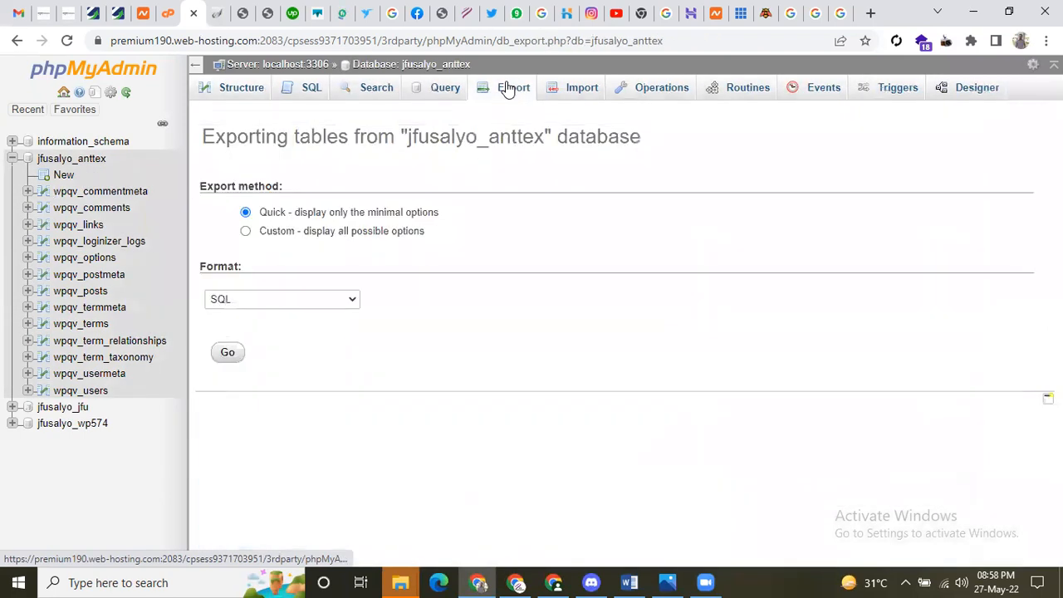
{"action": "left_click", "coordinate": [228, 353]}
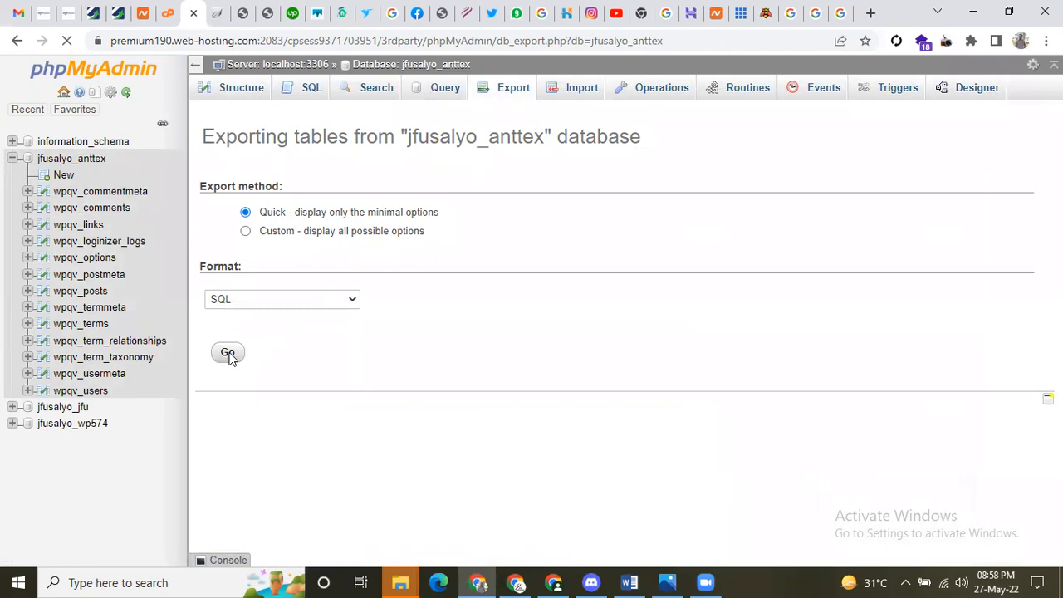
{"action": "left_click", "coordinate": [398, 581]}
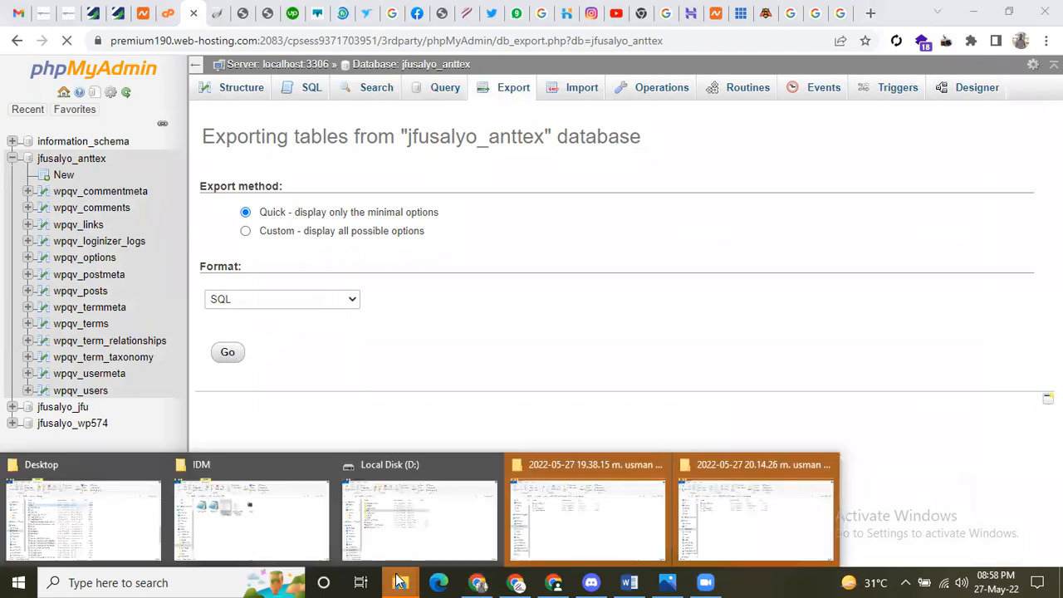
Check the earlier anttex file in D:\HR\Personal\IDM, then return to Chrome
{"action": "left_click", "coordinate": [274, 515]}
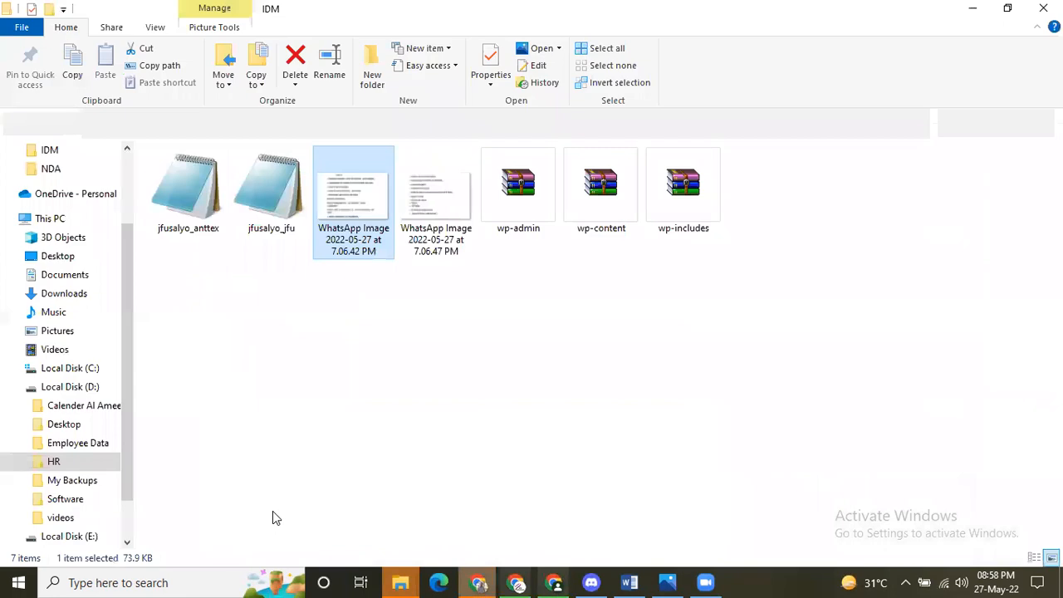
{"action": "left_click", "coordinate": [196, 217]}
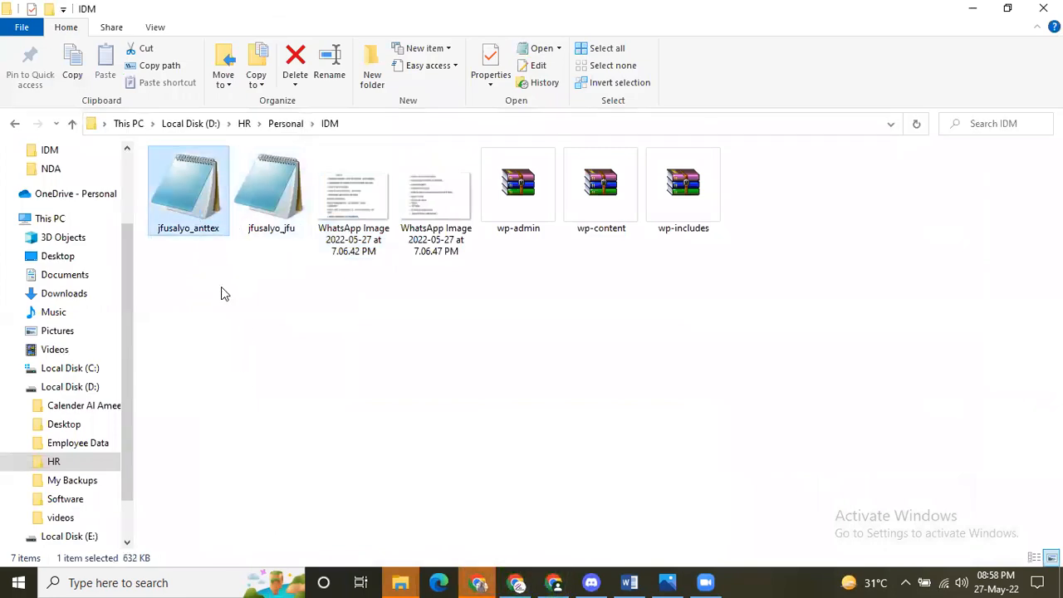
{"action": "left_click", "coordinate": [479, 582]}
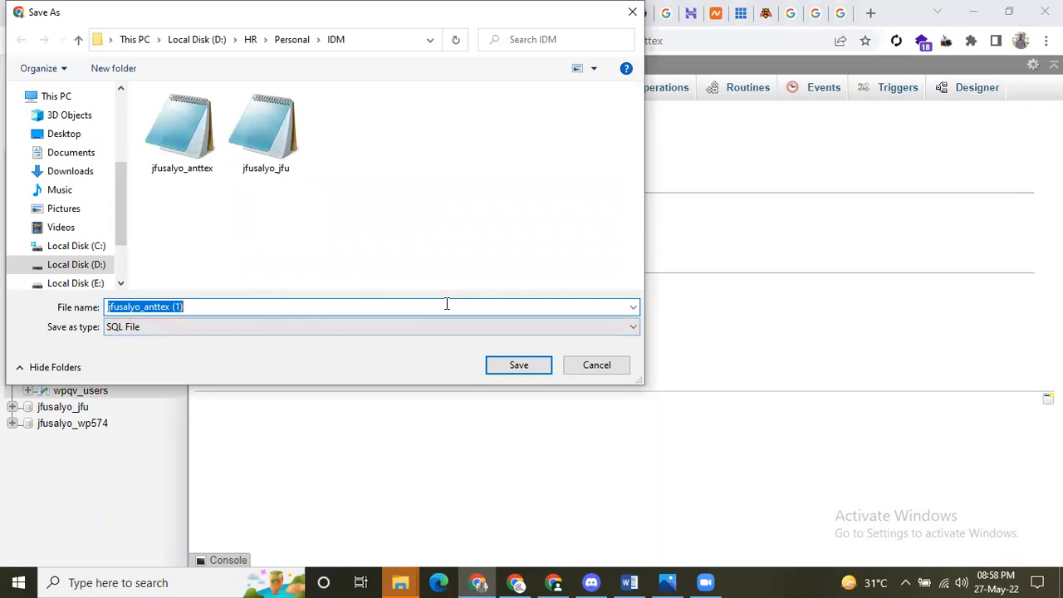
Save the dump as jfusalyo_anttex (1) in the IDM folder and open it in Notepad
{"action": "left_click", "coordinate": [504, 368]}
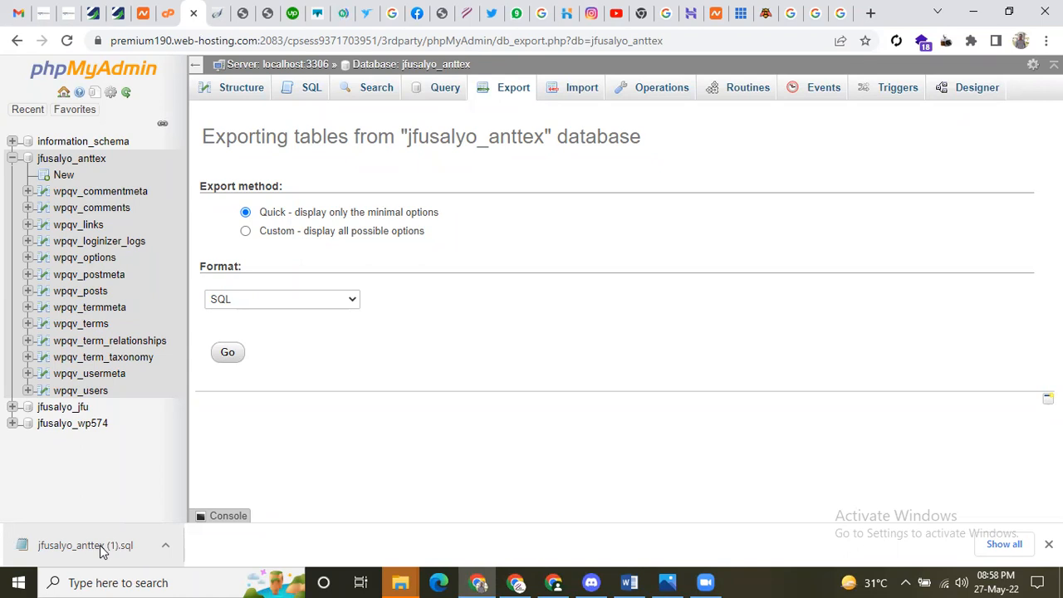
{"action": "left_click", "coordinate": [99, 546]}
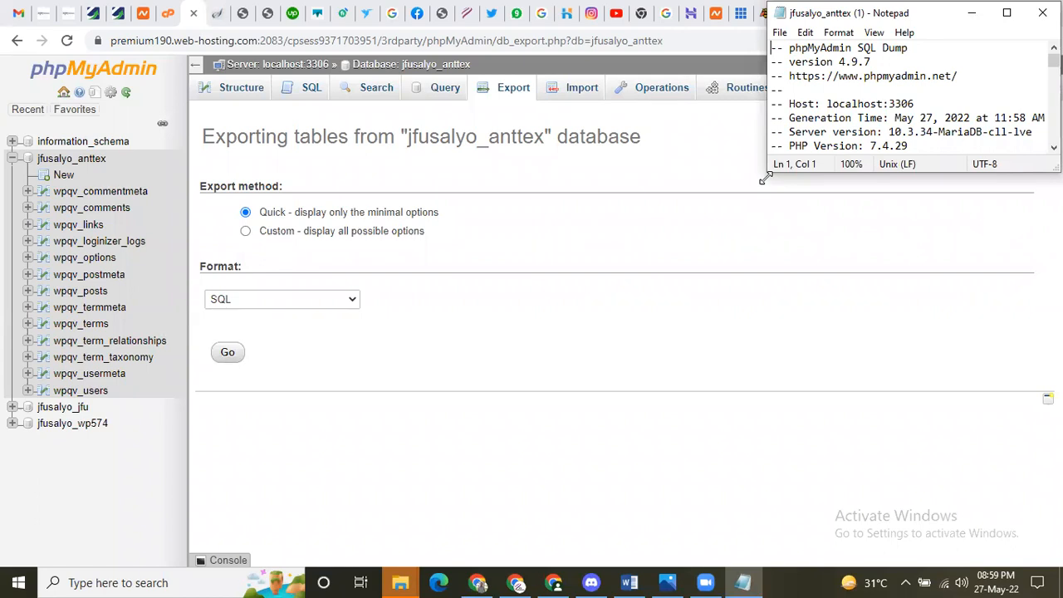
Enlarge Notepad and highlight '_anttex' in the dump's Database comment line
{"action": "left_click_drag", "start_coordinate": [765, 179], "coordinate": [483, 347]}
{"action": "left_click", "coordinate": [620, 243]}
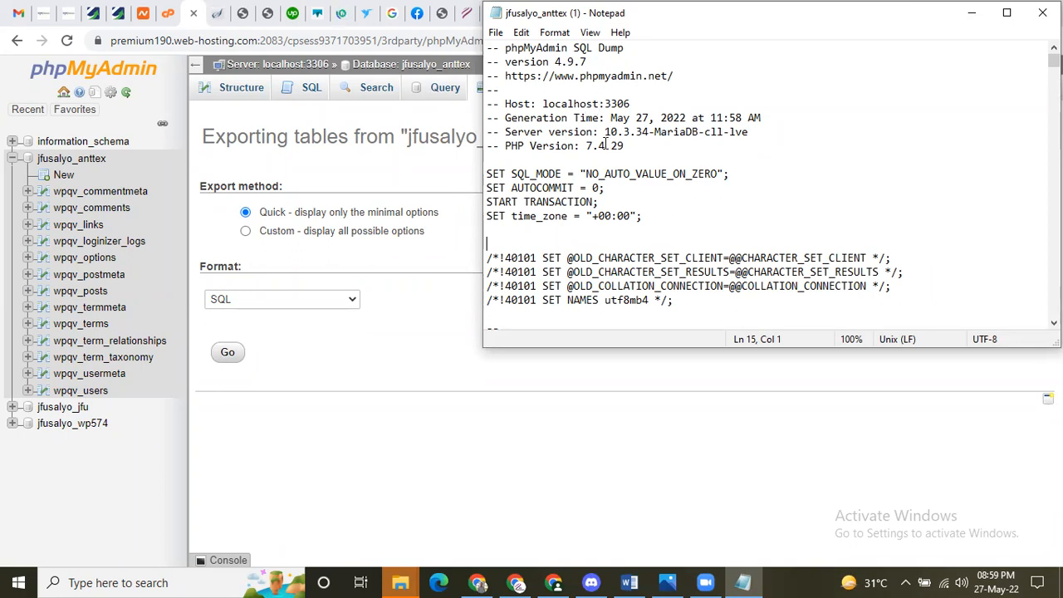
{"action": "scroll", "coordinate": [618, 178], "scroll_direction": "down", "scroll_amount": 2}
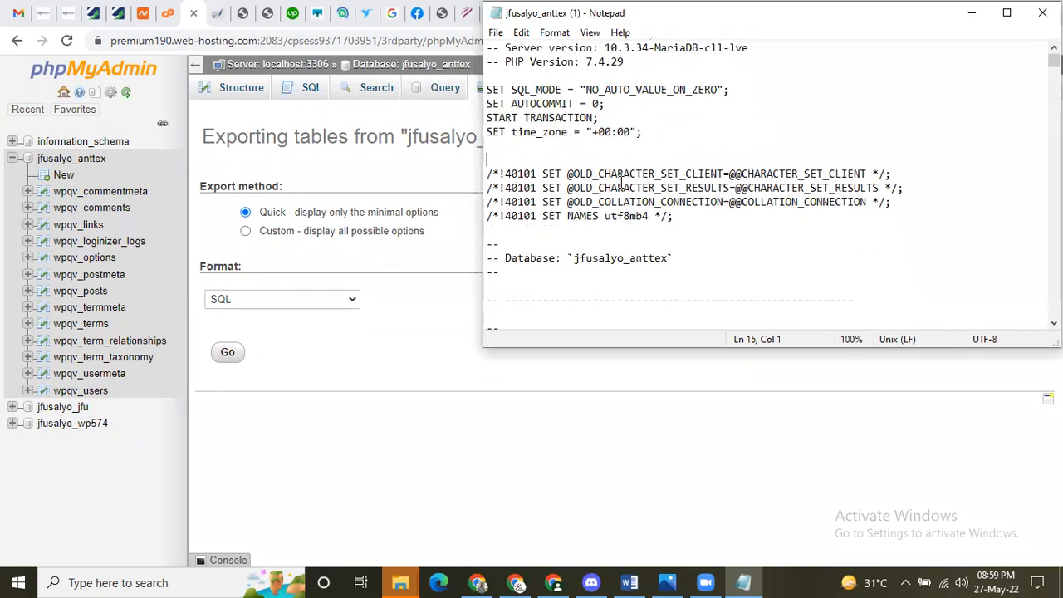
{"action": "scroll", "coordinate": [619, 182], "scroll_direction": "down", "scroll_amount": 1}
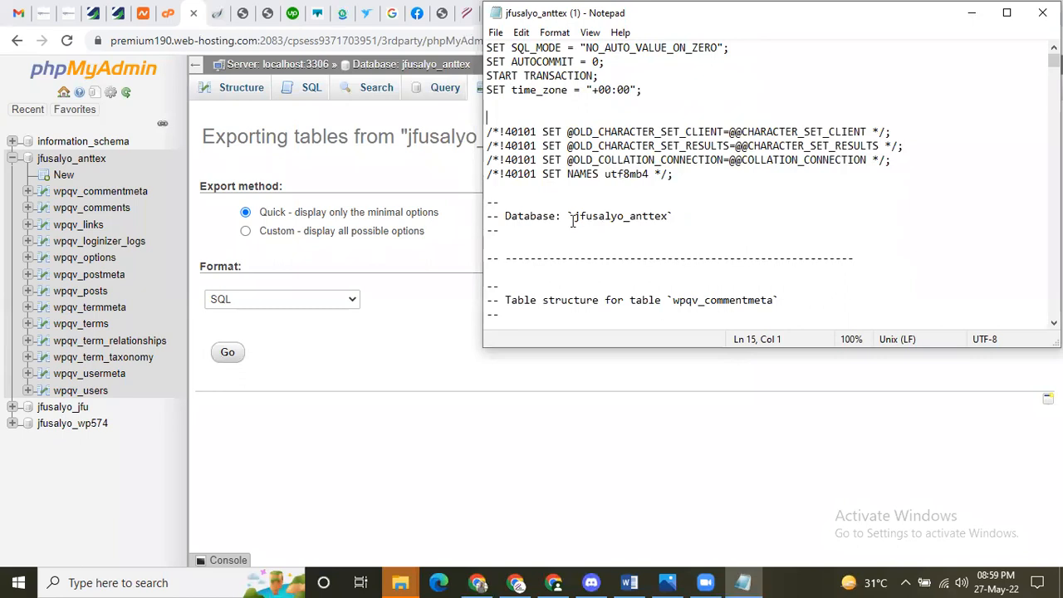
{"action": "left_click", "coordinate": [669, 216]}
{"action": "left_click_drag", "start_coordinate": [669, 216], "coordinate": [627, 216]}
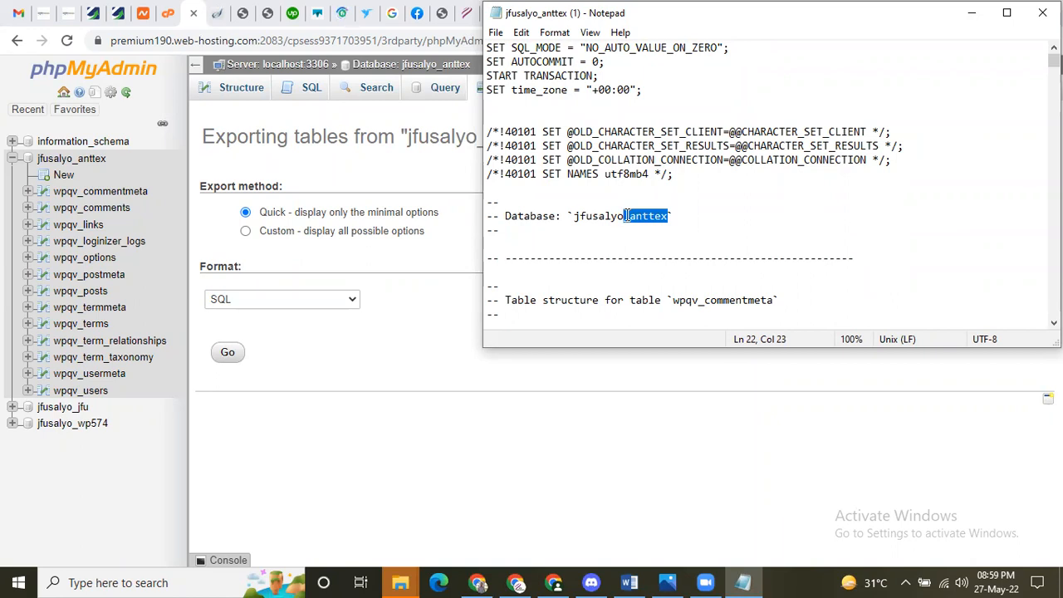
Scroll through the table structure sections and close Notepad
{"action": "scroll", "coordinate": [627, 216], "scroll_direction": "down", "scroll_amount": 2}
{"action": "scroll", "coordinate": [627, 216], "scroll_direction": "down", "scroll_amount": 2}
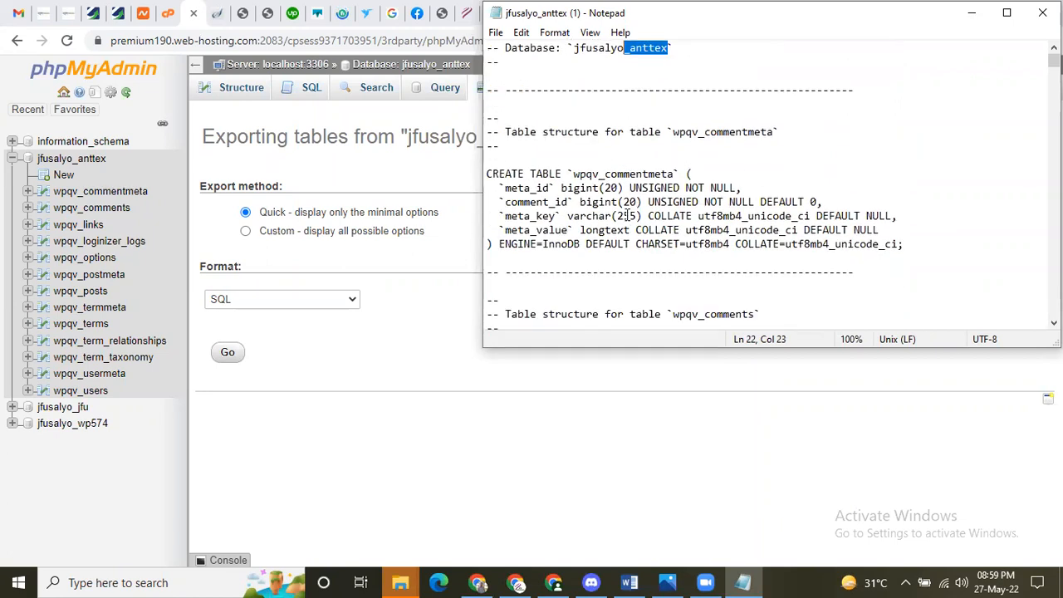
{"action": "scroll", "coordinate": [627, 216], "scroll_direction": "up", "scroll_amount": 2}
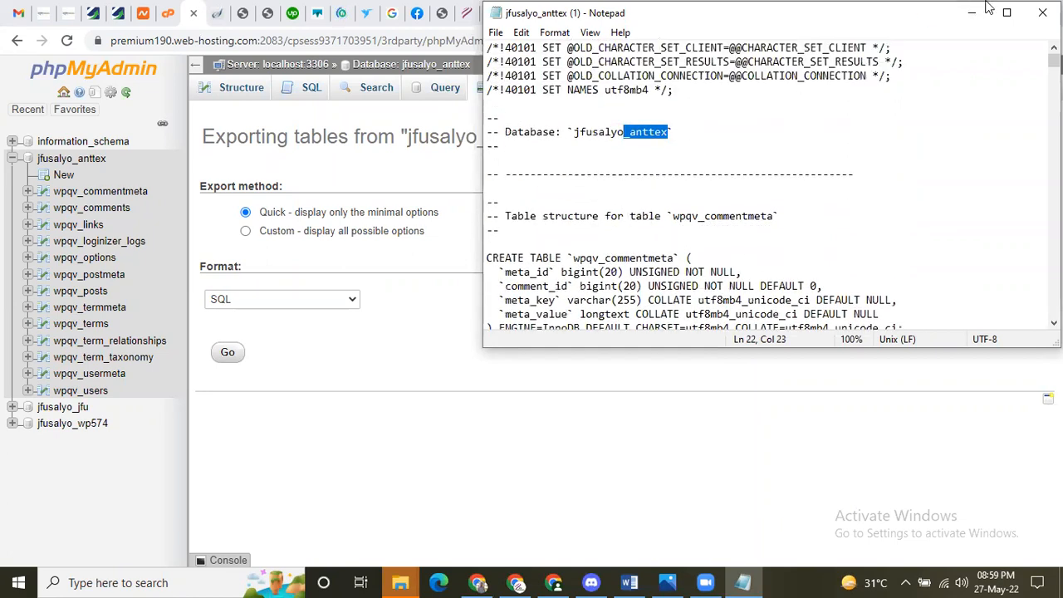
{"action": "left_click", "coordinate": [1045, 13]}
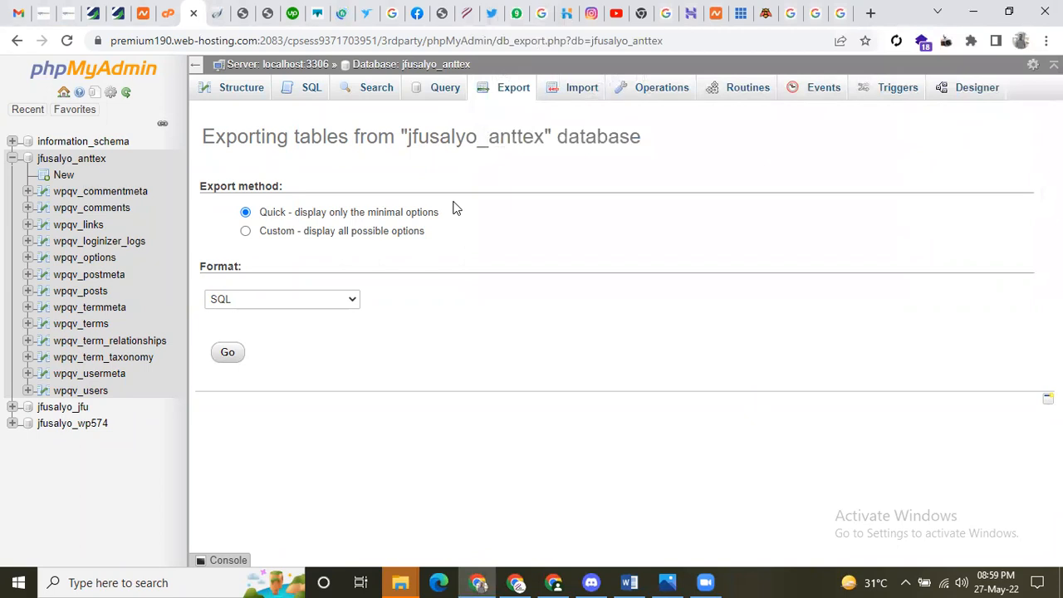
{"action": "left_click", "coordinate": [62, 166]}
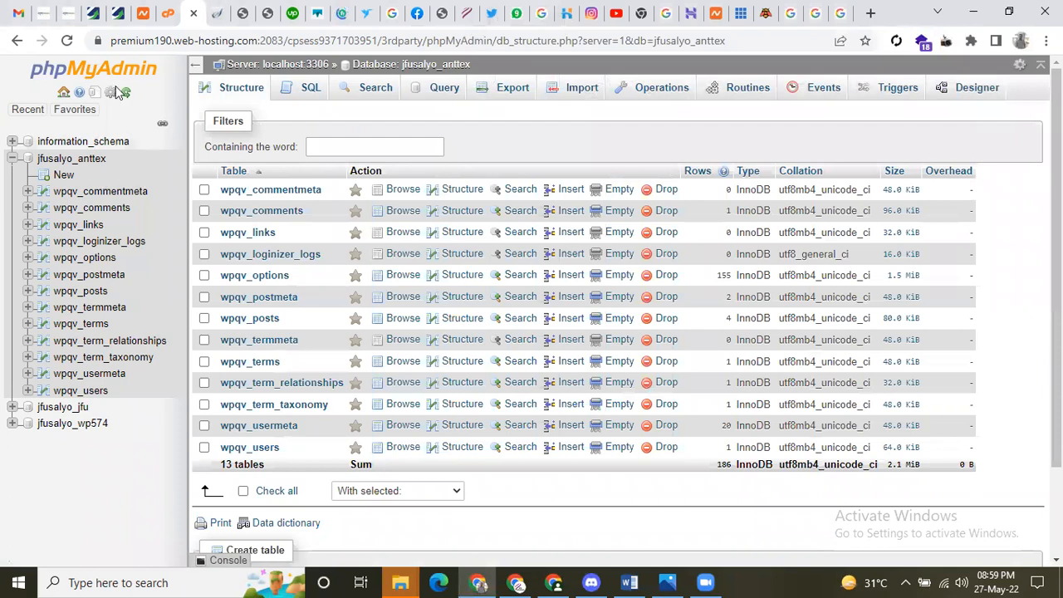
{"action": "left_click", "coordinate": [149, 14]}
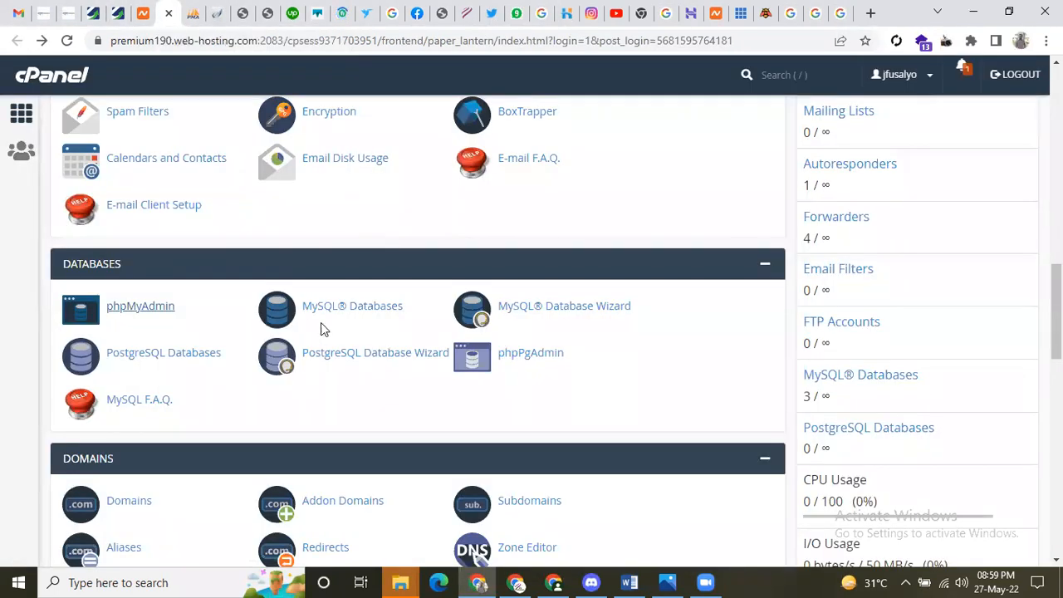
{"action": "left_click", "coordinate": [124, 307]}
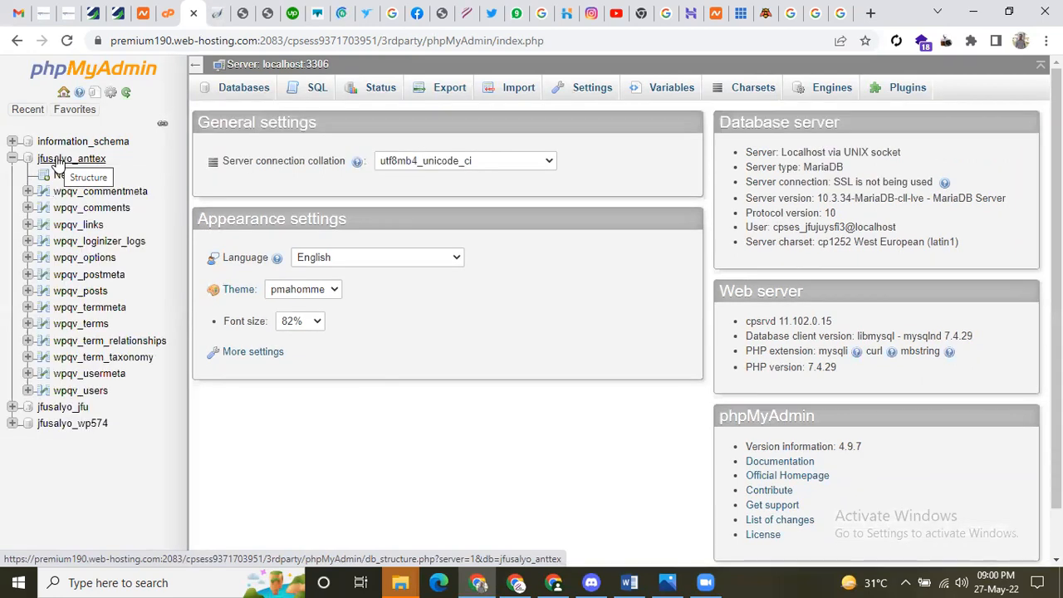
From the cPanel main page's Databases section, go to MySQL Databases
{"action": "left_click", "coordinate": [164, 7]}
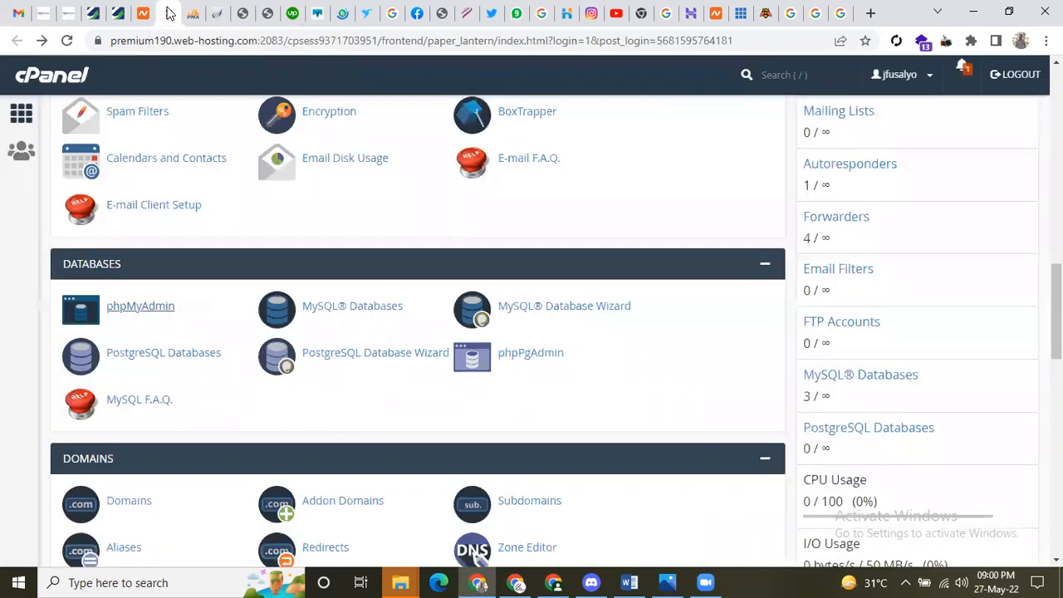
{"action": "scroll", "coordinate": [260, 301], "scroll_direction": "up", "scroll_amount": 7}
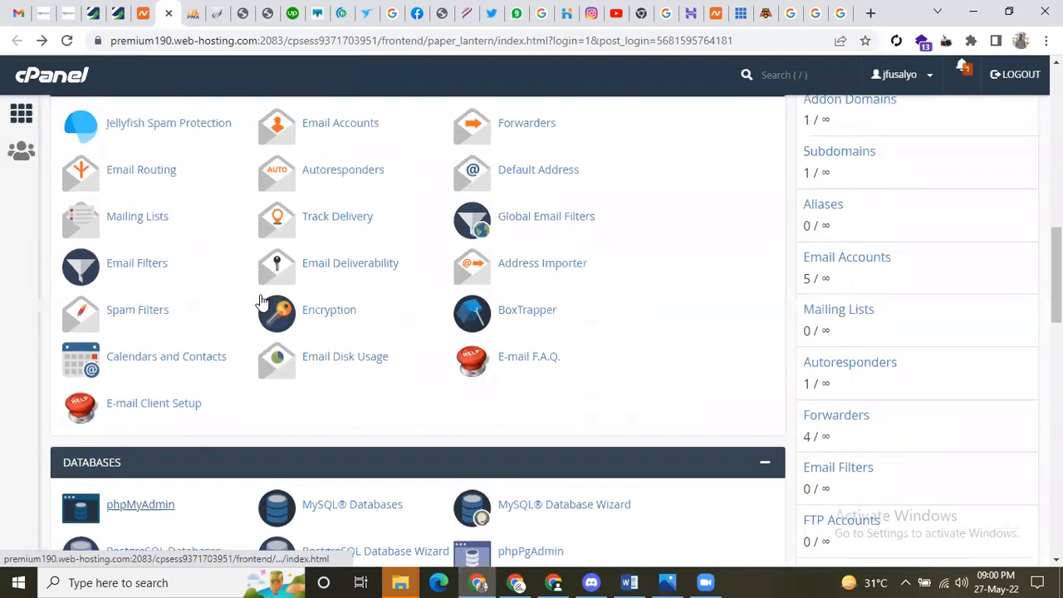
{"action": "scroll", "coordinate": [260, 301], "scroll_direction": "up", "scroll_amount": 1}
{"action": "scroll", "coordinate": [260, 300], "scroll_direction": "down", "scroll_amount": 5}
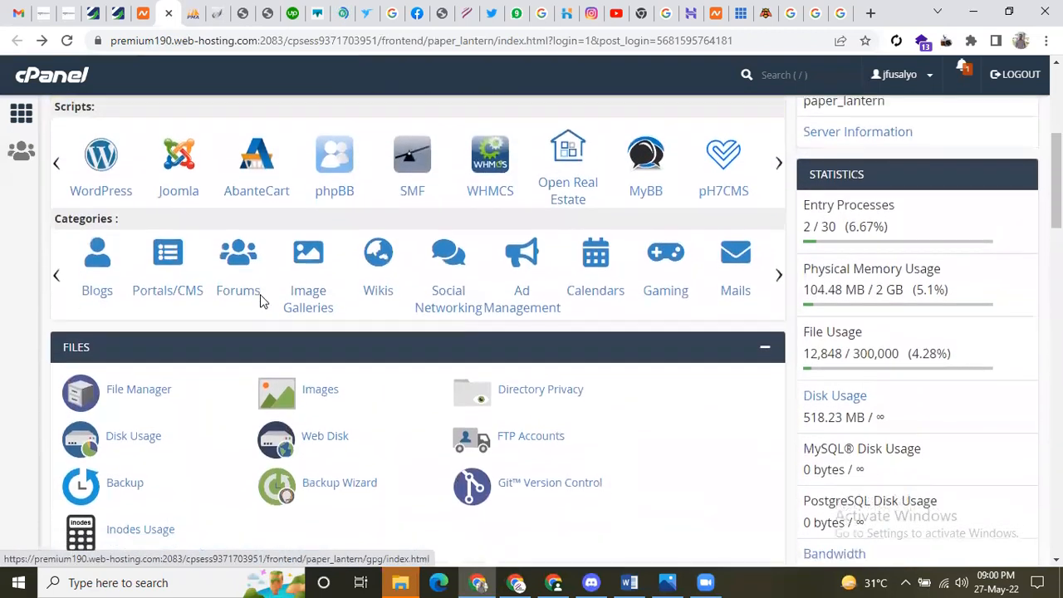
{"action": "scroll", "coordinate": [260, 301], "scroll_direction": "down", "scroll_amount": 3}
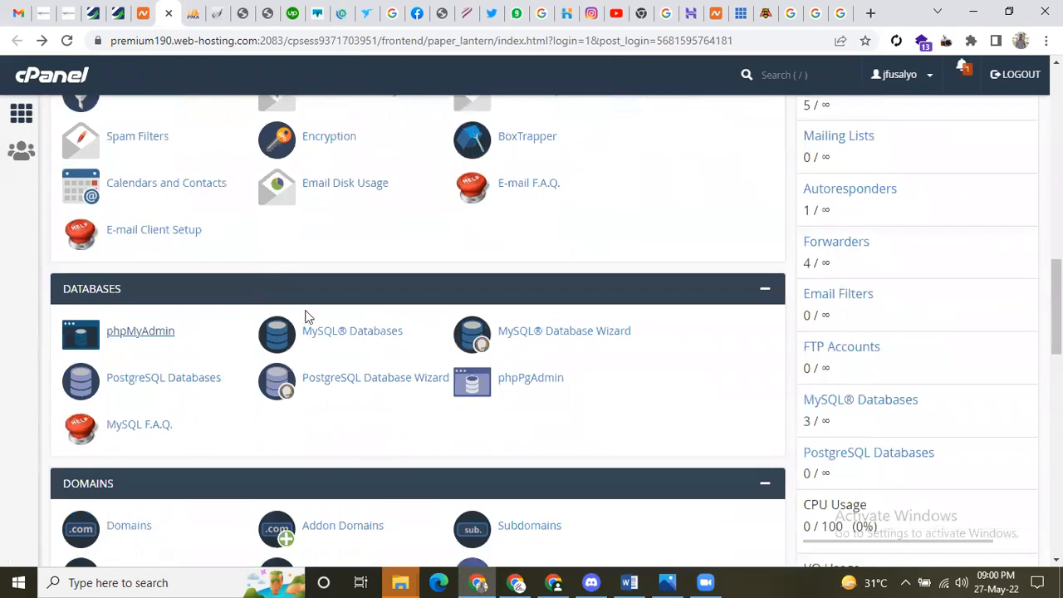
{"action": "left_click", "coordinate": [309, 332]}
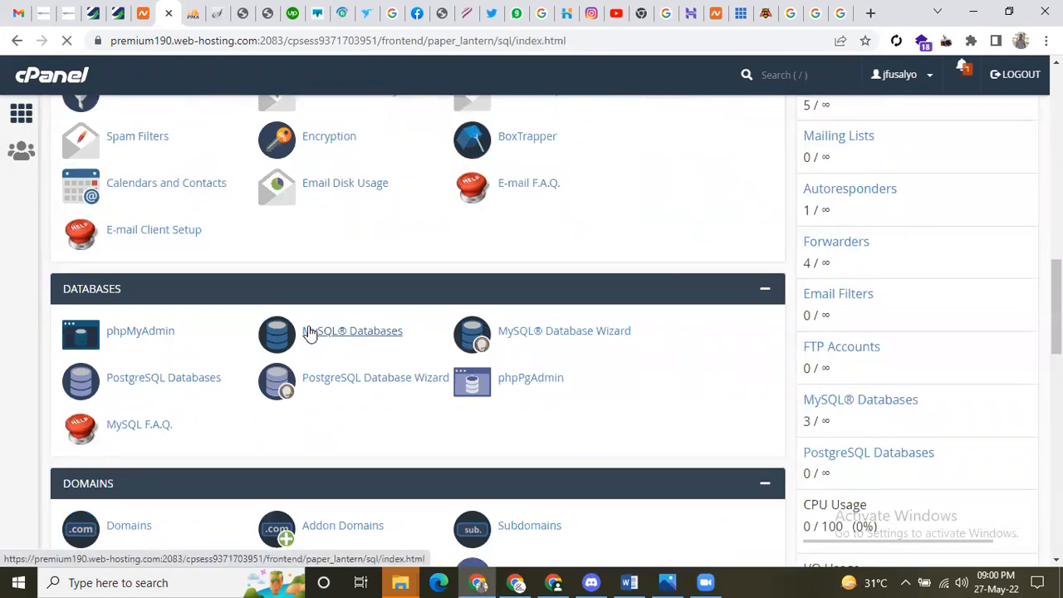
Create a new database named anttex2 (jfusalyo_anttex2)
{"action": "left_click", "coordinate": [203, 308]}
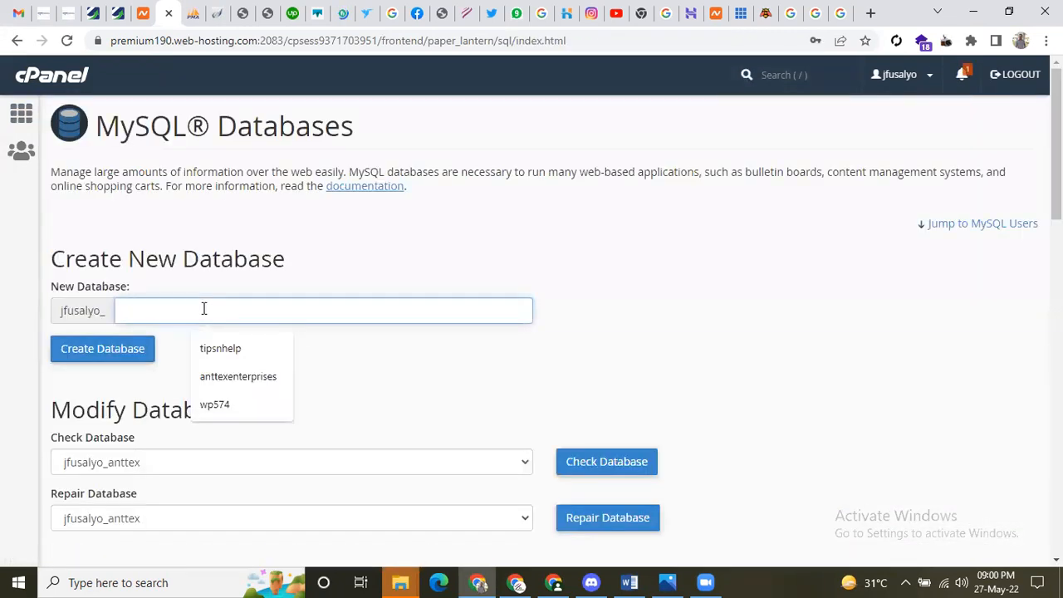
{"action": "type", "text": "anttex"}
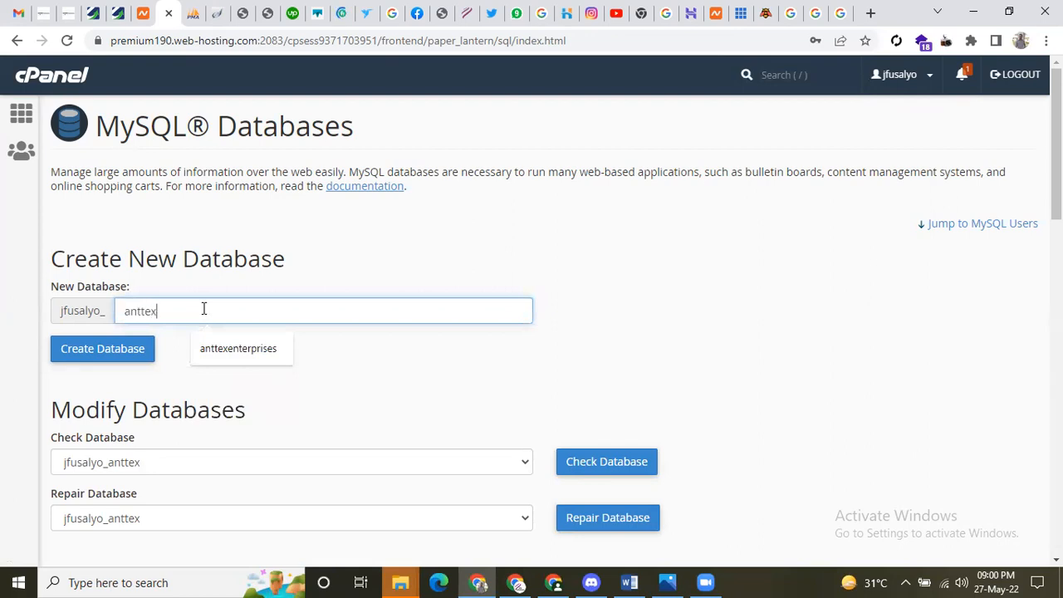
{"action": "type", "text": "2"}
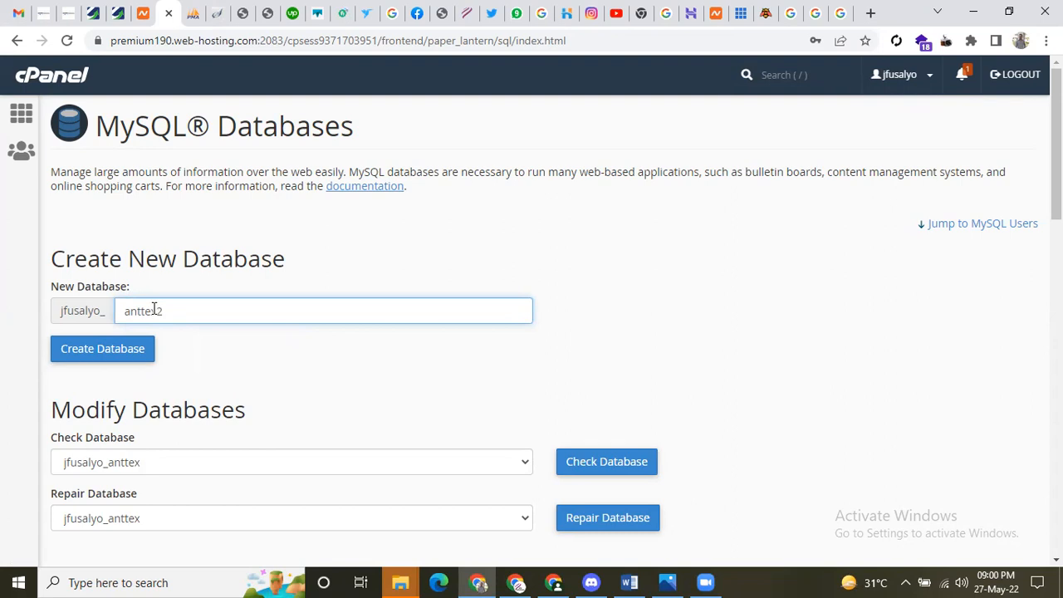
{"action": "left_click", "coordinate": [556, 127]}
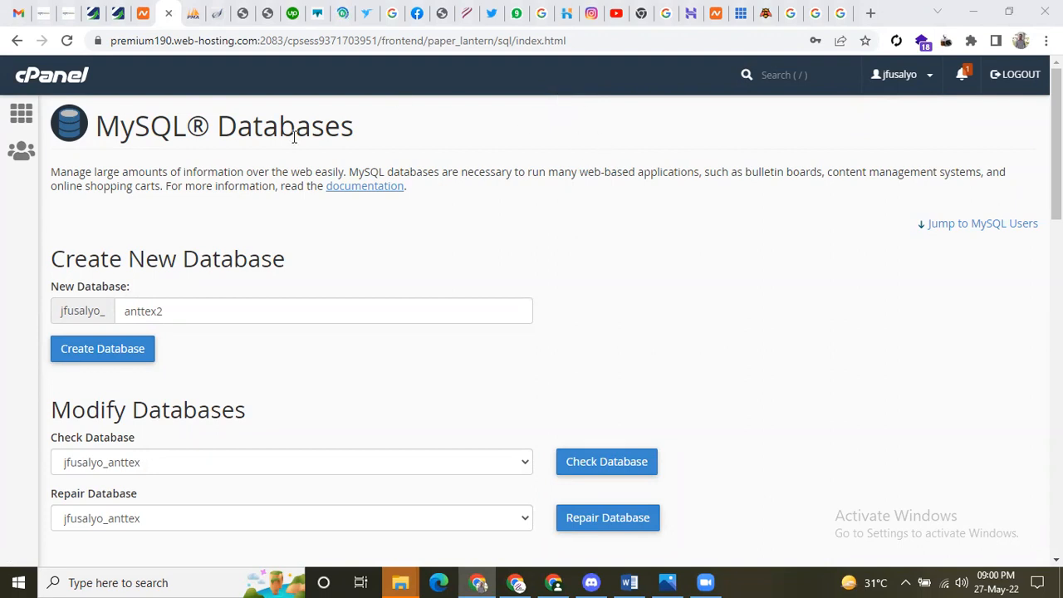
{"action": "left_click", "coordinate": [105, 350]}
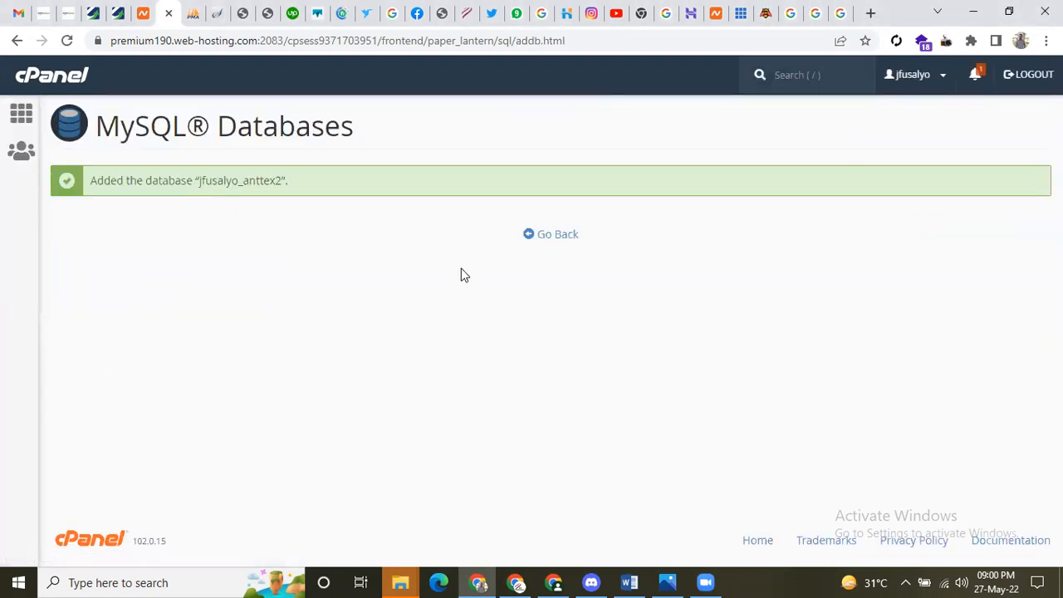
Go back and confirm jfusalyo_anttex2 appears under Current Databases at 4.06 KB
{"action": "left_click", "coordinate": [558, 236]}
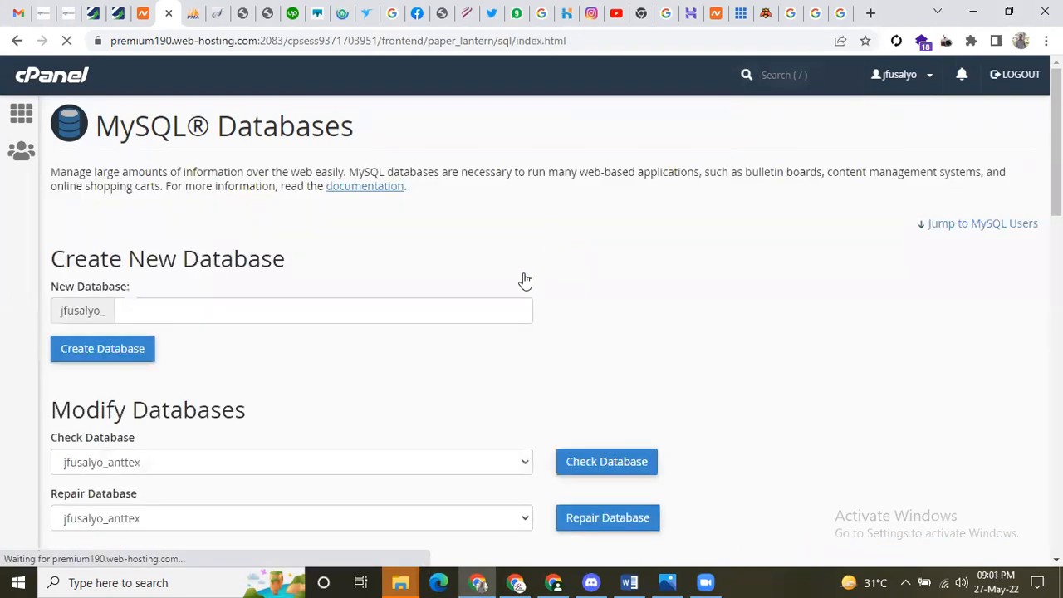
{"action": "scroll", "coordinate": [368, 396], "scroll_direction": "down", "scroll_amount": 10}
{"action": "scroll", "coordinate": [367, 396], "scroll_direction": "up", "scroll_amount": 4}
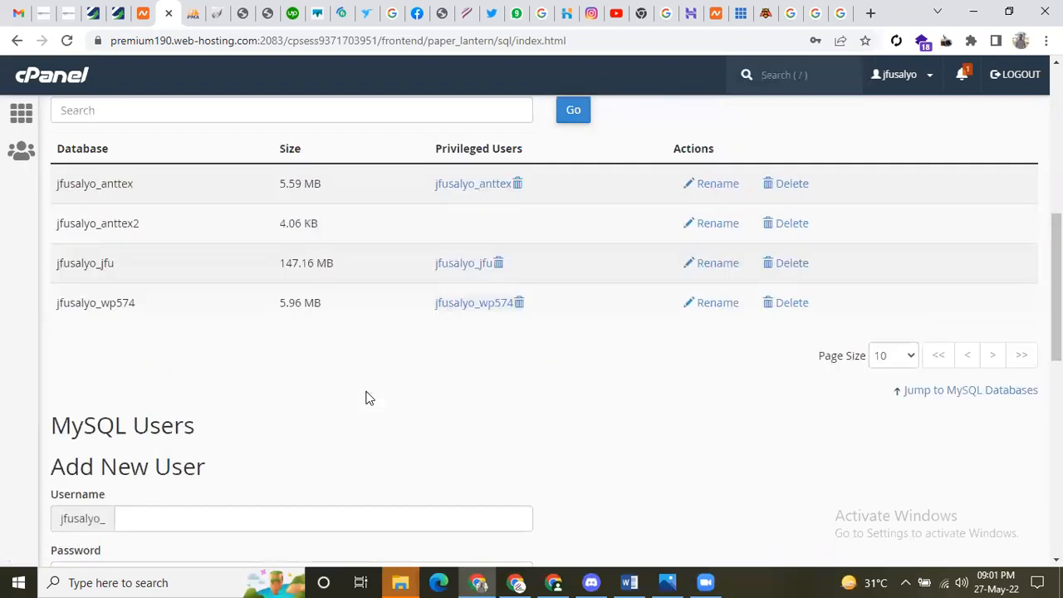
{"action": "scroll", "coordinate": [368, 396], "scroll_direction": "up", "scroll_amount": 1}
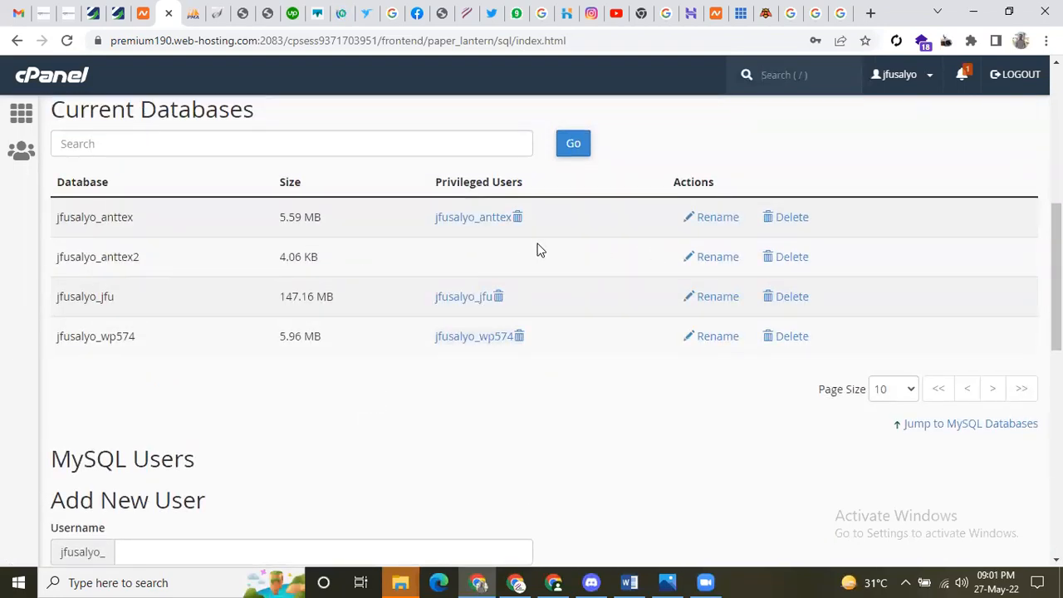
{"action": "scroll", "coordinate": [297, 501], "scroll_direction": "down", "scroll_amount": 5}
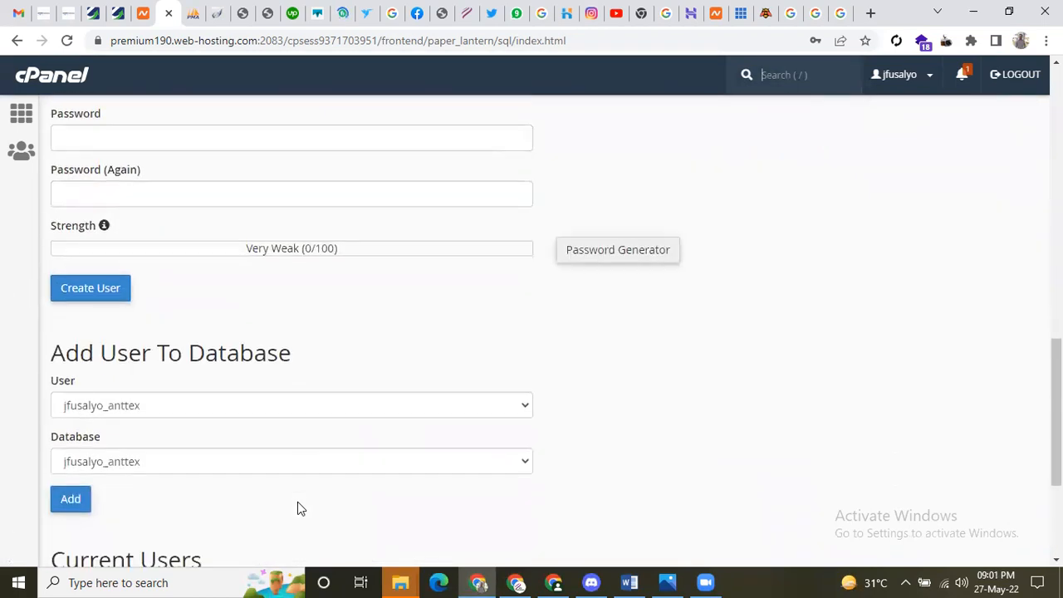
{"action": "scroll", "coordinate": [297, 508], "scroll_direction": "down", "scroll_amount": 5}
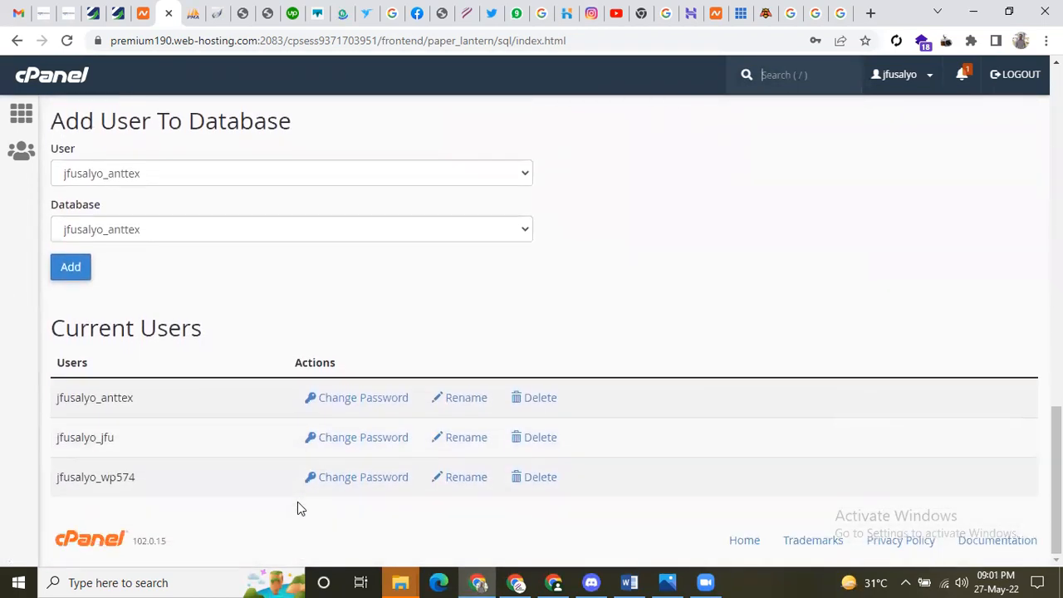
{"action": "scroll", "coordinate": [298, 506], "scroll_direction": "up", "scroll_amount": 10}
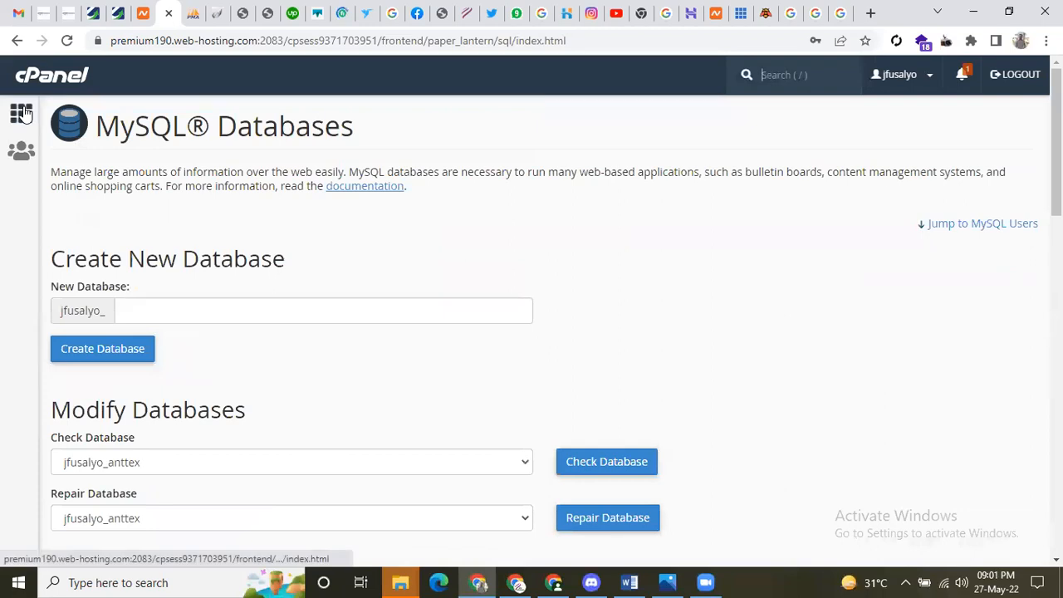
Relaunch phpMyAdmin from cPanel and open the empty jfusalyo_anttex2 database
{"action": "left_click", "coordinate": [23, 112]}
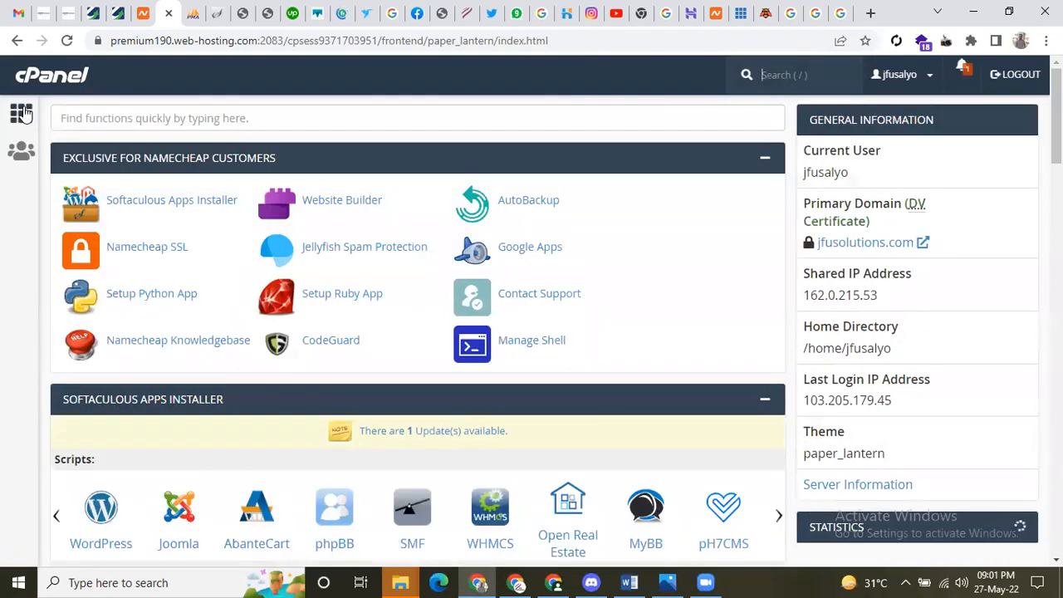
{"action": "scroll", "coordinate": [183, 310], "scroll_direction": "down", "scroll_amount": 9}
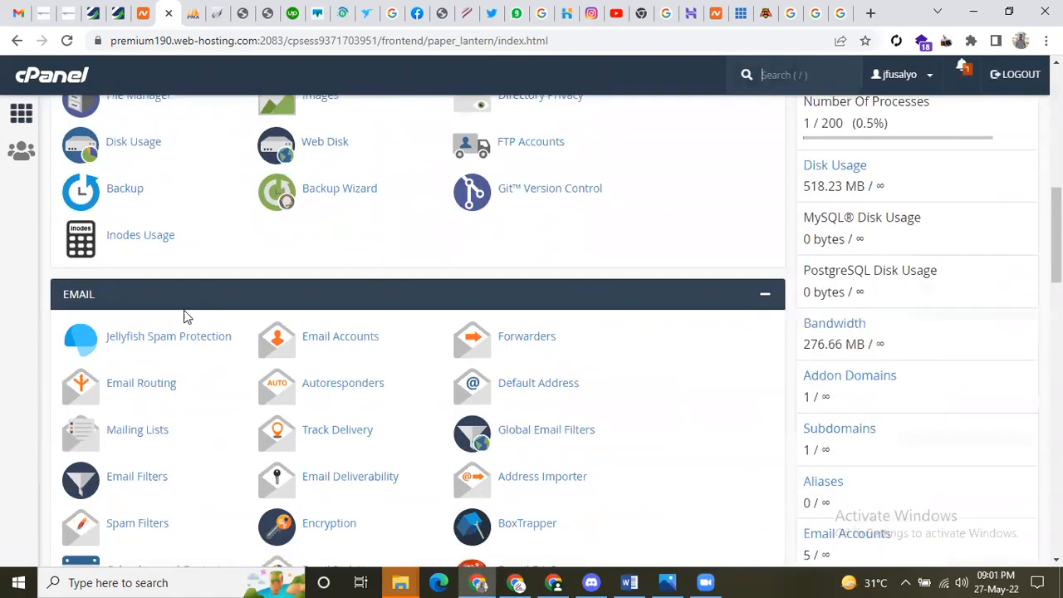
{"action": "scroll", "coordinate": [183, 313], "scroll_direction": "down", "scroll_amount": 4}
{"action": "left_click", "coordinate": [152, 364]}
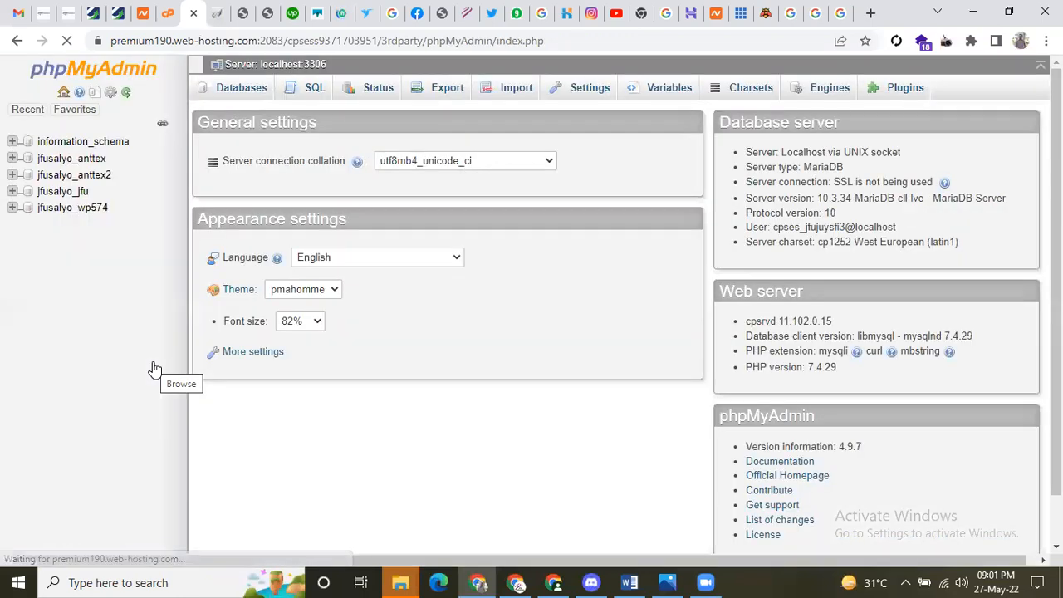
{"action": "scroll", "coordinate": [79, 184], "scroll_direction": "down", "scroll_amount": 1}
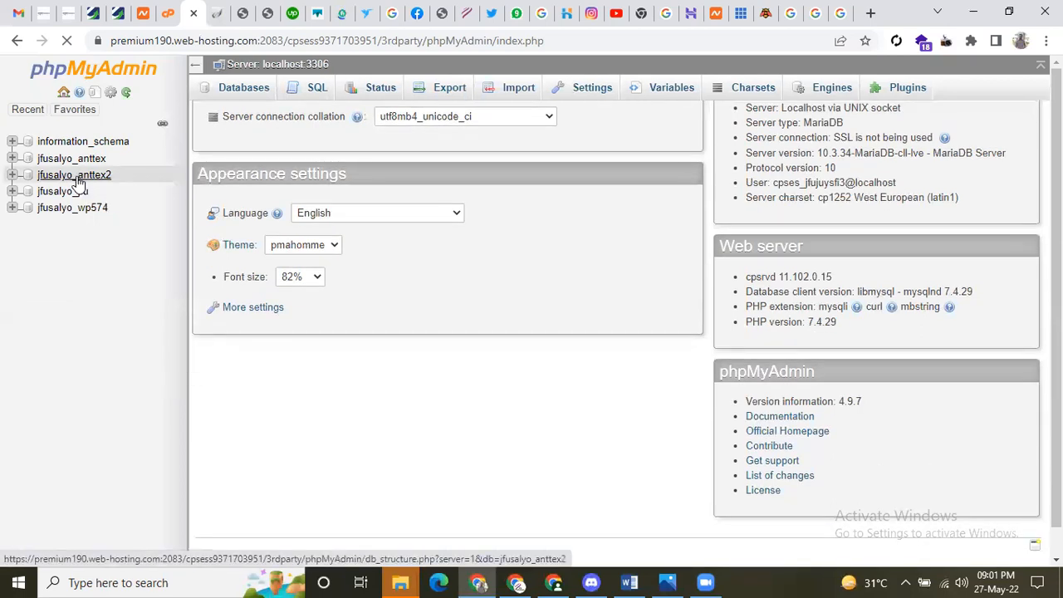
{"action": "left_click", "coordinate": [77, 176]}
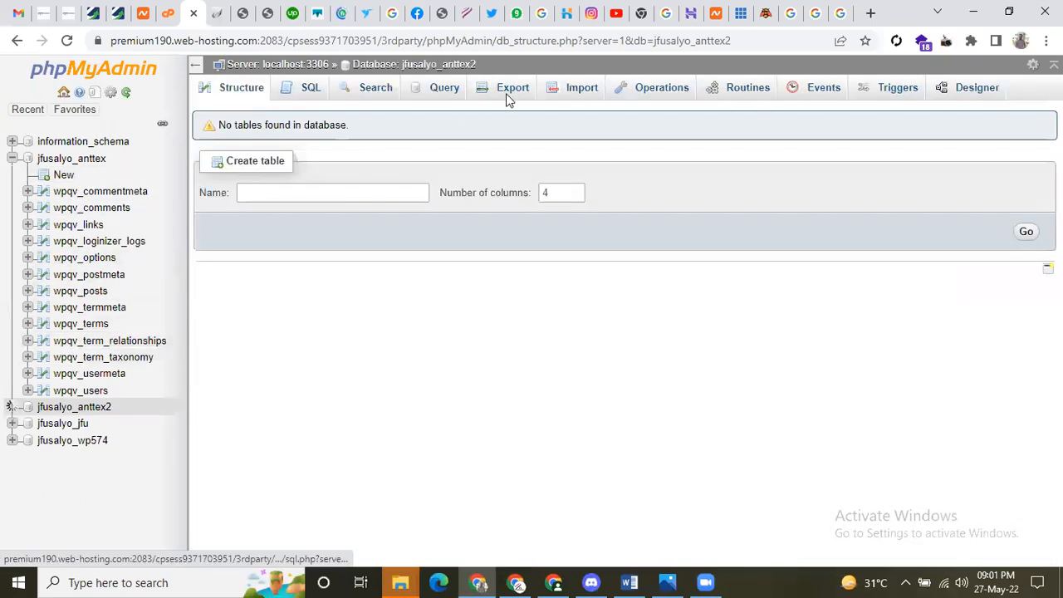
Import the jfusalyo_anttex (1).sql file into jfusalyo_anttex2, creating 13 wpqv_ tables
{"action": "left_click", "coordinate": [579, 93]}
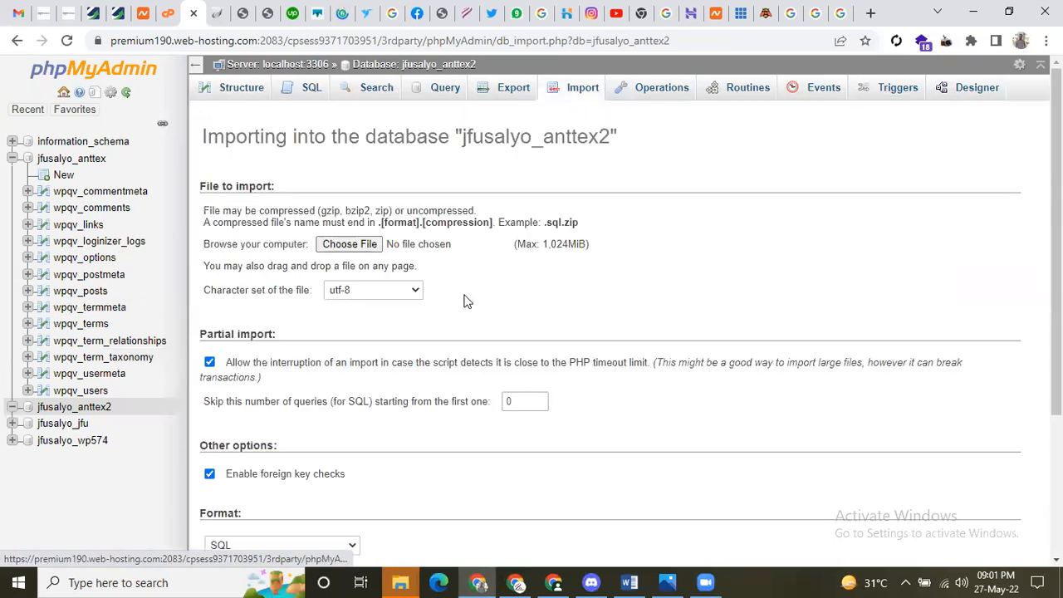
{"action": "left_click", "coordinate": [365, 244]}
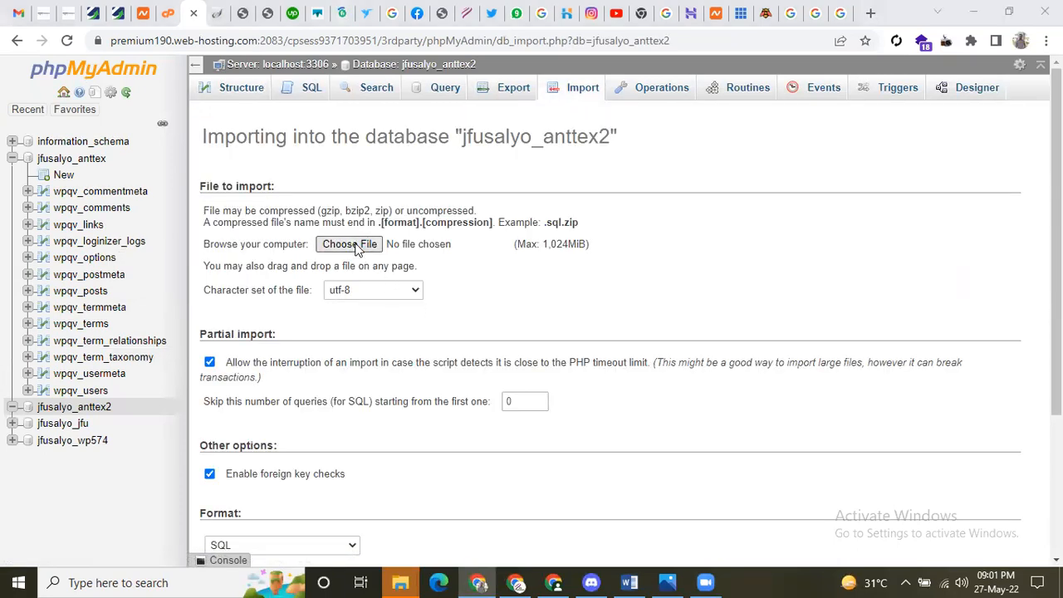
{"action": "left_click", "coordinate": [189, 154]}
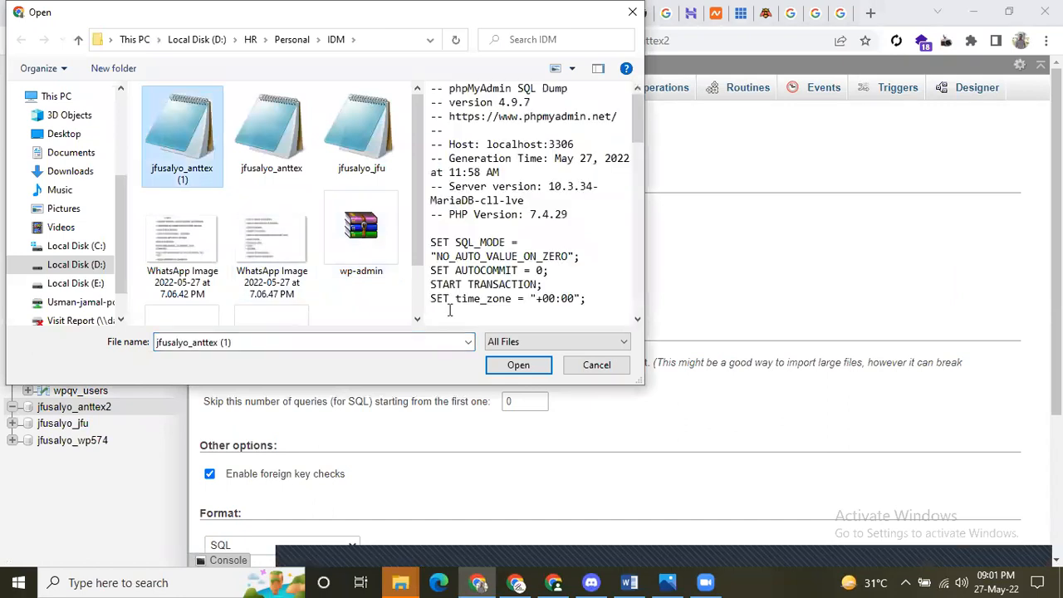
{"action": "left_click", "coordinate": [511, 367]}
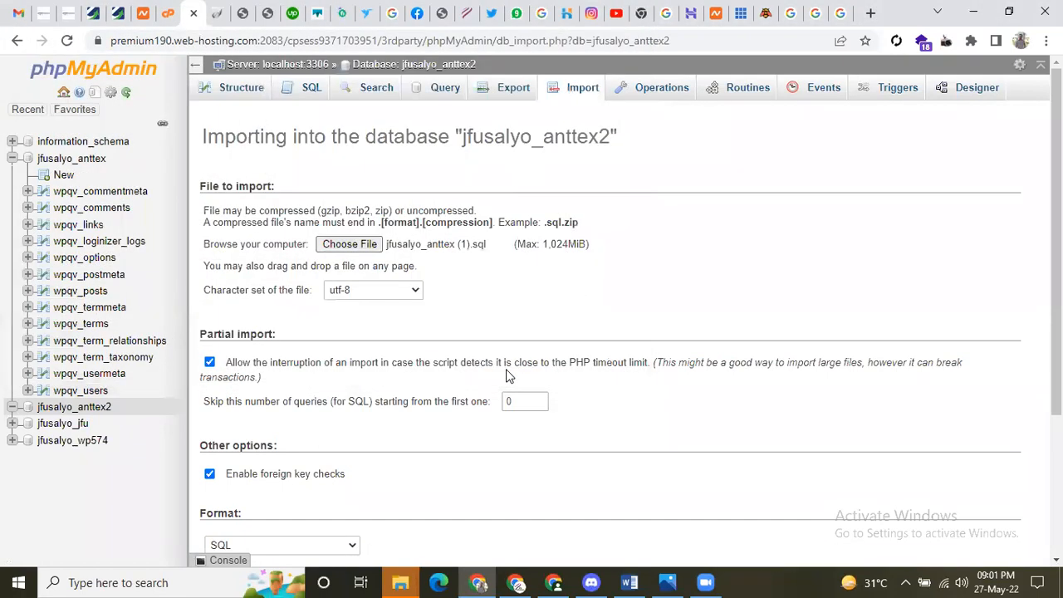
{"action": "scroll", "coordinate": [434, 365], "scroll_direction": "down", "scroll_amount": 3}
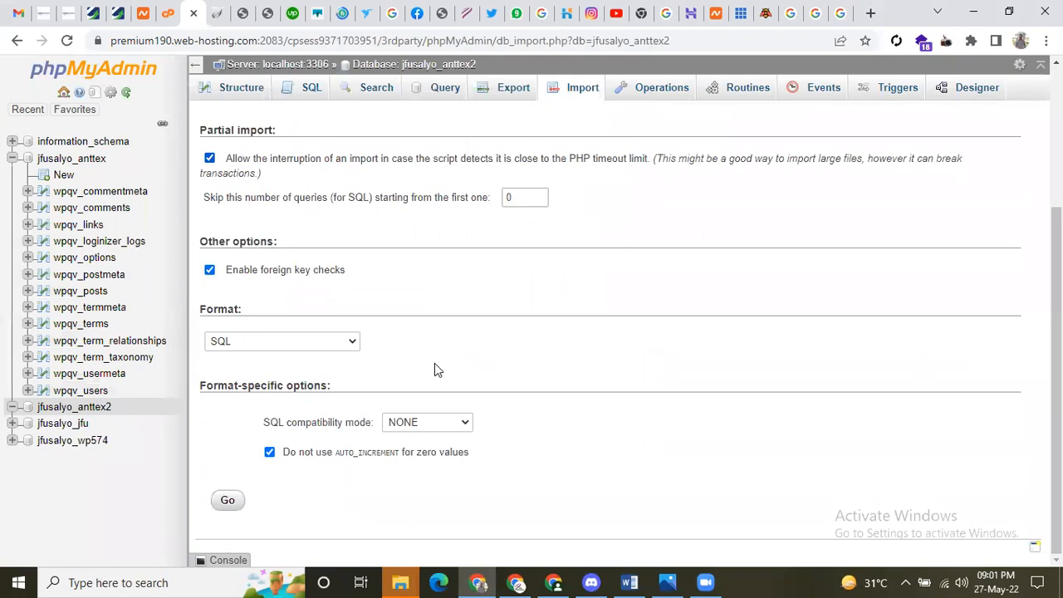
{"action": "left_click", "coordinate": [227, 502]}
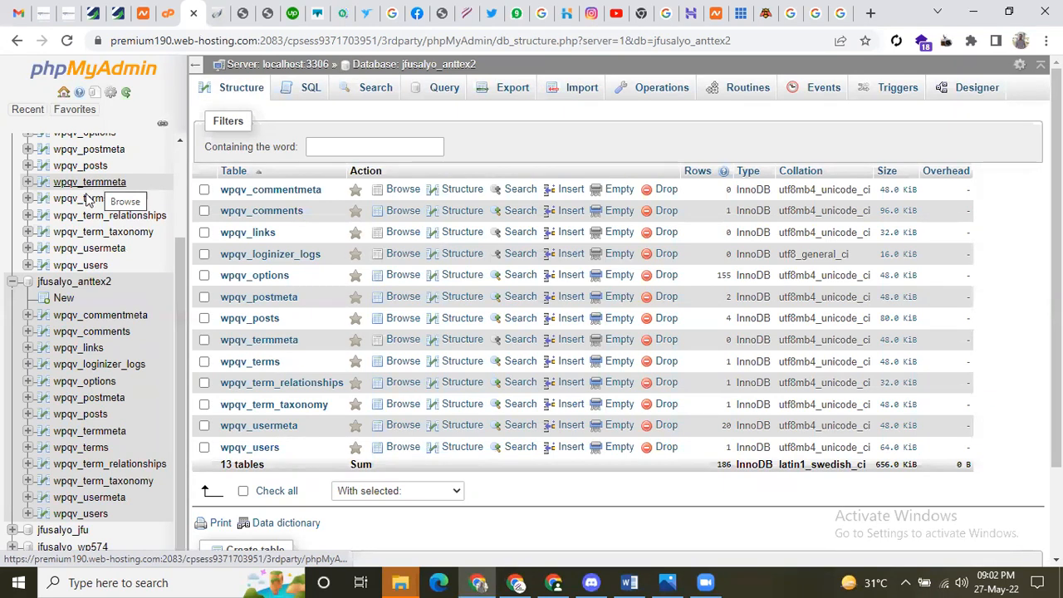
Expand jfusalyo_anttex and jfusalyo_anttex2 in turn to compare tables, then go back to cPanel
{"action": "left_click", "coordinate": [93, 285]}
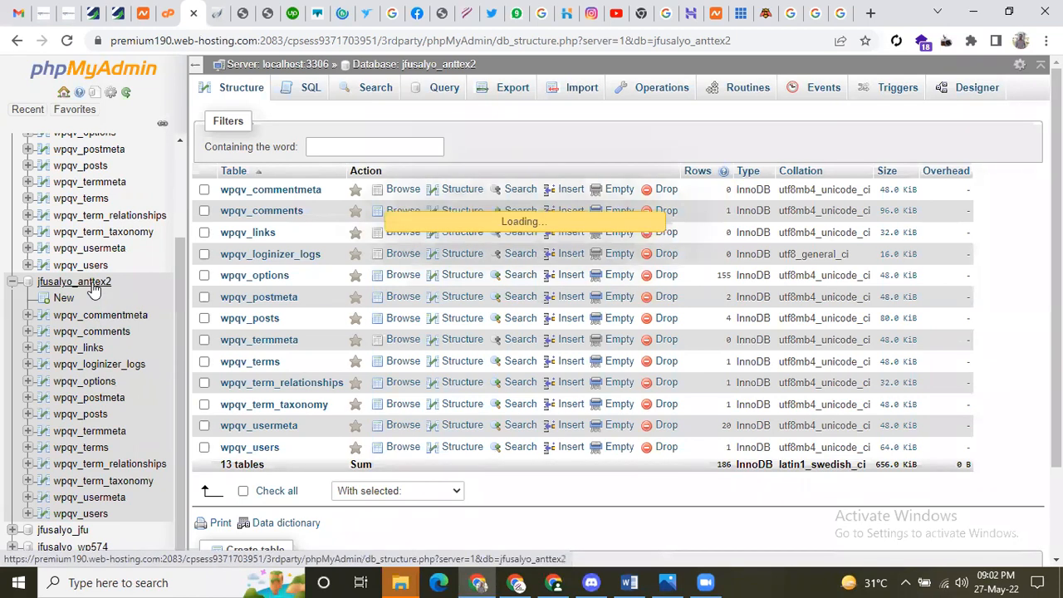
{"action": "left_click", "coordinate": [13, 282]}
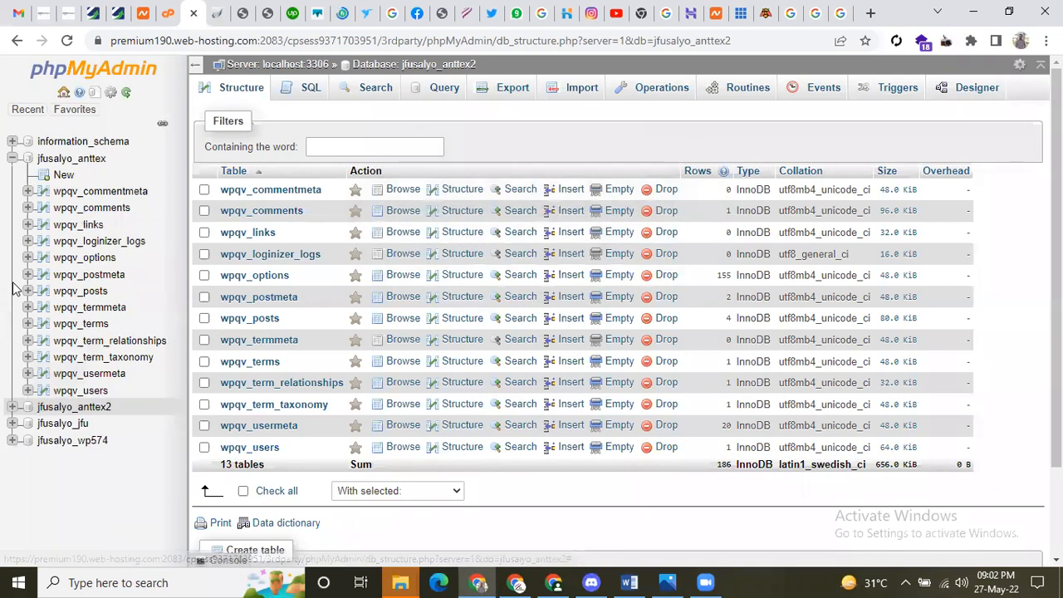
{"action": "left_click", "coordinate": [11, 159]}
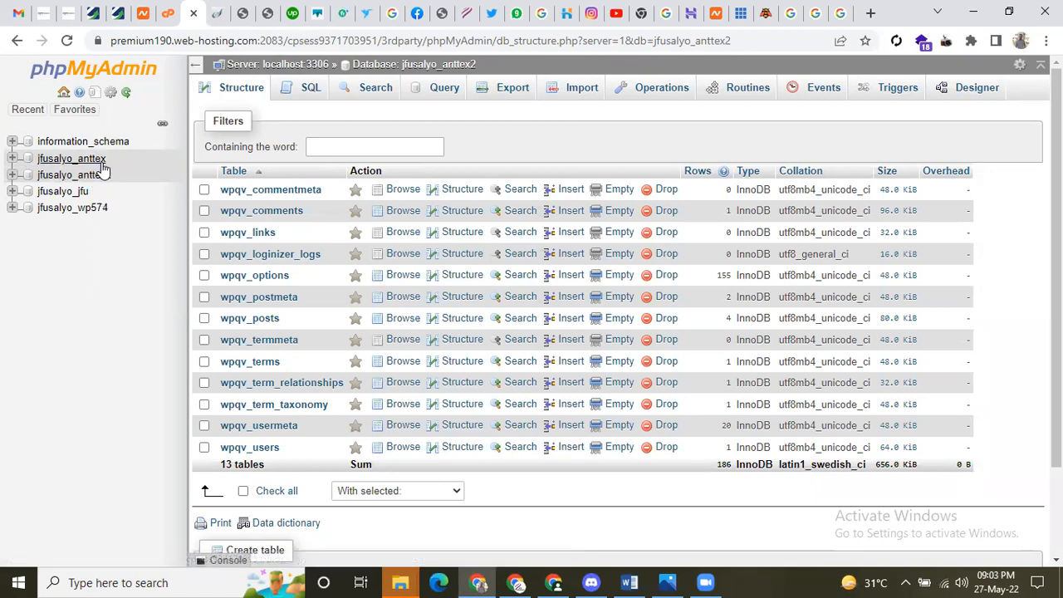
{"action": "left_click", "coordinate": [102, 164]}
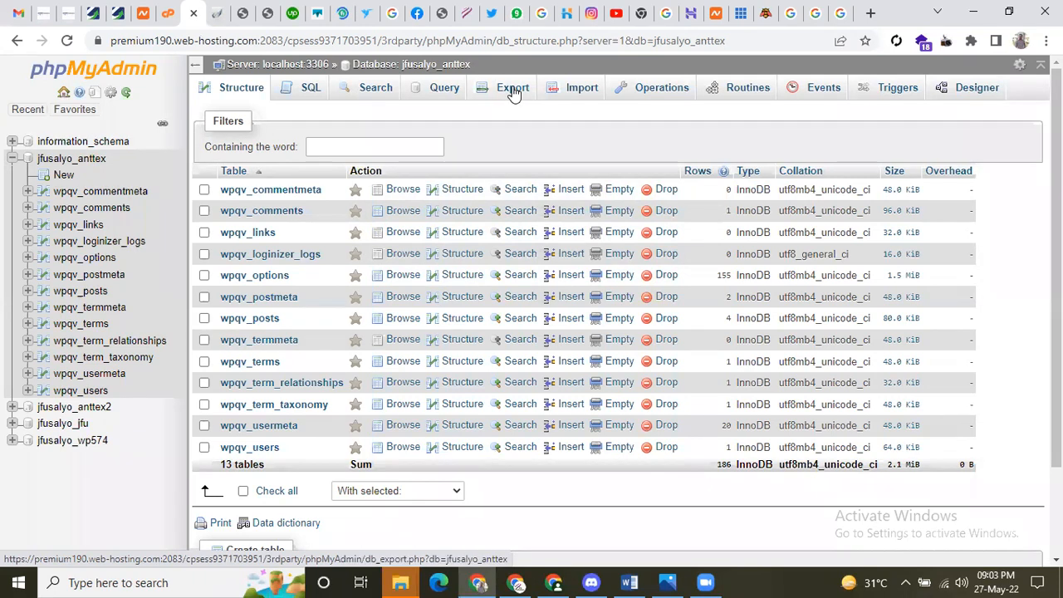
{"action": "left_click", "coordinate": [12, 158]}
{"action": "left_click", "coordinate": [74, 175]}
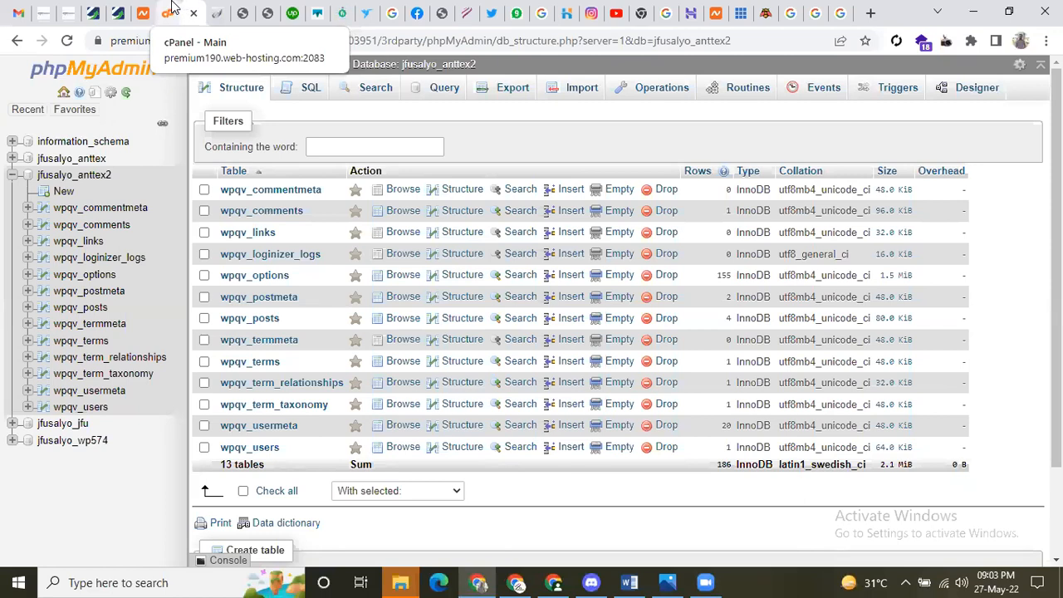
{"action": "left_click", "coordinate": [173, 8]}
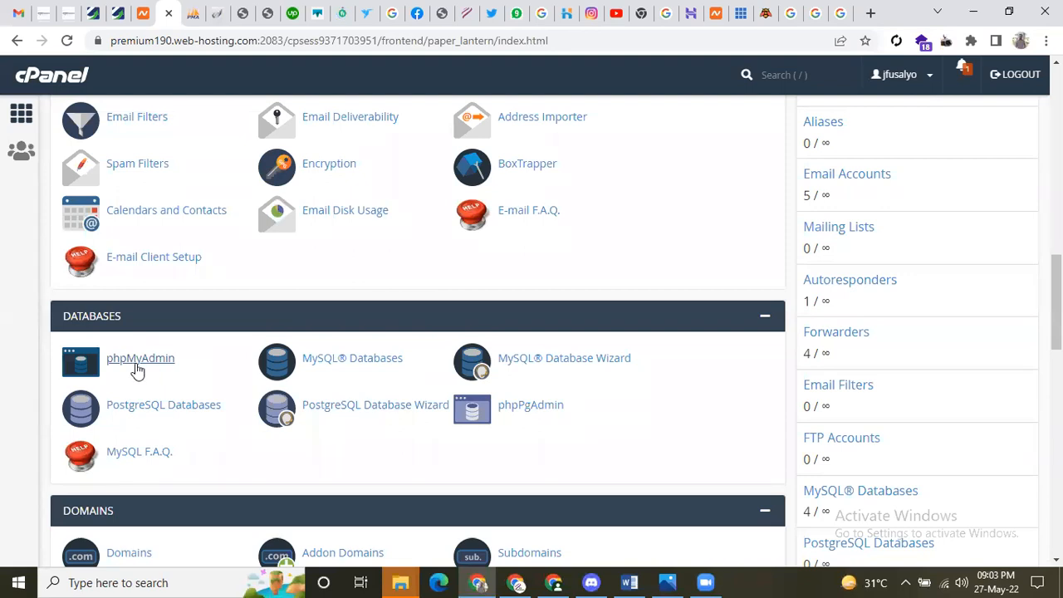
Check jfusalyo_anttex2 in MySQL Databases (4.06 KB, no privileged users), then return to cPanel home
{"action": "left_click", "coordinate": [337, 366]}
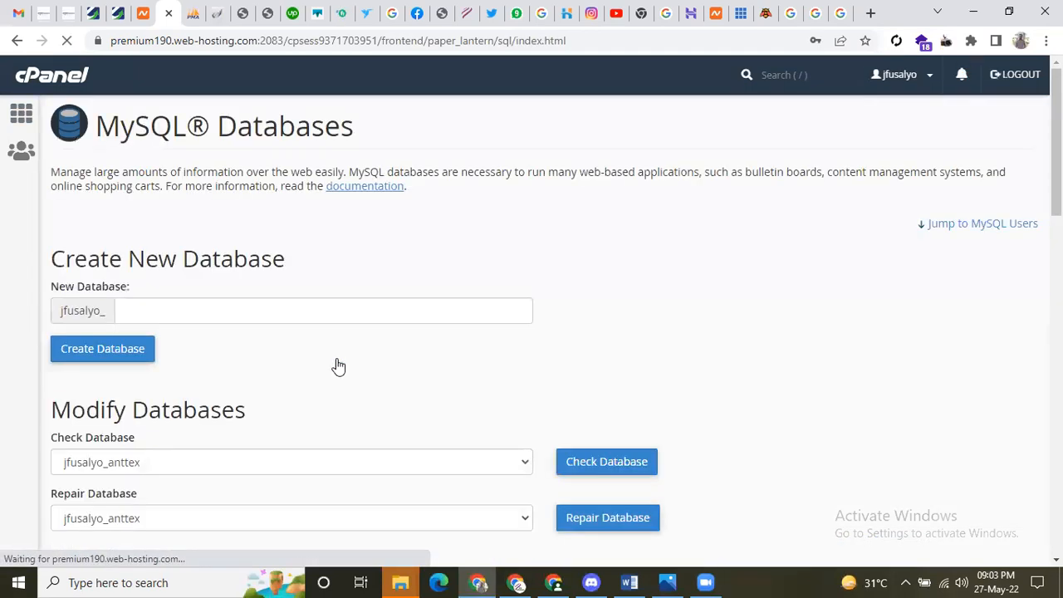
{"action": "scroll", "coordinate": [337, 365], "scroll_direction": "down", "scroll_amount": 5}
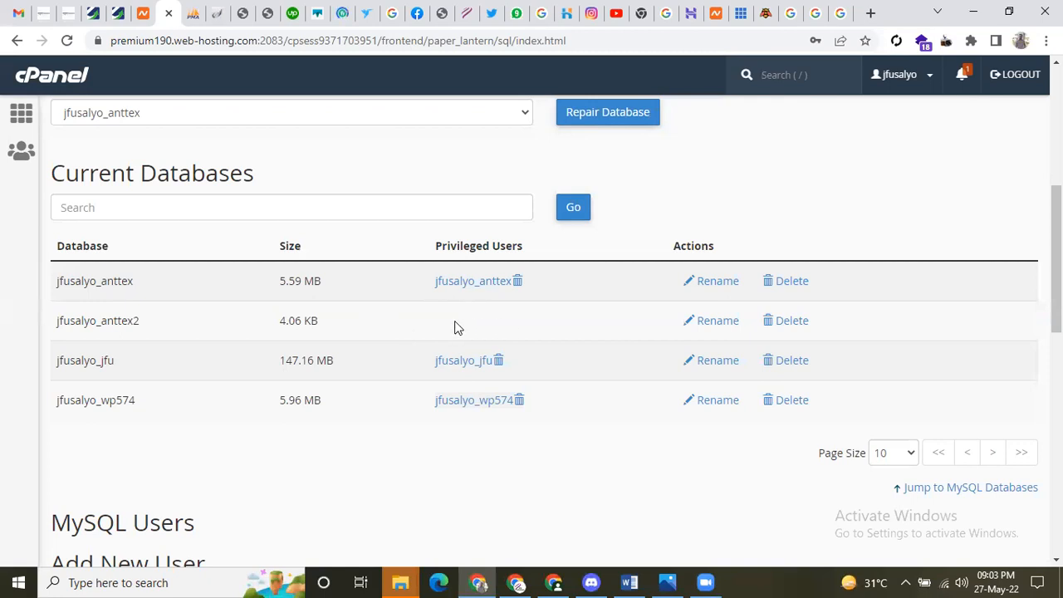
{"action": "scroll", "coordinate": [461, 318], "scroll_direction": "up", "scroll_amount": 5}
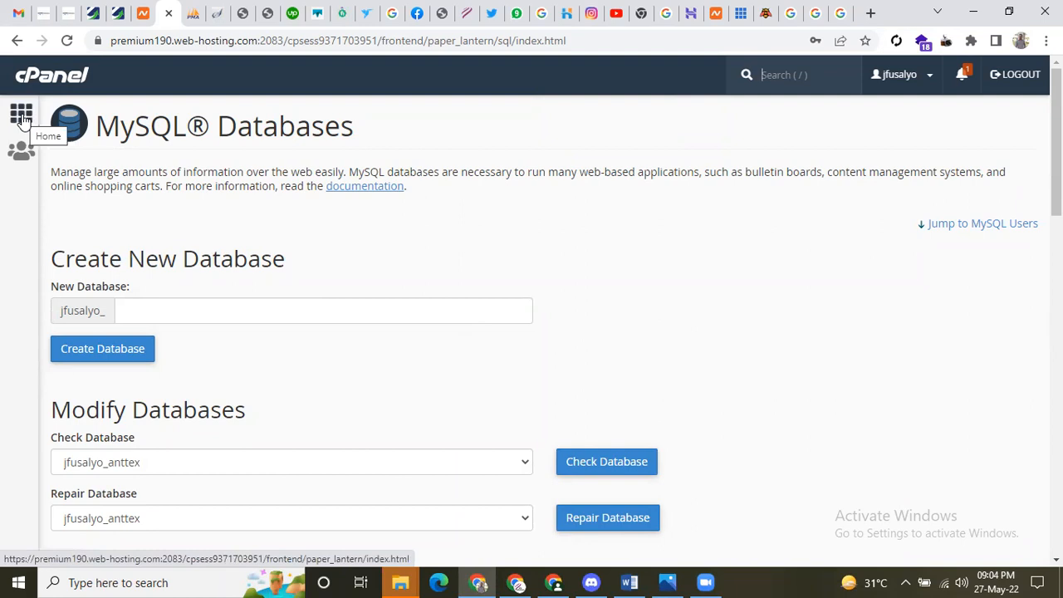
{"action": "scroll", "coordinate": [304, 382], "scroll_direction": "down", "scroll_amount": 3}
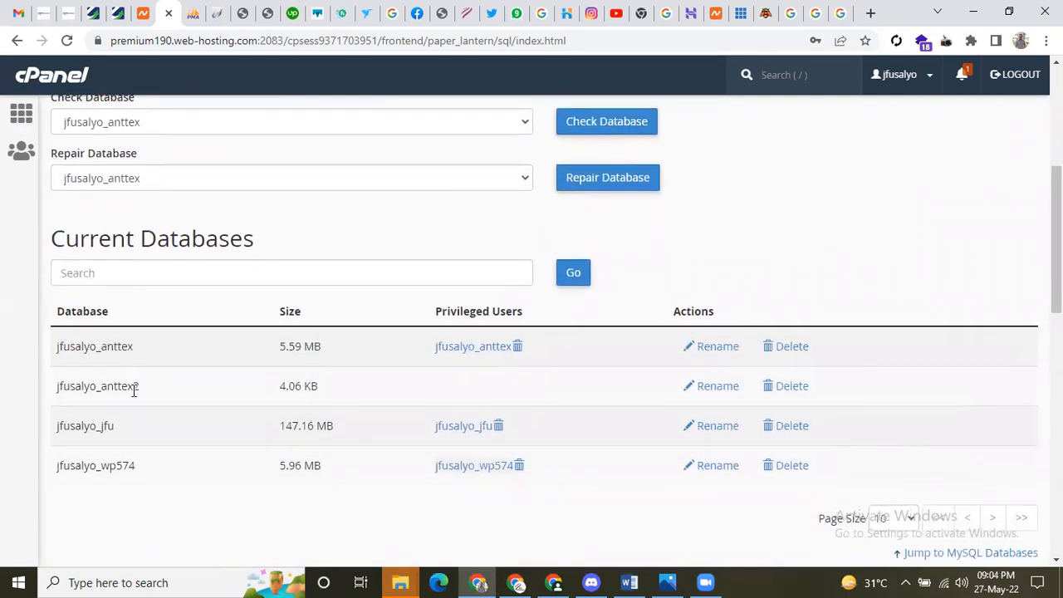
{"action": "scroll", "coordinate": [135, 388], "scroll_direction": "up", "scroll_amount": 1}
{"action": "scroll", "coordinate": [136, 388], "scroll_direction": "up", "scroll_amount": 3}
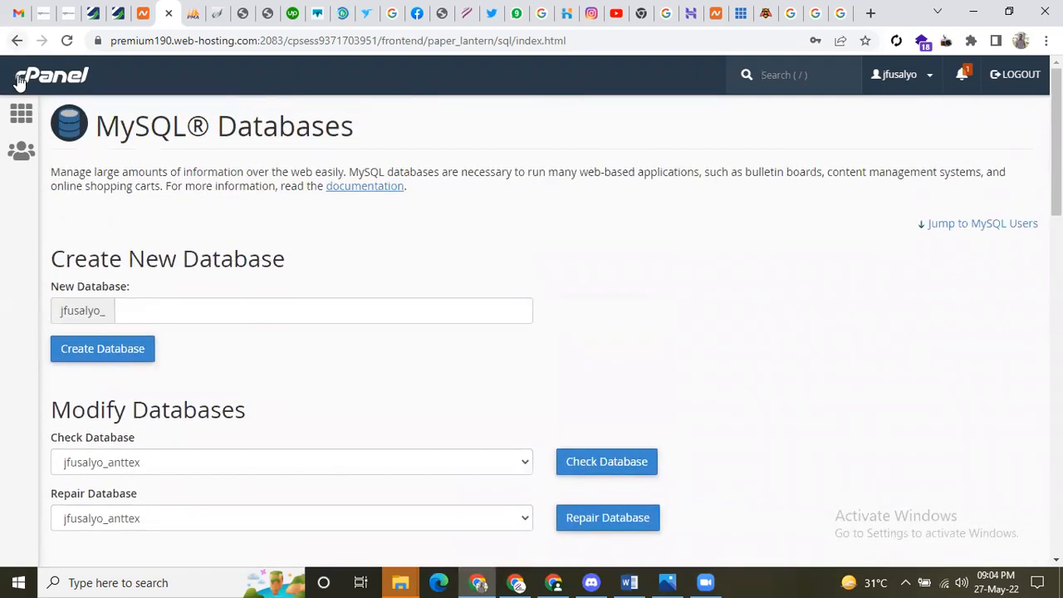
{"action": "left_click", "coordinate": [22, 117]}
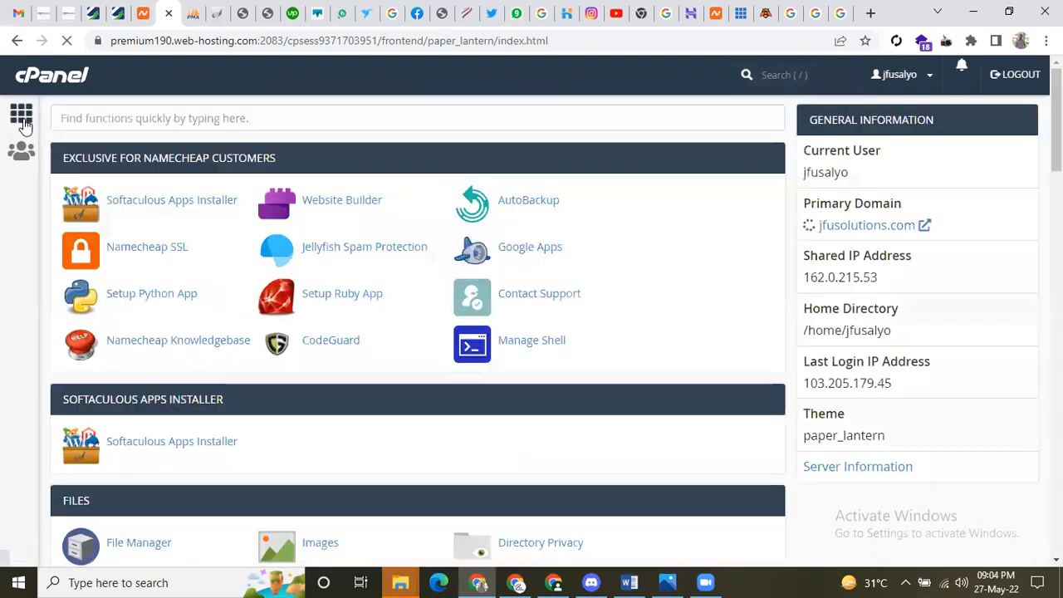
Open Softaculous, view the existing Installations list, then go back to the Softaculous home
{"action": "left_click", "coordinate": [132, 208]}
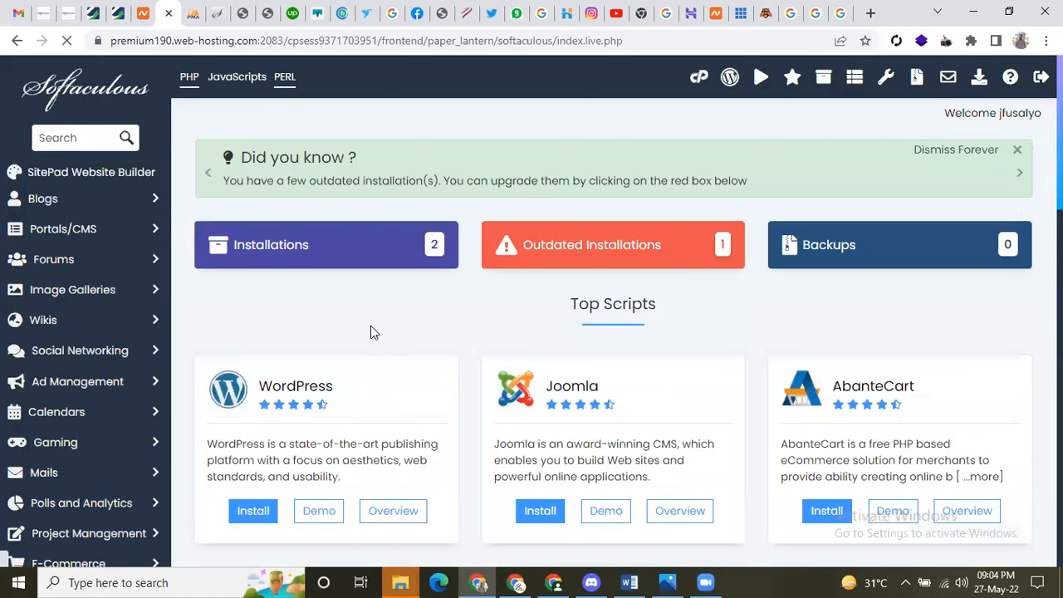
{"action": "left_click", "coordinate": [335, 247]}
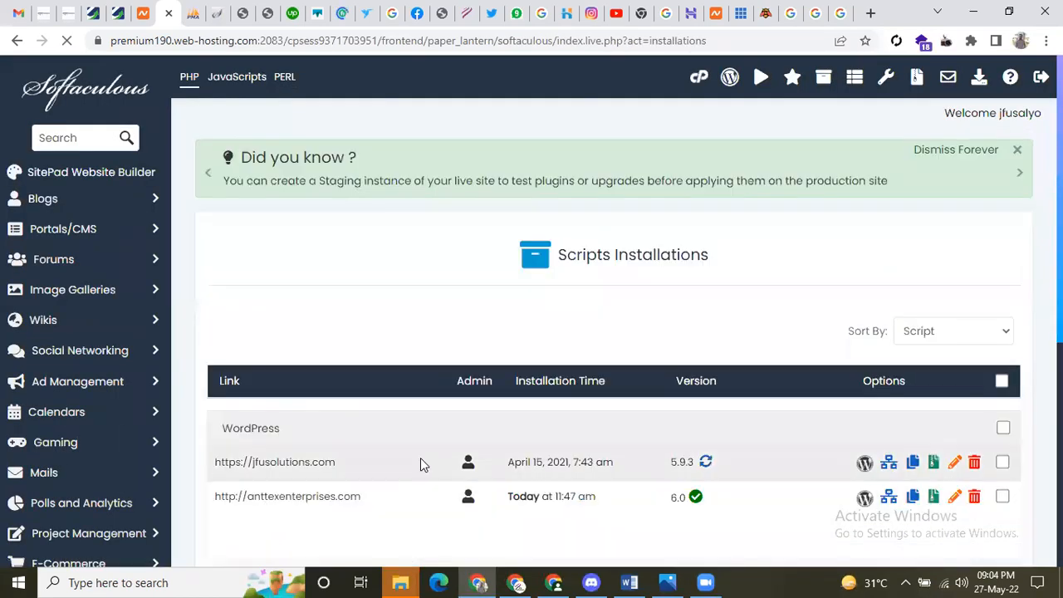
{"action": "scroll", "coordinate": [422, 465], "scroll_direction": "down", "scroll_amount": 3}
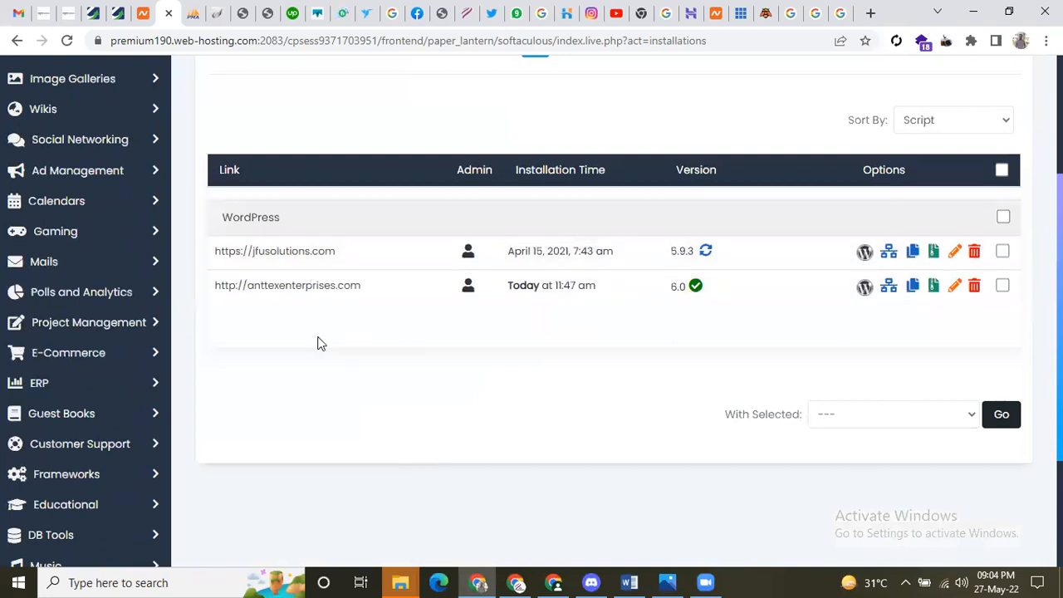
{"action": "scroll", "coordinate": [320, 343], "scroll_direction": "up", "scroll_amount": 3}
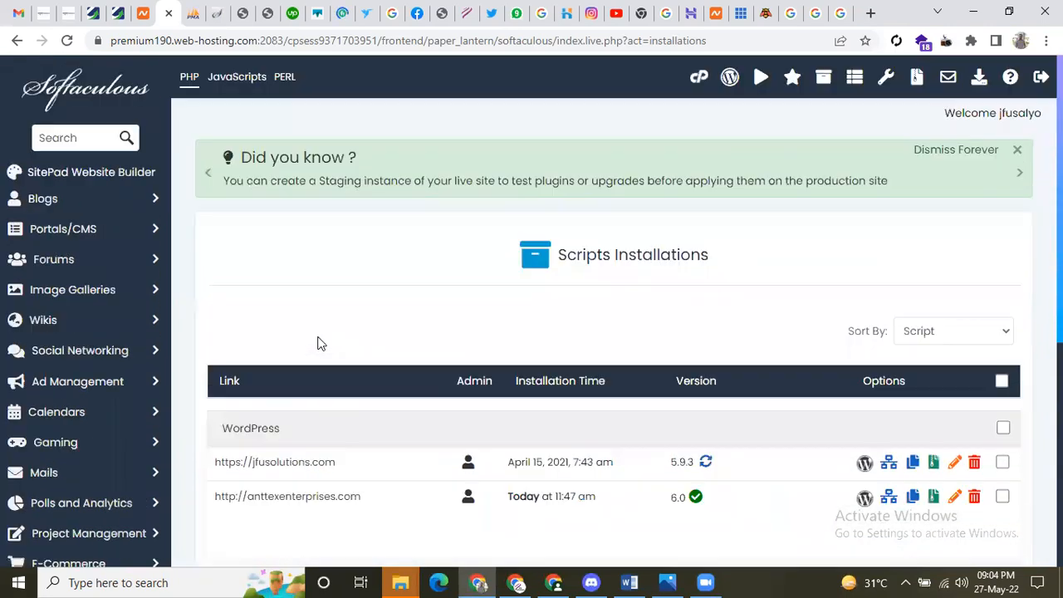
{"action": "left_click", "coordinate": [17, 40]}
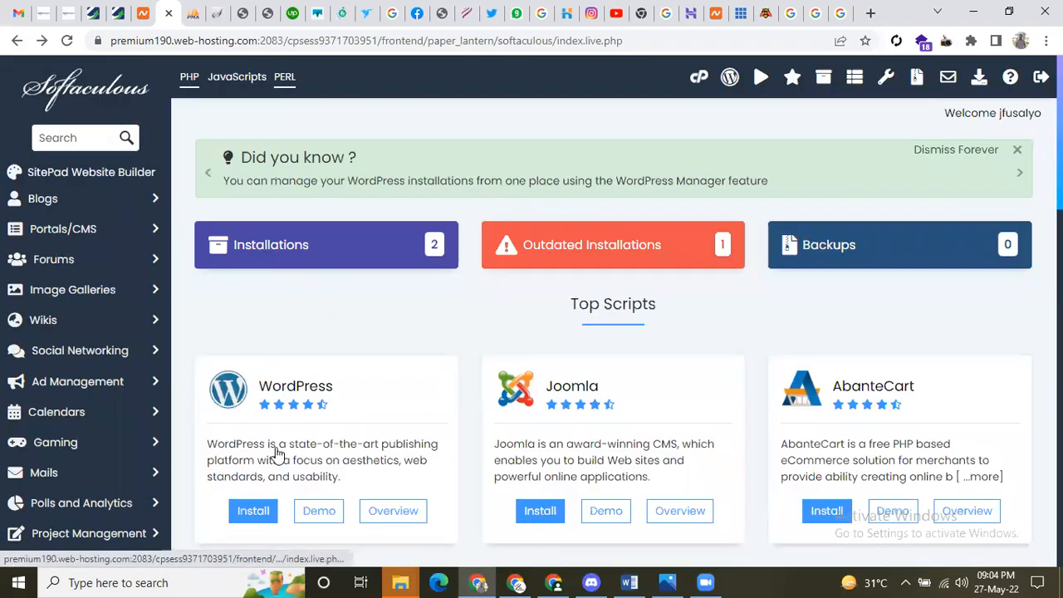
{"action": "left_click", "coordinate": [254, 513]}
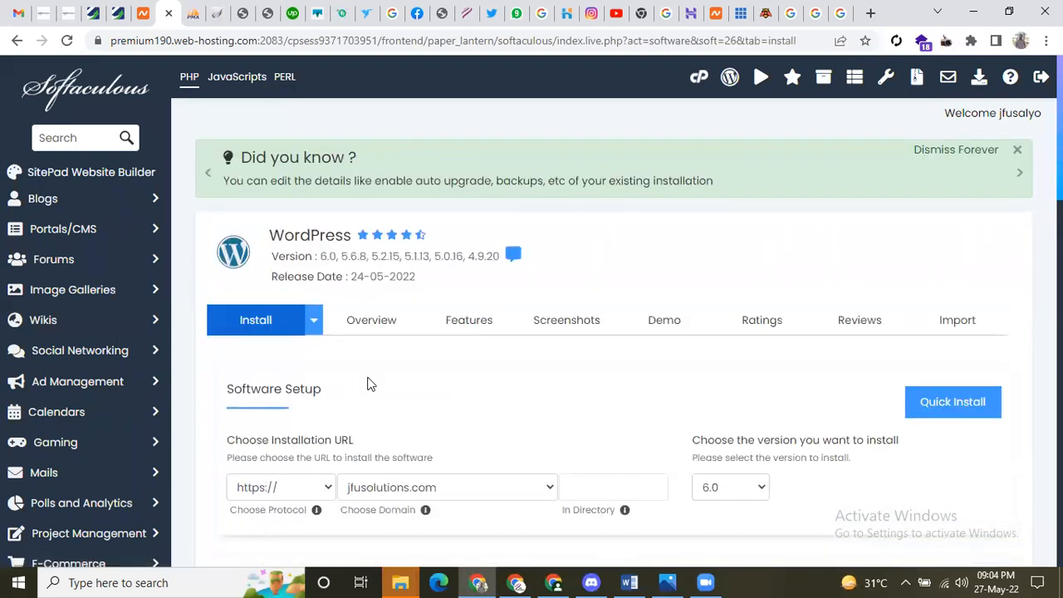
{"action": "scroll", "coordinate": [369, 384], "scroll_direction": "down", "scroll_amount": 3}
{"action": "left_click", "coordinate": [304, 244]}
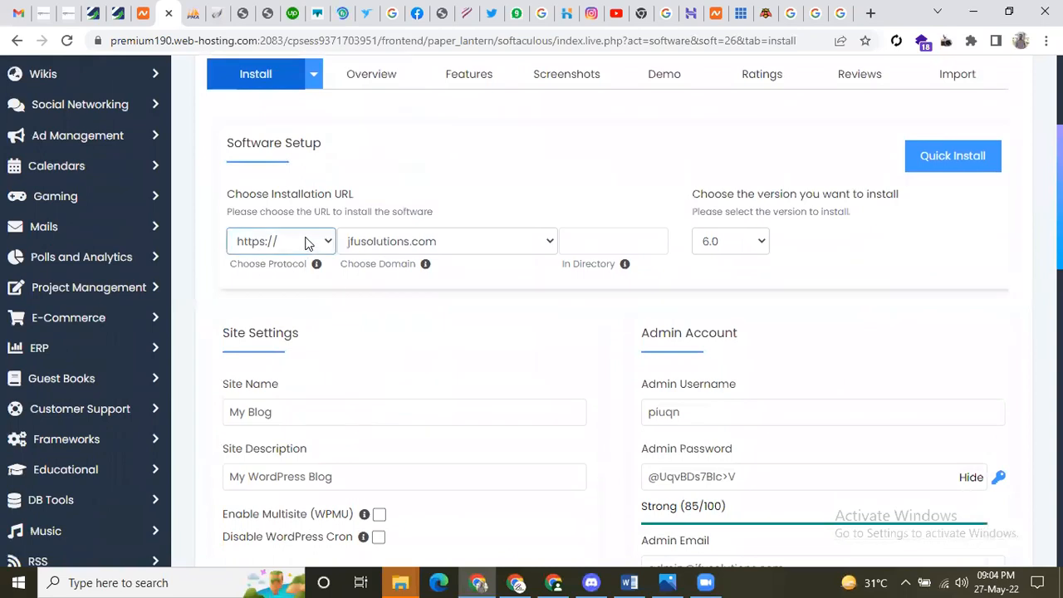
{"action": "left_click", "coordinate": [299, 263]}
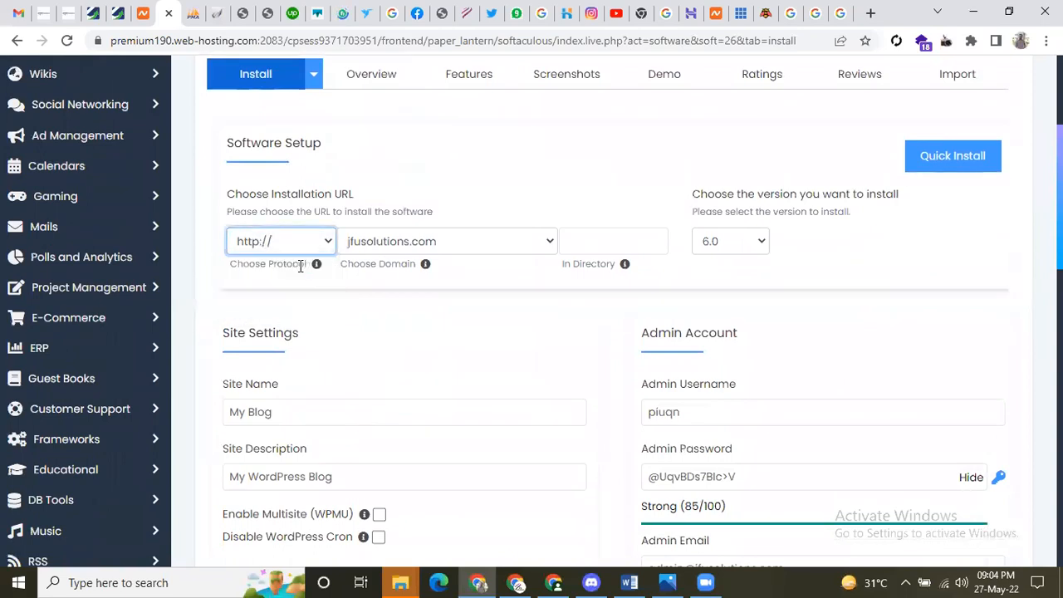
{"action": "left_click", "coordinate": [458, 244]}
{"action": "left_click", "coordinate": [458, 280]}
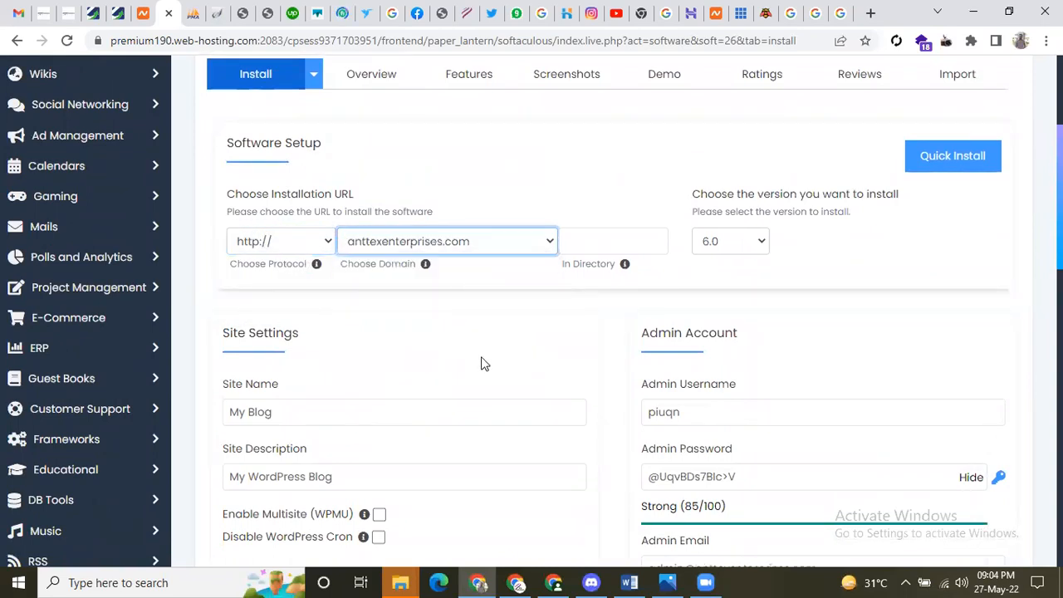
In the advanced options, change the database name from wp596 to anttex2
{"action": "scroll", "coordinate": [483, 384], "scroll_direction": "down", "scroll_amount": 2}
{"action": "left_click", "coordinate": [481, 380]}
{"action": "scroll", "coordinate": [481, 378], "scroll_direction": "down", "scroll_amount": 1}
{"action": "scroll", "coordinate": [482, 378], "scroll_direction": "down", "scroll_amount": 4}
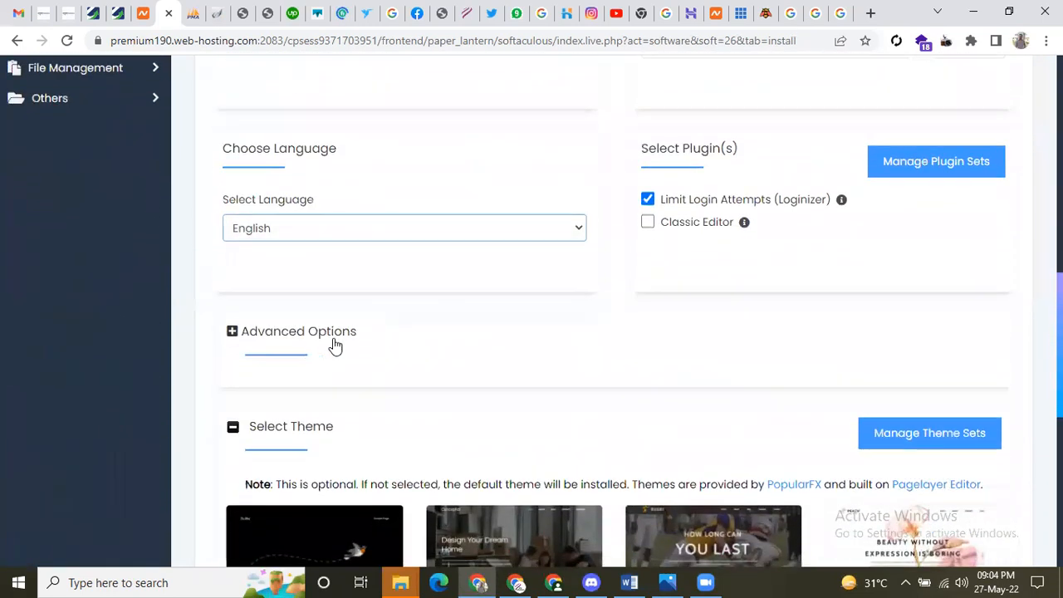
{"action": "left_click", "coordinate": [320, 342]}
{"action": "left_click", "coordinate": [371, 433]}
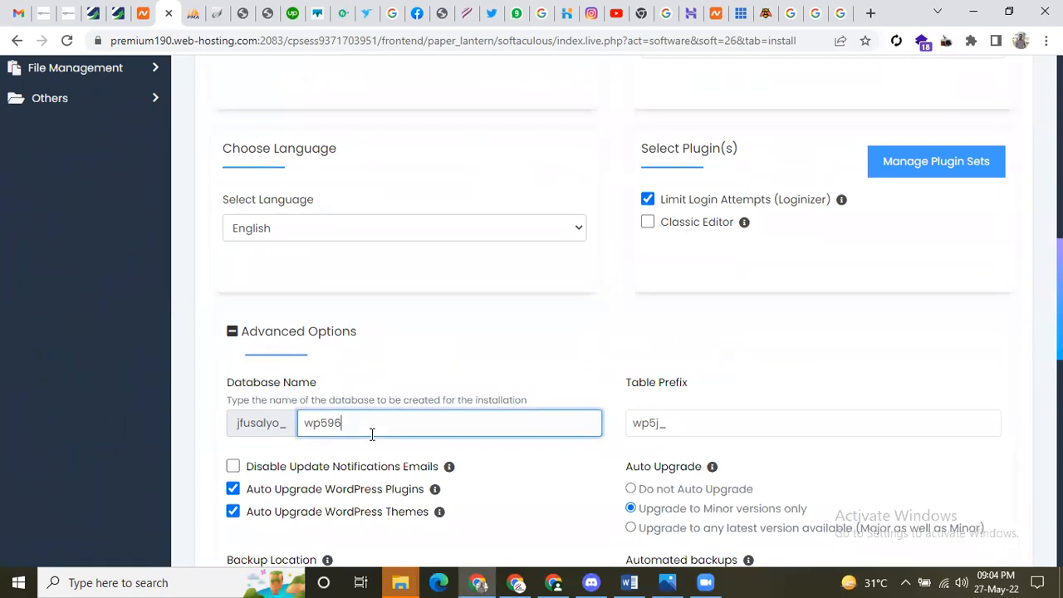
{"action": "key", "text": "BackSpace"}
{"action": "key", "text": "BackSpace"}
{"action": "key", "text": "BackSpace"}
{"action": "key", "text": "BackSpace"}
{"action": "key", "text": "BackSpace"}
{"action": "type", "text": "antte"}
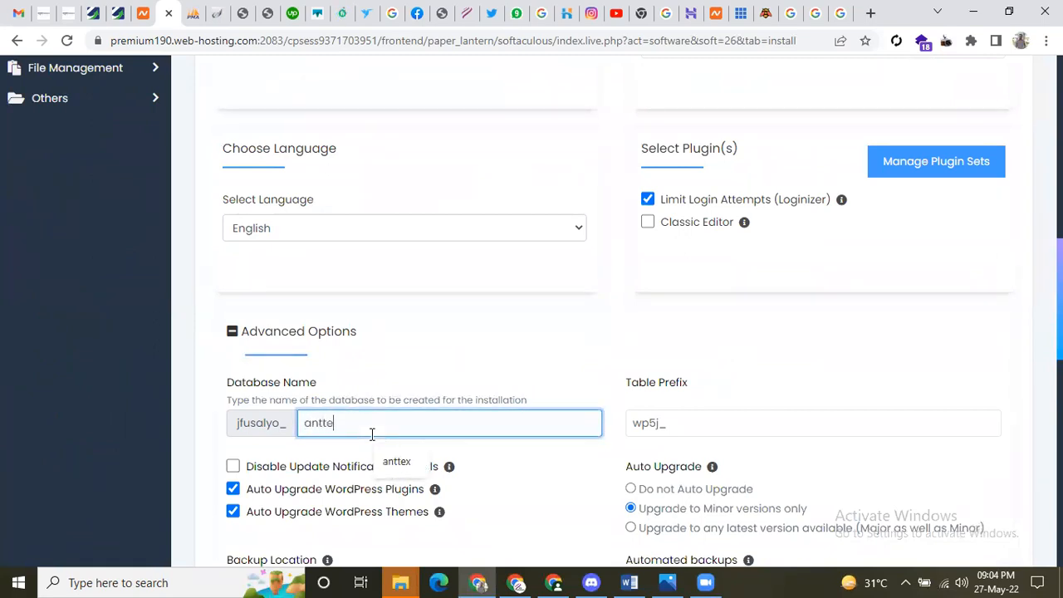
{"action": "type", "text": "x2"}
Scroll through the install form to review the Software Setup and installation URL fields
{"action": "scroll", "coordinate": [371, 434], "scroll_direction": "down", "scroll_amount": 3}
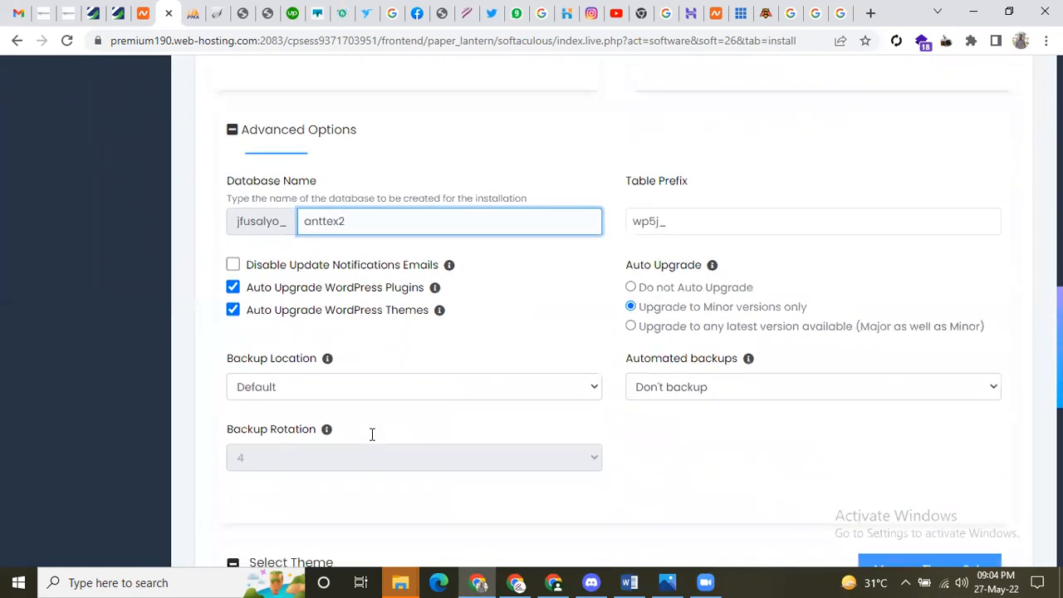
{"action": "scroll", "coordinate": [370, 433], "scroll_direction": "up", "scroll_amount": 2}
{"action": "scroll", "coordinate": [370, 434], "scroll_direction": "up", "scroll_amount": 10}
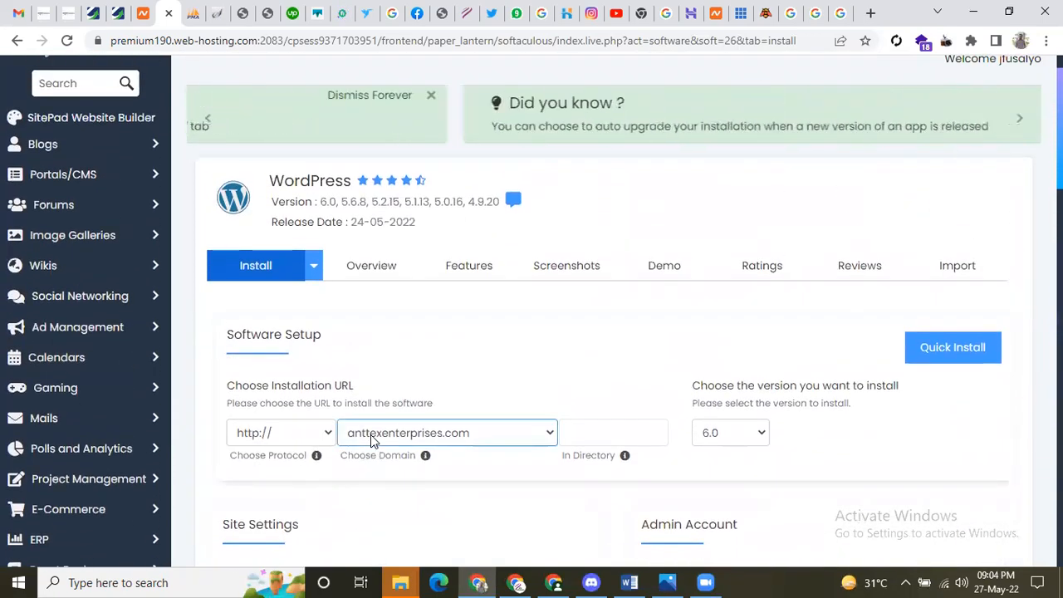
{"action": "scroll", "coordinate": [371, 440], "scroll_direction": "down", "scroll_amount": 3}
{"action": "scroll", "coordinate": [370, 434], "scroll_direction": "down", "scroll_amount": 6}
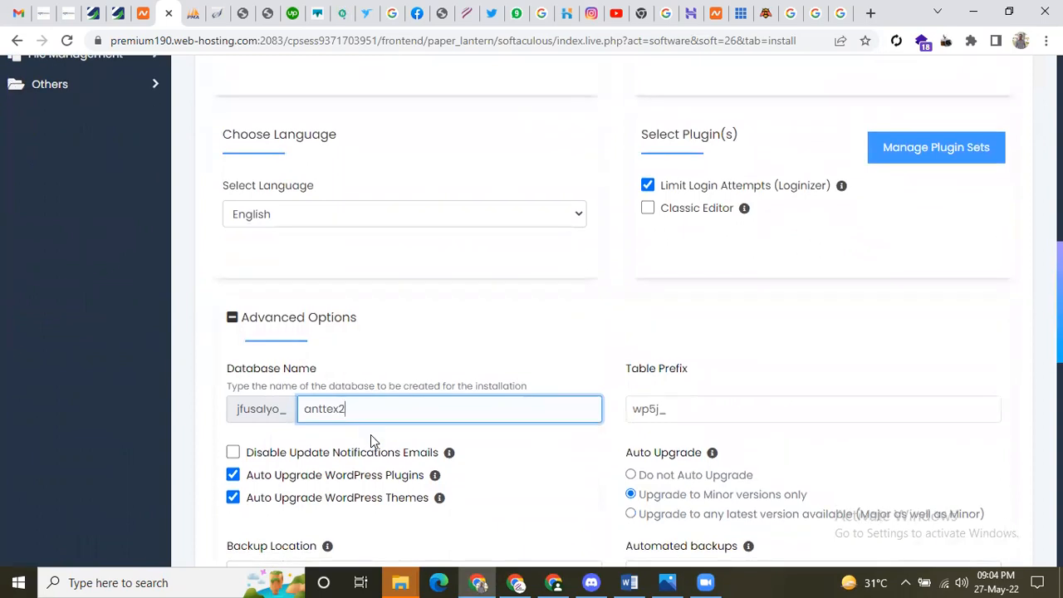
{"action": "scroll", "coordinate": [370, 435], "scroll_direction": "down", "scroll_amount": 1}
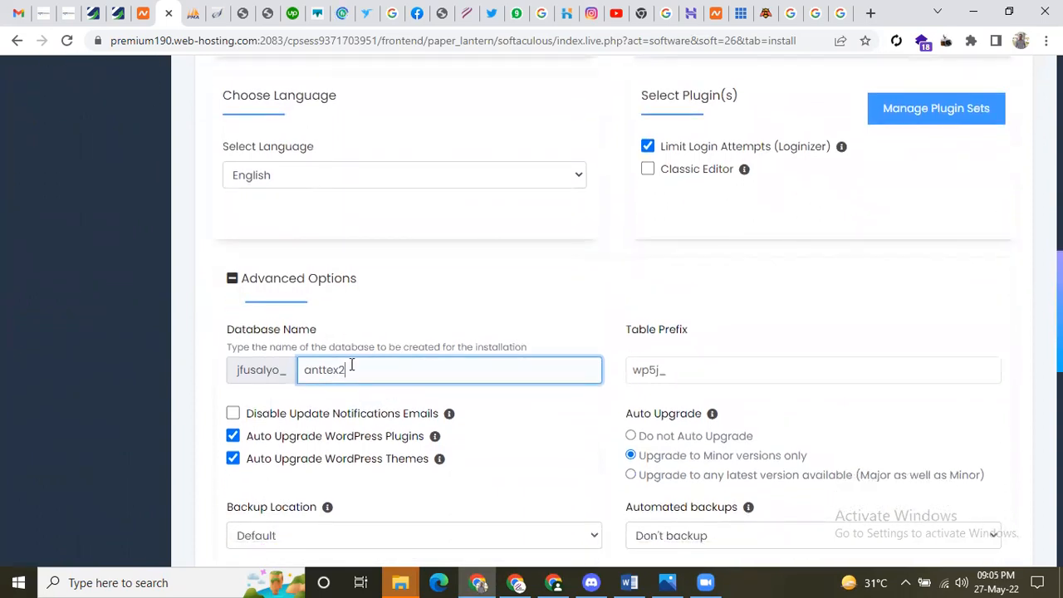
{"action": "scroll", "coordinate": [351, 370], "scroll_direction": "up", "scroll_amount": 10}
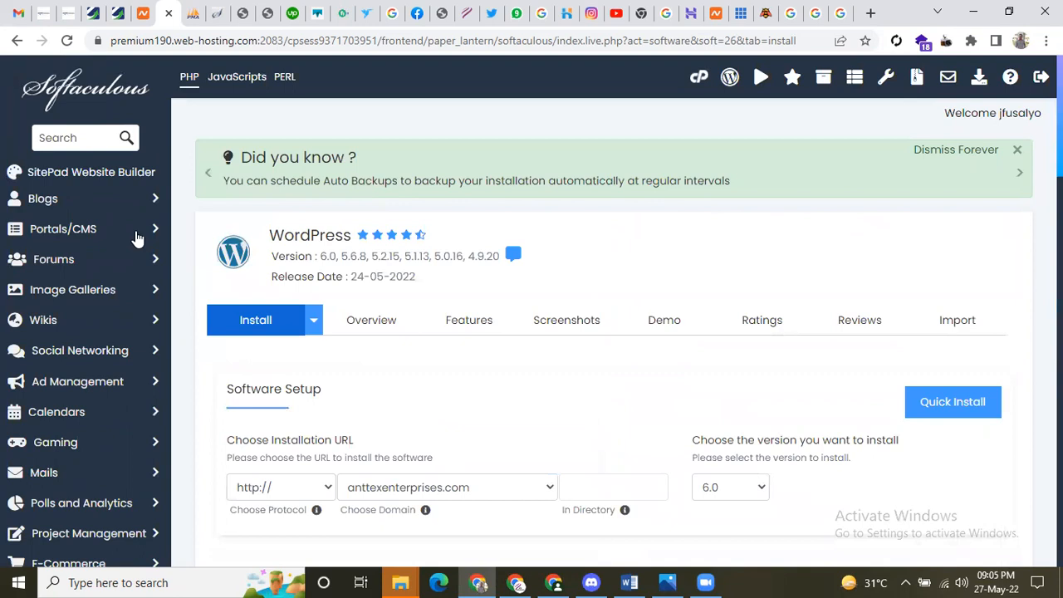
Open a fresh cPanel from the Namecheap hosting list and close the leftover phpMyAdmin and install tabs
{"action": "left_click", "coordinate": [144, 12]}
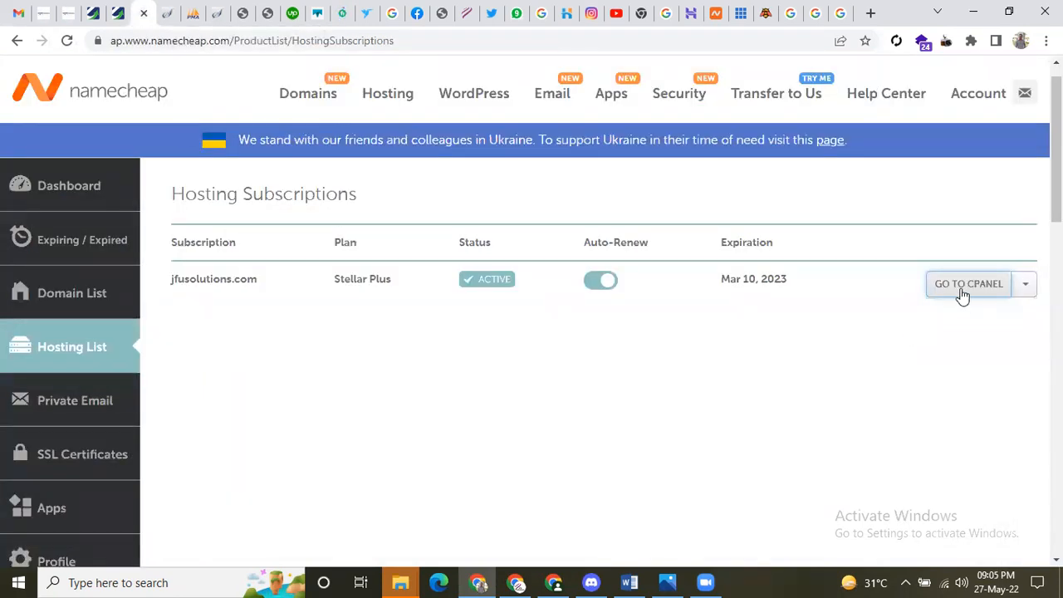
{"action": "left_click", "coordinate": [963, 285]}
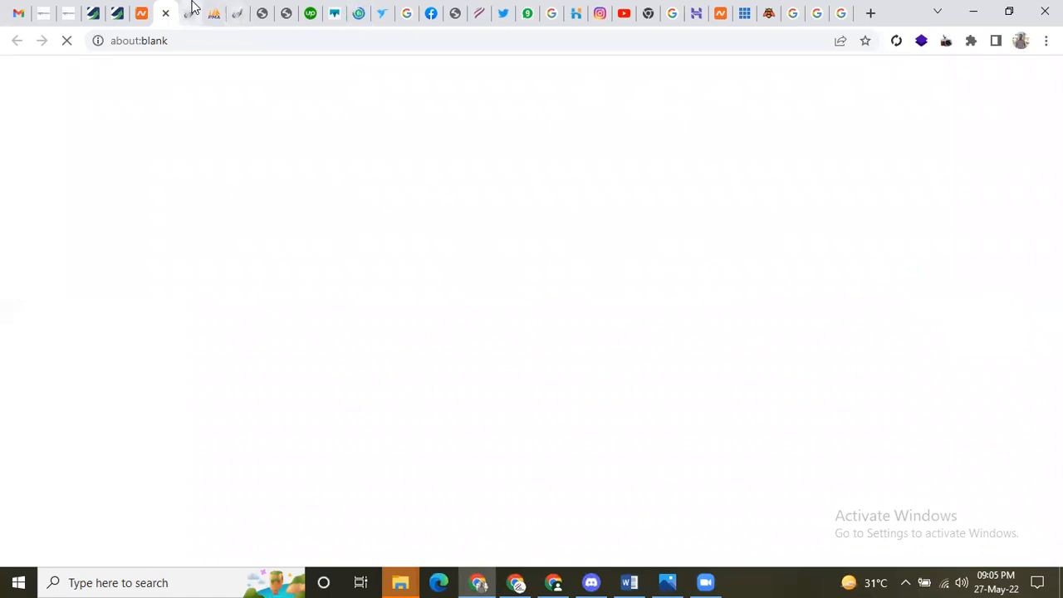
{"action": "left_click", "coordinate": [191, 13]}
{"action": "left_click", "coordinate": [190, 13]}
{"action": "left_click", "coordinate": [190, 13]}
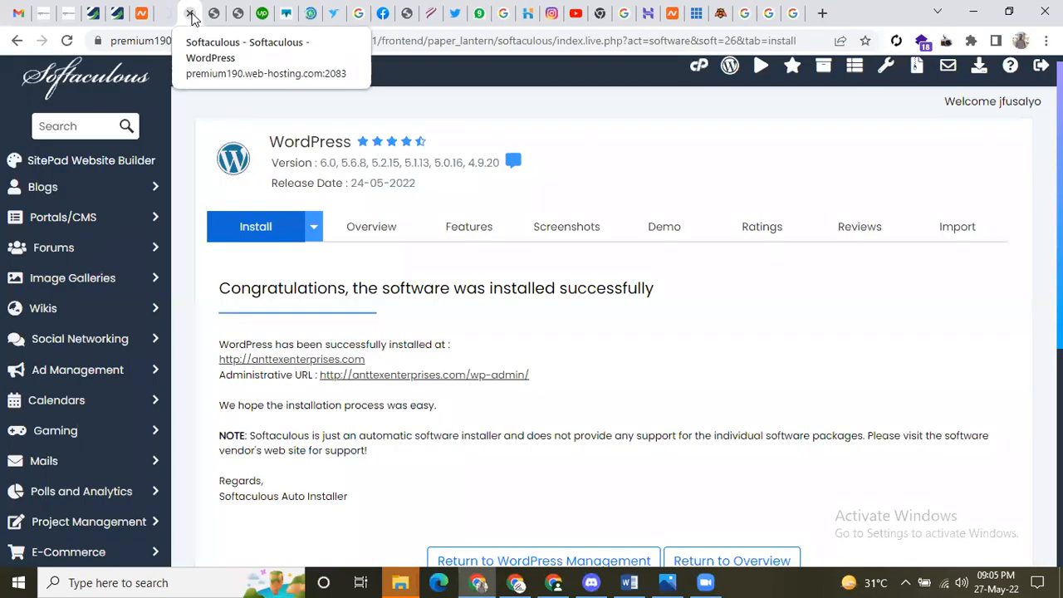
{"action": "left_click", "coordinate": [190, 14]}
{"action": "left_click", "coordinate": [164, 9]}
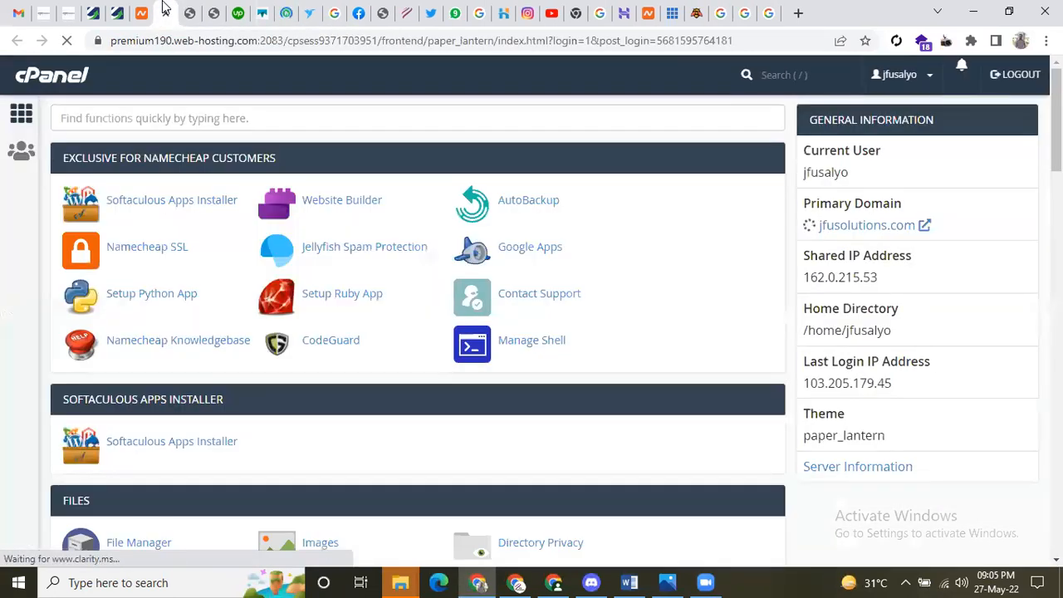
Scroll the full cPanel tools list down to the Domains section, then start a new Chrome tab
{"action": "left_click", "coordinate": [733, 576]}
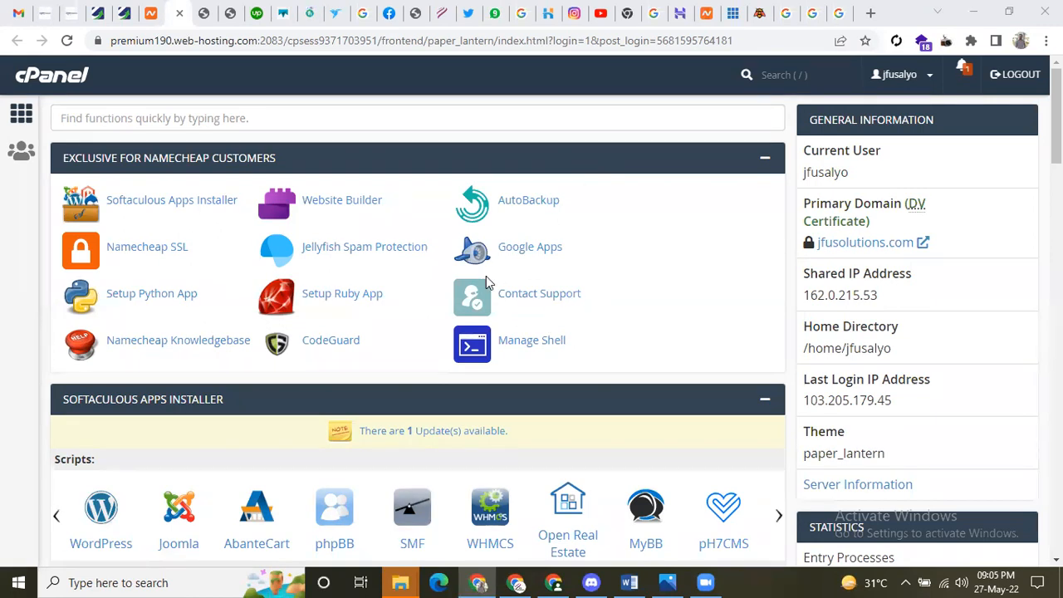
{"action": "left_click", "coordinate": [28, 118]}
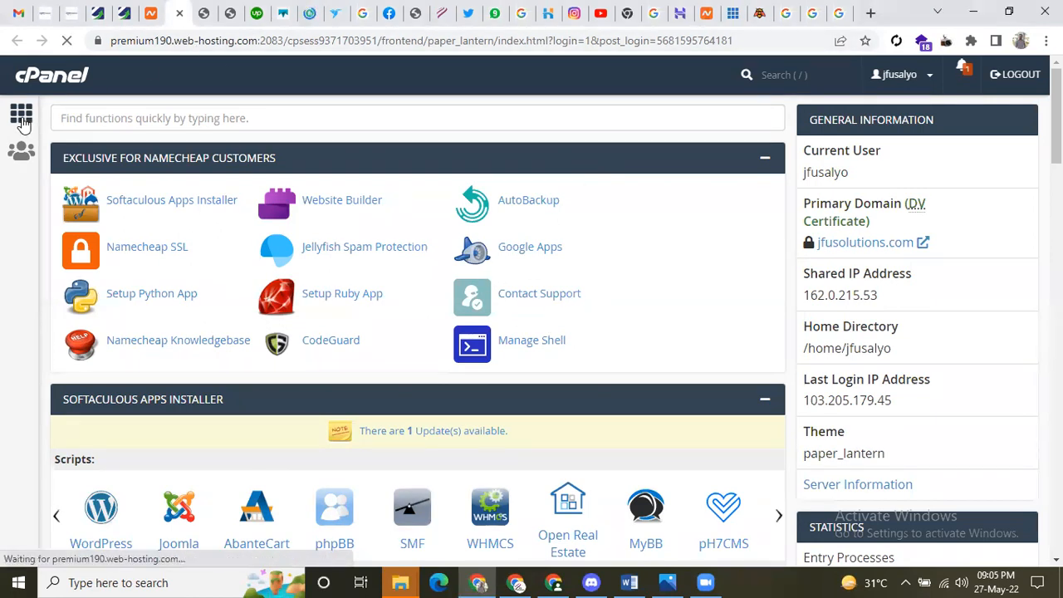
{"action": "scroll", "coordinate": [266, 283], "scroll_direction": "down", "scroll_amount": 5}
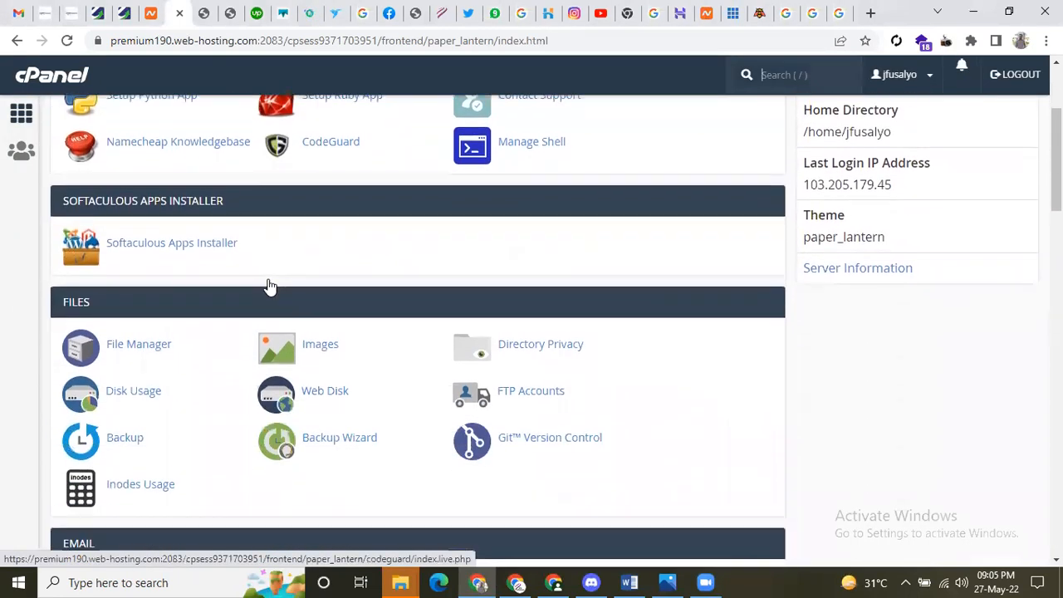
{"action": "scroll", "coordinate": [267, 285], "scroll_direction": "up", "scroll_amount": 1}
{"action": "scroll", "coordinate": [267, 286], "scroll_direction": "down", "scroll_amount": 3}
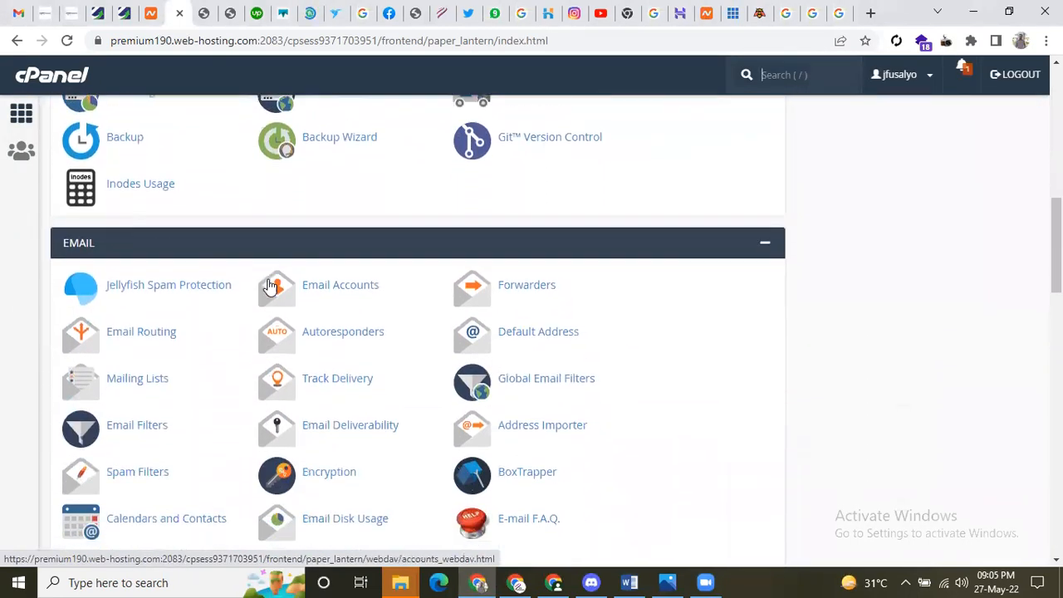
{"action": "scroll", "coordinate": [269, 287], "scroll_direction": "down", "scroll_amount": 6}
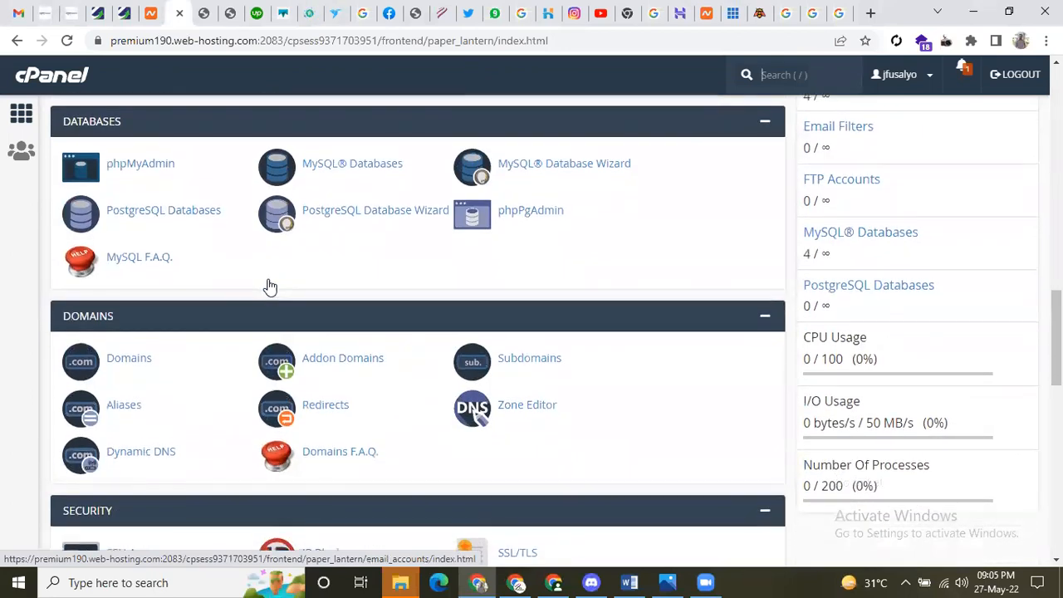
{"action": "scroll", "coordinate": [270, 287], "scroll_direction": "down", "scroll_amount": 1}
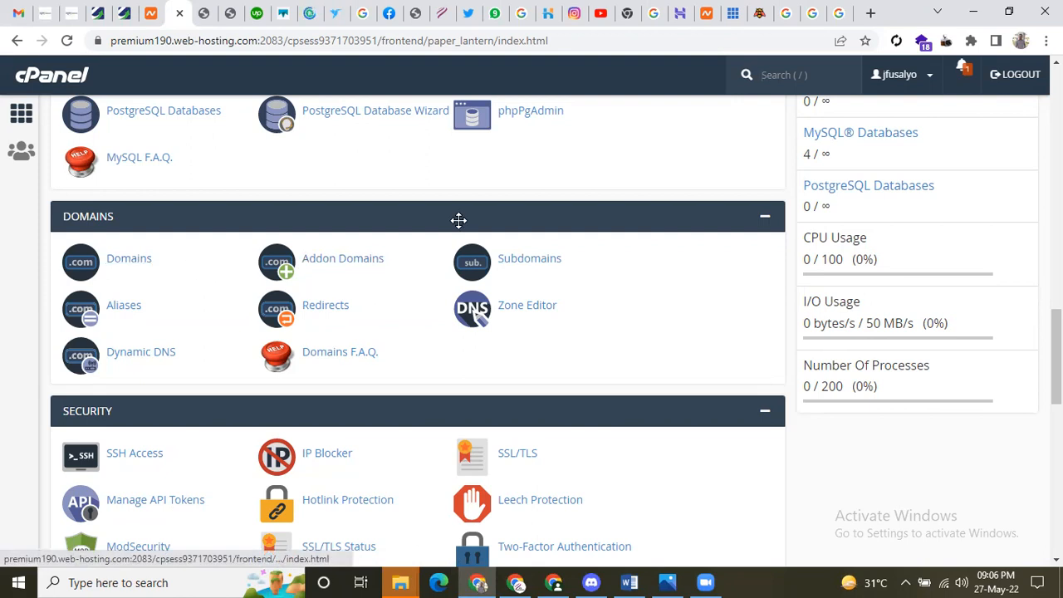
{"action": "left_click", "coordinate": [874, 12]}
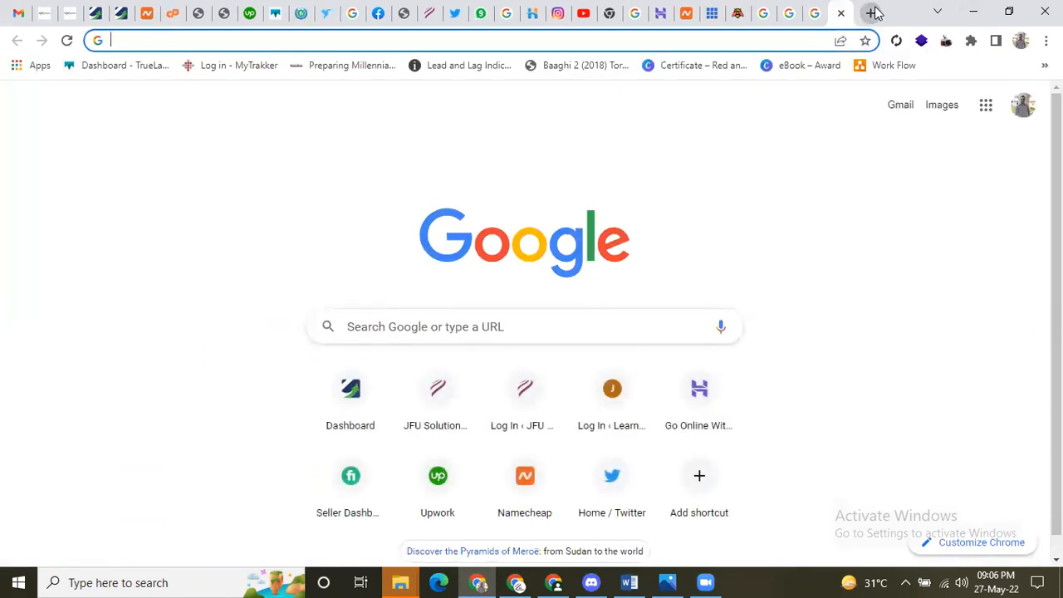
Load anttexenterprises.com in the new tab
{"action": "type", "text": "an"}
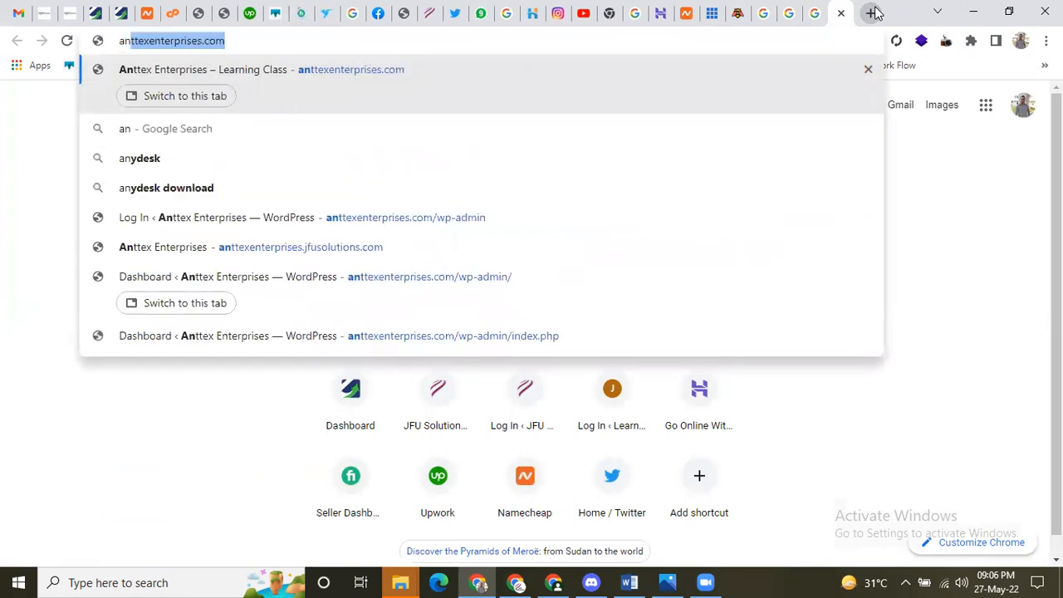
{"action": "key", "text": "Right"}
{"action": "key", "text": "Return"}
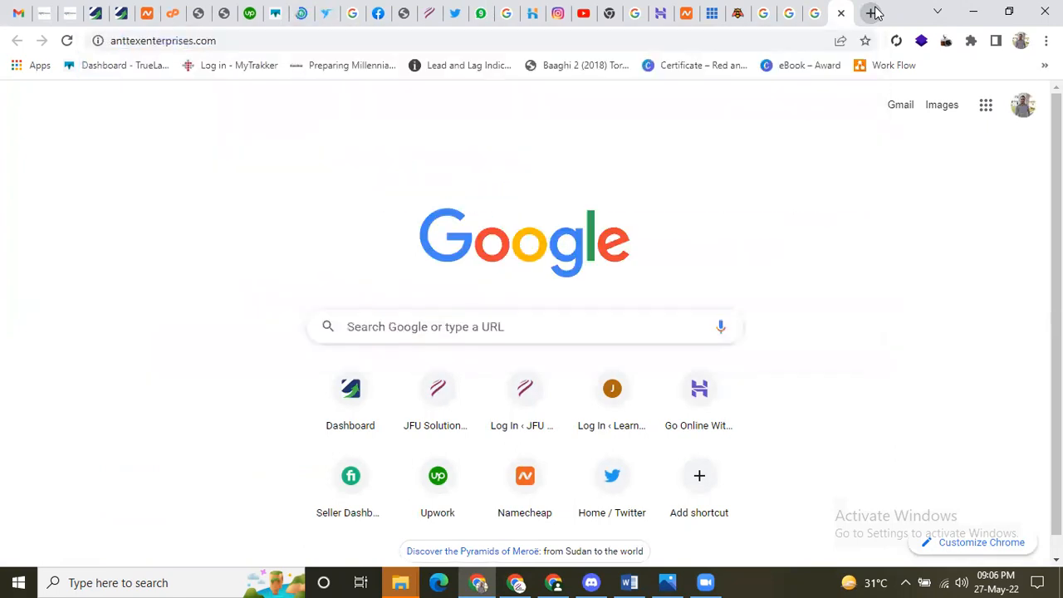
Open tfsocks.jfusolutions.com in another fresh tab
{"action": "left_click", "coordinate": [872, 12]}
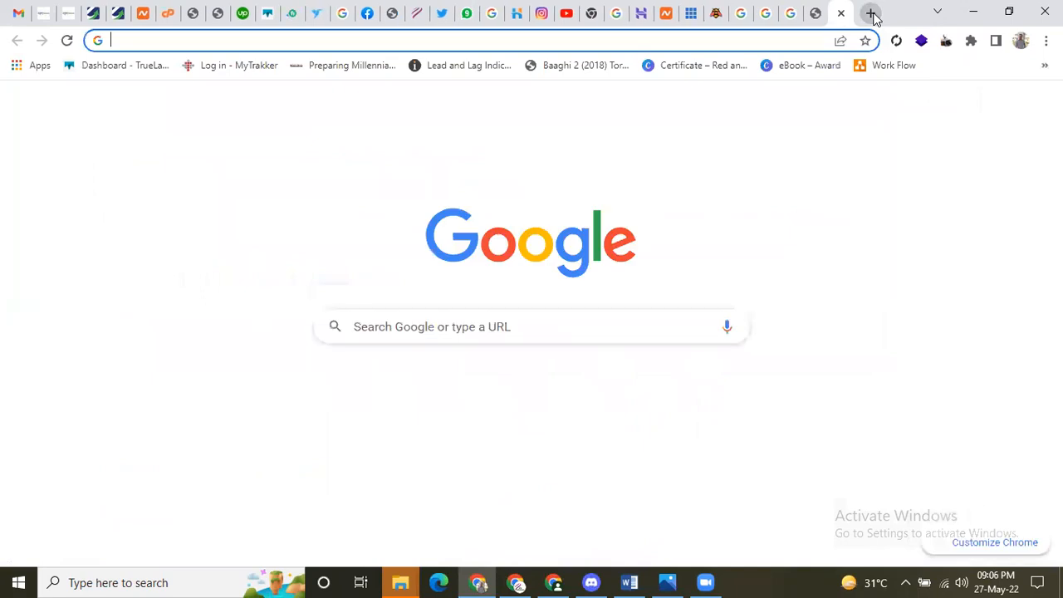
{"action": "left_click", "coordinate": [839, 13]}
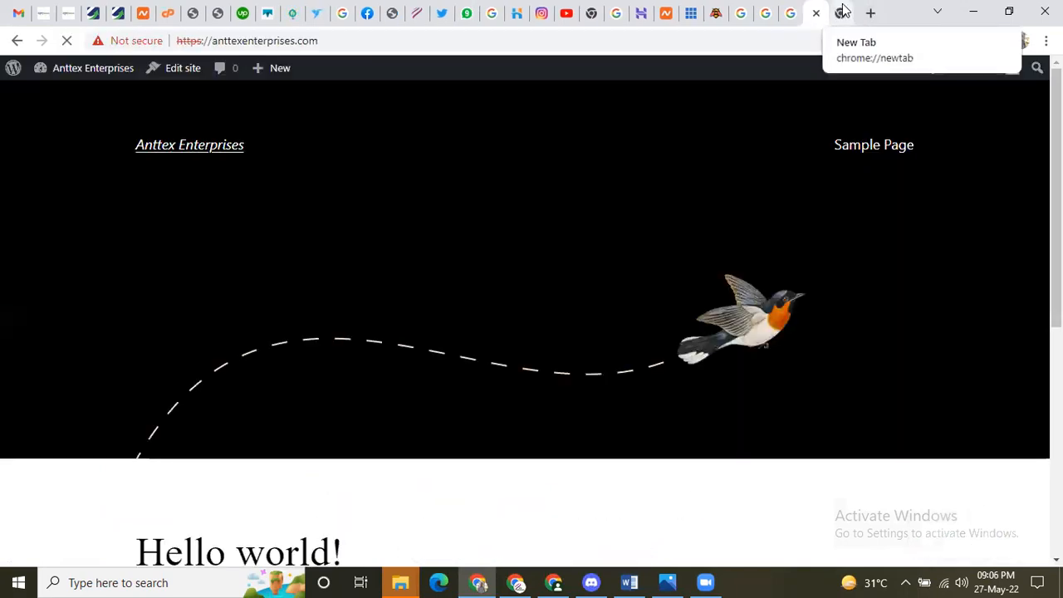
{"action": "left_click", "coordinate": [841, 11]}
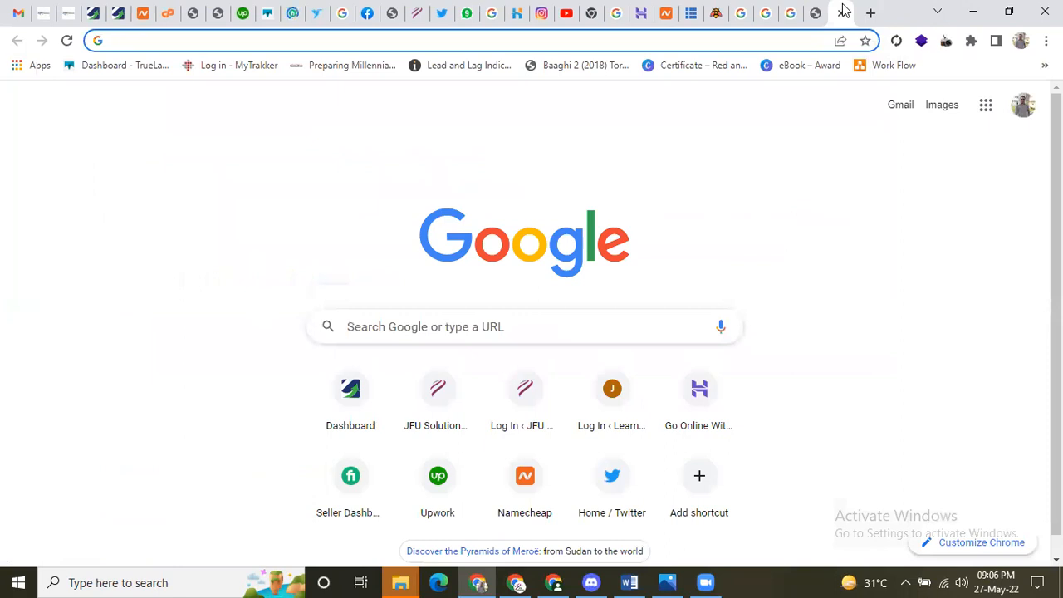
{"action": "type", "text": "te"}
{"action": "key", "text": "BackSpace"}
{"action": "key", "text": "BackSpace"}
{"action": "key", "text": "BackSpace"}
{"action": "type", "text": "tf"}
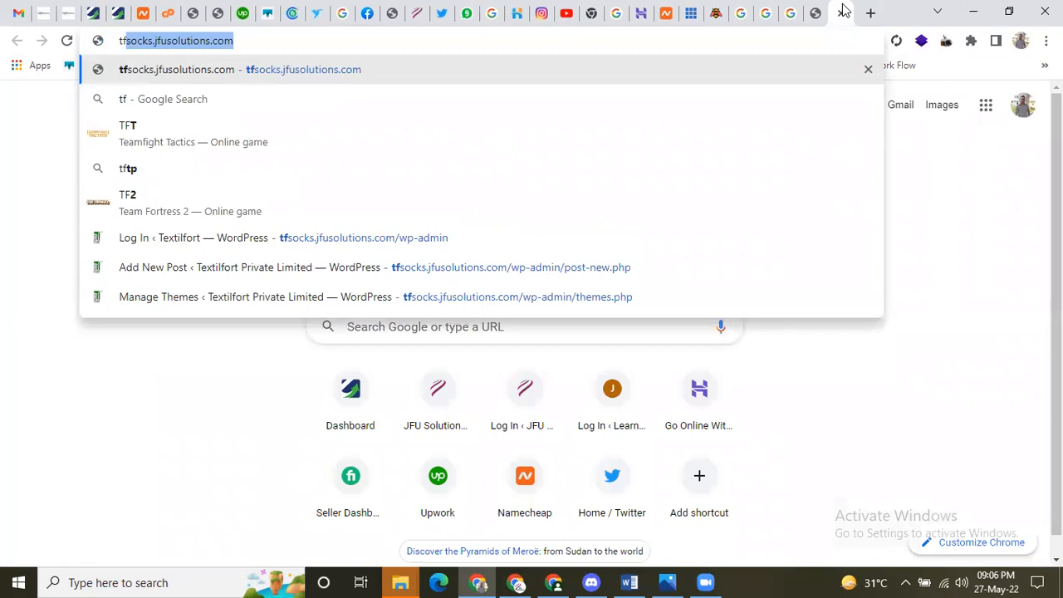
{"action": "key", "text": "Return"}
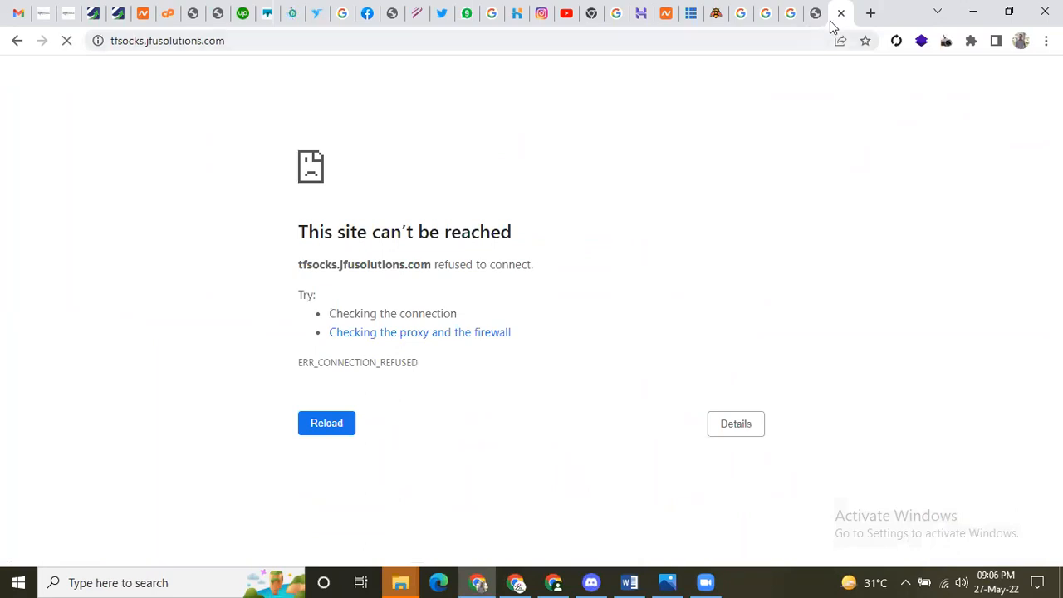
Close the tab that failed to connect and return to the cPanel tab
{"action": "left_click", "coordinate": [840, 13]}
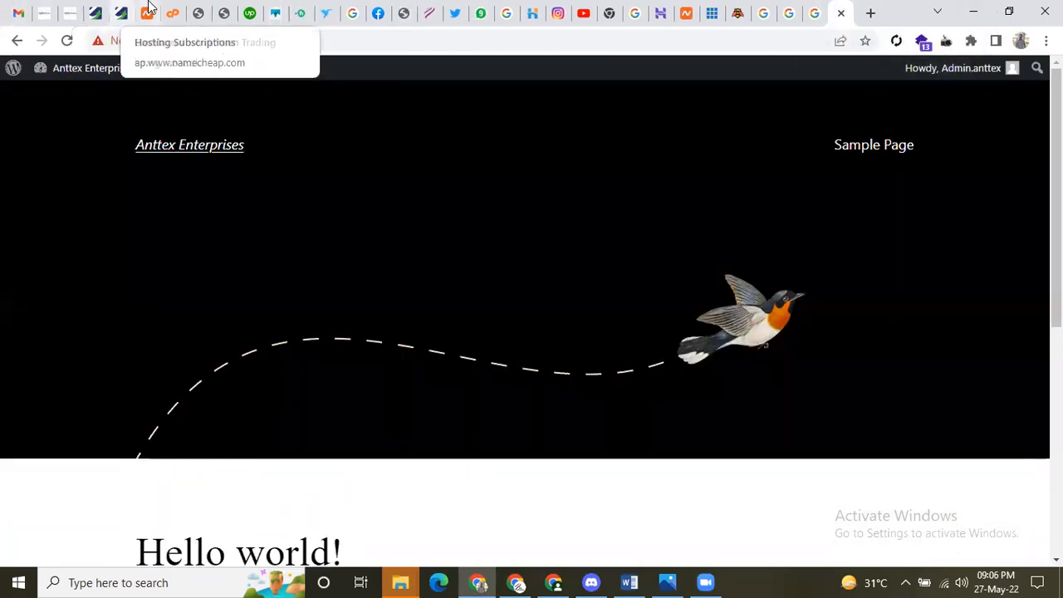
{"action": "left_click", "coordinate": [149, 12]}
{"action": "left_click", "coordinate": [172, 8]}
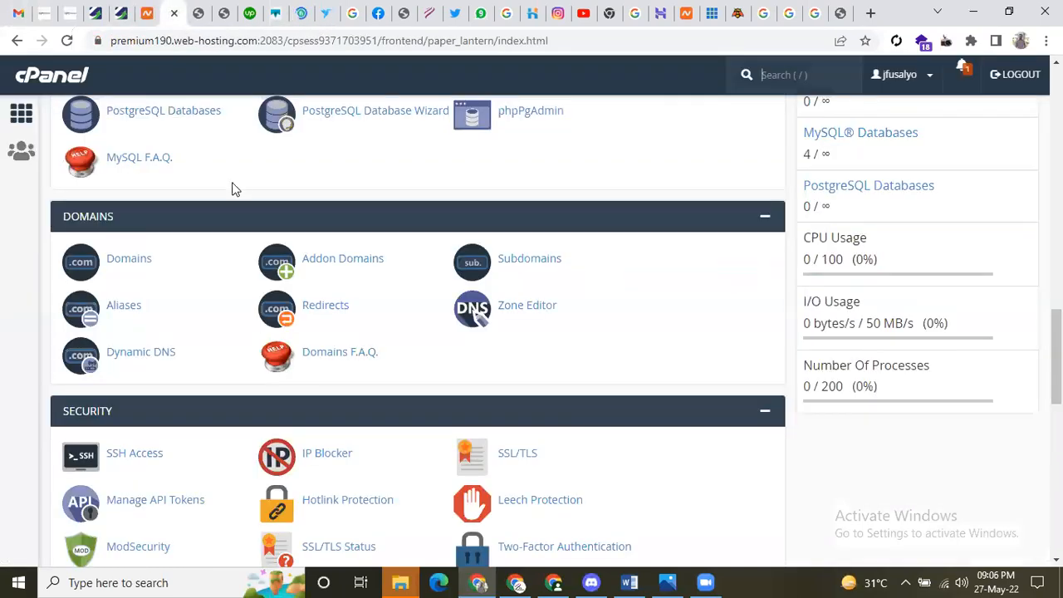
Open Addon Domains and check that anttexenterprises.com is already listed
{"action": "left_click", "coordinate": [327, 266]}
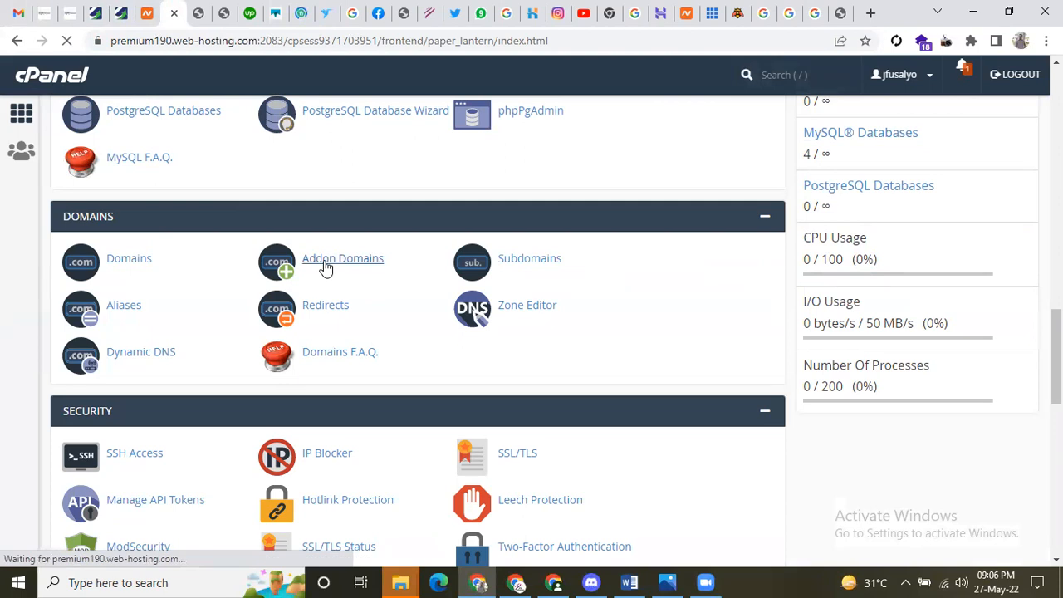
{"action": "scroll", "coordinate": [326, 269], "scroll_direction": "down", "scroll_amount": 1}
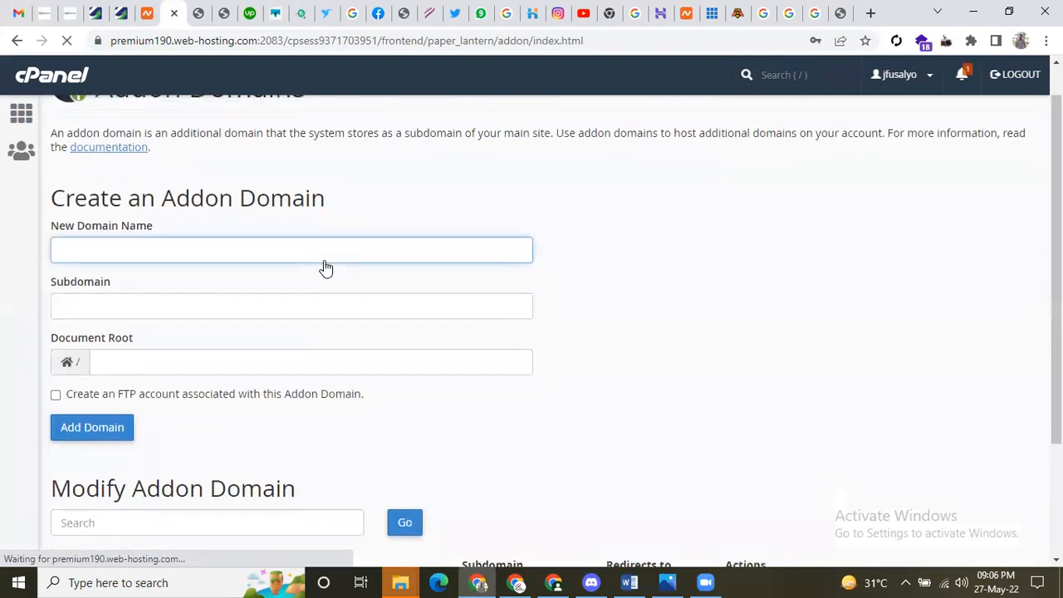
{"action": "scroll", "coordinate": [326, 266], "scroll_direction": "down", "scroll_amount": 3}
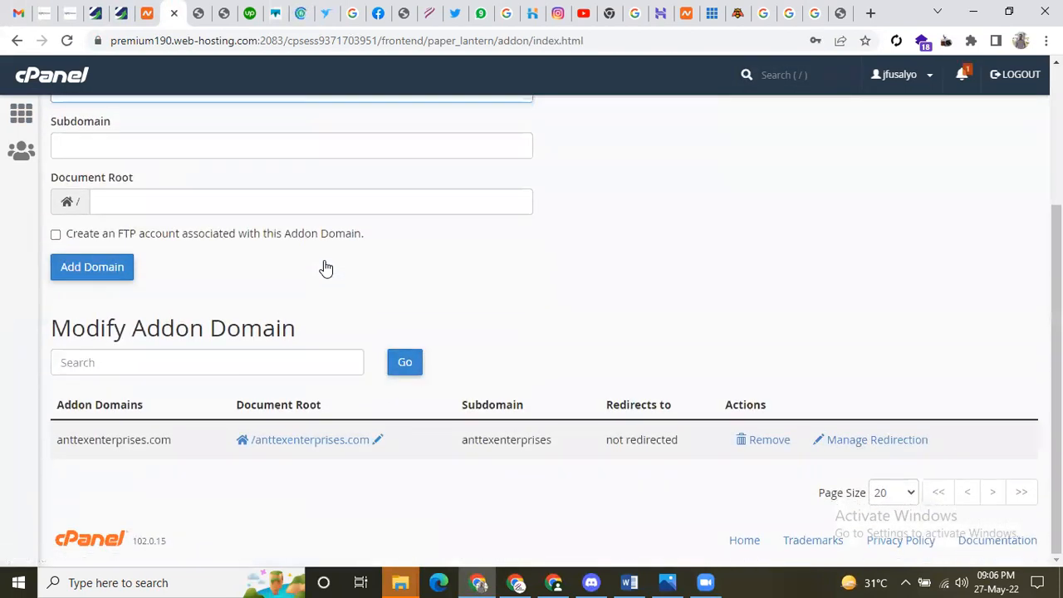
{"action": "scroll", "coordinate": [327, 268], "scroll_direction": "up", "scroll_amount": 3}
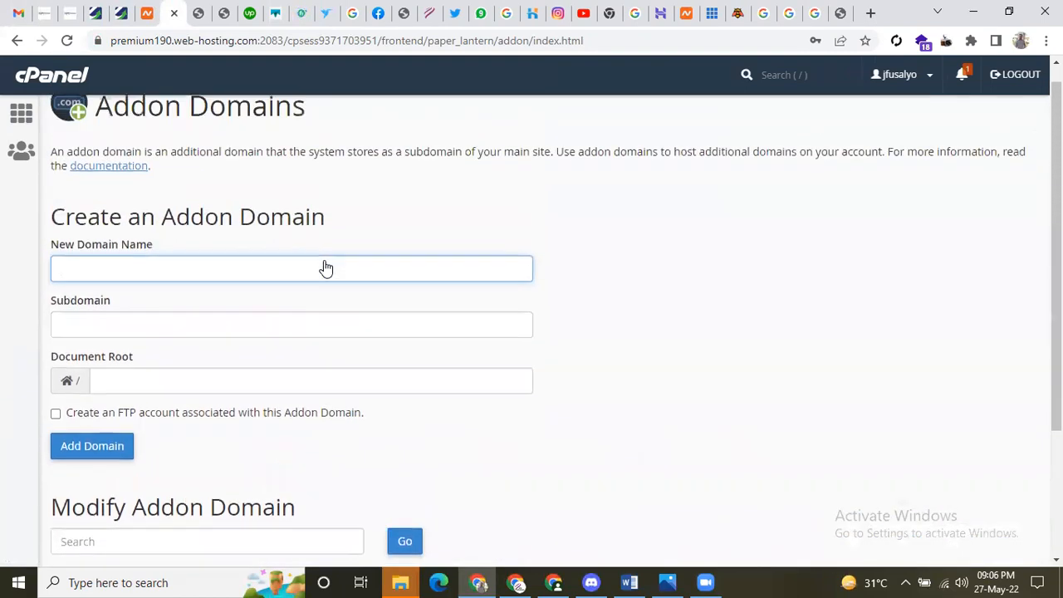
{"action": "scroll", "coordinate": [326, 268], "scroll_direction": "down", "scroll_amount": 3}
{"action": "left_click_drag", "start_coordinate": [57, 440], "coordinate": [173, 446]}
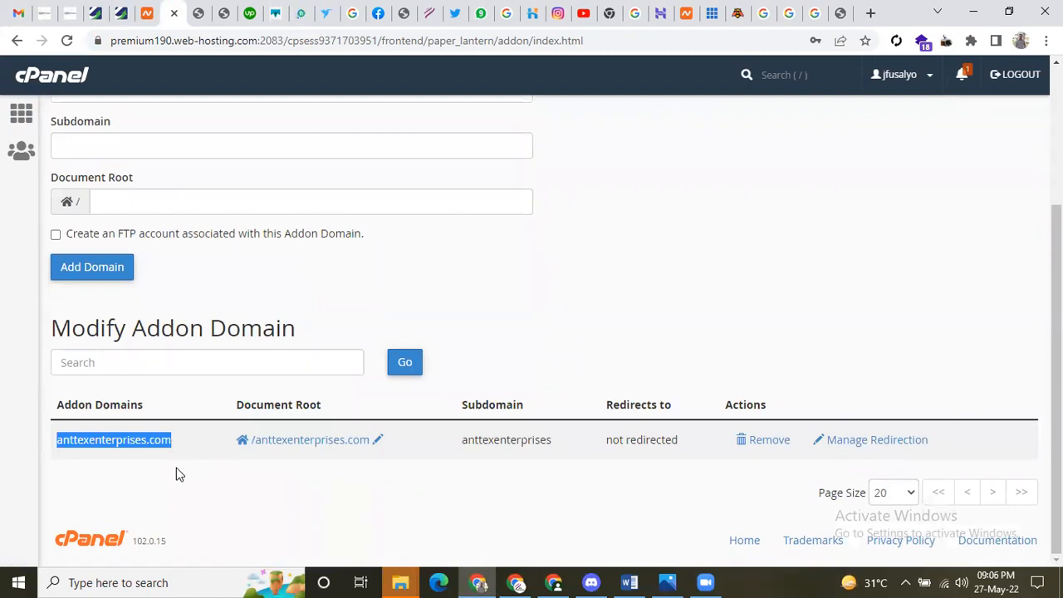
{"action": "scroll", "coordinate": [180, 484], "scroll_direction": "up", "scroll_amount": 2}
{"action": "scroll", "coordinate": [261, 183], "scroll_direction": "up", "scroll_amount": 1}
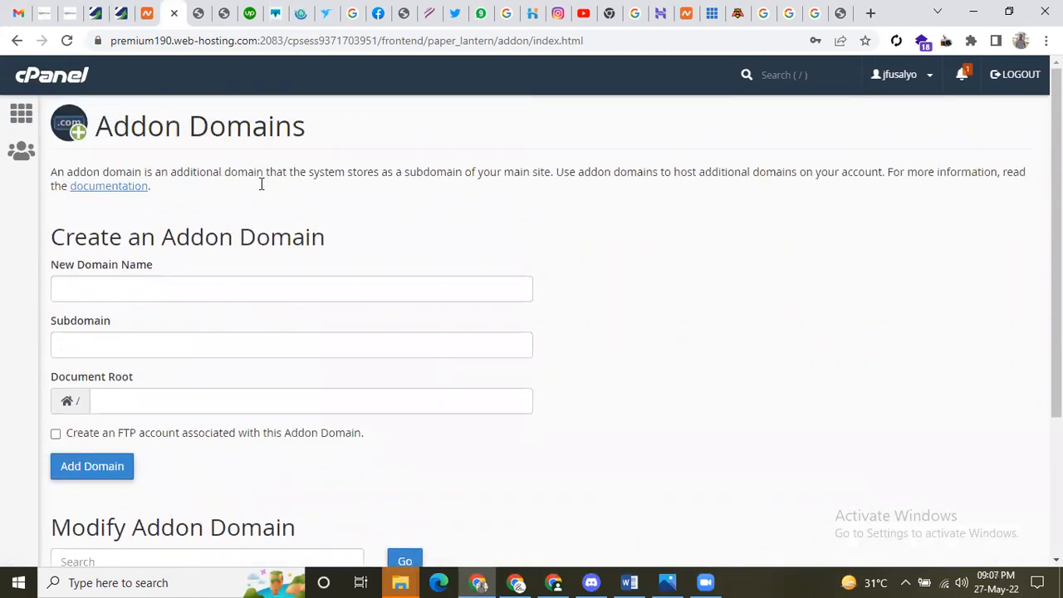
Enter anttexenterprises.com2 as the New Domain Name, then clear the field again
{"action": "left_click", "coordinate": [130, 287]}
{"action": "type", "text": "ant"}
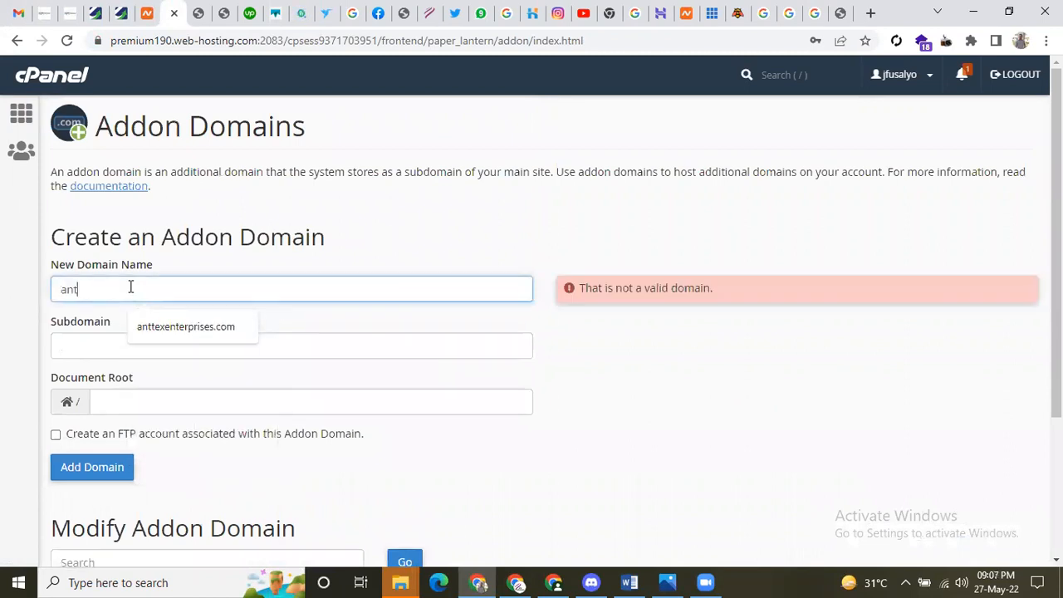
{"action": "type", "text": "texenter"}
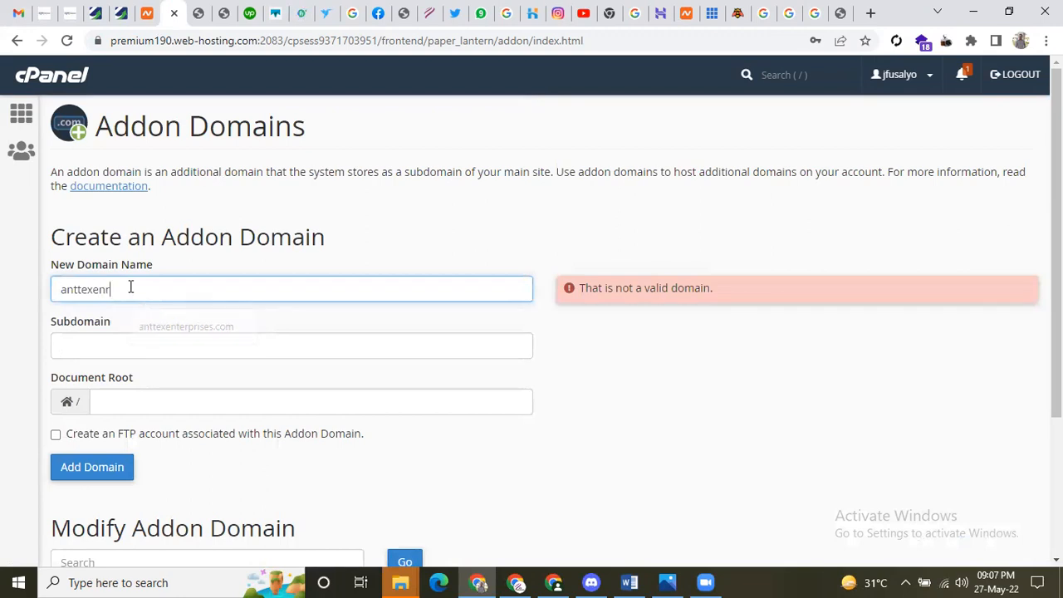
{"action": "type", "text": "prises.com"}
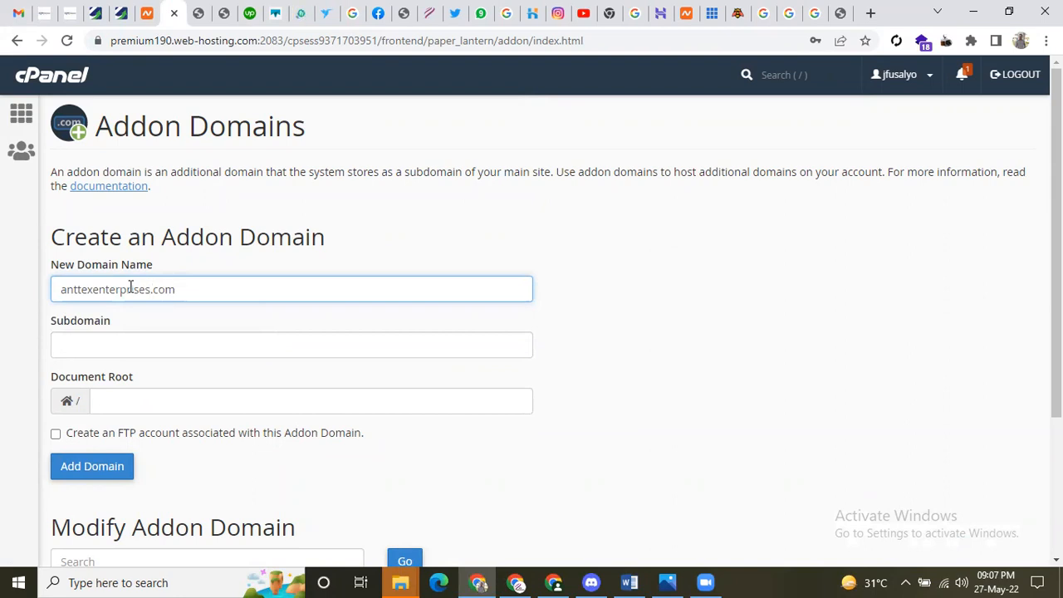
{"action": "type", "text": "2"}
{"action": "left_click_drag", "start_coordinate": [213, 287], "coordinate": [1, 297]}
{"action": "key", "text": "BackSpace"}
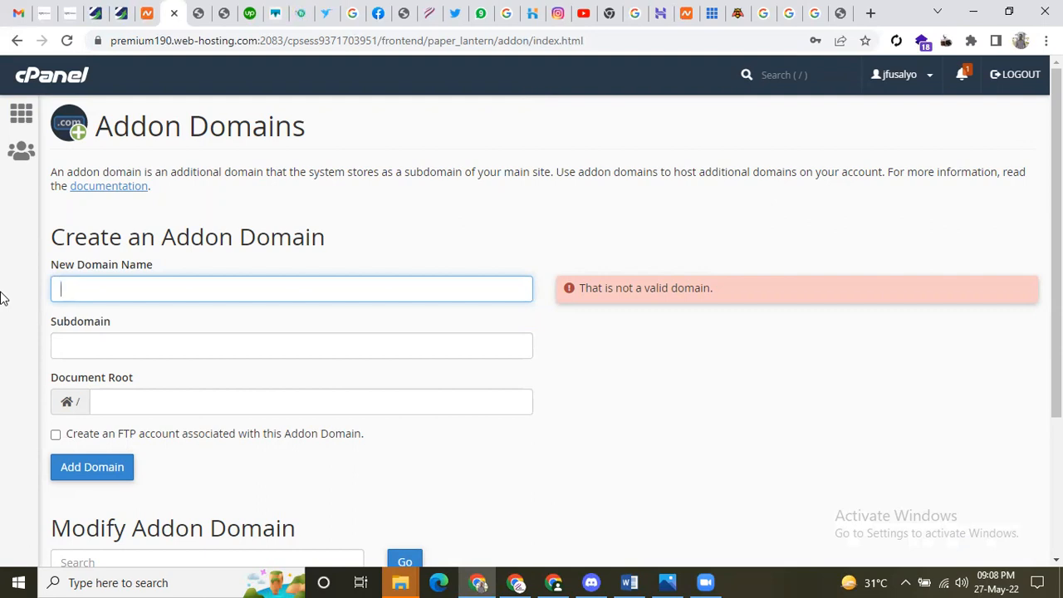
{"action": "type", "text": "an"}
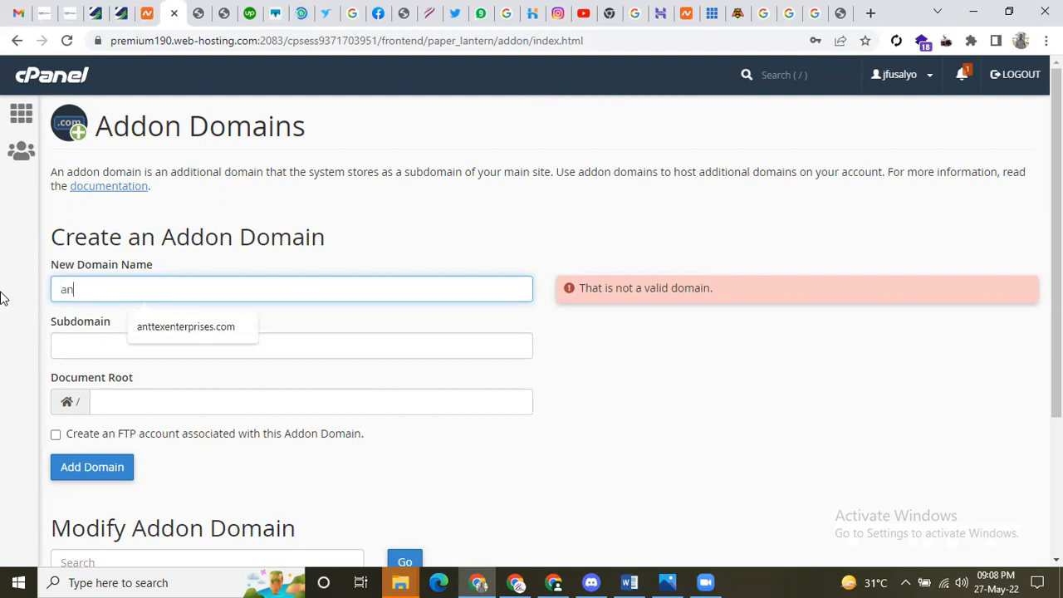
{"action": "key", "text": "Down"}
{"action": "key", "text": "Return"}
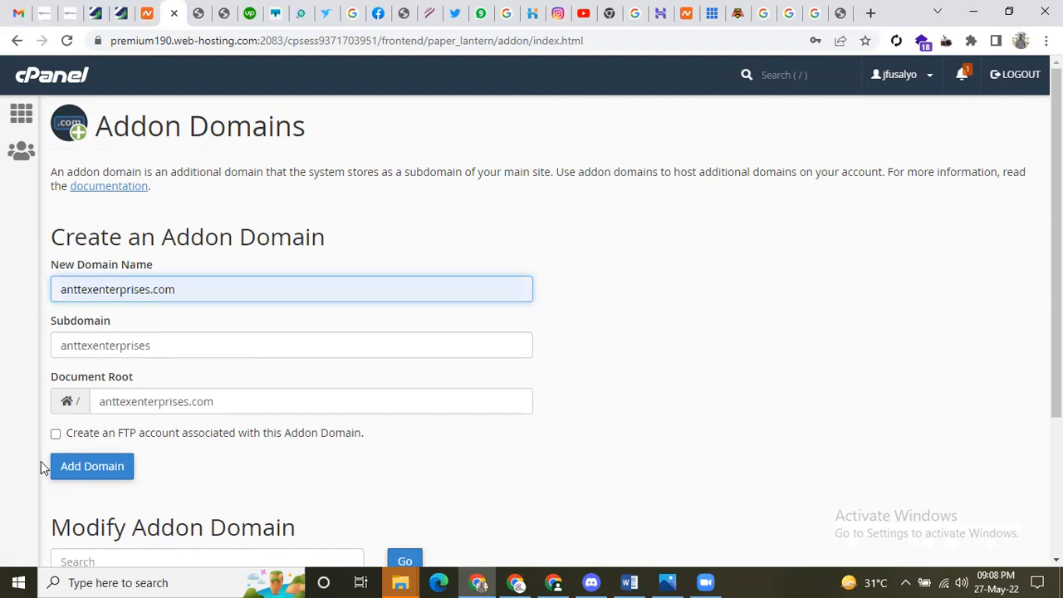
{"action": "scroll", "coordinate": [91, 475], "scroll_direction": "down", "scroll_amount": 1}
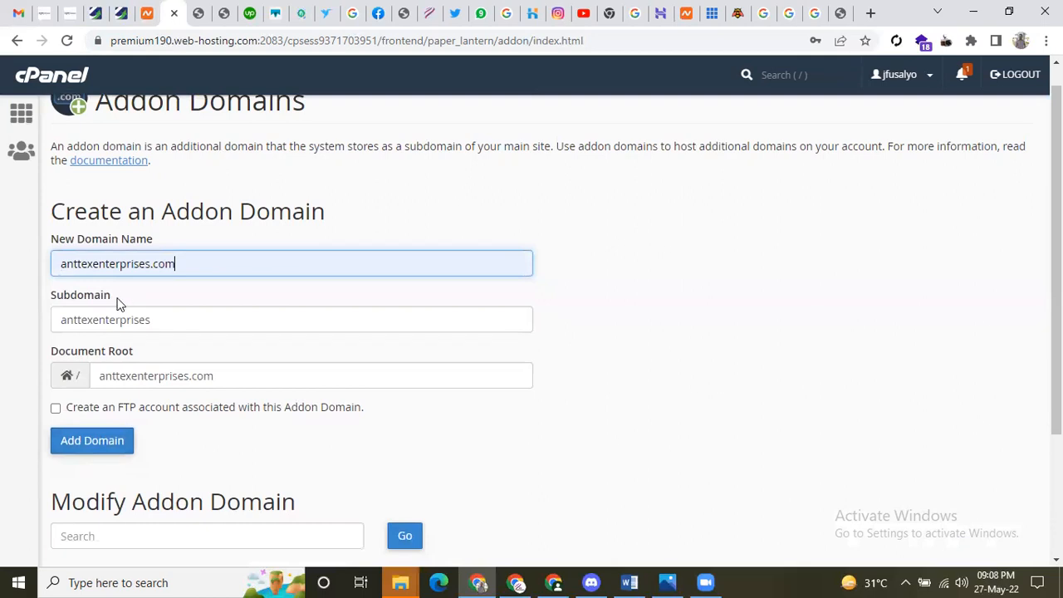
{"action": "scroll", "coordinate": [149, 403], "scroll_direction": "down", "scroll_amount": 2}
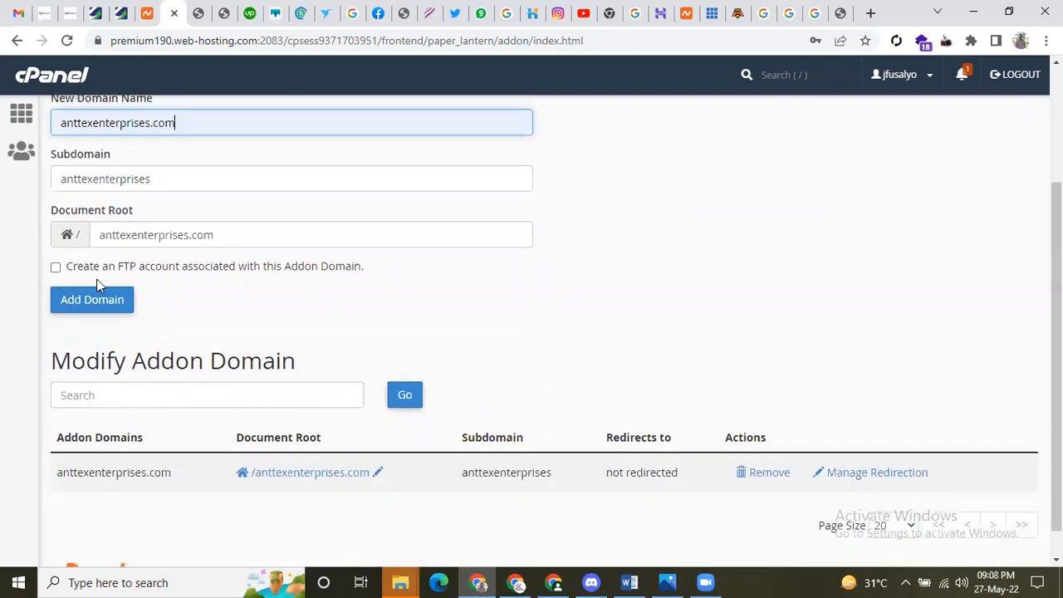
{"action": "scroll", "coordinate": [98, 307], "scroll_direction": "down", "scroll_amount": 1}
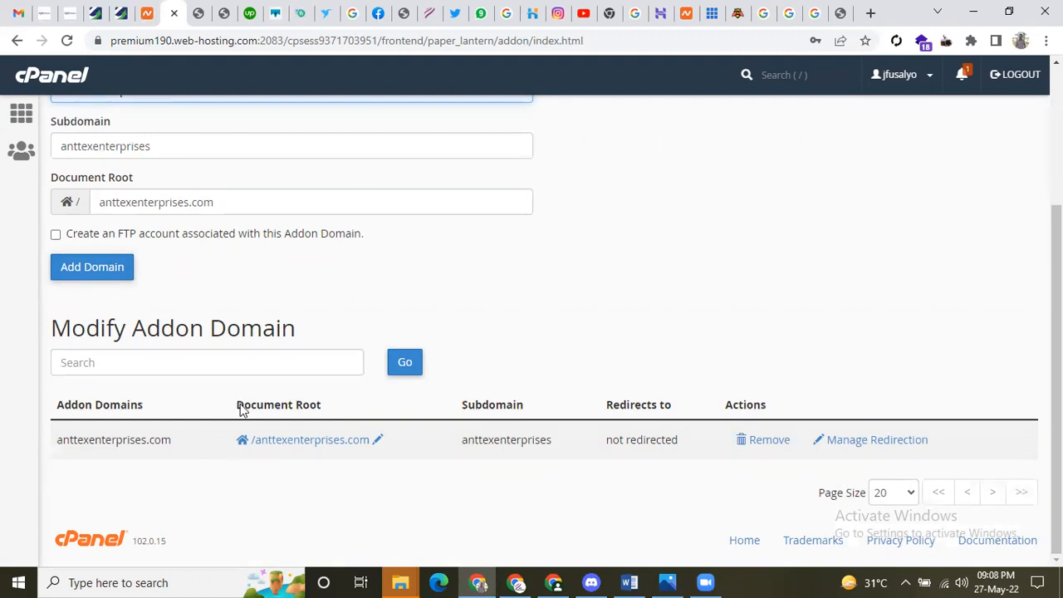
{"action": "scroll", "coordinate": [266, 263], "scroll_direction": "up", "scroll_amount": 3}
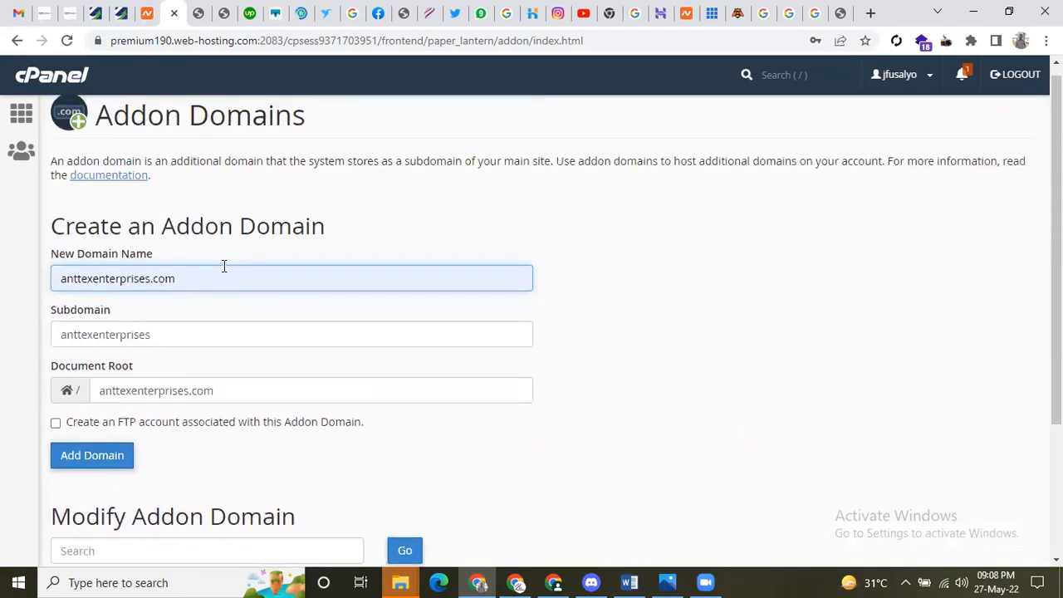
{"action": "scroll", "coordinate": [224, 265], "scroll_direction": "down", "scroll_amount": 2}
{"action": "scroll", "coordinate": [224, 266], "scroll_direction": "up", "scroll_amount": 1}
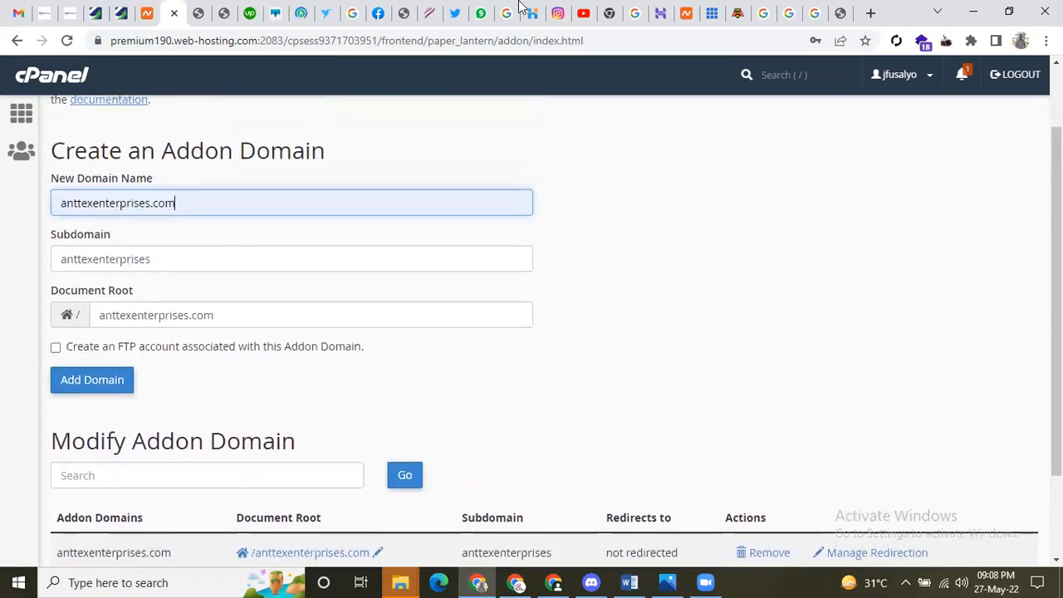
Load namecheap.com in a new tab
{"action": "left_click", "coordinate": [872, 13]}
{"action": "type", "text": "namecheap.com/hosting/"}
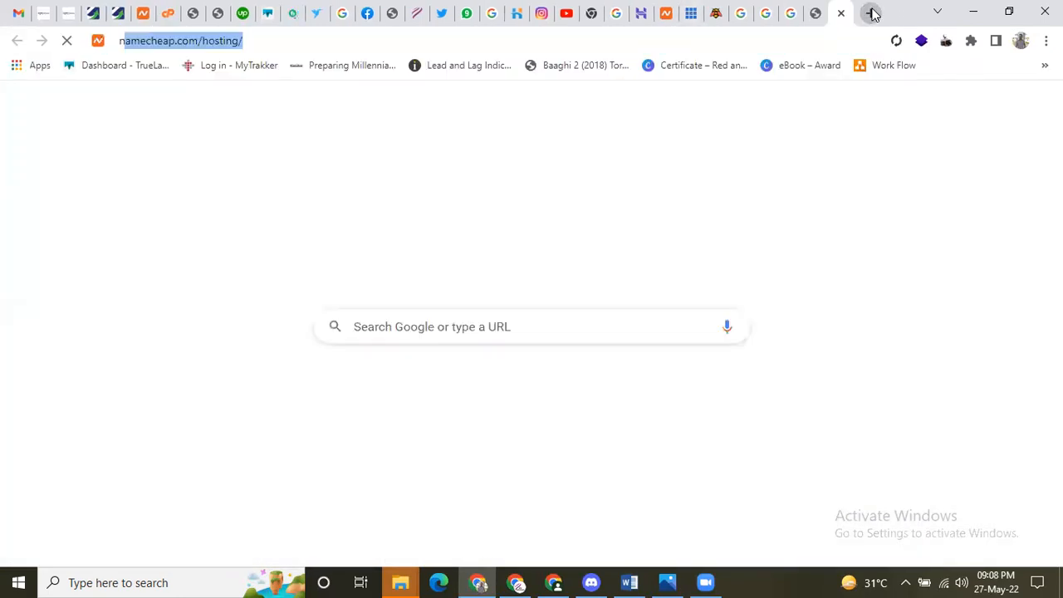
{"action": "key", "text": "Right"}
{"action": "key", "text": "BackSpace"}
{"action": "key", "text": "BackSpace"}
{"action": "key", "text": "BackSpace"}
{"action": "key", "text": "BackSpace"}
{"action": "key", "text": "BackSpace"}
{"action": "key", "text": "BackSpace"}
{"action": "key", "text": "BackSpace"}
{"action": "key", "text": "BackSpace"}
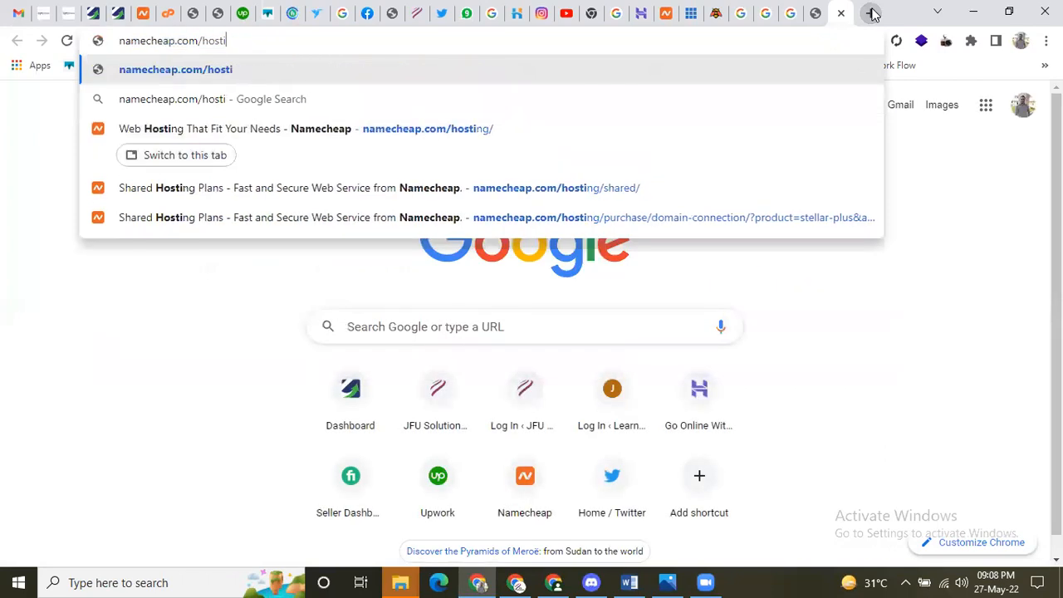
{"action": "key", "text": "Return"}
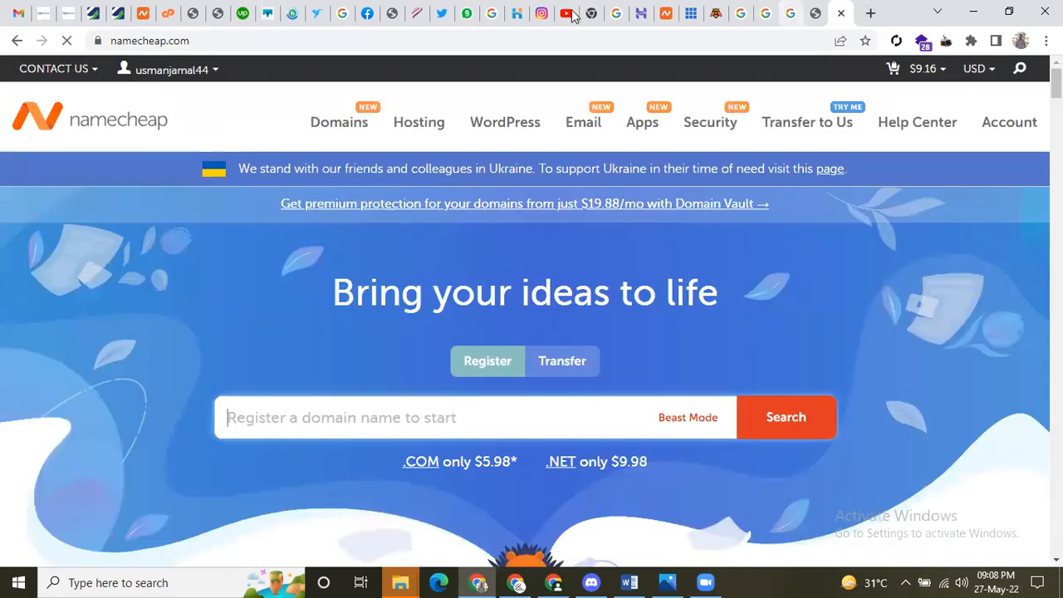
Search Namecheap for the domain learningtogether
{"action": "mouse_move", "coordinate": [679, 122]}
{"action": "left_click", "coordinate": [353, 424]}
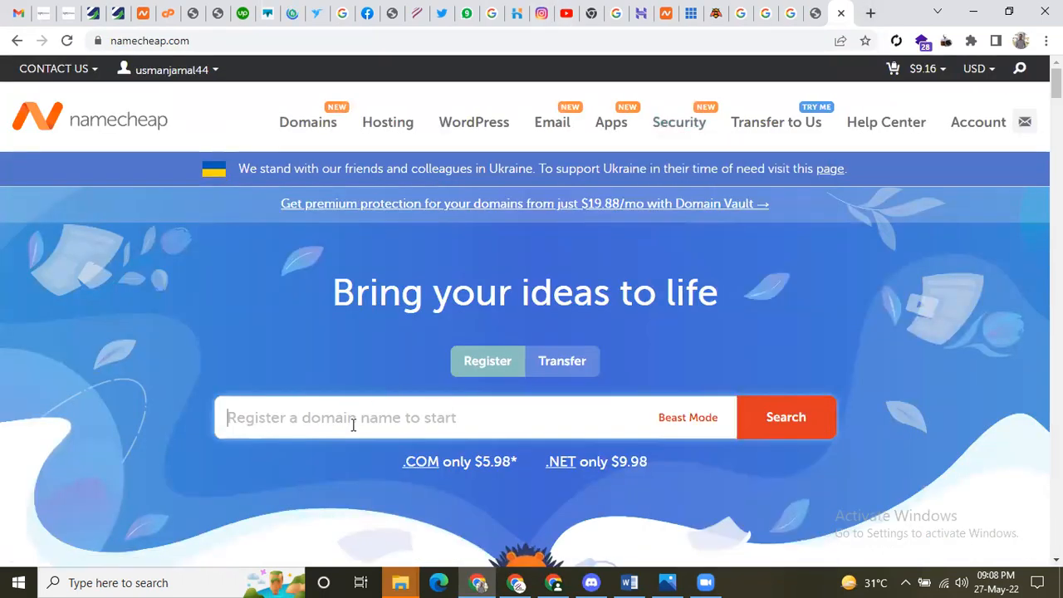
{"action": "type", "text": "lear"}
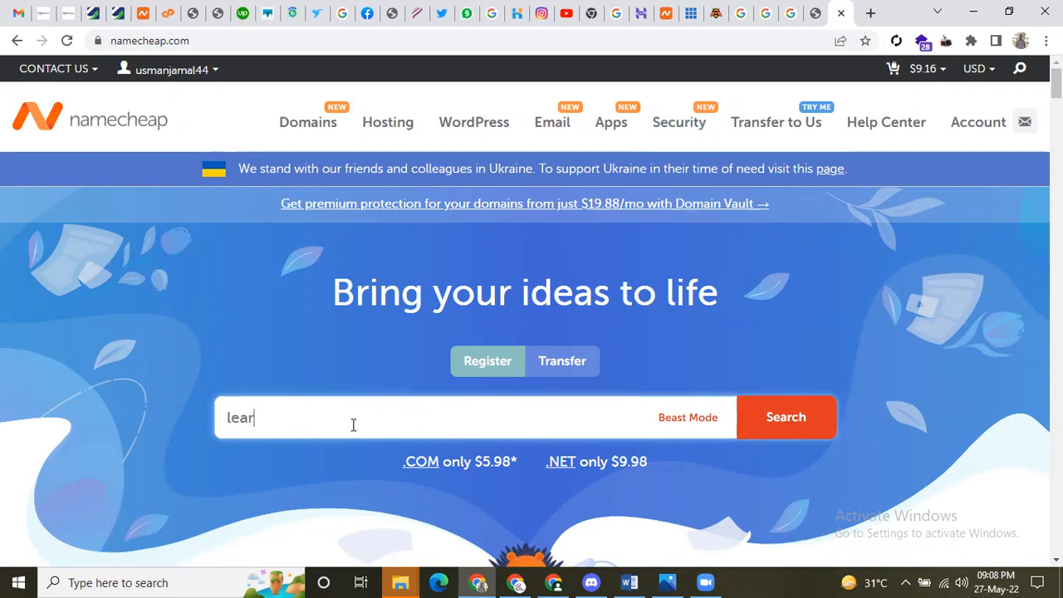
{"action": "type", "text": "ningtogether"}
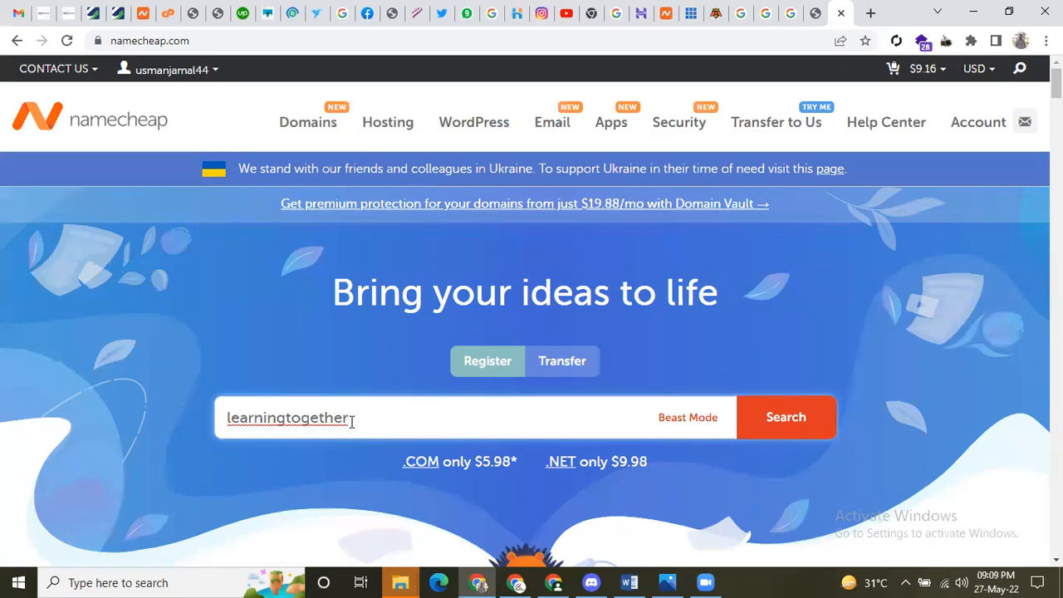
{"action": "key", "text": "Return"}
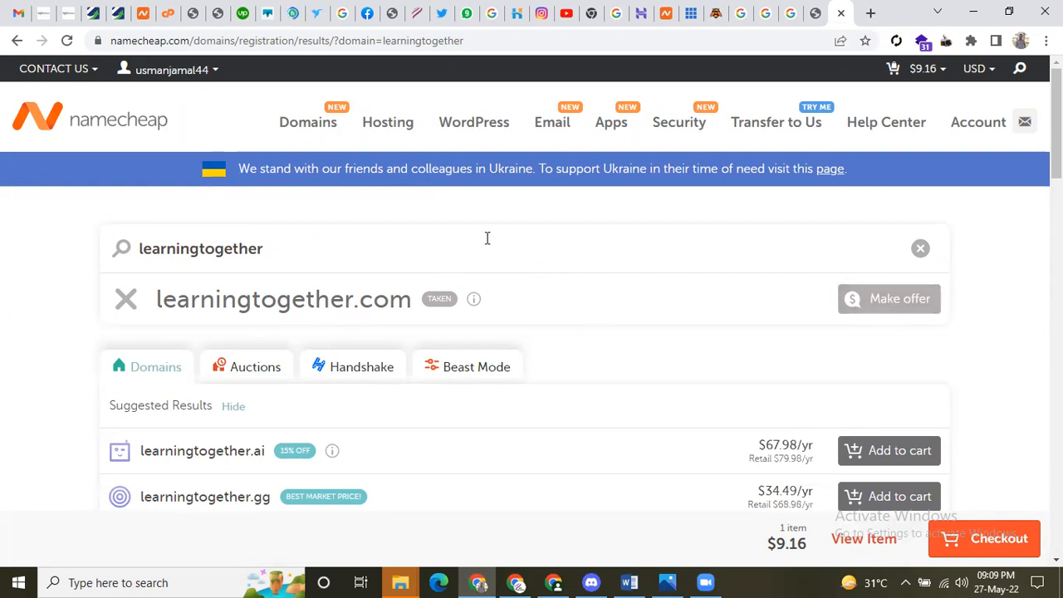
Search for learningtogether2, then for the shorter leartogether
{"action": "left_click", "coordinate": [268, 249]}
{"action": "type", "text": "2"}
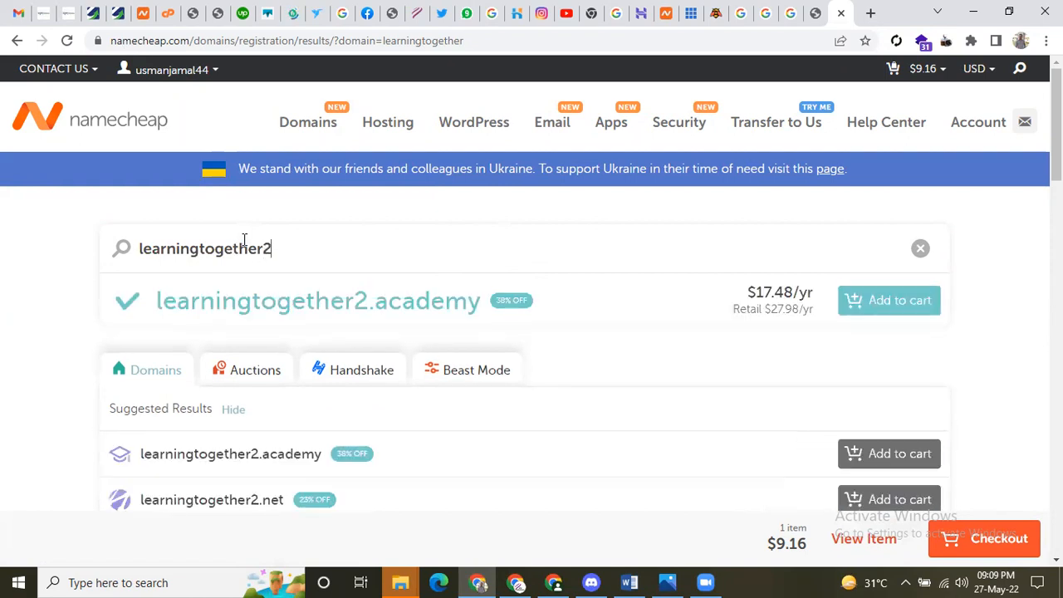
{"action": "scroll", "coordinate": [398, 360], "scroll_direction": "down", "scroll_amount": 1}
{"action": "scroll", "coordinate": [399, 360], "scroll_direction": "down", "scroll_amount": 3}
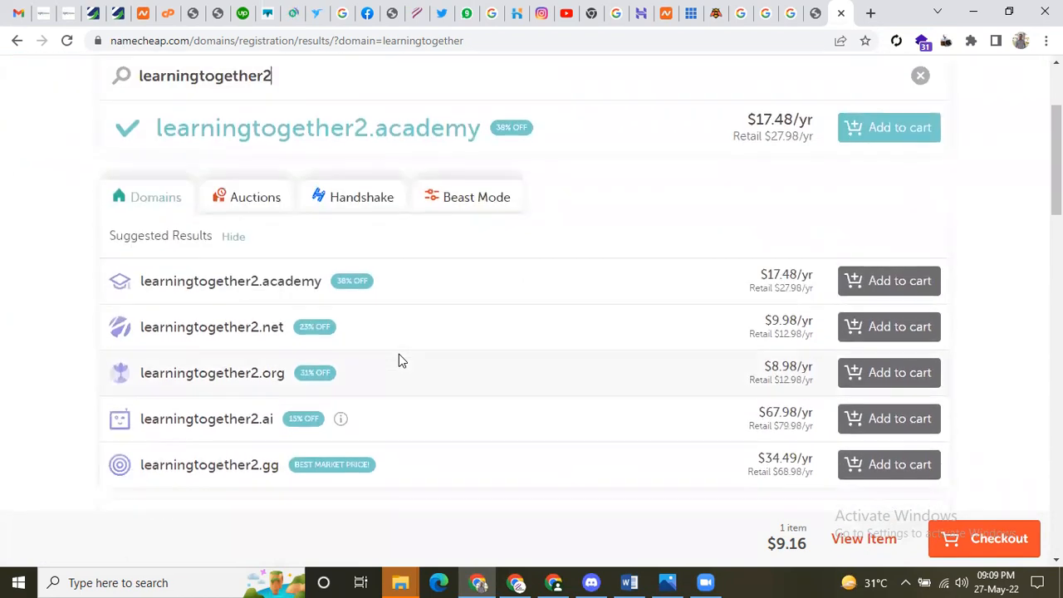
{"action": "scroll", "coordinate": [398, 360], "scroll_direction": "down", "scroll_amount": 3}
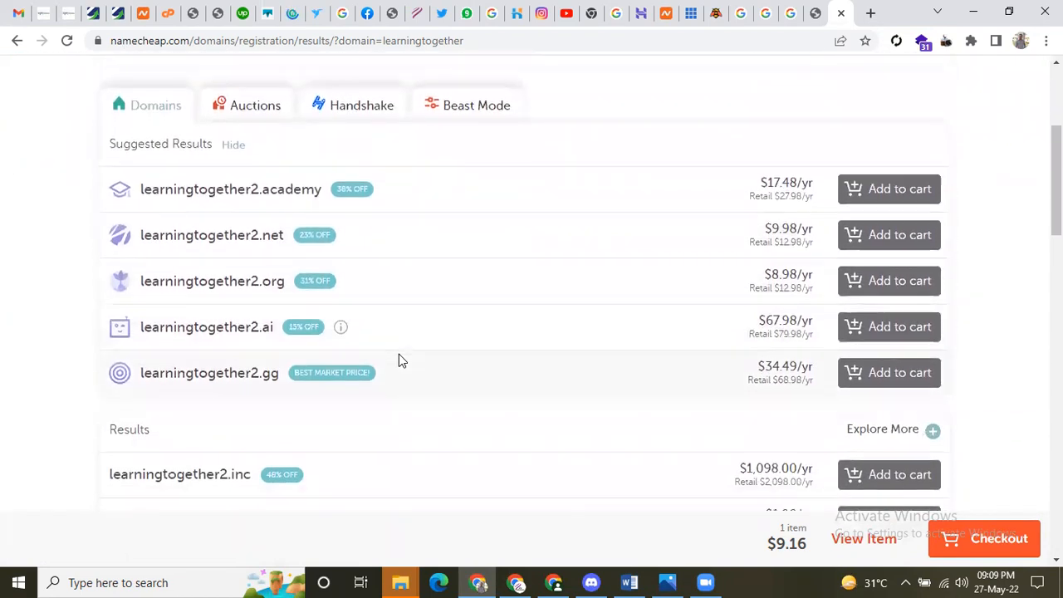
{"action": "scroll", "coordinate": [345, 284], "scroll_direction": "up", "scroll_amount": 5}
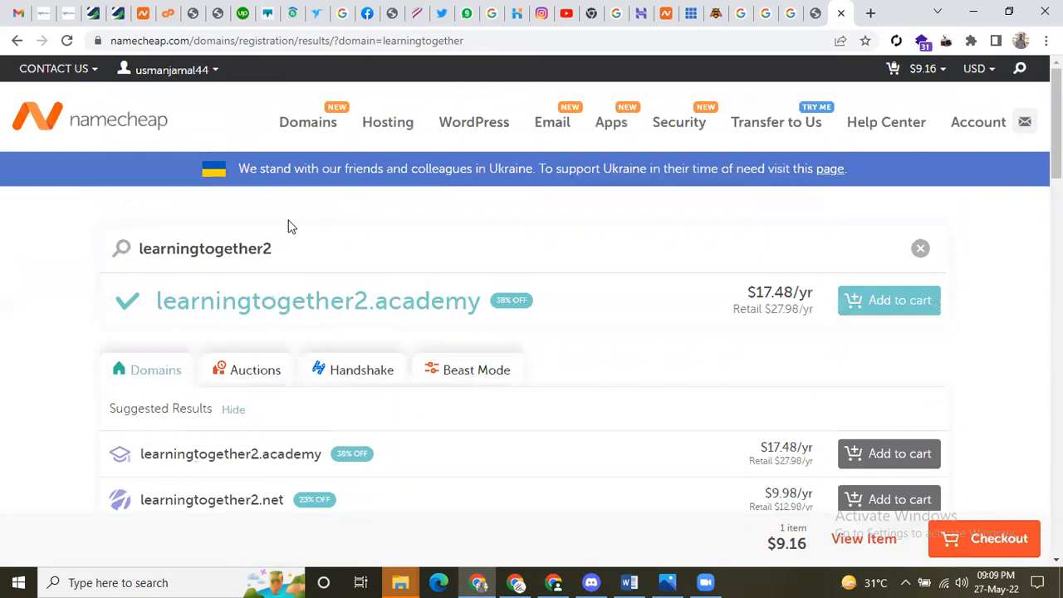
{"action": "key", "text": "BackSpace"}
{"action": "key", "text": "Left"}
{"action": "key", "text": "Left"}
{"action": "key", "text": "Left"}
{"action": "key", "text": "Left"}
{"action": "key", "text": "Left"}
{"action": "key", "text": "Left"}
{"action": "key", "text": "Left"}
{"action": "key", "text": "Left"}
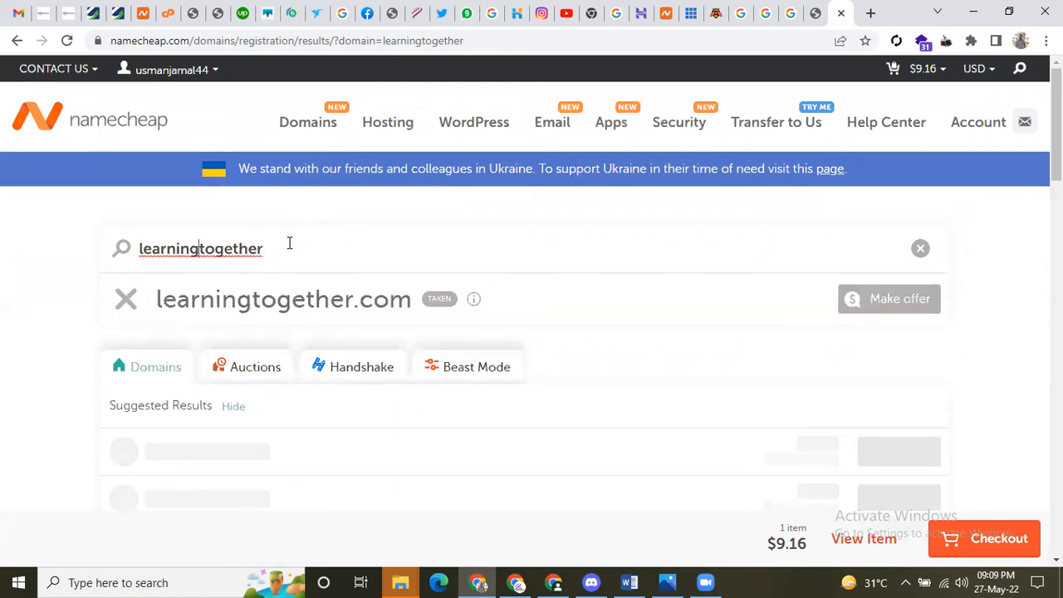
{"action": "key", "text": "BackSpace"}
{"action": "key", "text": "BackSpace"}
{"action": "key", "text": "BackSpace"}
{"action": "key", "text": "BackSpace"}
{"action": "type", "text": "n"}
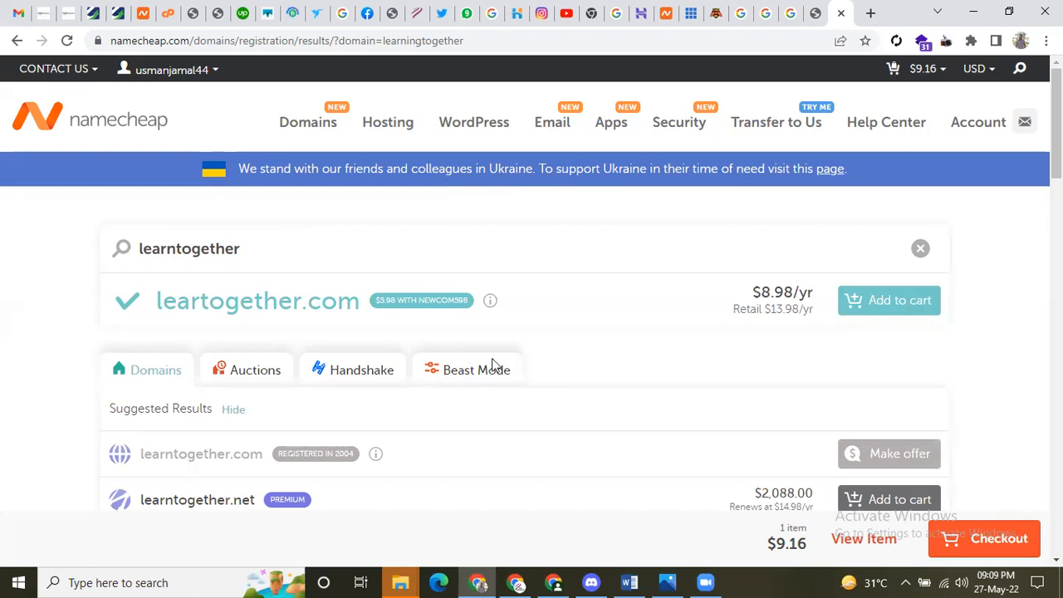
Add leartogether.com to the cart and proceed to checkout
{"action": "left_click", "coordinate": [861, 311]}
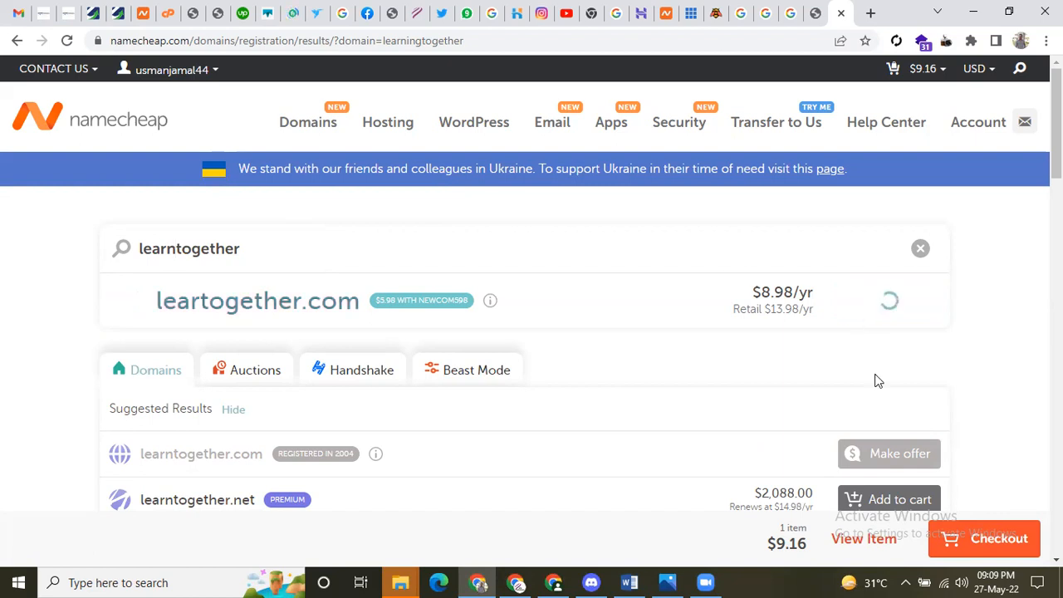
{"action": "scroll", "coordinate": [878, 380], "scroll_direction": "down", "scroll_amount": 3}
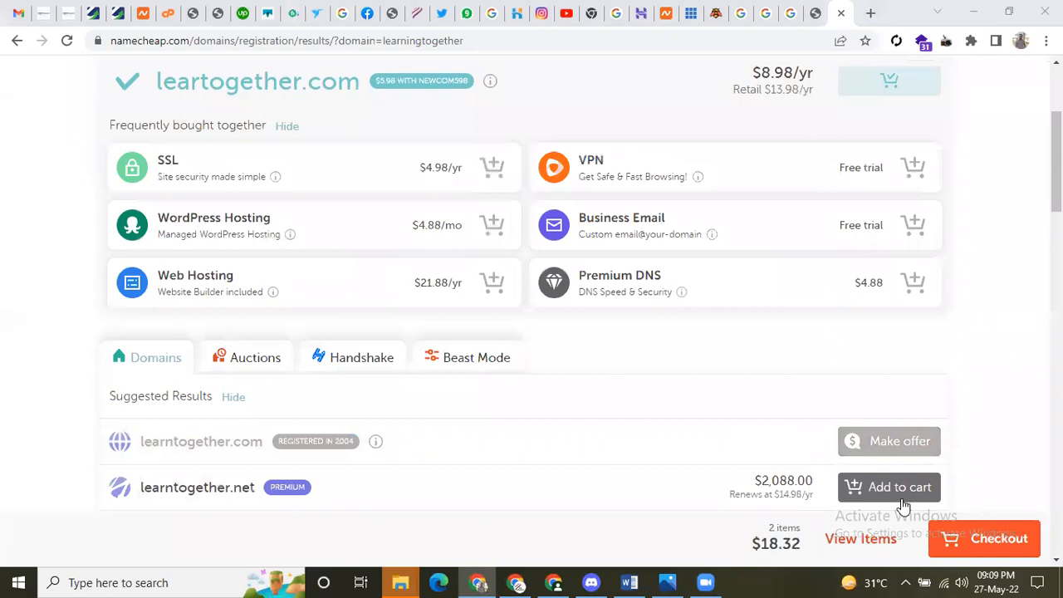
{"action": "left_click", "coordinate": [938, 551]}
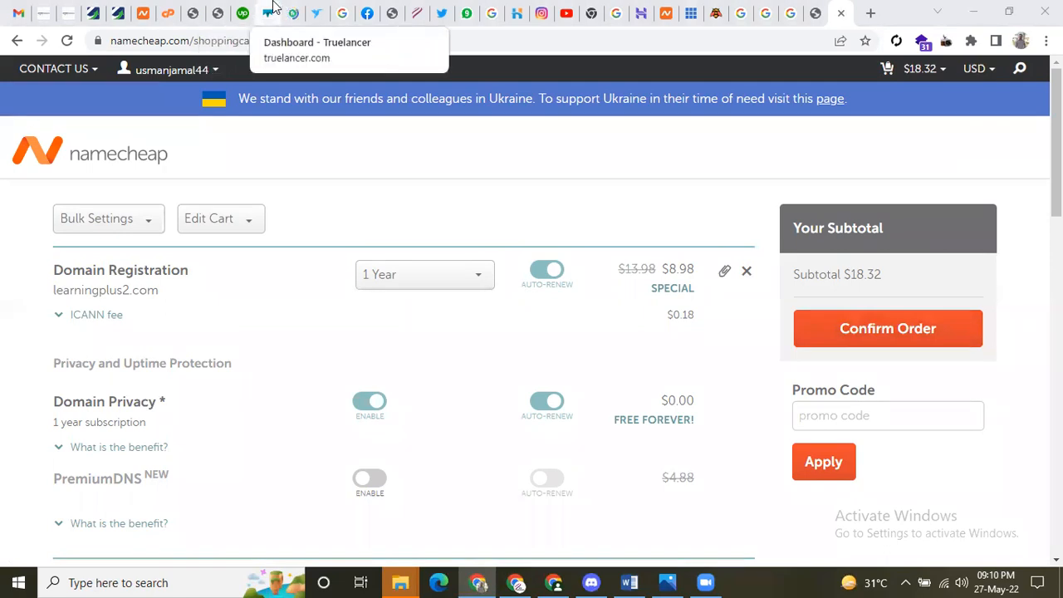
Back in cPanel, replace the New Domain Name with learntogether2.com and submit it
{"action": "left_click", "coordinate": [192, 12]}
{"action": "left_click", "coordinate": [168, 11]}
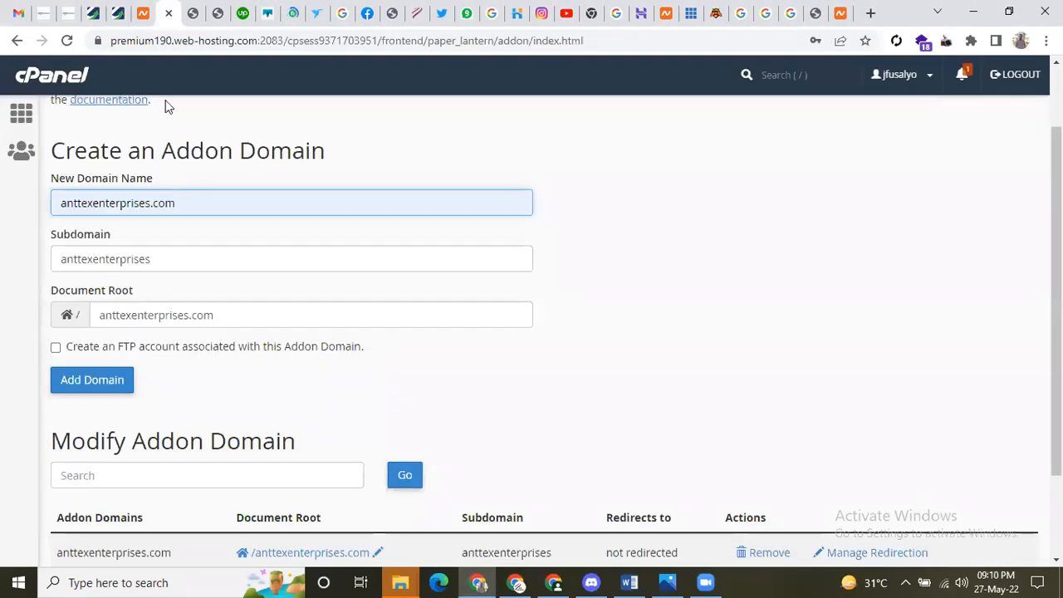
{"action": "left_click_drag", "start_coordinate": [183, 205], "coordinate": [2, 206]}
{"action": "key", "text": "BackSpace"}
{"action": "type", "text": "learntogether"}
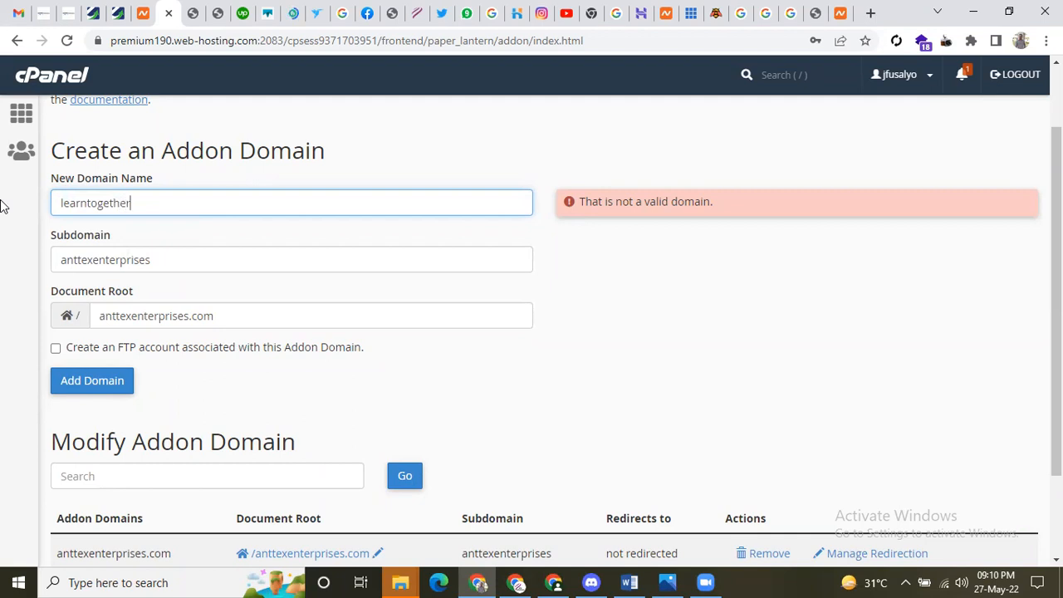
{"action": "type", "text": "2.com"}
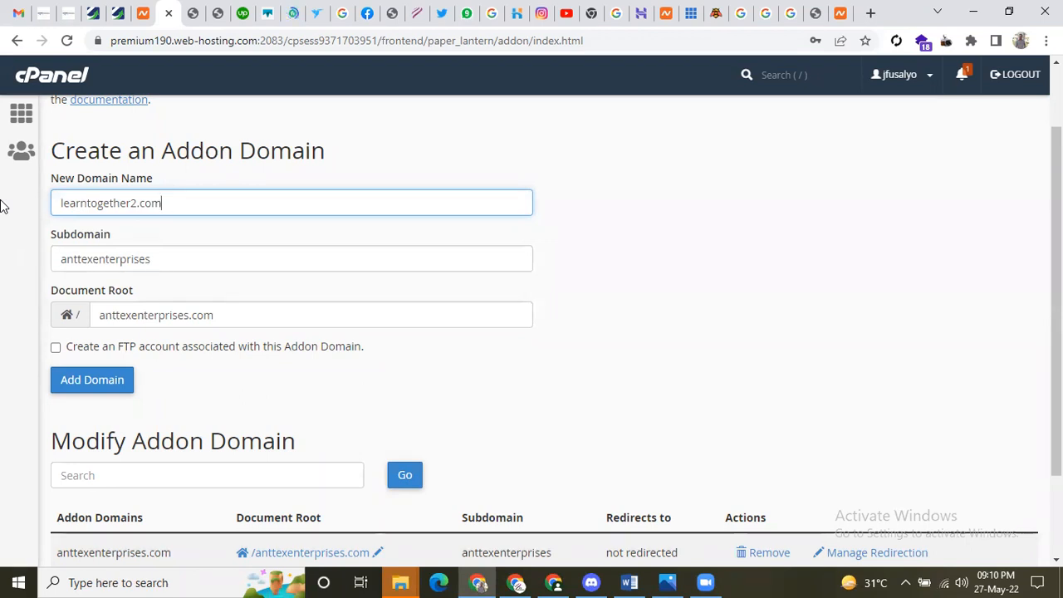
{"action": "key", "text": "Return"}
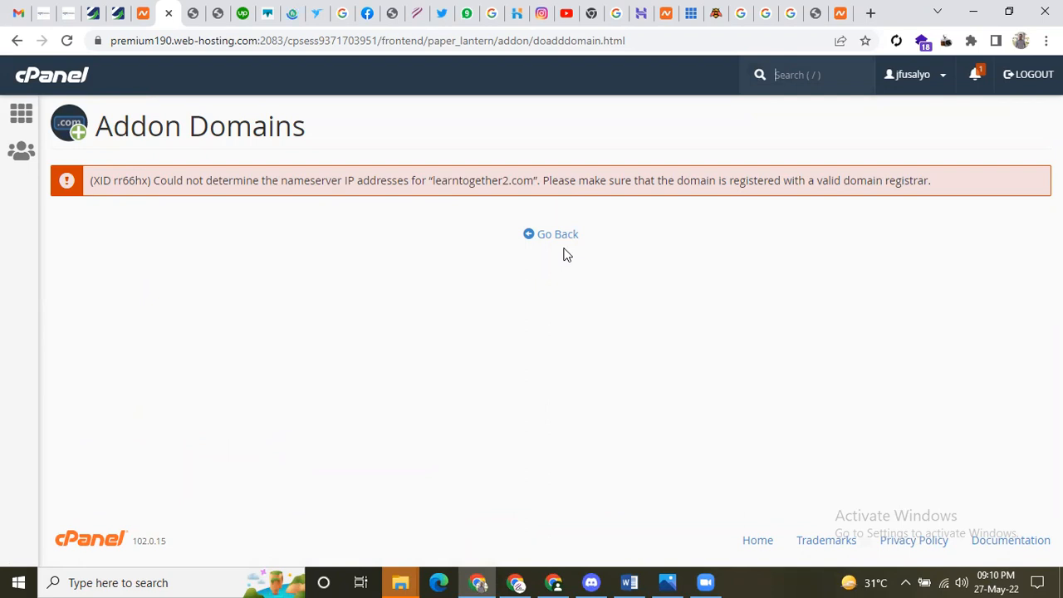
Go back from the nameserver error to the blank Create an Addon Domain form
{"action": "left_click", "coordinate": [553, 236]}
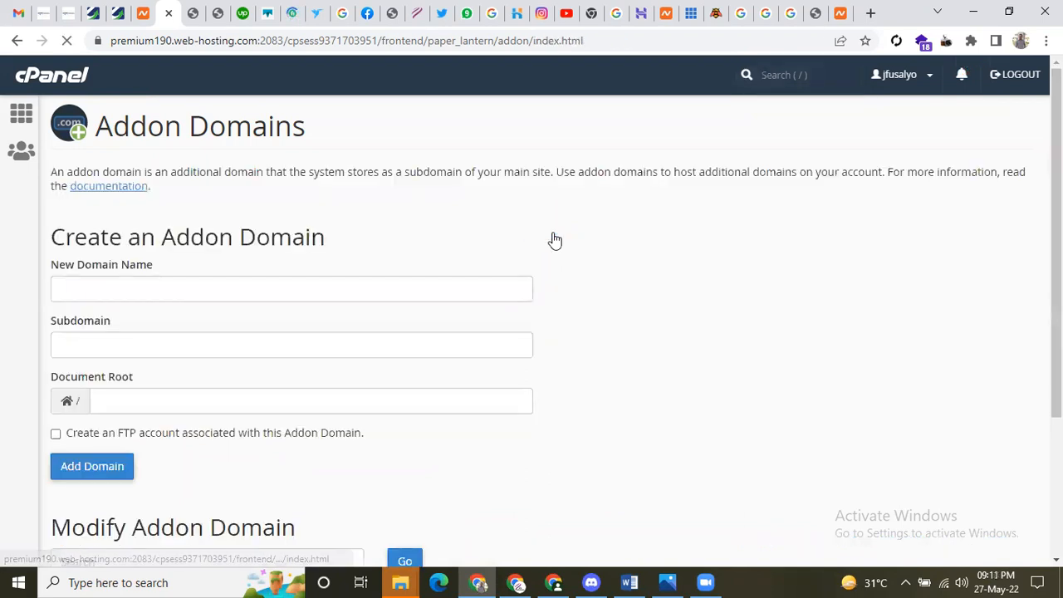
{"action": "left_click", "coordinate": [100, 290]}
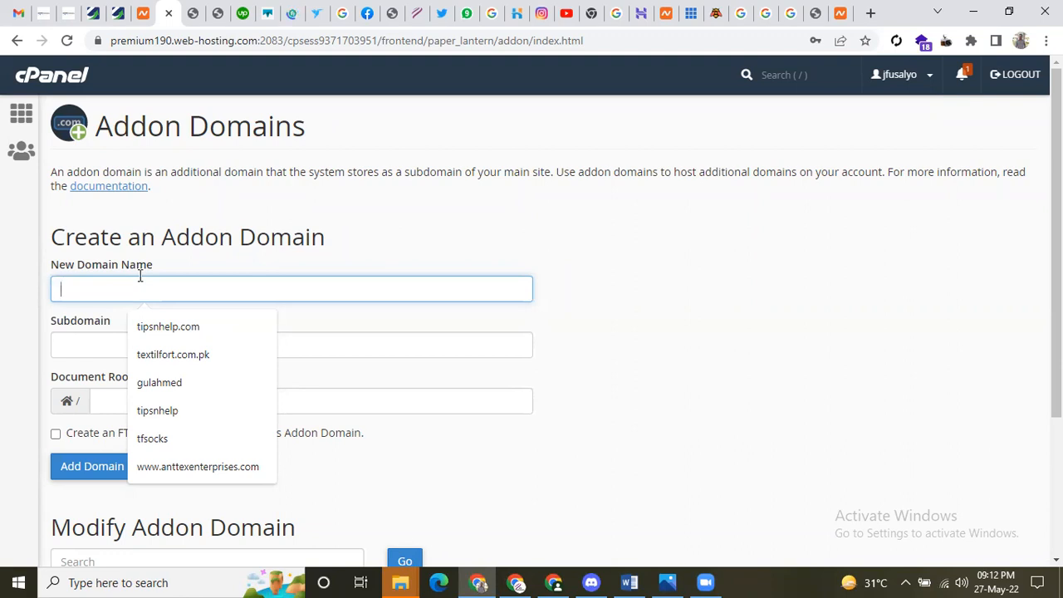
{"action": "left_click", "coordinate": [641, 389]}
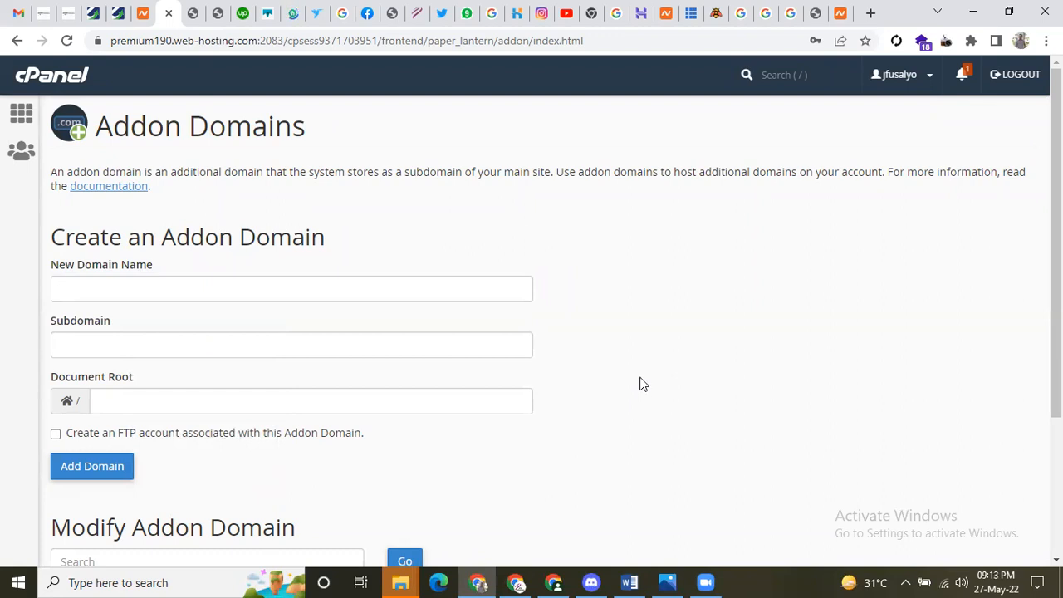
{"action": "scroll", "coordinate": [639, 378], "scroll_direction": "down", "scroll_amount": 1}
{"action": "scroll", "coordinate": [641, 382], "scroll_direction": "down", "scroll_amount": 1}
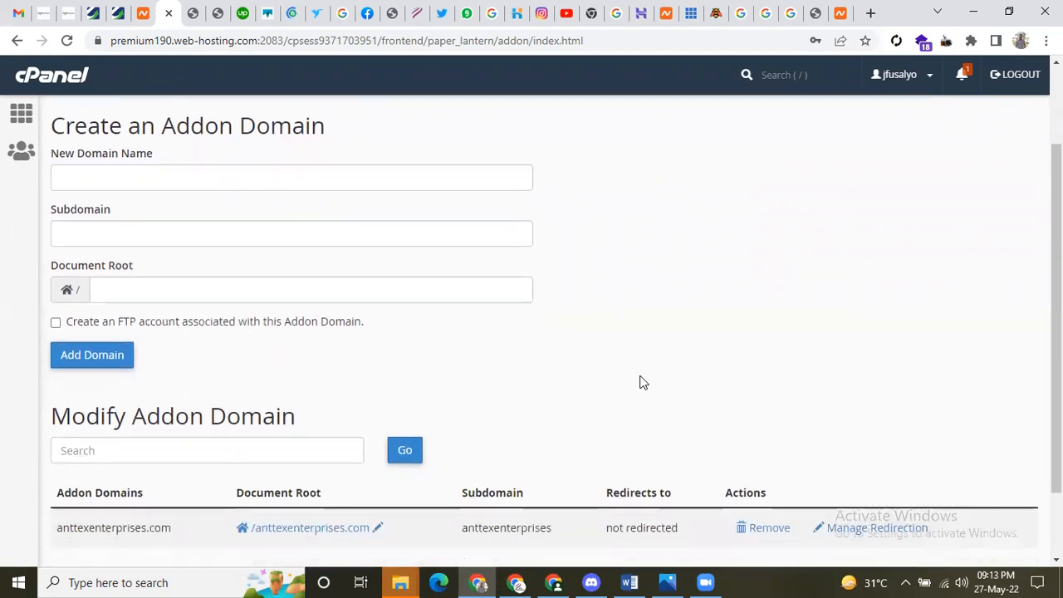
{"action": "scroll", "coordinate": [641, 382], "scroll_direction": "up", "scroll_amount": 1}
{"action": "scroll", "coordinate": [641, 381], "scroll_direction": "up", "scroll_amount": 1}
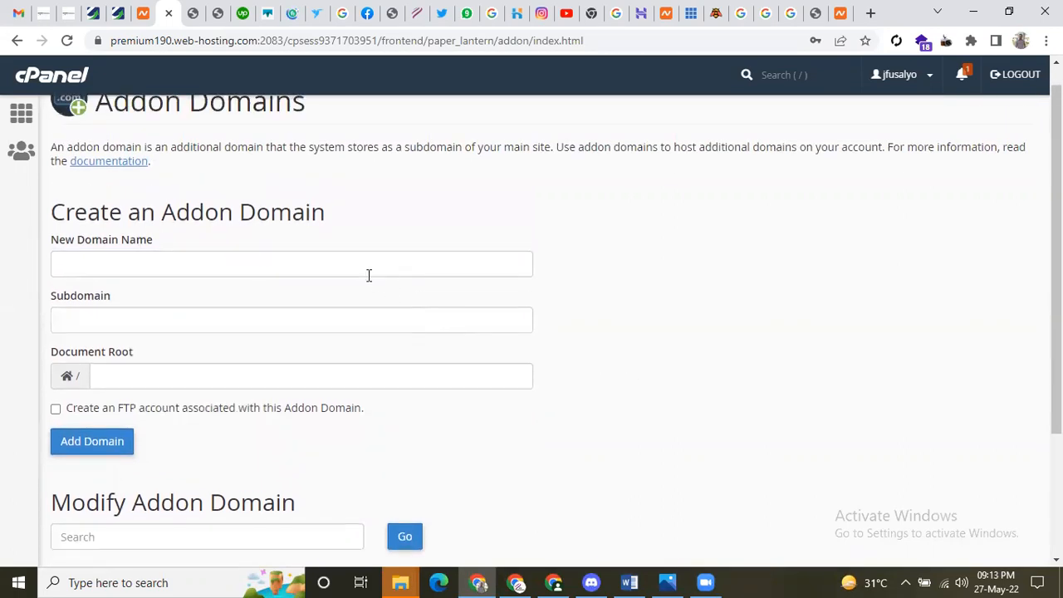
{"action": "left_click", "coordinate": [173, 262]}
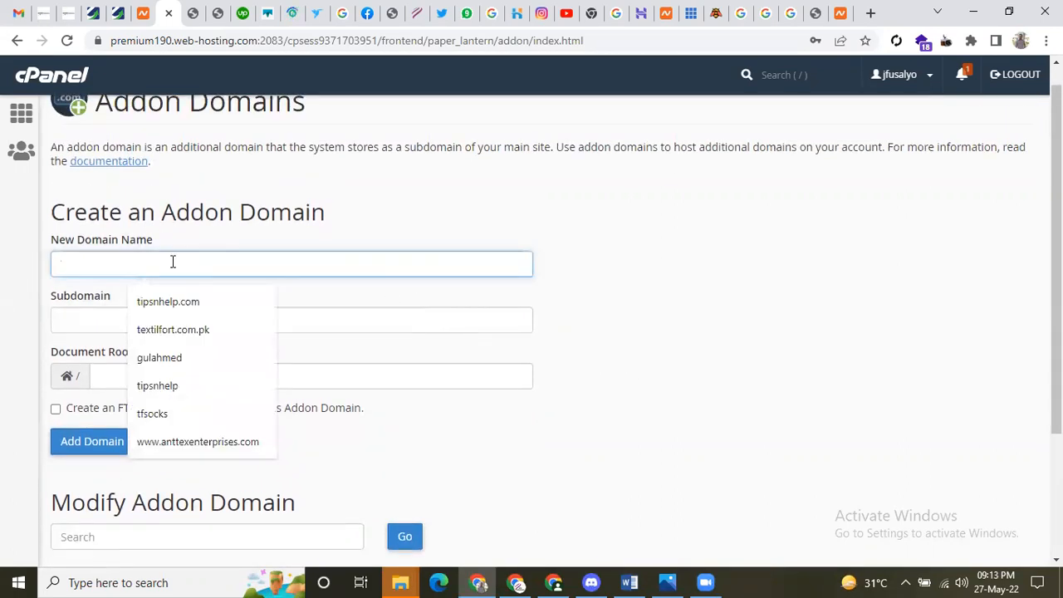
{"action": "left_click", "coordinate": [174, 435]}
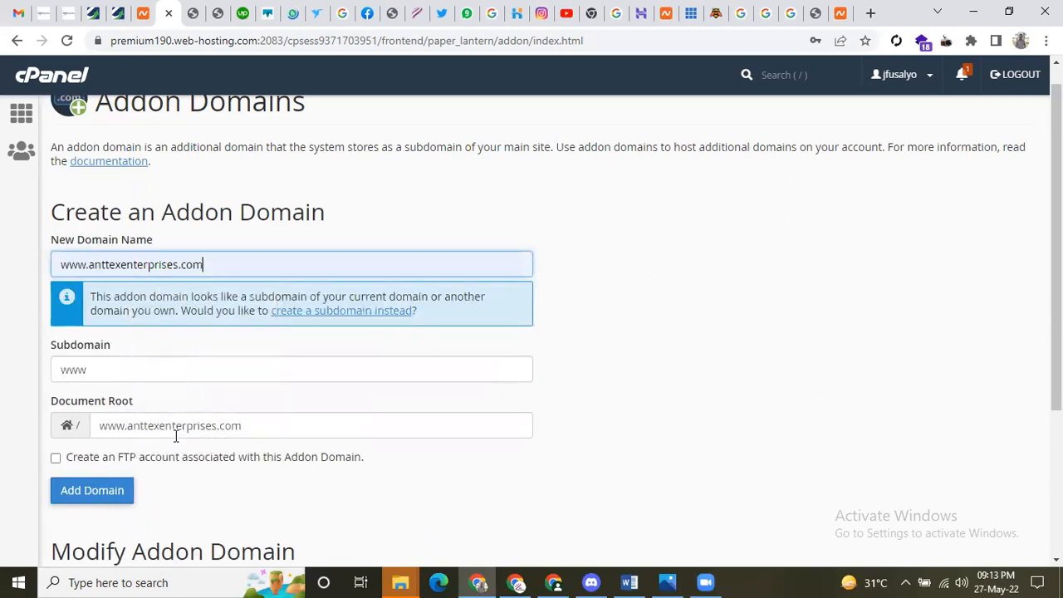
{"action": "key", "text": "Return"}
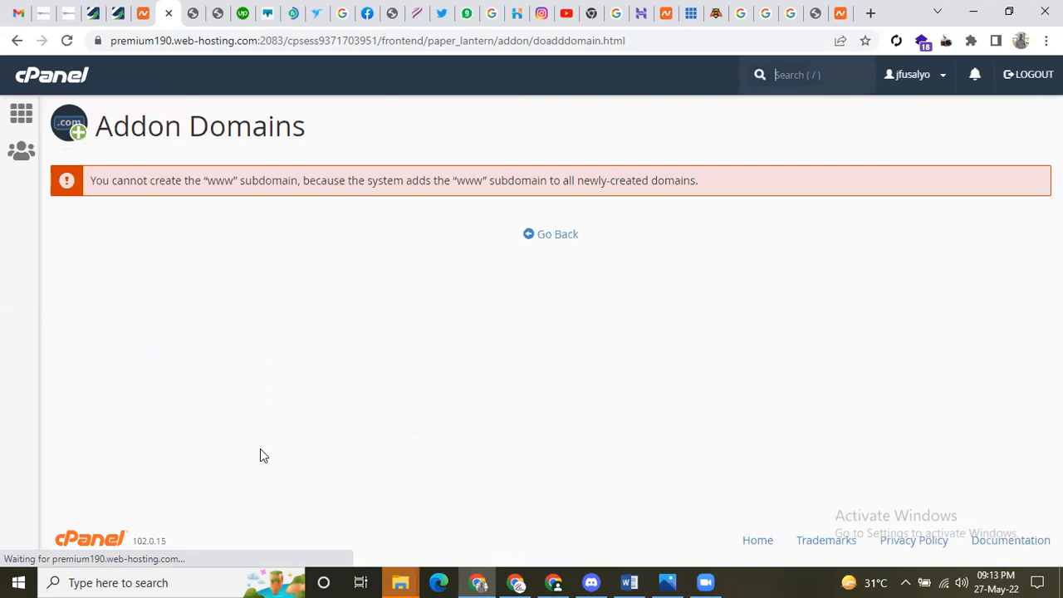
{"action": "left_click", "coordinate": [550, 235]}
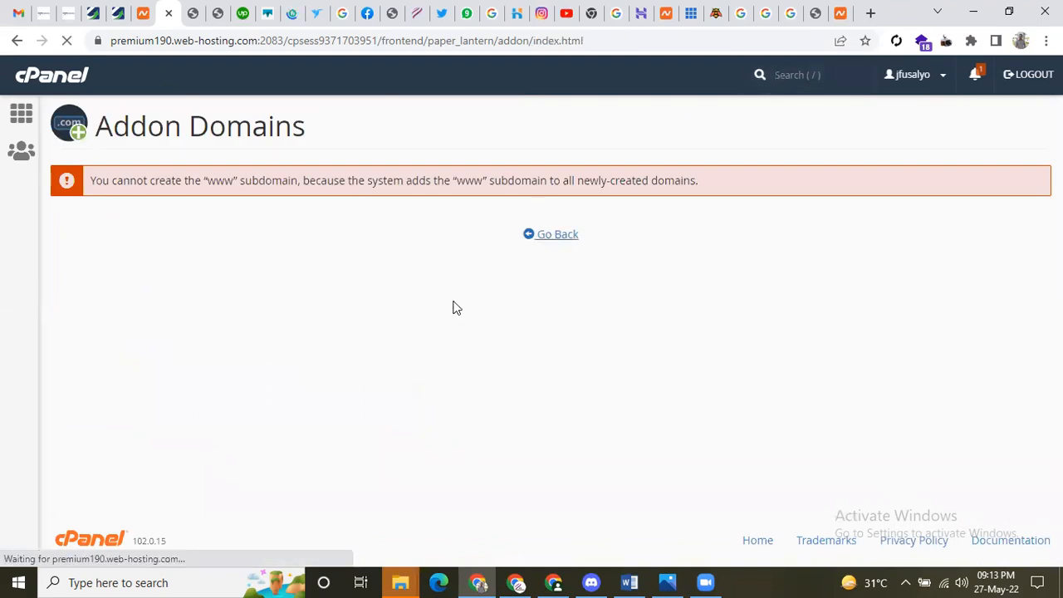
{"action": "scroll", "coordinate": [400, 327], "scroll_direction": "down", "scroll_amount": 3}
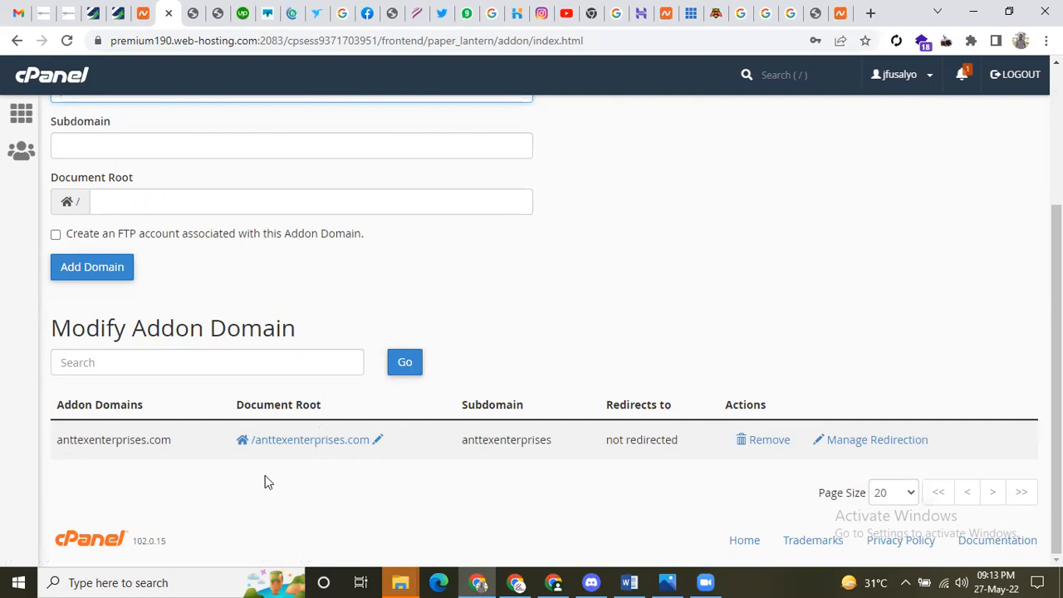
{"action": "left_click", "coordinate": [870, 12]}
Load anttexenterprises.com in the new tab, then return to cPanel's Addon Domains tab
{"action": "type", "text": "ant"}
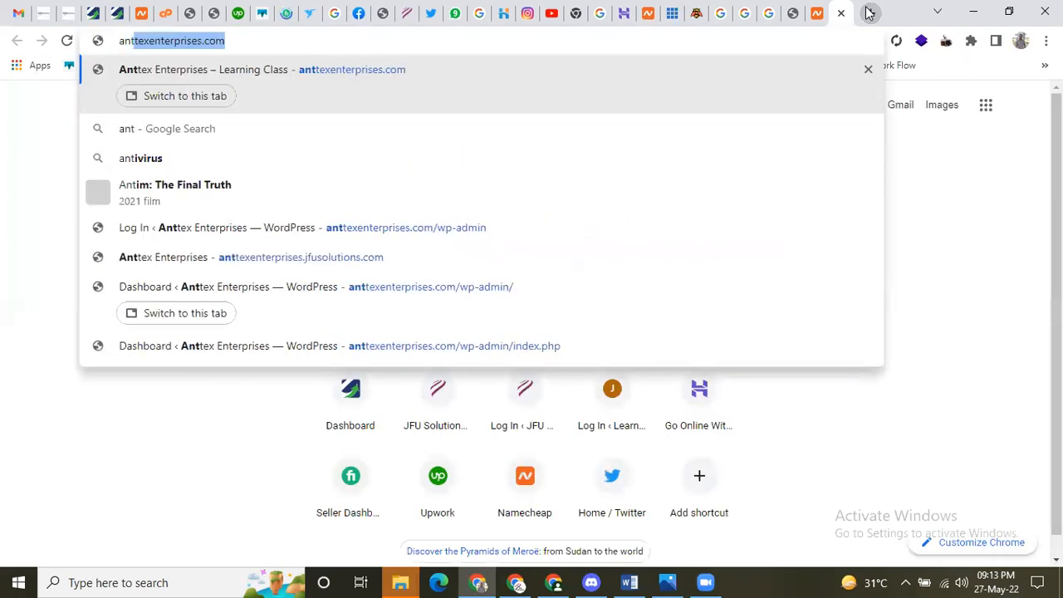
{"action": "key", "text": "Return"}
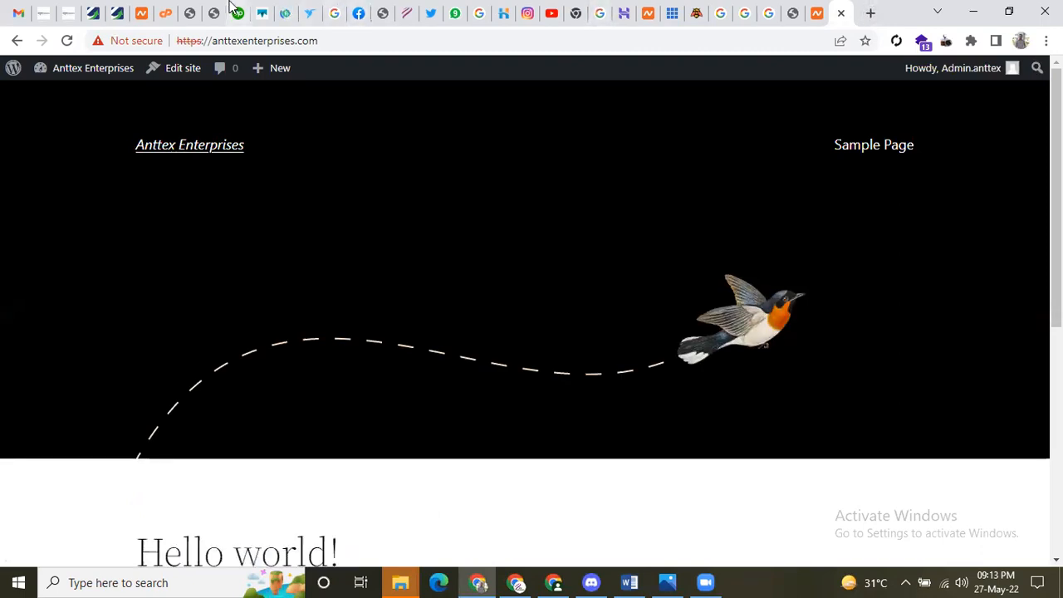
{"action": "left_click", "coordinate": [141, 12]}
{"action": "left_click", "coordinate": [164, 11]}
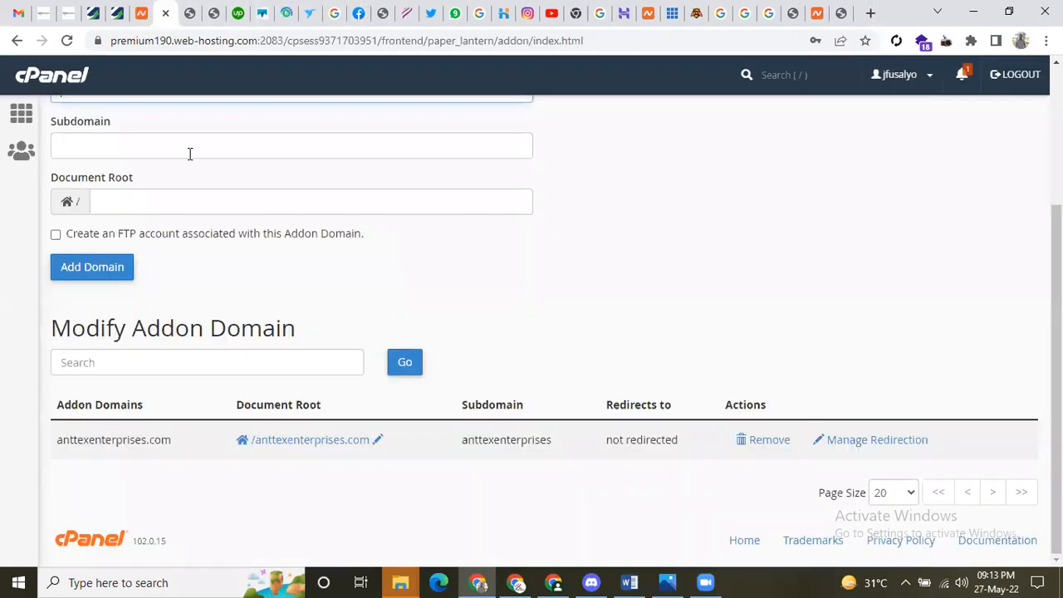
Return to the cPanel home dashboard and scroll down to its Domains section
{"action": "left_click", "coordinate": [34, 121]}
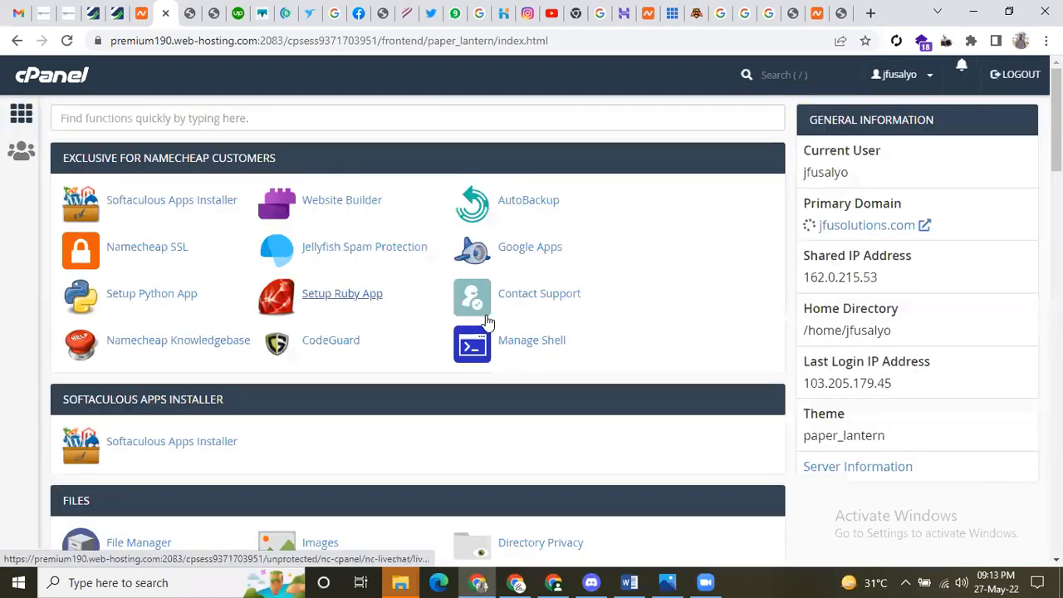
{"action": "scroll", "coordinate": [506, 374], "scroll_direction": "down", "scroll_amount": 5}
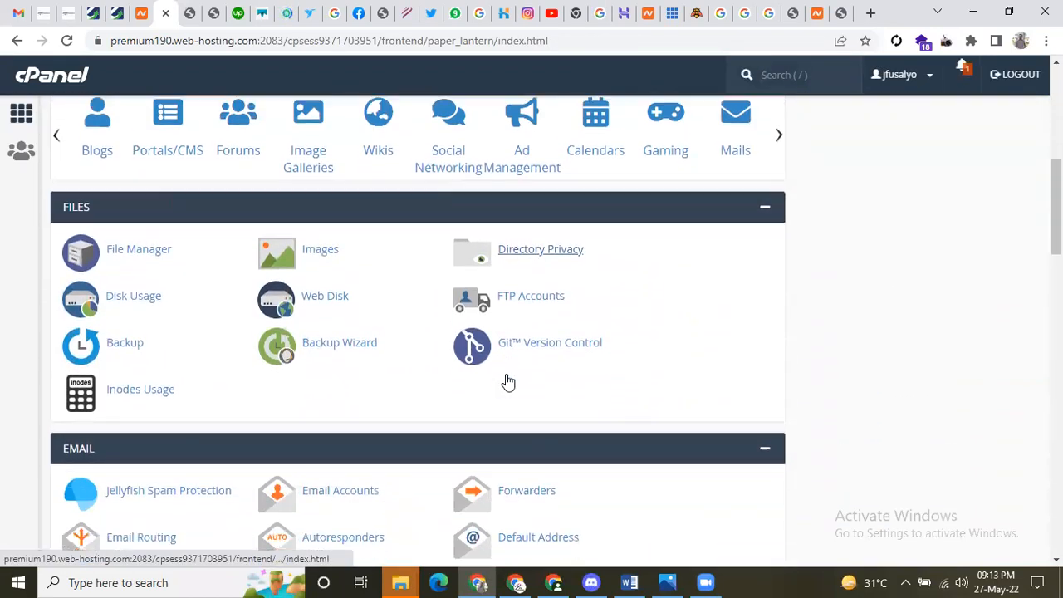
{"action": "scroll", "coordinate": [508, 381], "scroll_direction": "down", "scroll_amount": 7}
{"action": "scroll", "coordinate": [508, 380], "scroll_direction": "down", "scroll_amount": 3}
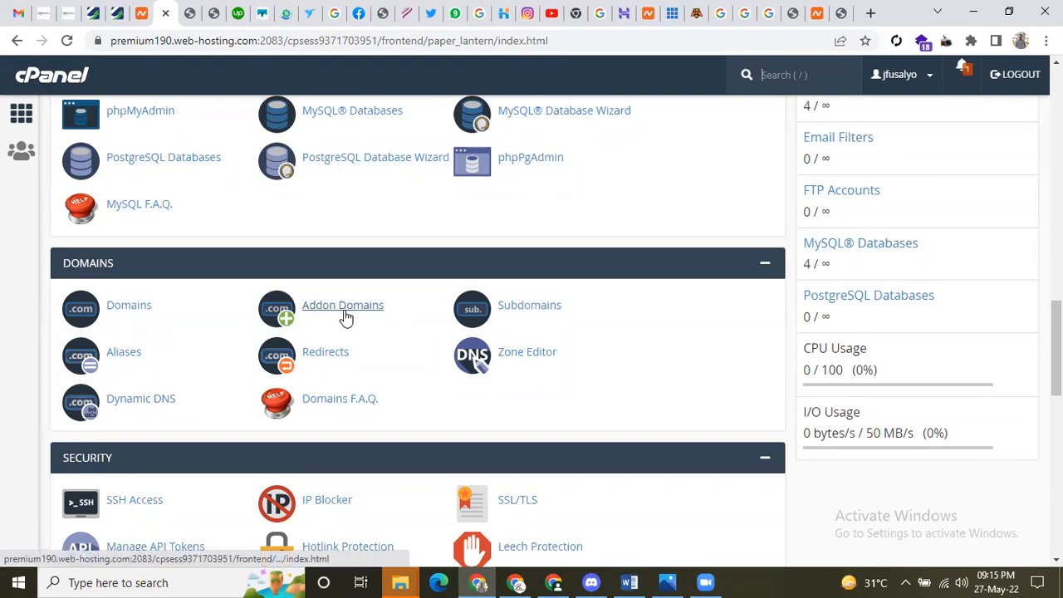
On the Subdomains page, pick anttexenterprises.com as parent domain and enter 'practice' as the subdomain
{"action": "left_click", "coordinate": [518, 311]}
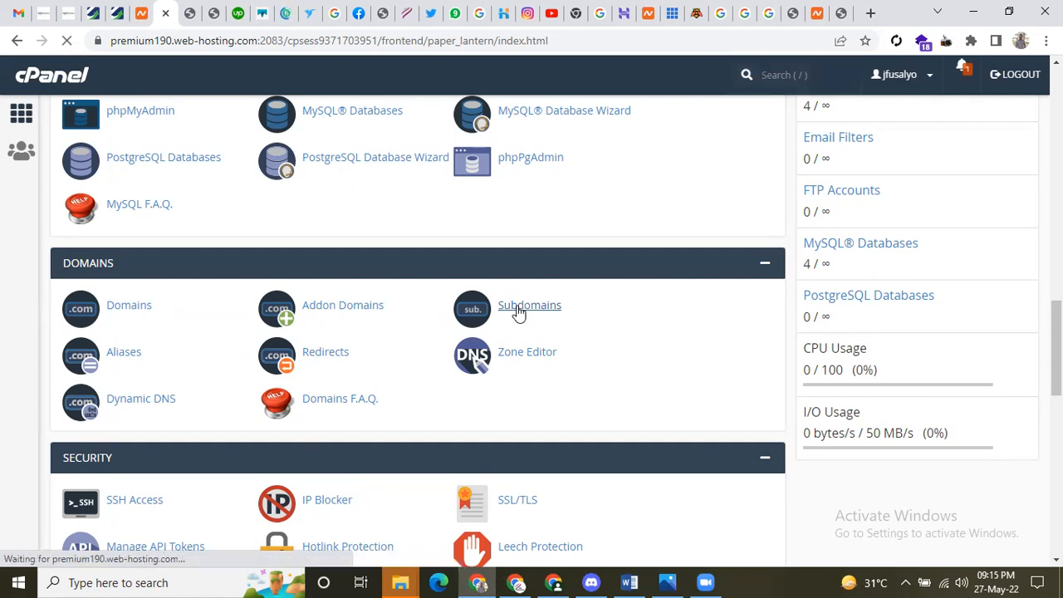
{"action": "scroll", "coordinate": [312, 285], "scroll_direction": "down", "scroll_amount": 2}
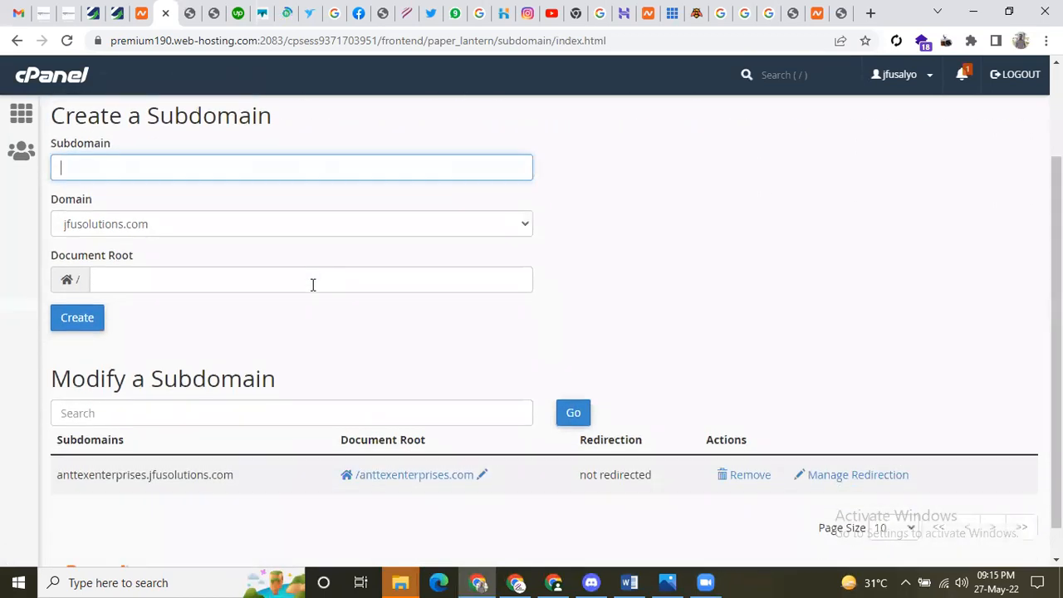
{"action": "left_click", "coordinate": [271, 222]}
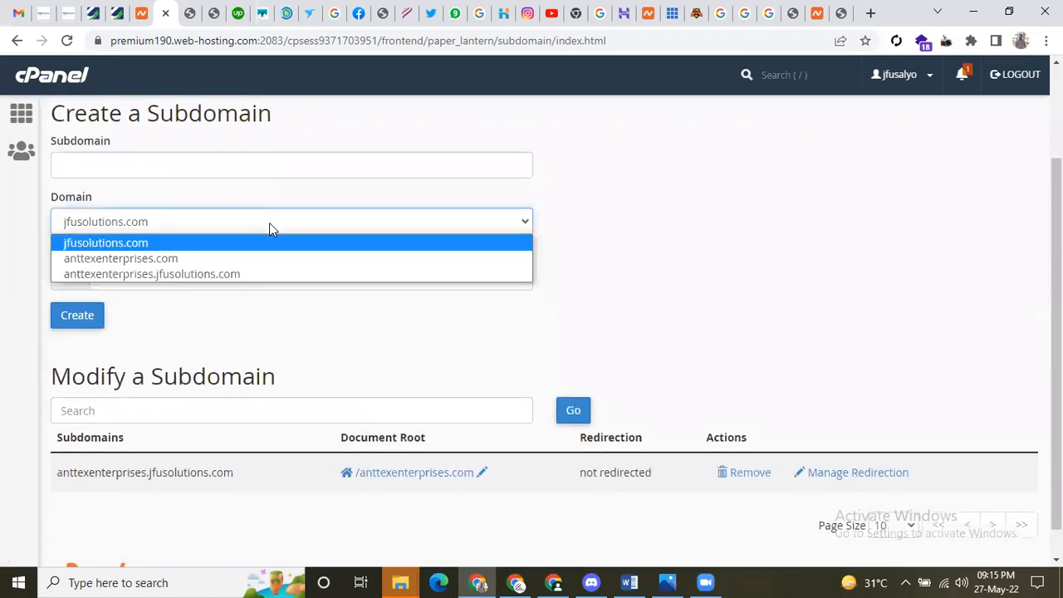
{"action": "left_click", "coordinate": [206, 259]}
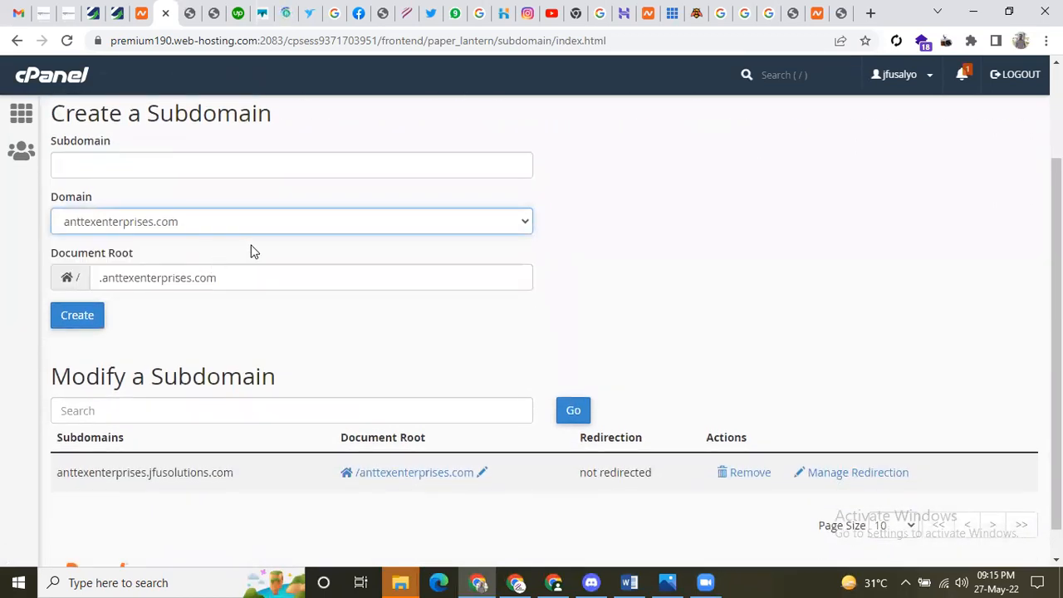
{"action": "scroll", "coordinate": [169, 182], "scroll_direction": "up", "scroll_amount": 1}
{"action": "left_click", "coordinate": [133, 177]}
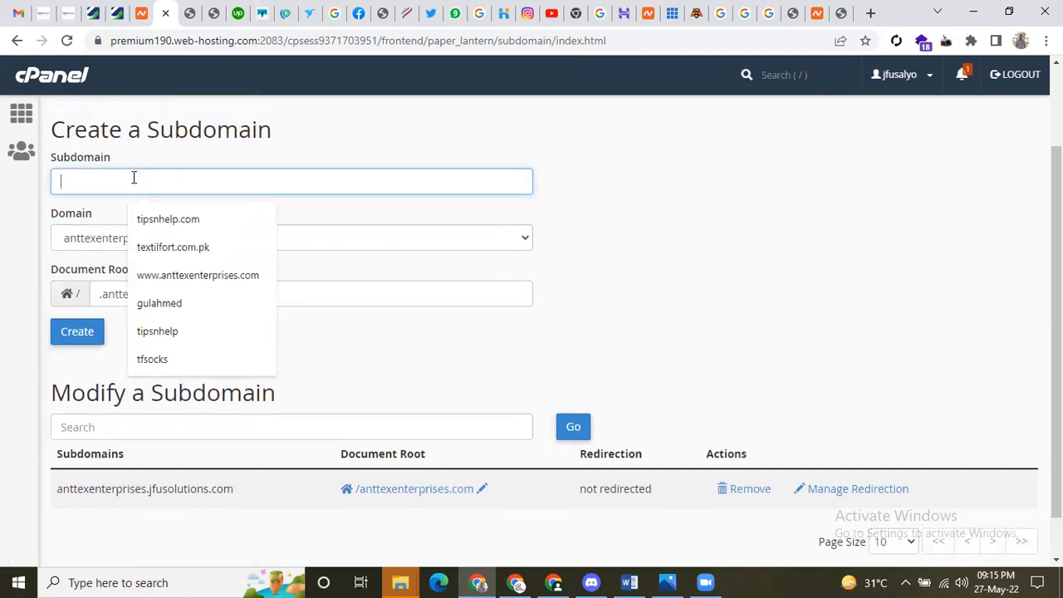
{"action": "type", "text": "practice"}
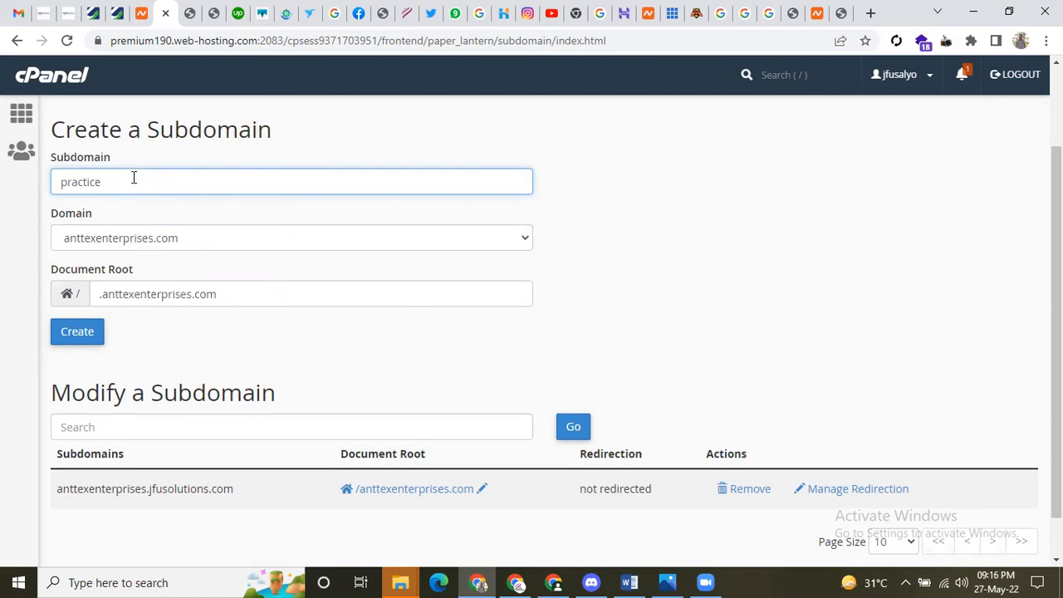
{"action": "key", "text": "Tab"}
Check the practice.anttexenterprises.com document root and submit the subdomain form
{"action": "left_click", "coordinate": [110, 183]}
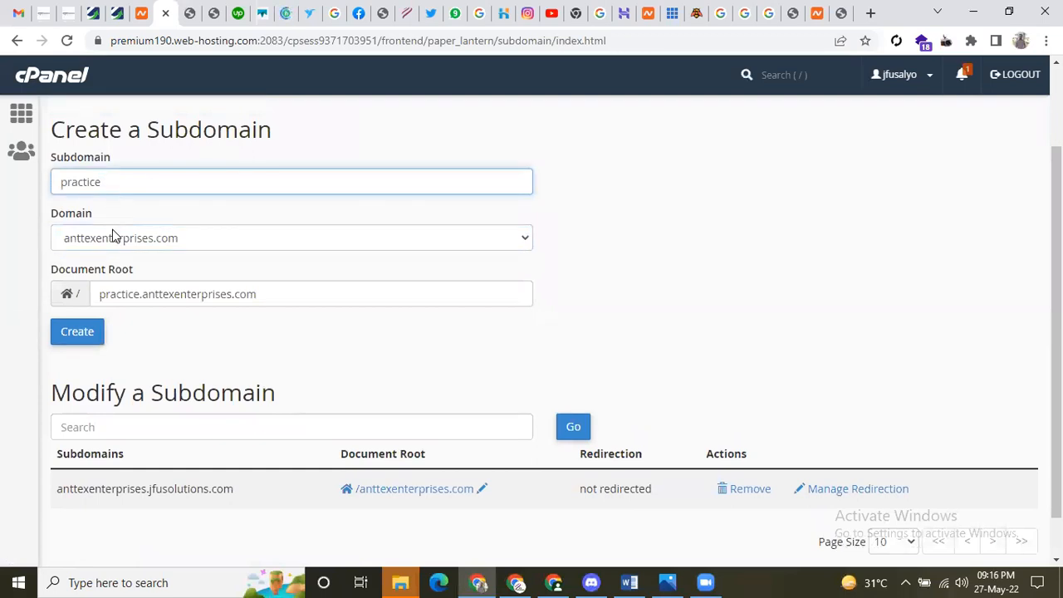
{"action": "left_click_drag", "start_coordinate": [100, 295], "coordinate": [263, 296]}
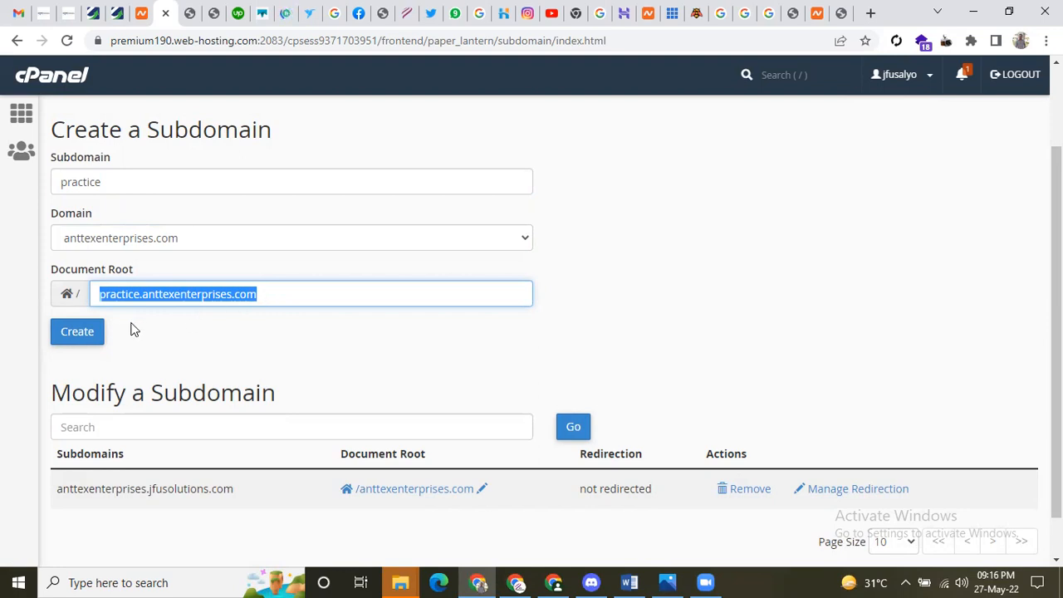
{"action": "left_click", "coordinate": [87, 339]}
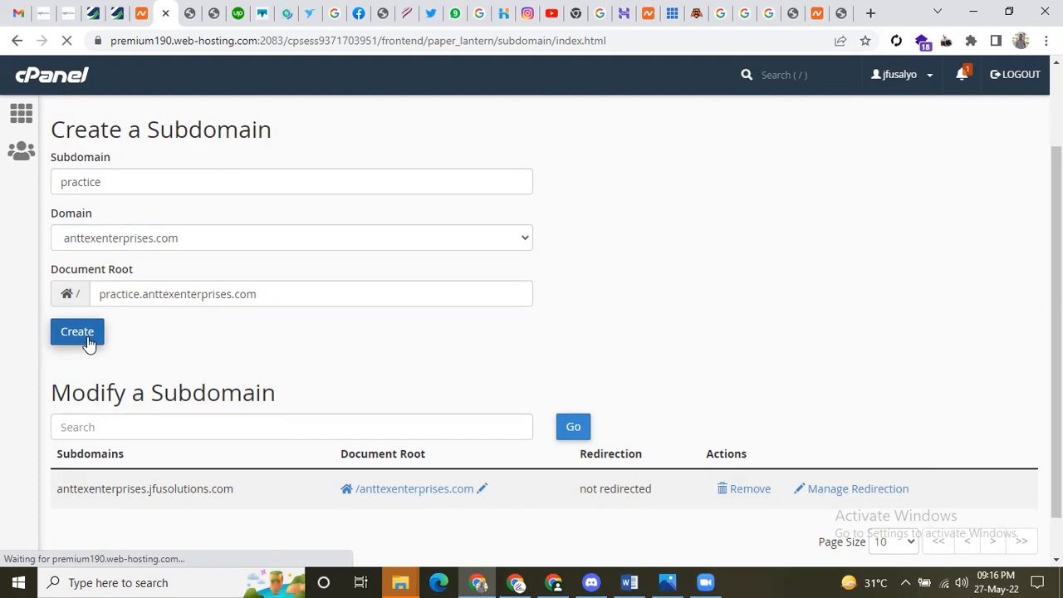
{"action": "scroll", "coordinate": [87, 343], "scroll_direction": "down", "scroll_amount": 1}
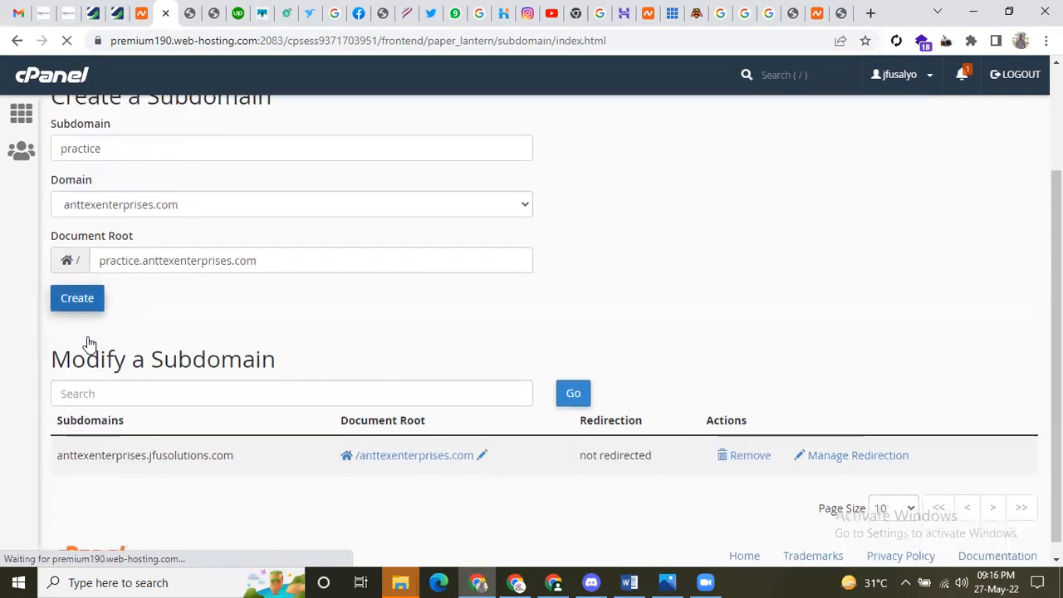
{"action": "left_click", "coordinate": [77, 294]}
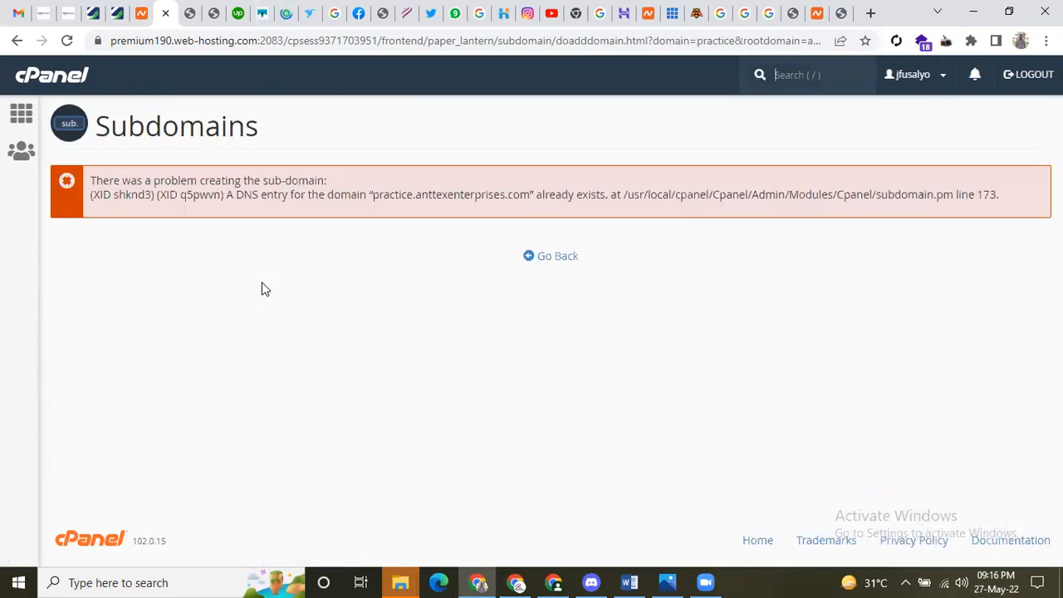
Go back from the error page and find practice.anttexenterprises.com in the Modify a Subdomain list
{"action": "left_click", "coordinate": [560, 259]}
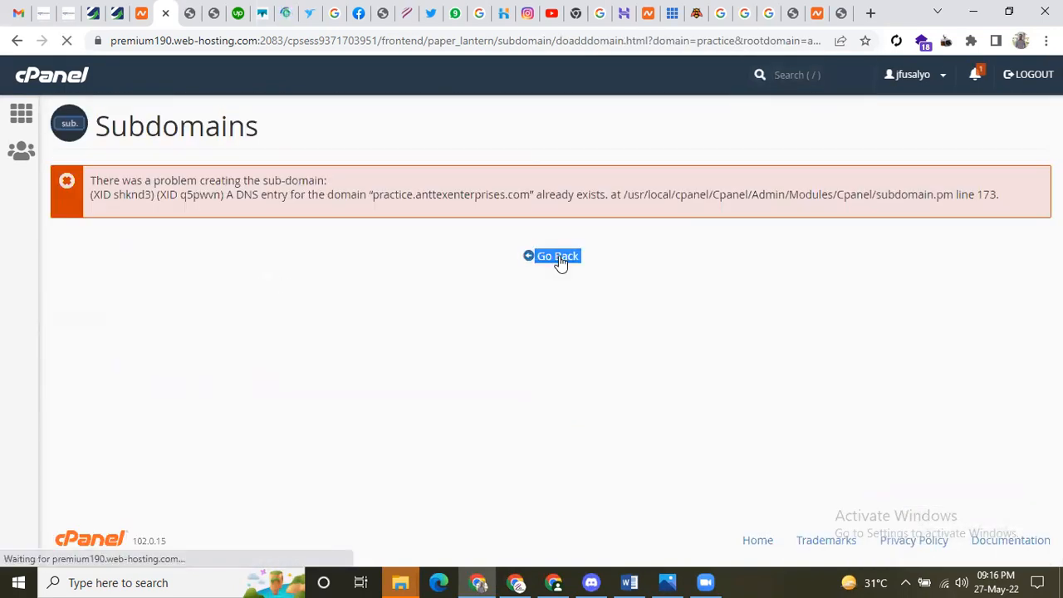
{"action": "scroll", "coordinate": [392, 341], "scroll_direction": "down", "scroll_amount": 3}
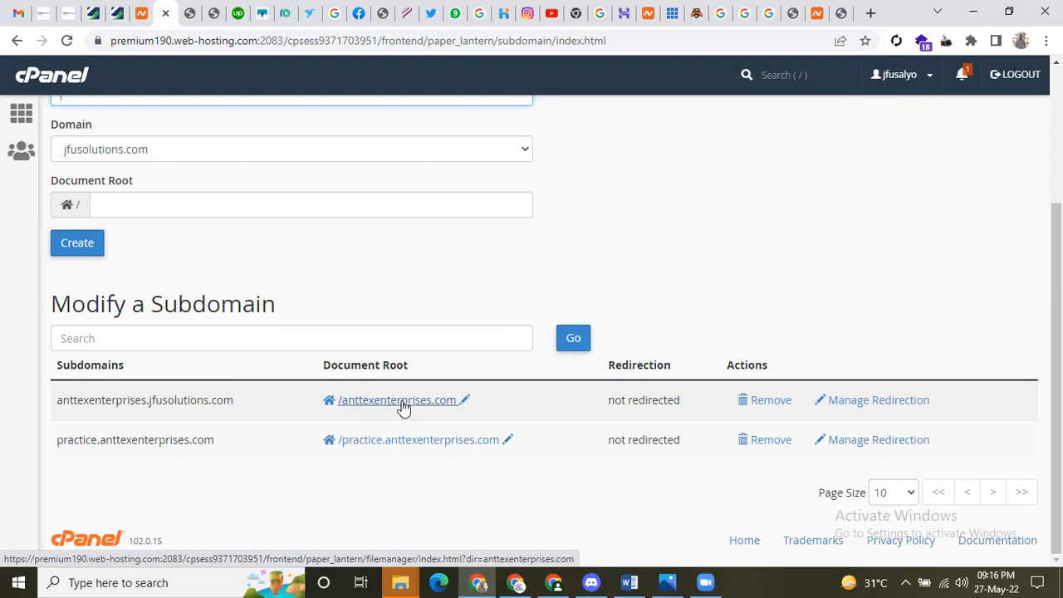
{"action": "scroll", "coordinate": [206, 194], "scroll_direction": "up", "scroll_amount": 1}
Fill in a new 'elementor' subdomain under anttexenterprises.com and submit it
{"action": "left_click", "coordinate": [196, 221]}
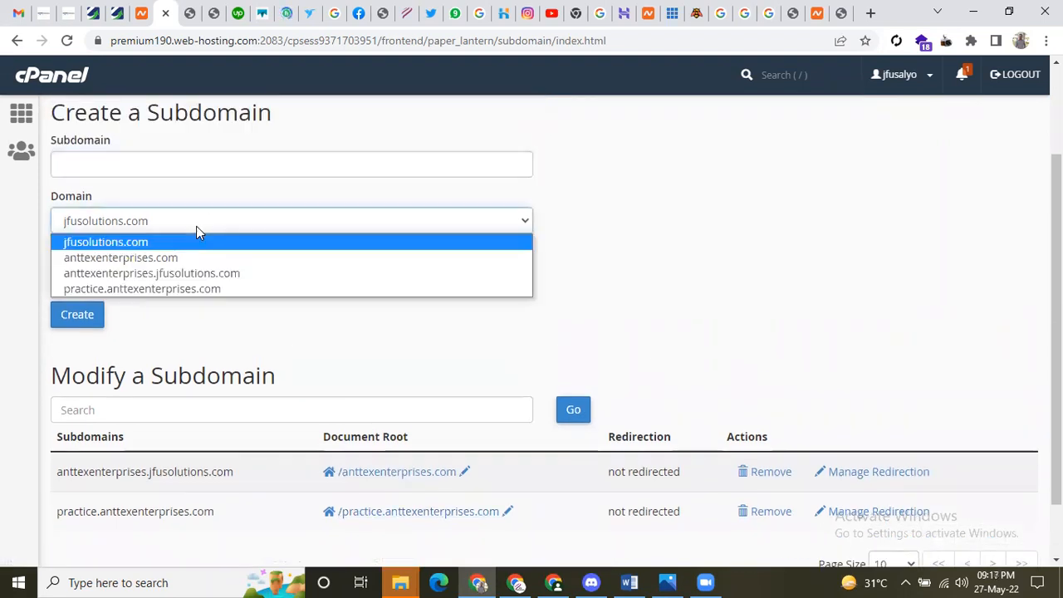
{"action": "left_click", "coordinate": [194, 259]}
{"action": "left_click", "coordinate": [149, 158]}
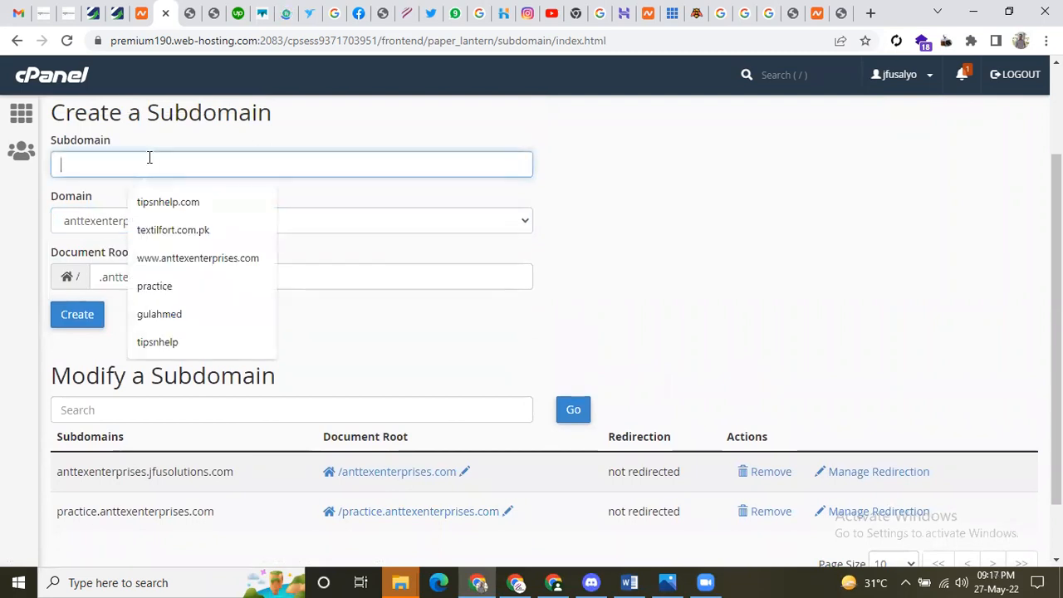
{"action": "type", "text": "learning"}
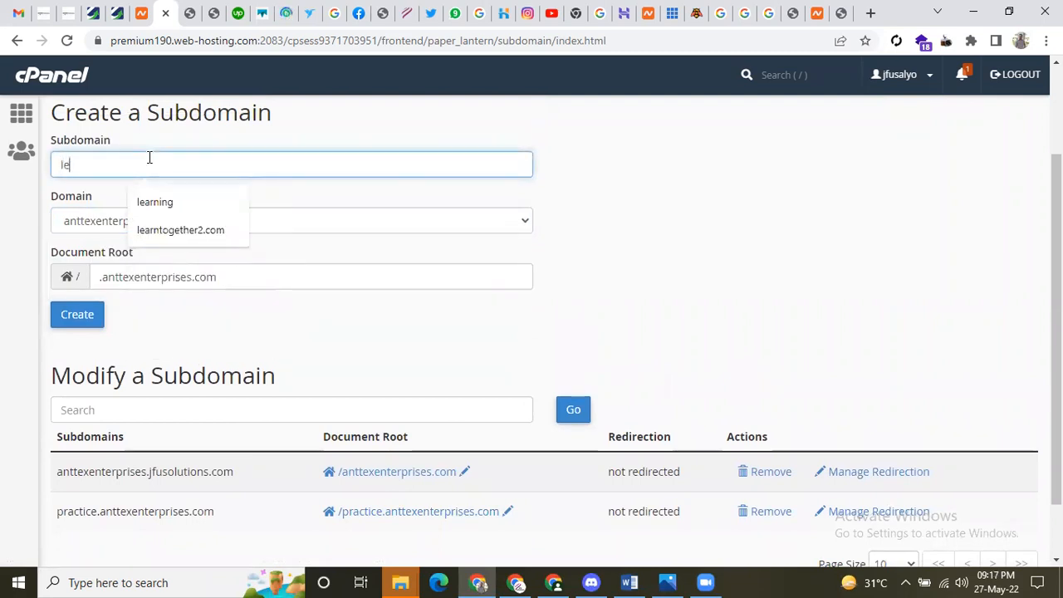
{"action": "key", "text": "BackSpace"}
{"action": "key", "text": "BackSpace"}
{"action": "key", "text": "BackSpace"}
{"action": "key", "text": "BackSpace"}
{"action": "key", "text": "BackSpace"}
{"action": "key", "text": "BackSpace"}
{"action": "key", "text": "BackSpace"}
{"action": "key", "text": "BackSpace"}
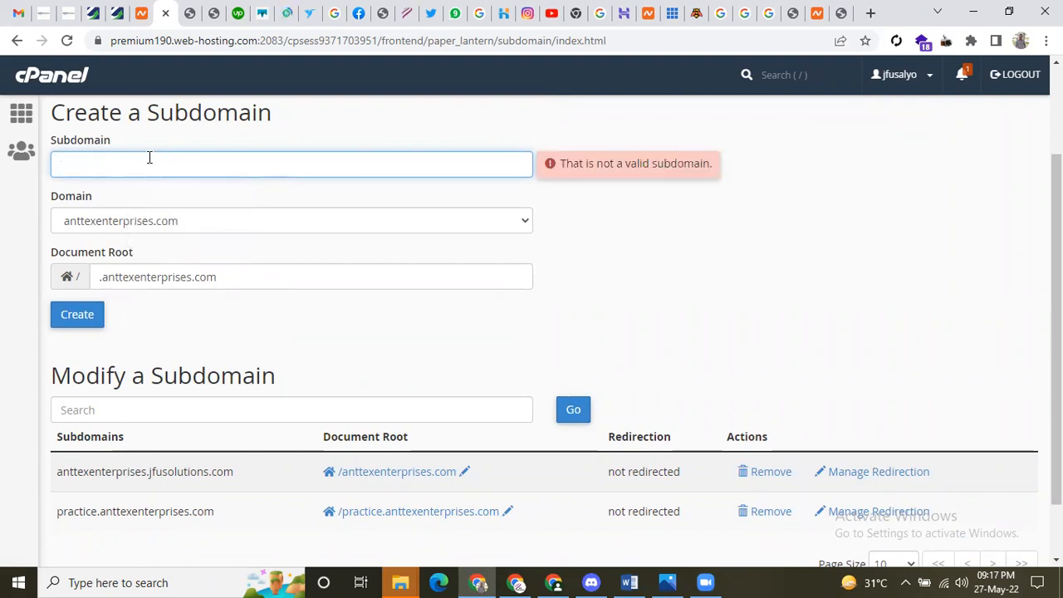
{"action": "type", "text": "elementor"}
{"action": "key", "text": "Tab"}
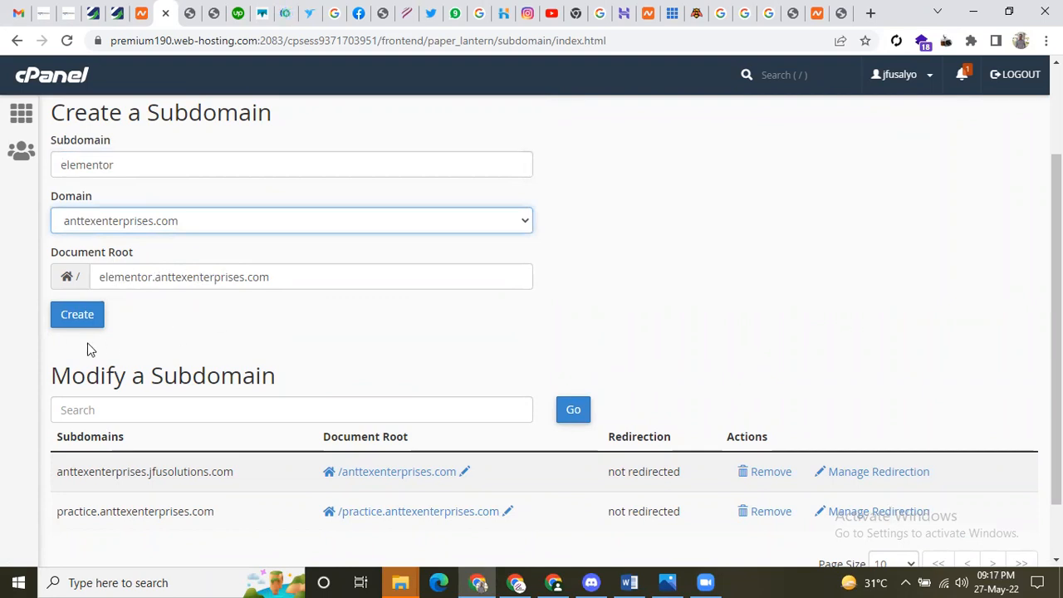
{"action": "left_click", "coordinate": [71, 314]}
Inspect the practice subdomain's redirection settings, then return to the cPanel home page
{"action": "scroll", "coordinate": [71, 331], "scroll_direction": "down", "scroll_amount": 1}
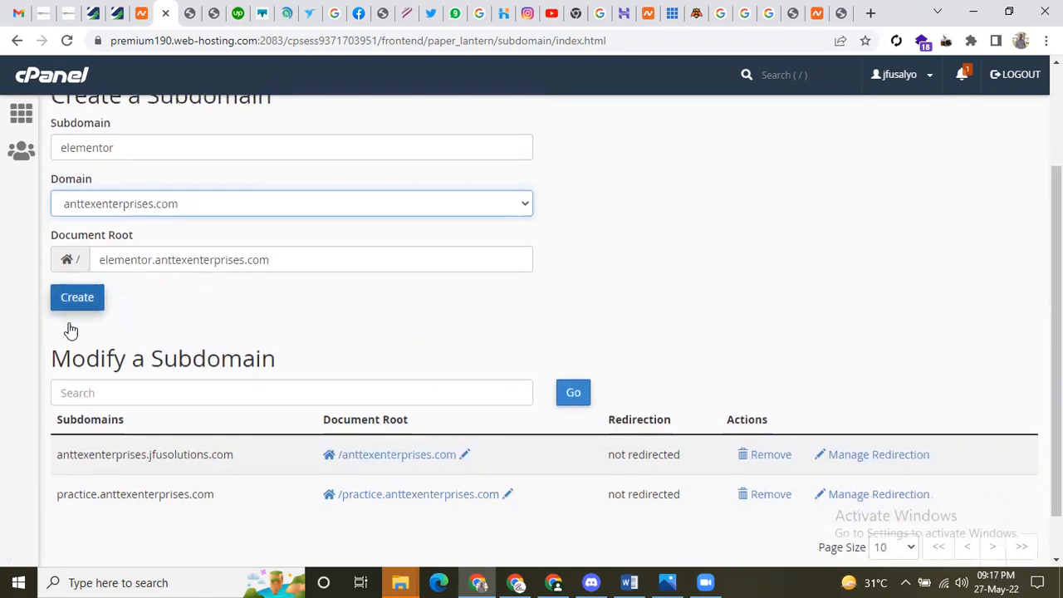
{"action": "scroll", "coordinate": [70, 330], "scroll_direction": "down", "scroll_amount": 1}
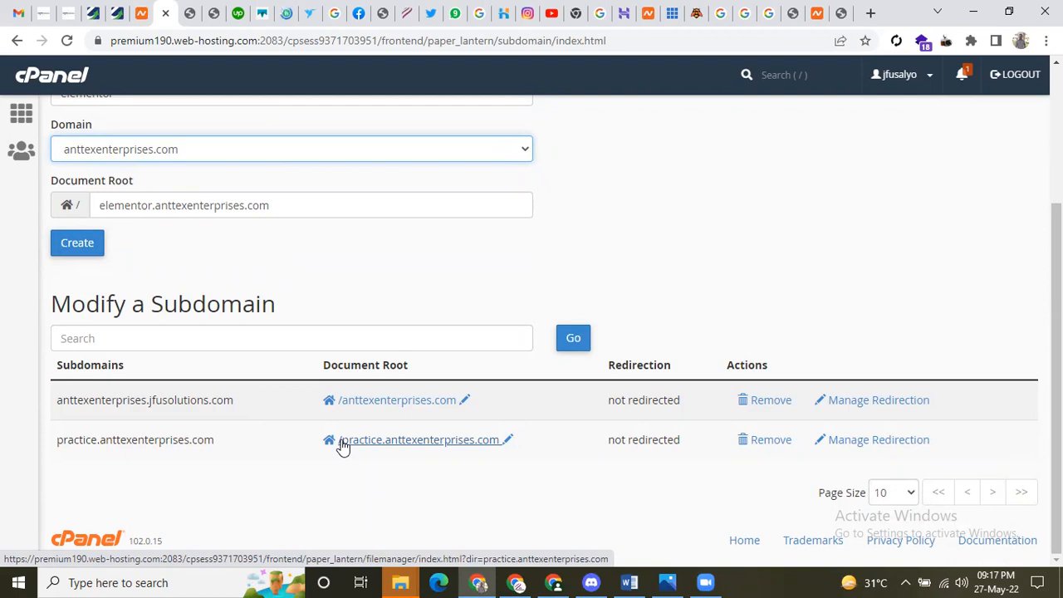
{"action": "left_click", "coordinate": [886, 449]}
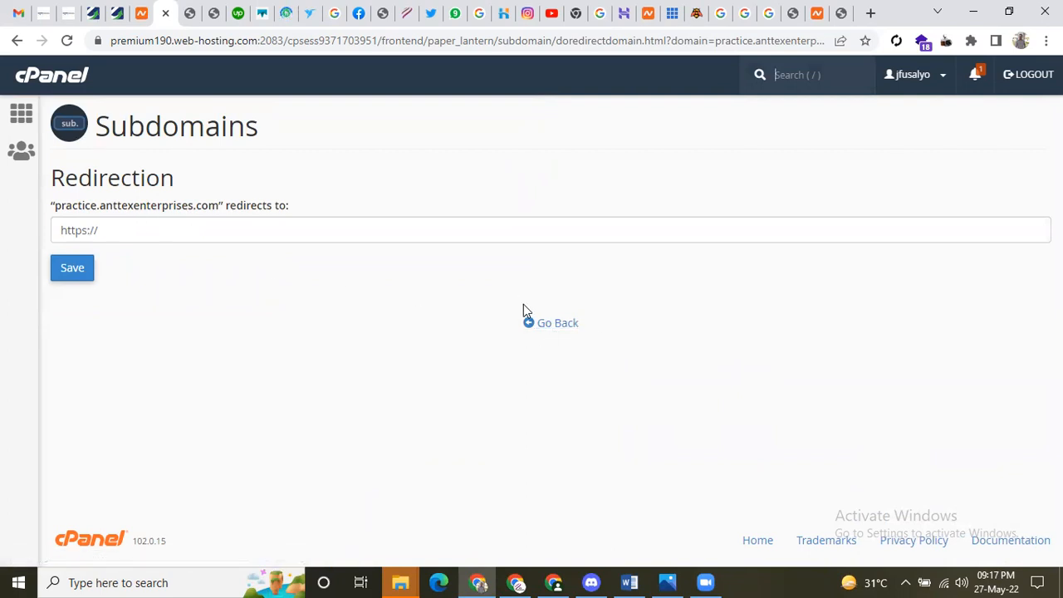
{"action": "left_click", "coordinate": [542, 328]}
{"action": "left_click", "coordinate": [18, 113]}
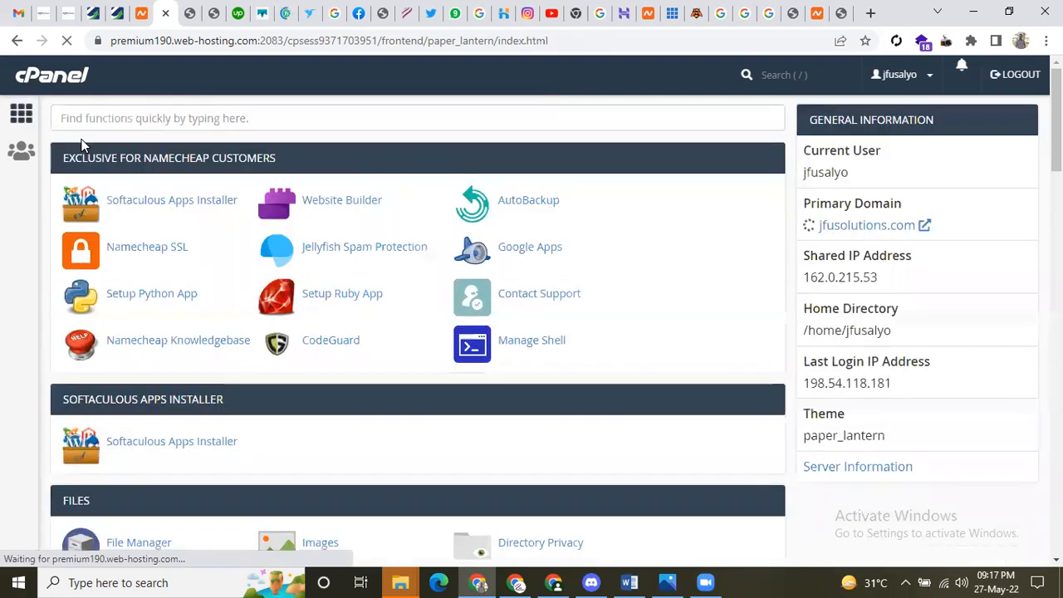
Scroll the home page down to Domains, open Subdomains, and show the list with practice.anttexenterprises.com
{"action": "scroll", "coordinate": [236, 259], "scroll_direction": "down", "scroll_amount": 3}
{"action": "scroll", "coordinate": [236, 260], "scroll_direction": "down", "scroll_amount": 2}
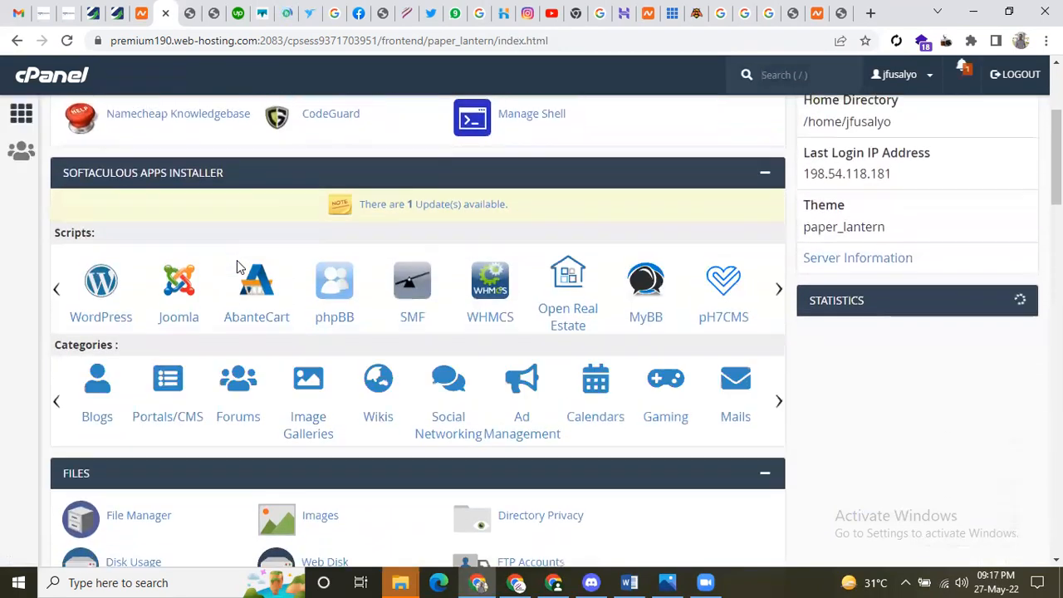
{"action": "scroll", "coordinate": [239, 267], "scroll_direction": "down", "scroll_amount": 1}
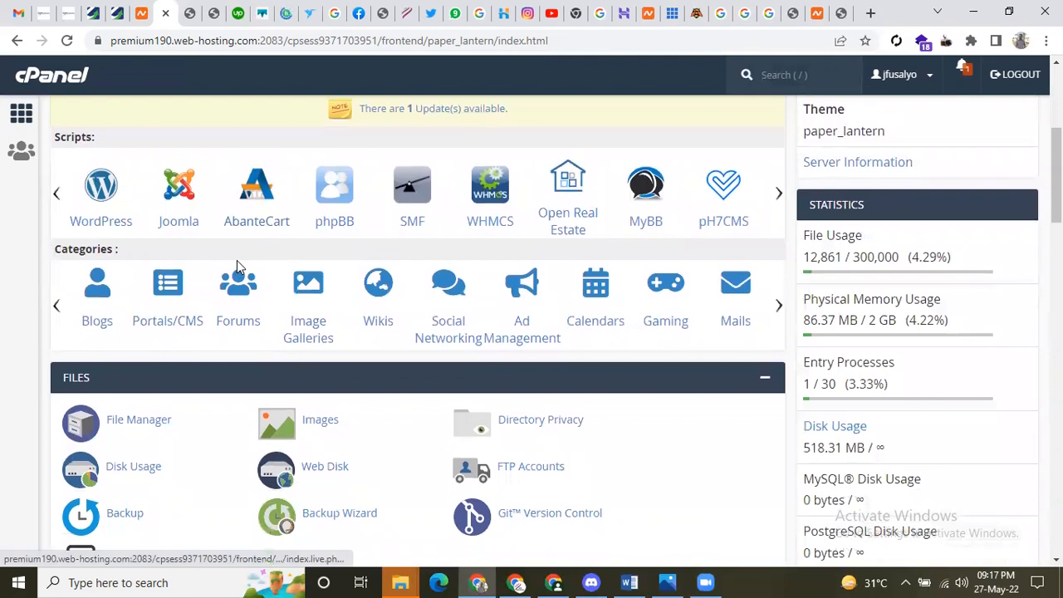
{"action": "scroll", "coordinate": [236, 266], "scroll_direction": "down", "scroll_amount": 2}
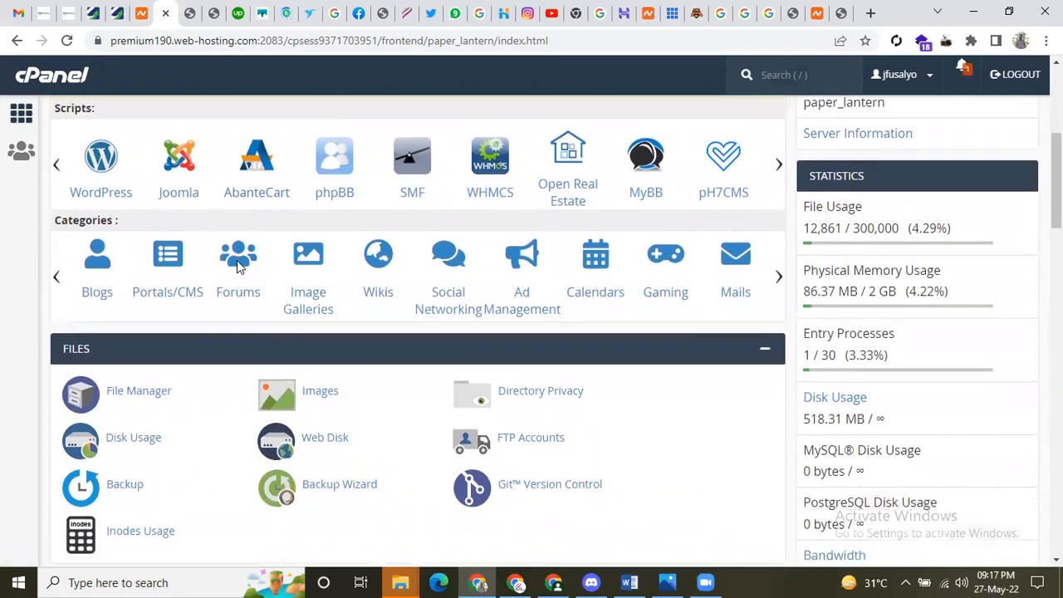
{"action": "scroll", "coordinate": [237, 266], "scroll_direction": "down", "scroll_amount": 4}
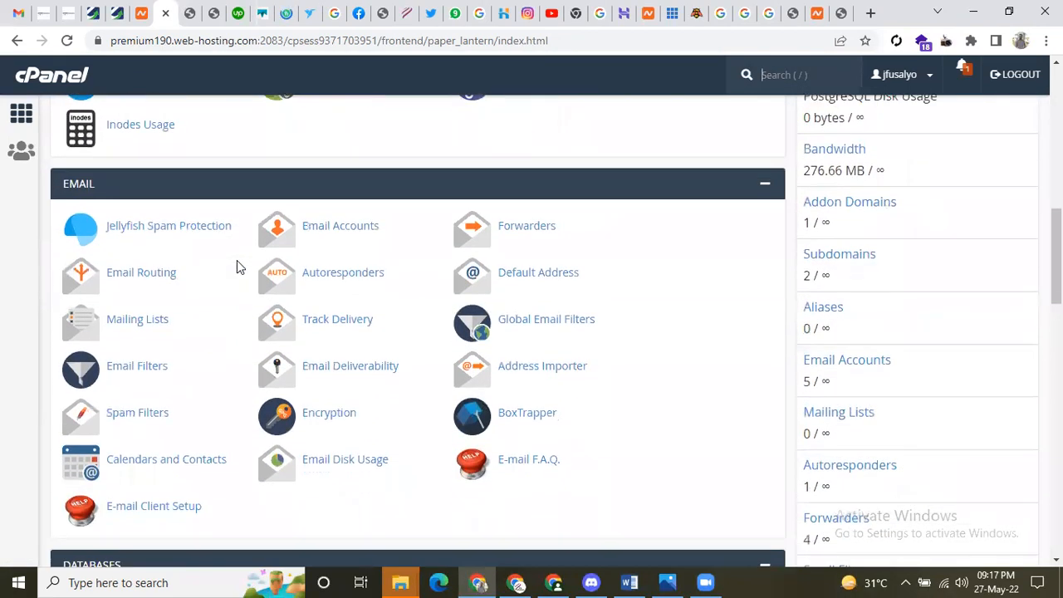
{"action": "scroll", "coordinate": [237, 264], "scroll_direction": "down", "scroll_amount": 4}
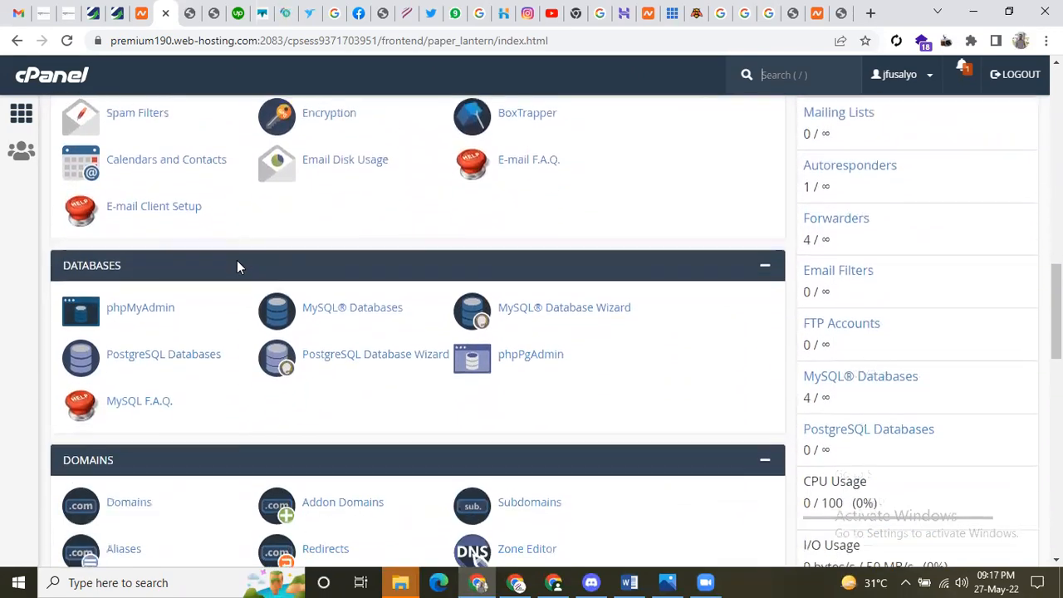
{"action": "scroll", "coordinate": [238, 268], "scroll_direction": "down", "scroll_amount": 4}
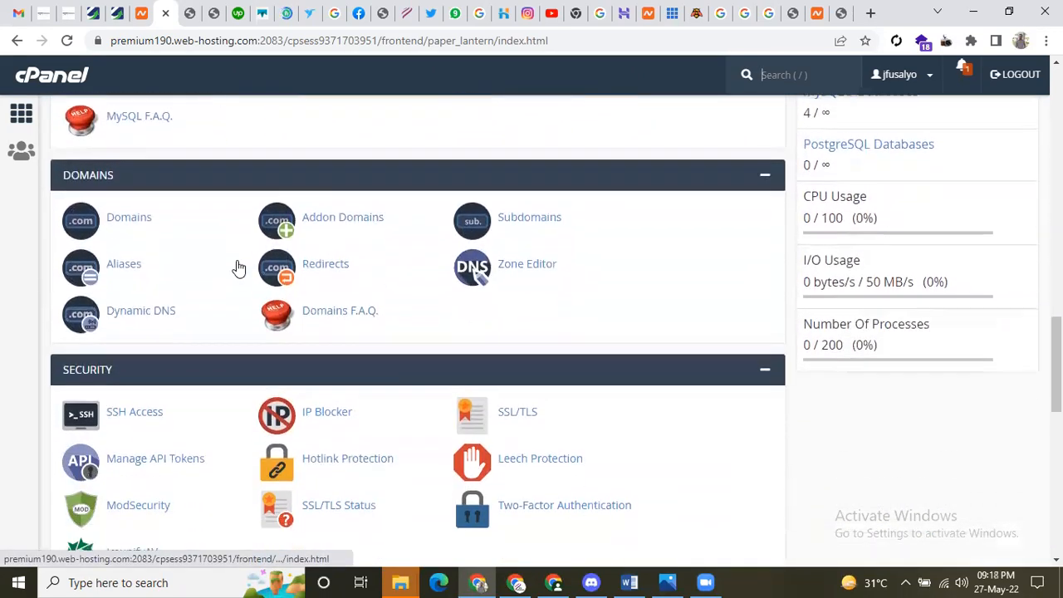
{"action": "scroll", "coordinate": [239, 268], "scroll_direction": "up", "scroll_amount": 15}
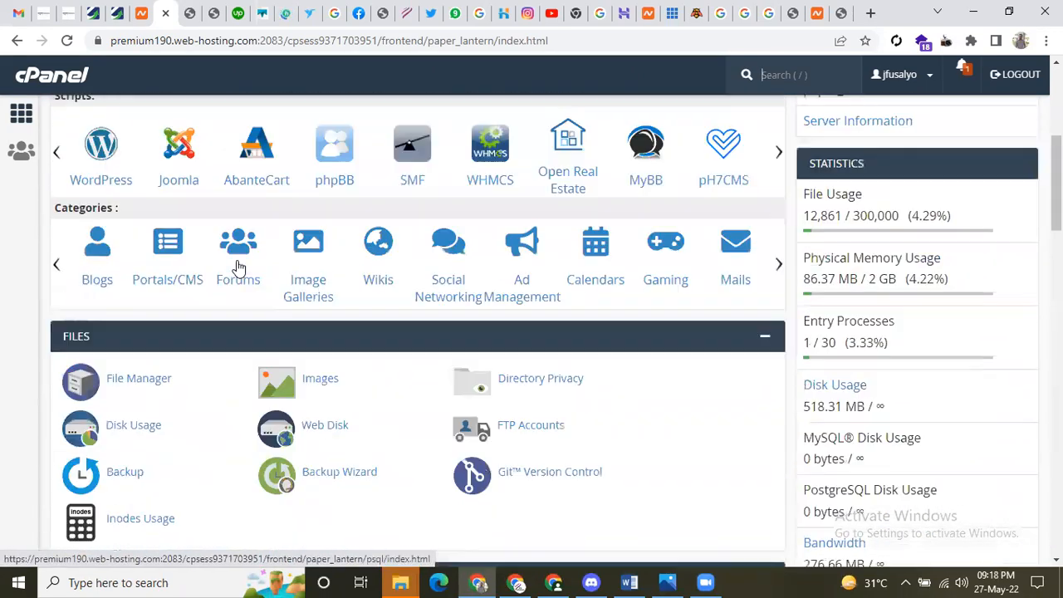
{"action": "scroll", "coordinate": [238, 268], "scroll_direction": "down", "scroll_amount": 6}
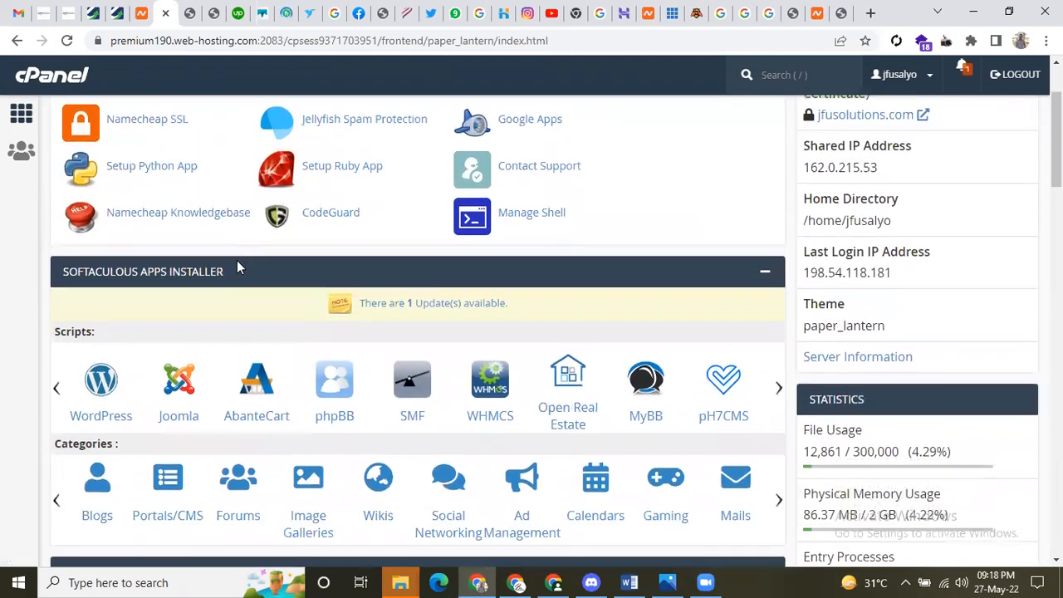
{"action": "scroll", "coordinate": [237, 266], "scroll_direction": "down", "scroll_amount": 5}
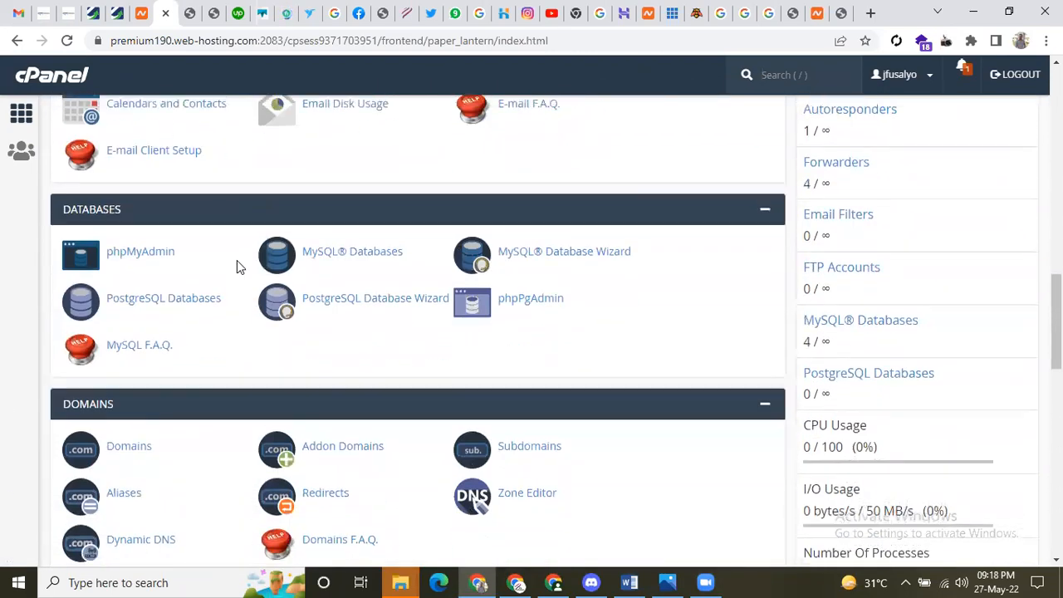
{"action": "scroll", "coordinate": [236, 266], "scroll_direction": "up", "scroll_amount": 7}
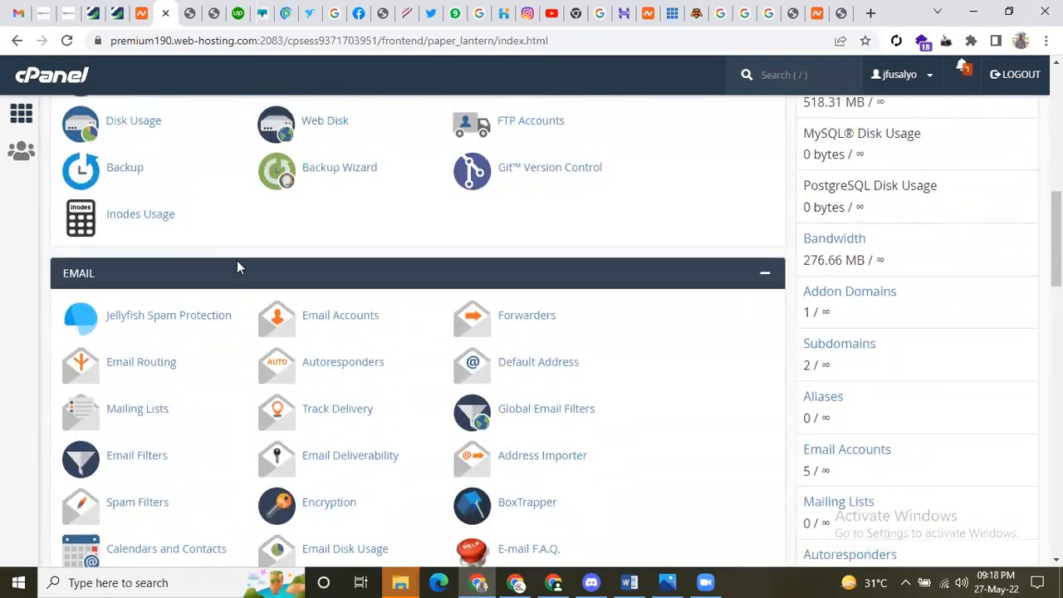
{"action": "scroll", "coordinate": [237, 265], "scroll_direction": "up", "scroll_amount": 2}
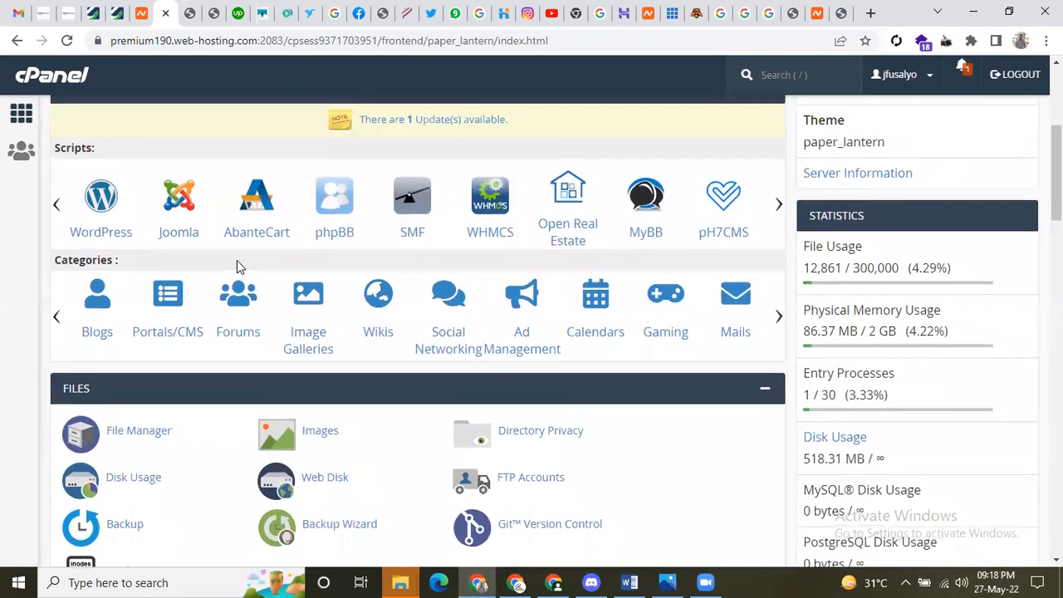
{"action": "scroll", "coordinate": [237, 265], "scroll_direction": "down", "scroll_amount": 5}
{"action": "scroll", "coordinate": [236, 264], "scroll_direction": "down", "scroll_amount": 5}
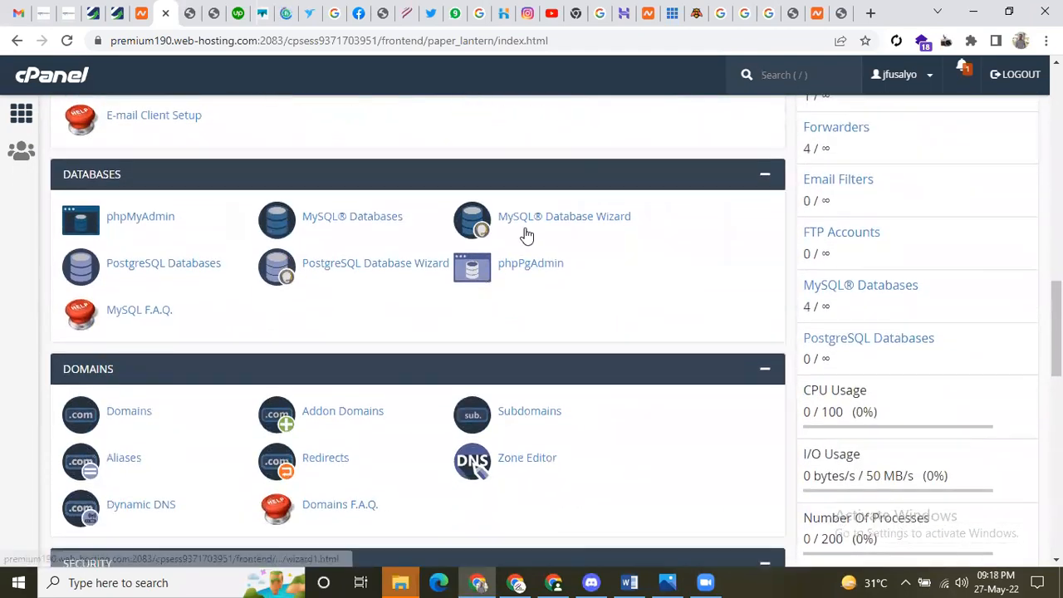
{"action": "left_click", "coordinate": [516, 416]}
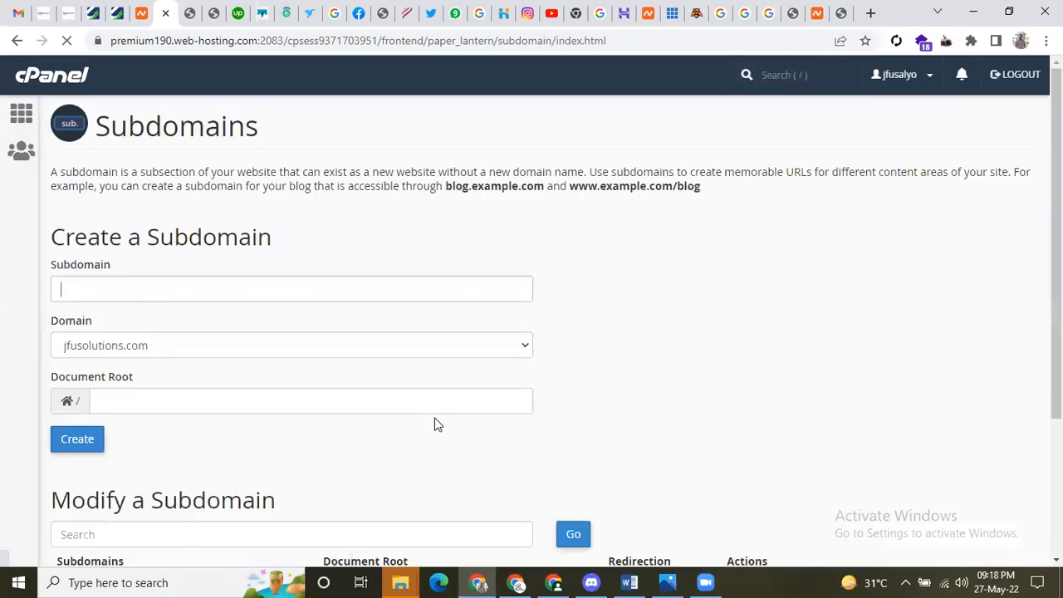
{"action": "scroll", "coordinate": [260, 392], "scroll_direction": "down", "scroll_amount": 3}
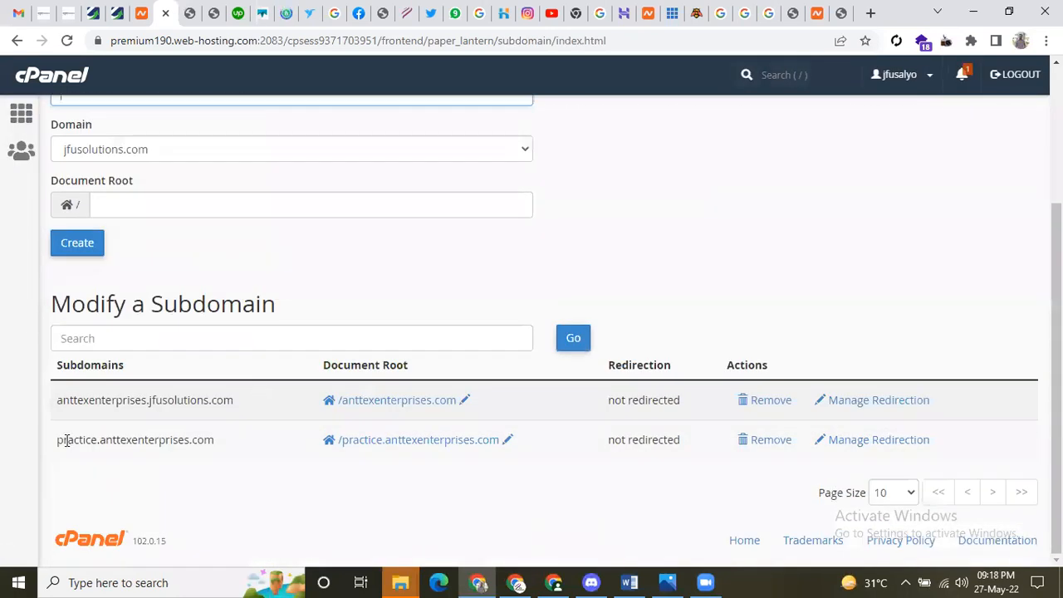
Open the /practice.anttexenterprises.com document root in a new tab, then return to the Subdomains tab
{"action": "right_click", "coordinate": [347, 445]}
{"action": "left_click", "coordinate": [417, 304]}
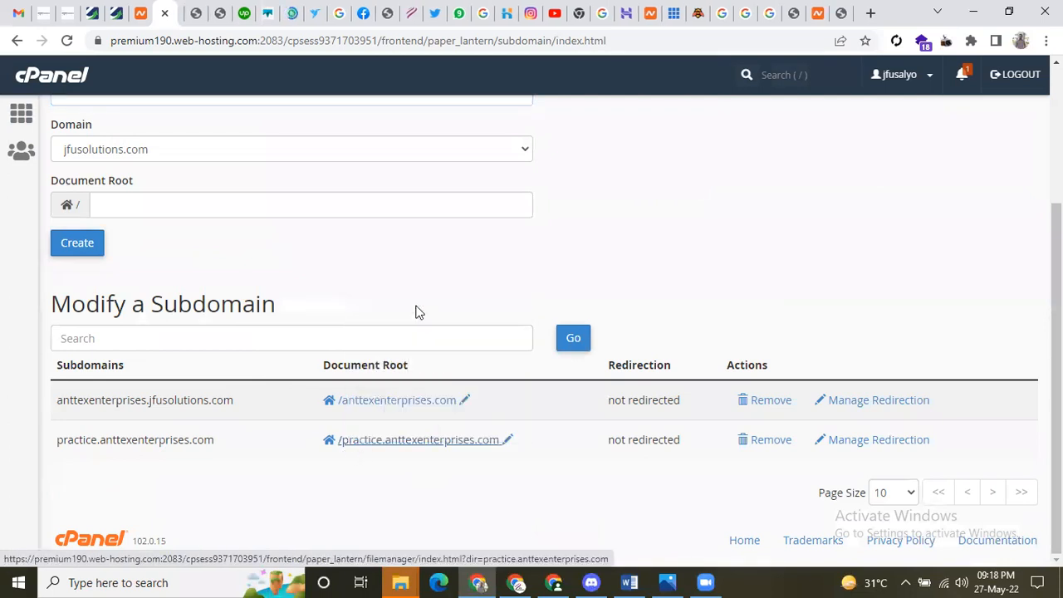
{"action": "left_click", "coordinate": [188, 10]}
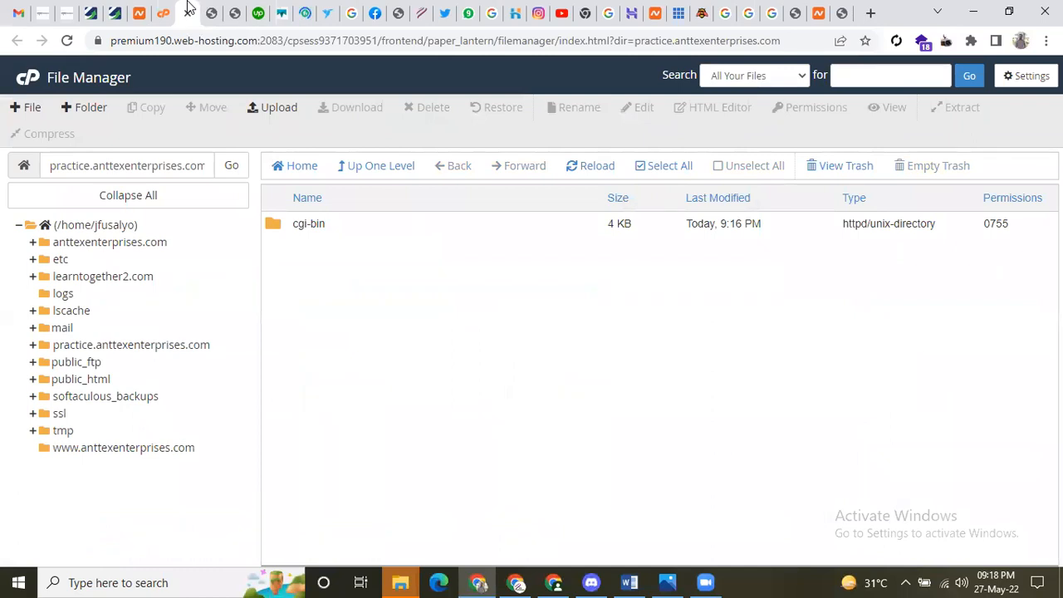
{"action": "left_click", "coordinate": [164, 10]}
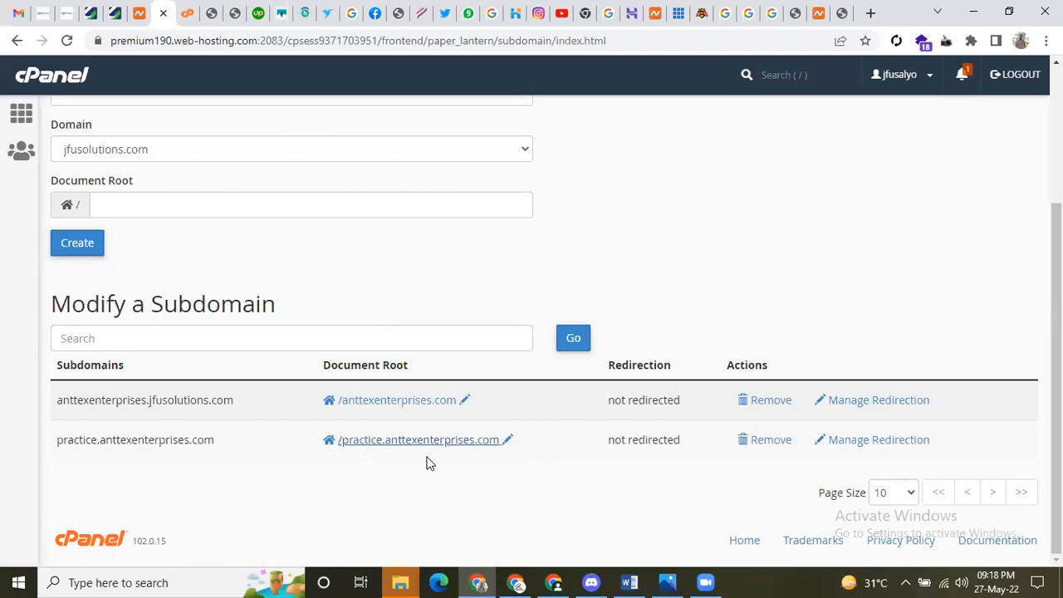
Return to the cPanel home page and scroll down to the Files section
{"action": "scroll", "coordinate": [428, 462], "scroll_direction": "up", "scroll_amount": 3}
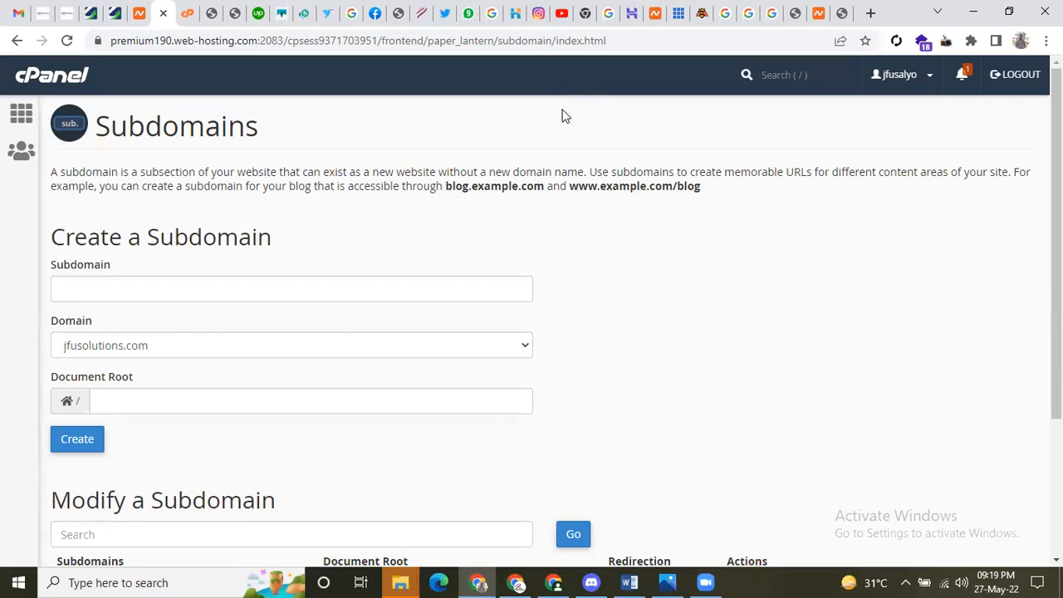
{"action": "scroll", "coordinate": [440, 294], "scroll_direction": "down", "scroll_amount": 3}
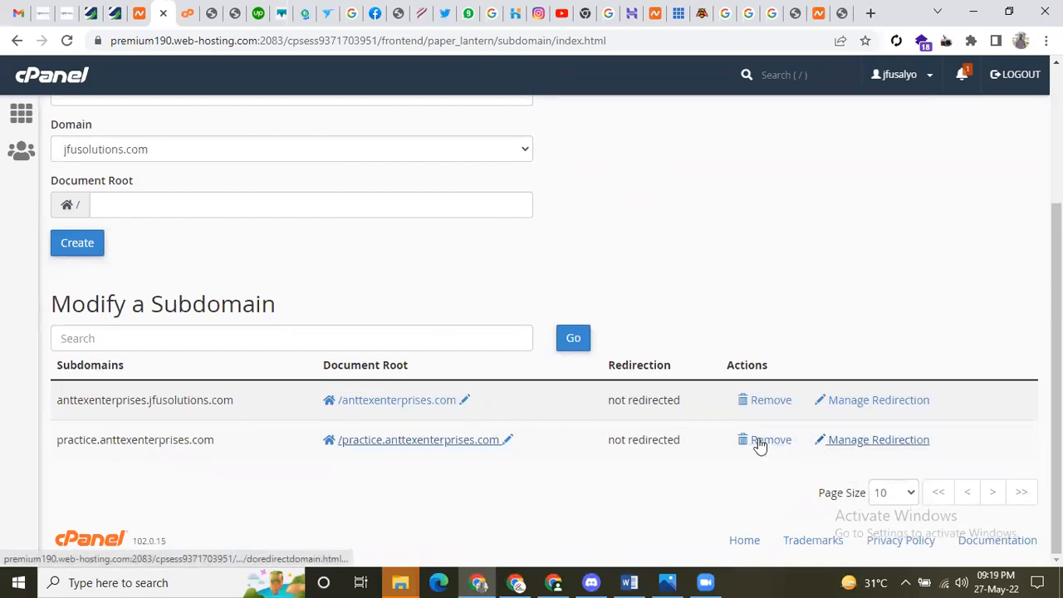
{"action": "scroll", "coordinate": [455, 396], "scroll_direction": "up", "scroll_amount": 3}
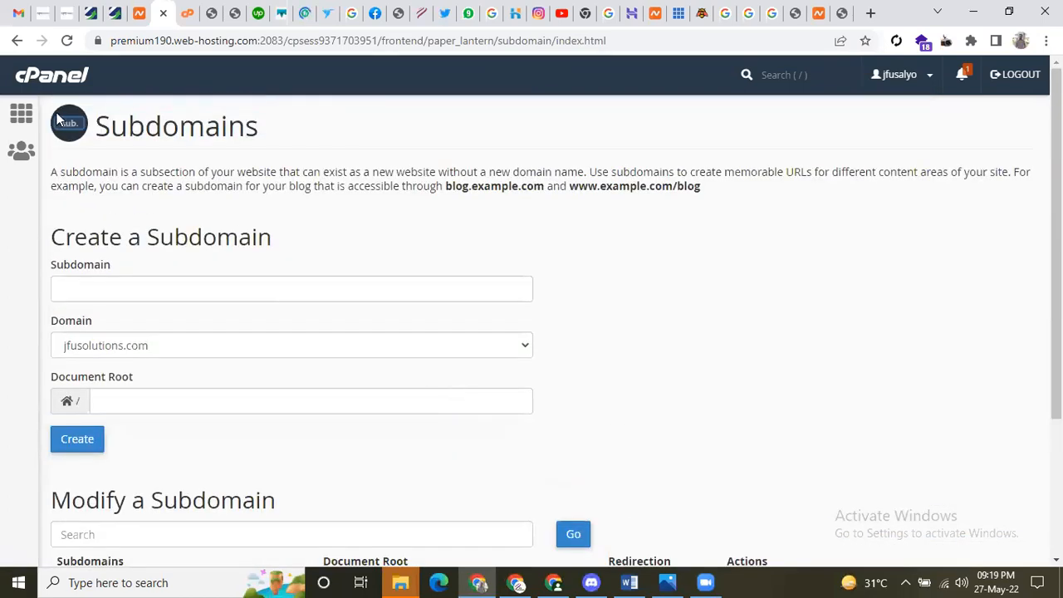
{"action": "left_click", "coordinate": [25, 115]}
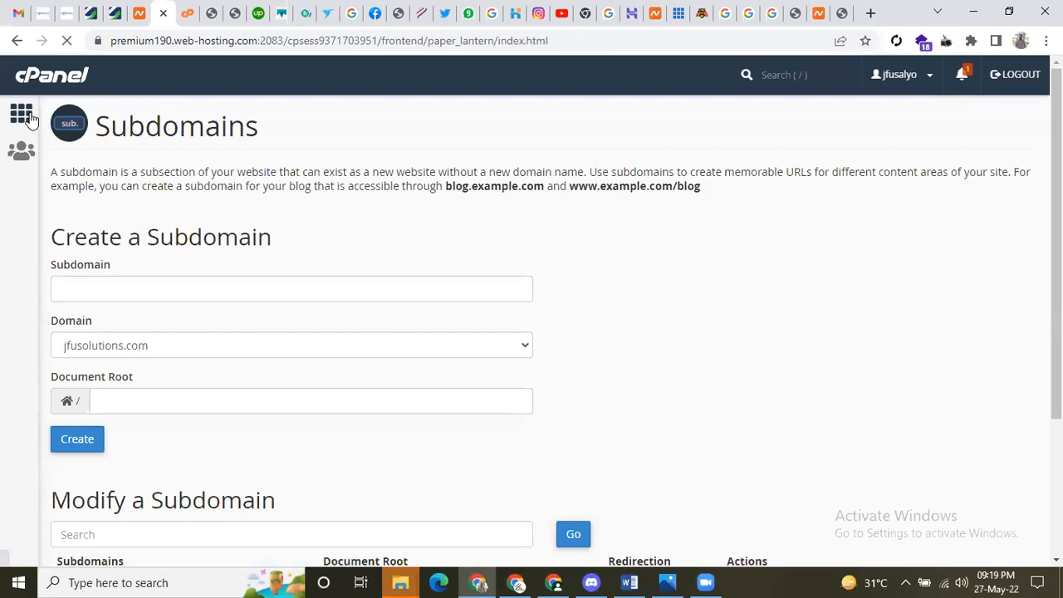
{"action": "scroll", "coordinate": [267, 297], "scroll_direction": "down", "scroll_amount": 3}
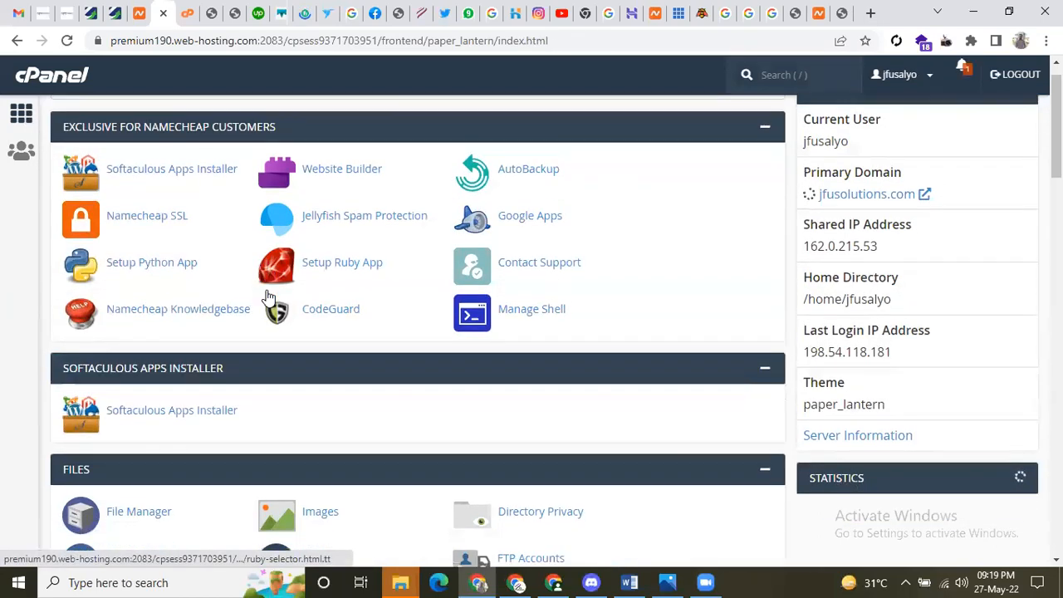
{"action": "scroll", "coordinate": [267, 297], "scroll_direction": "down", "scroll_amount": 2}
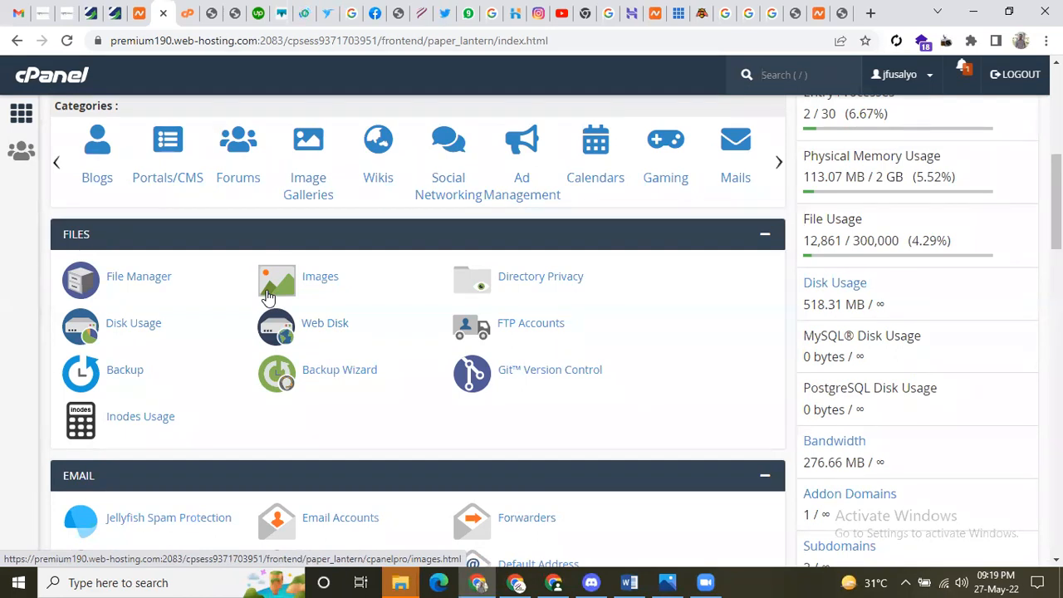
{"action": "scroll", "coordinate": [268, 297], "scroll_direction": "down", "scroll_amount": 1}
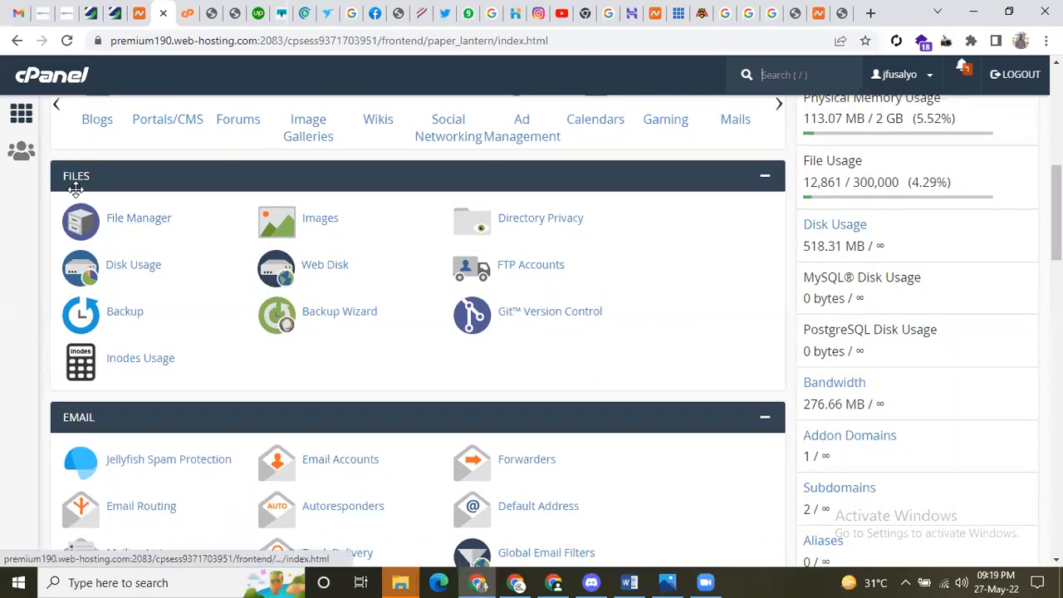
Open the practice.anttexenterprises.com folder (only cgi-bin) in File Manager, then switch back to cPanel - Main
{"action": "left_click", "coordinate": [139, 219]}
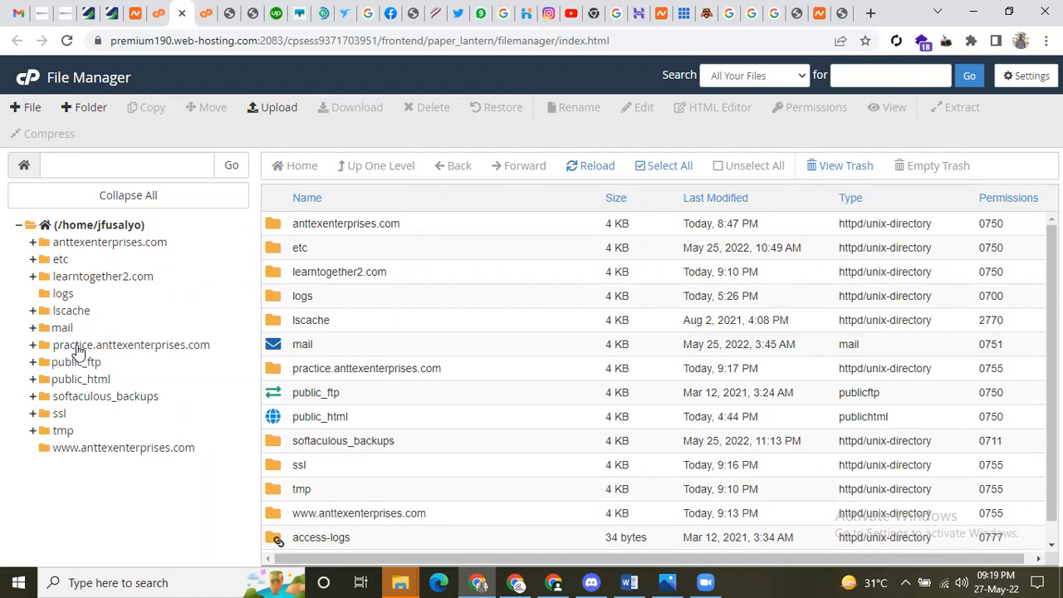
{"action": "left_click", "coordinate": [179, 345]}
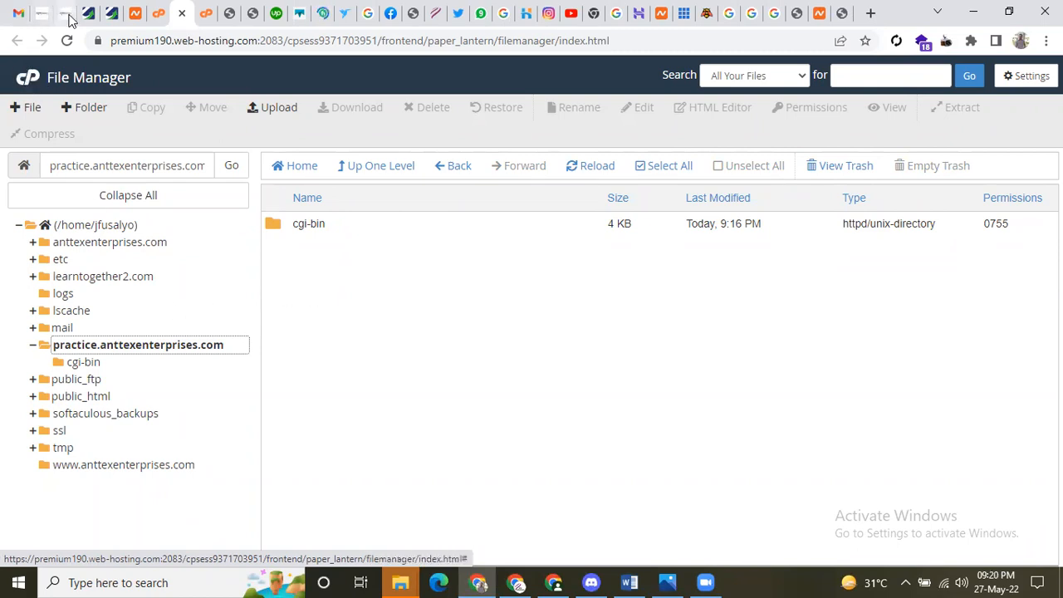
{"action": "left_click", "coordinate": [159, 13]}
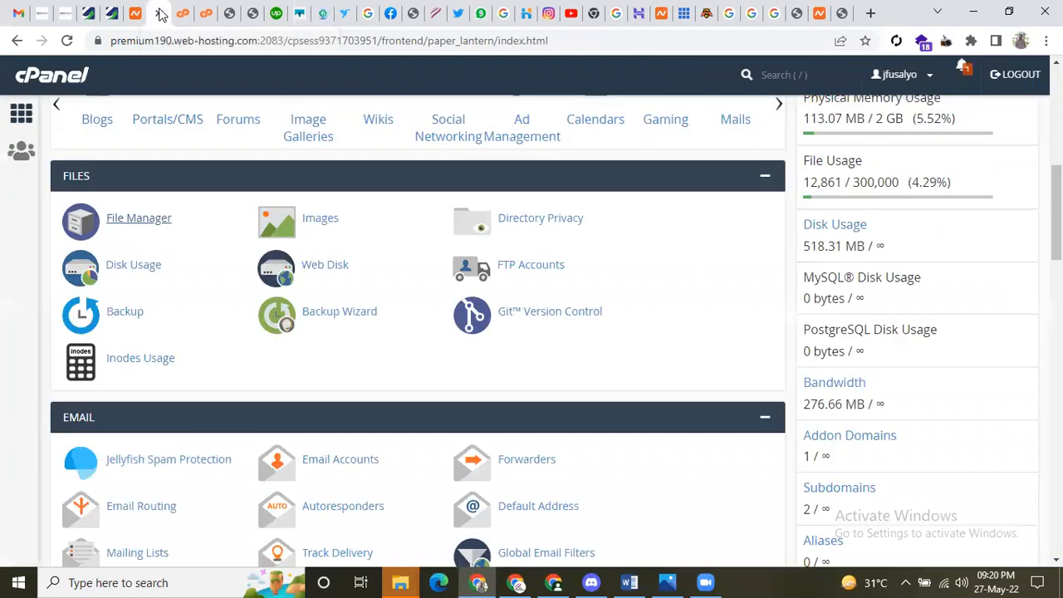
{"action": "scroll", "coordinate": [111, 302], "scroll_direction": "up", "scroll_amount": 5}
{"action": "left_click", "coordinate": [99, 371]}
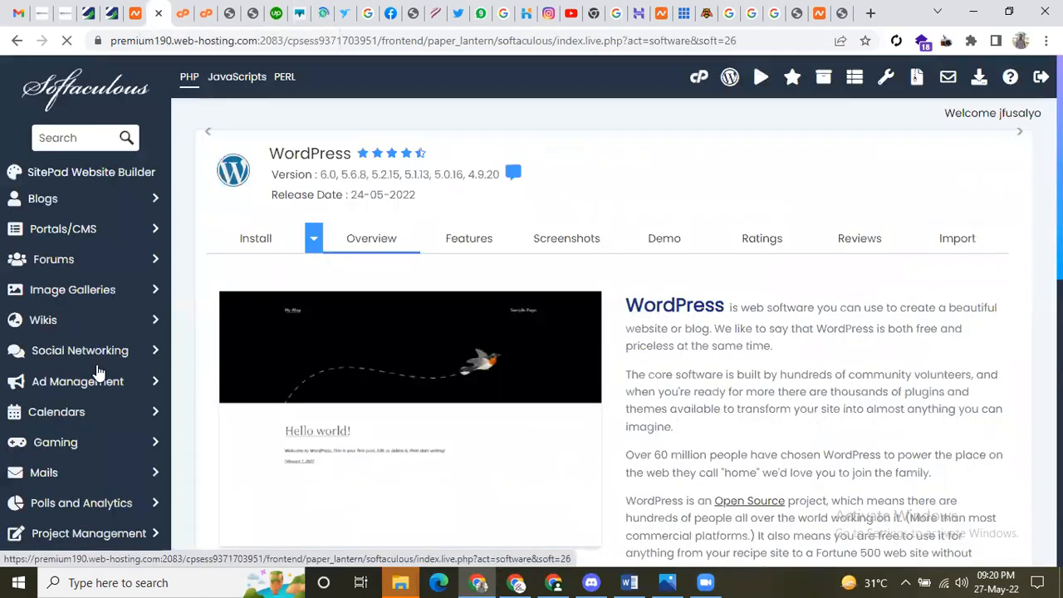
{"action": "scroll", "coordinate": [398, 451], "scroll_direction": "down", "scroll_amount": 2}
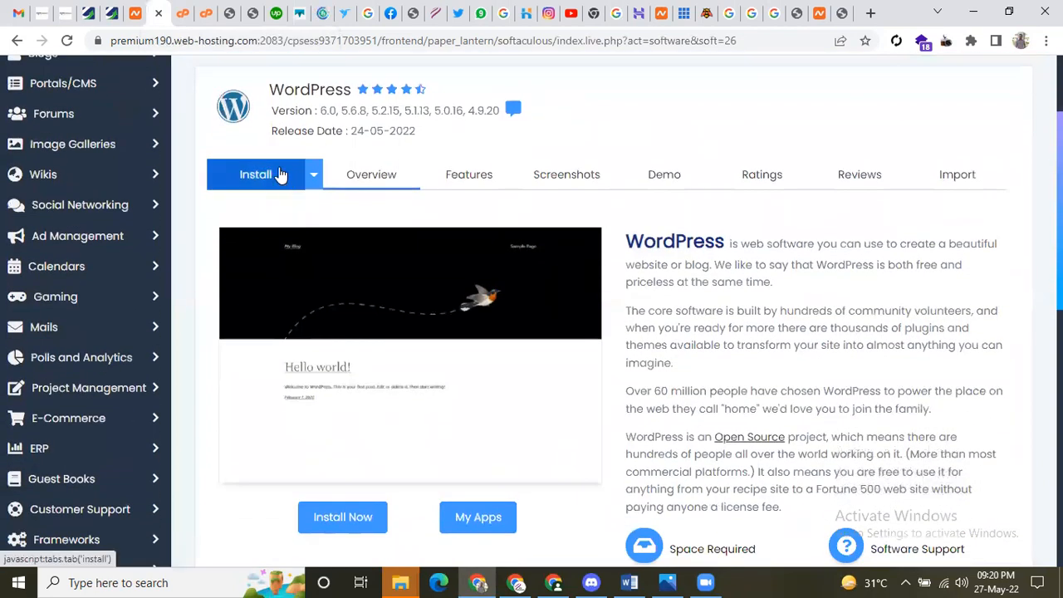
{"action": "left_click", "coordinate": [280, 175]}
{"action": "left_click", "coordinate": [433, 343]}
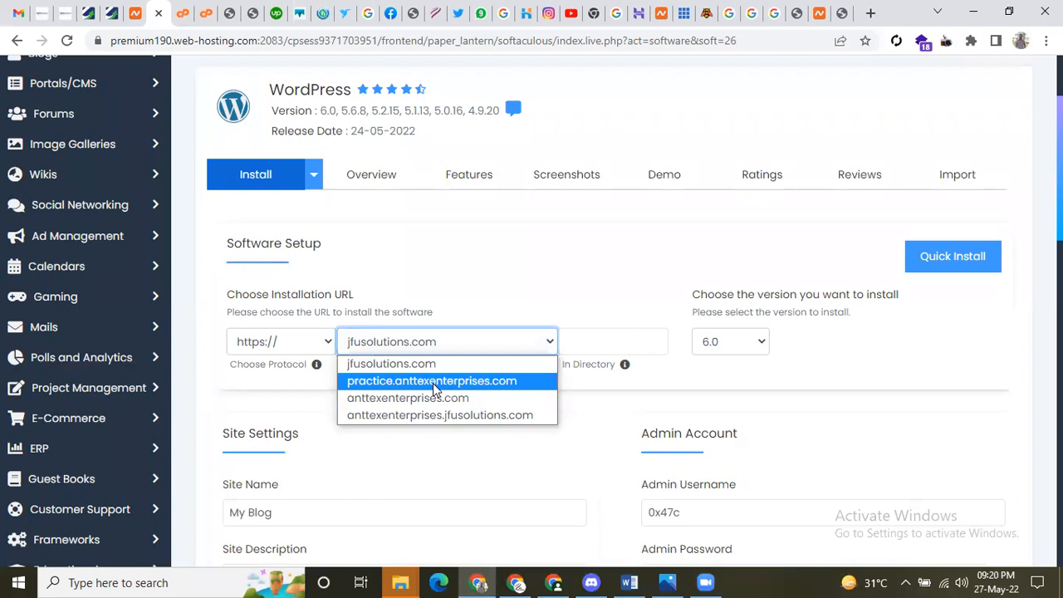
{"action": "left_click", "coordinate": [433, 382]}
{"action": "left_click", "coordinate": [309, 347]}
{"action": "left_click", "coordinate": [288, 363]}
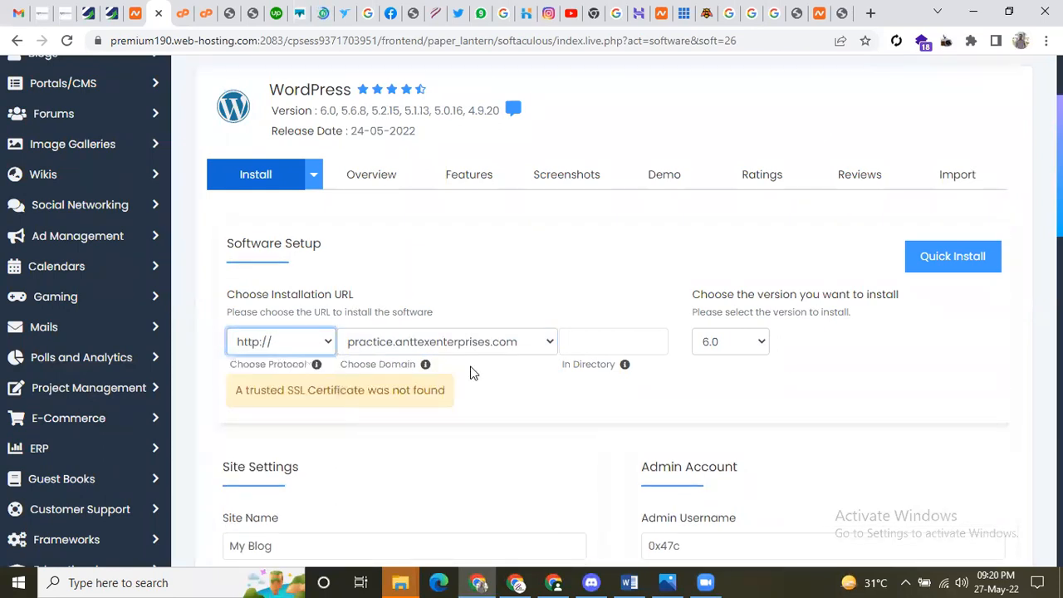
Replace the generated admin username with a custom username
{"action": "scroll", "coordinate": [744, 364], "scroll_direction": "down", "scroll_amount": 3}
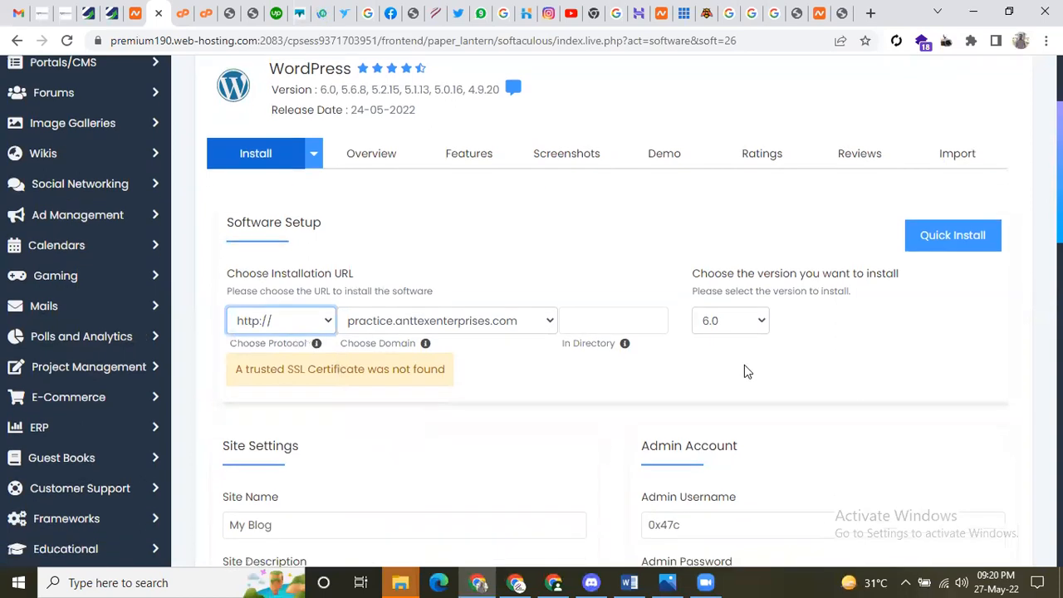
{"action": "double_click", "coordinate": [697, 270]}
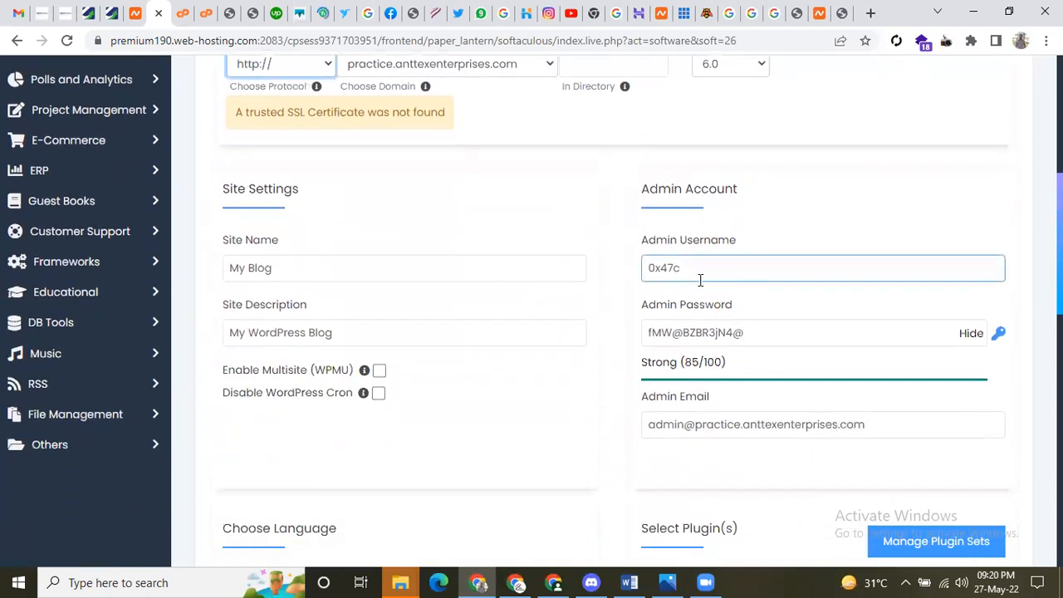
{"action": "type", "text": "pra"}
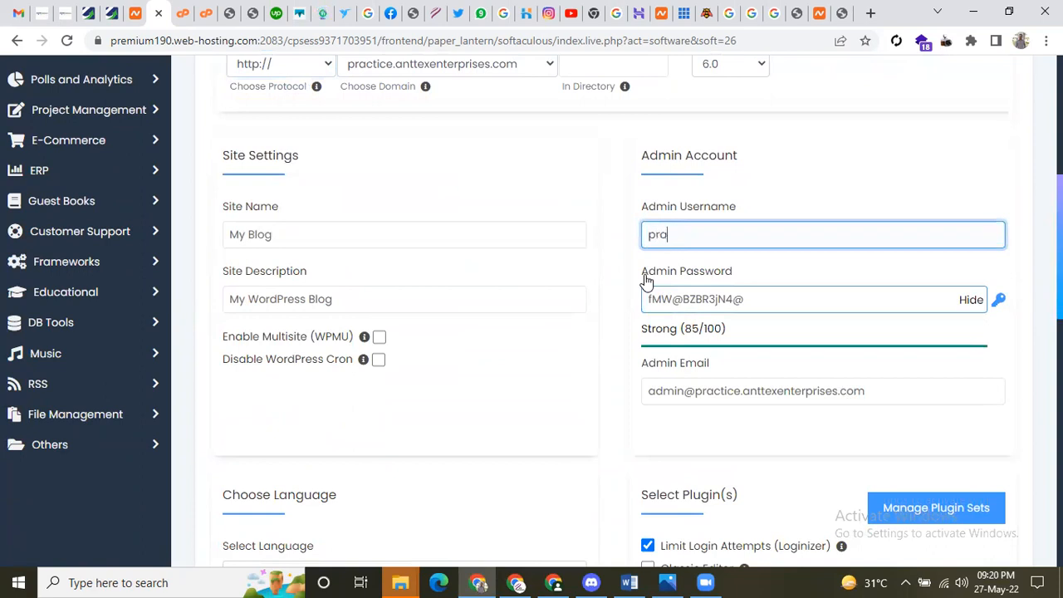
{"action": "type", "text": "ctice"}
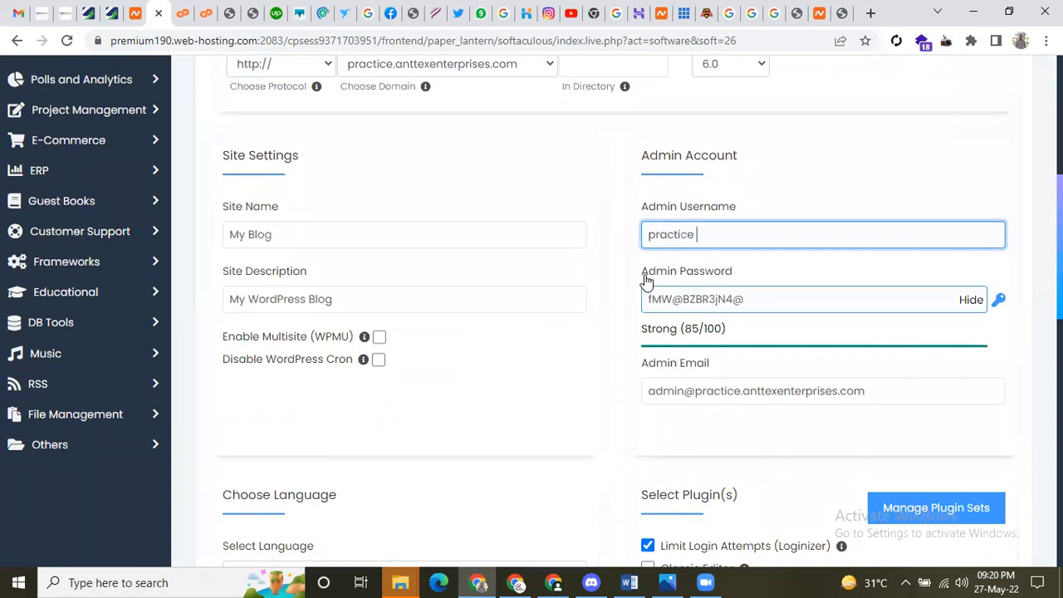
{"action": "type", "text": ".anttex"}
{"action": "key", "text": "Tab"}
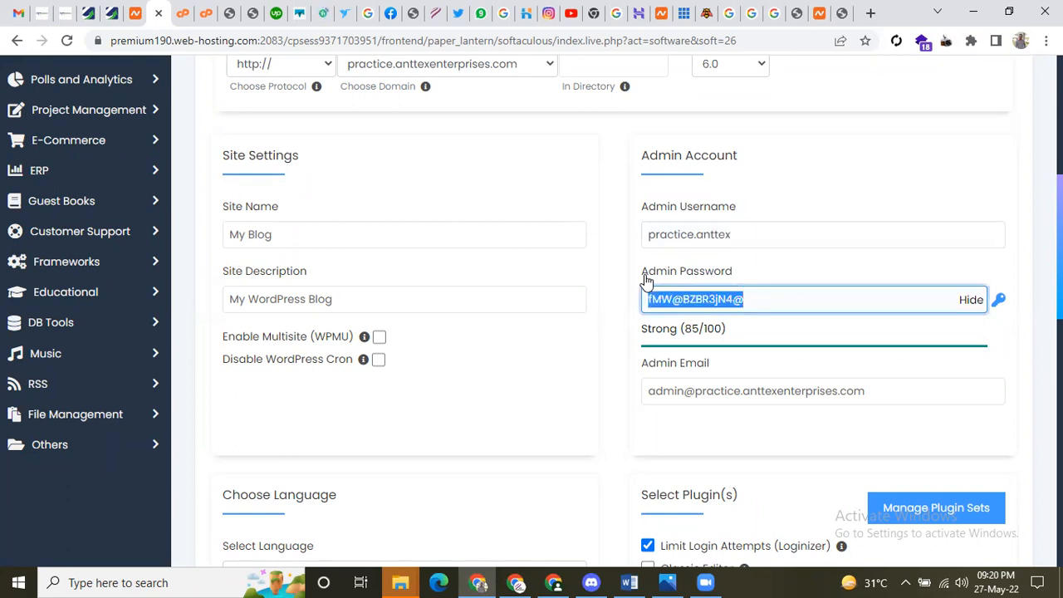
{"action": "scroll", "coordinate": [647, 281], "scroll_direction": "up", "scroll_amount": 1}
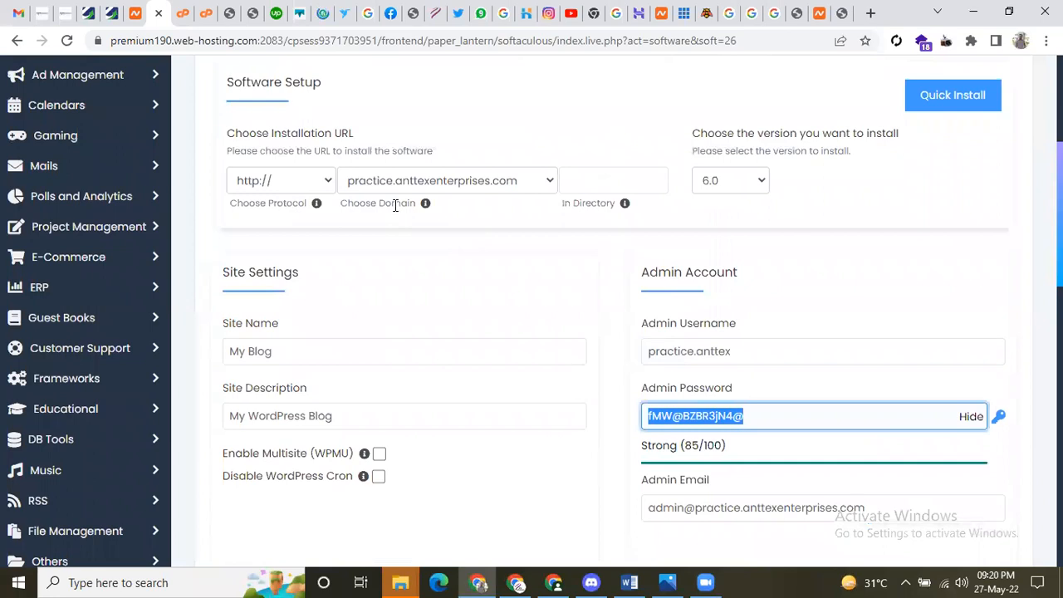
{"action": "left_click", "coordinate": [319, 180]}
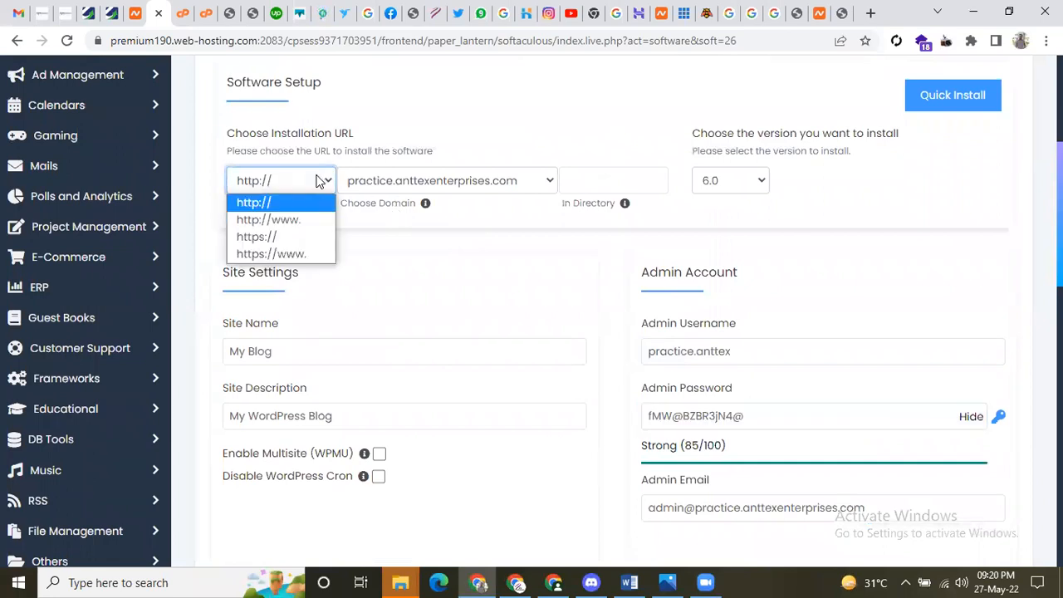
{"action": "left_click", "coordinate": [272, 238]}
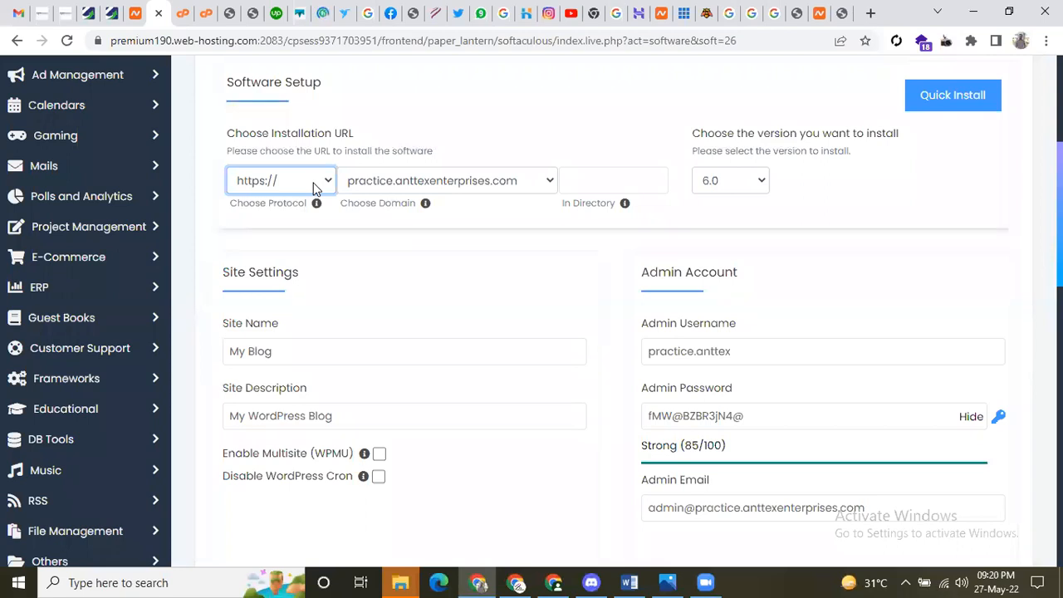
{"action": "left_click", "coordinate": [314, 187]}
{"action": "left_click", "coordinate": [301, 206]}
{"action": "left_click", "coordinate": [305, 189]}
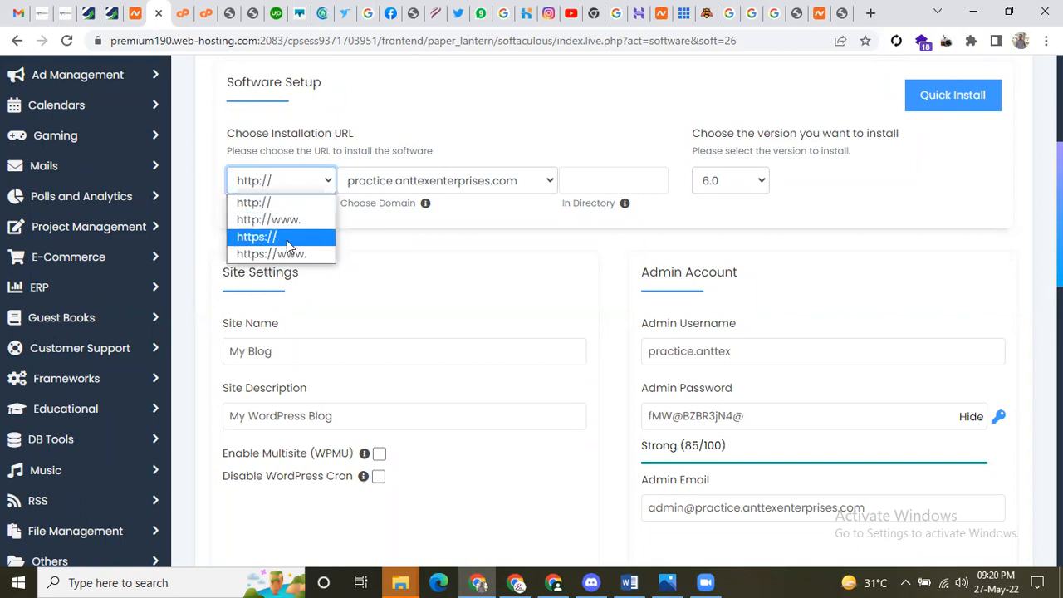
{"action": "left_click", "coordinate": [408, 179]}
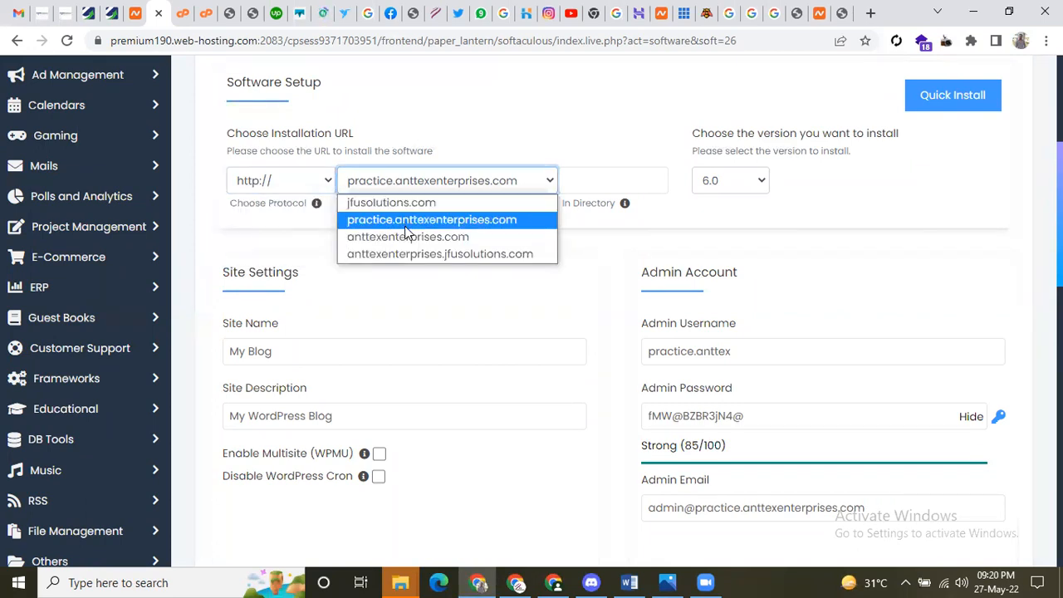
{"action": "left_click", "coordinate": [407, 202]}
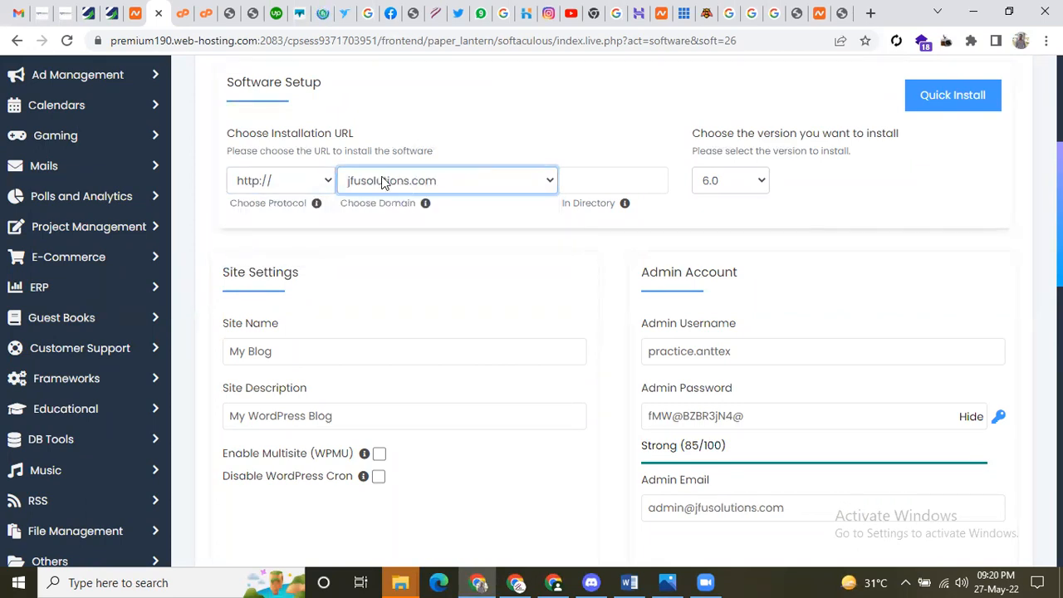
{"action": "left_click", "coordinate": [322, 181]}
{"action": "left_click", "coordinate": [295, 237]}
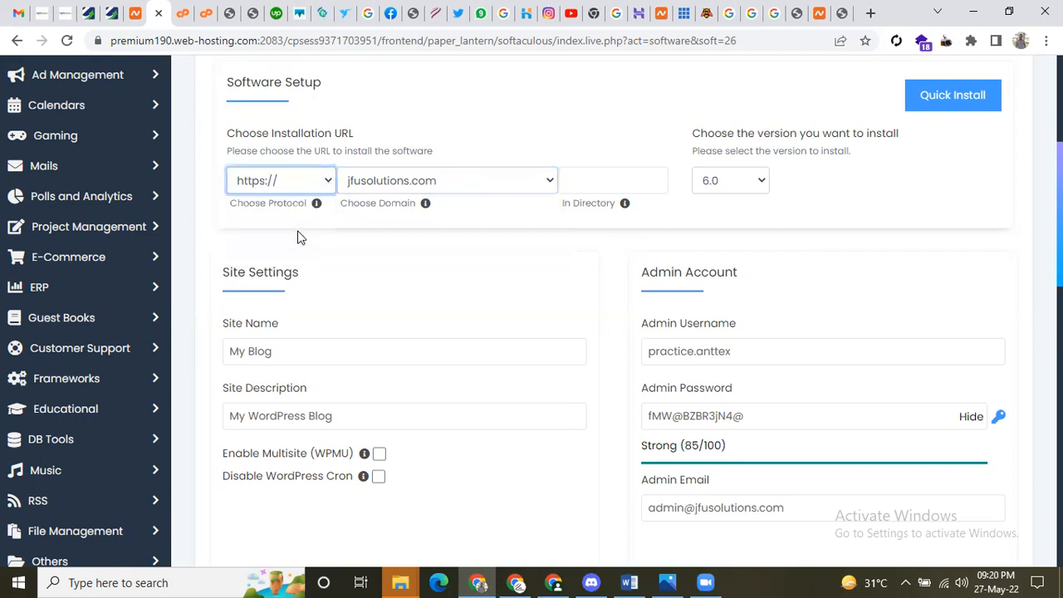
{"action": "left_click", "coordinate": [390, 184]}
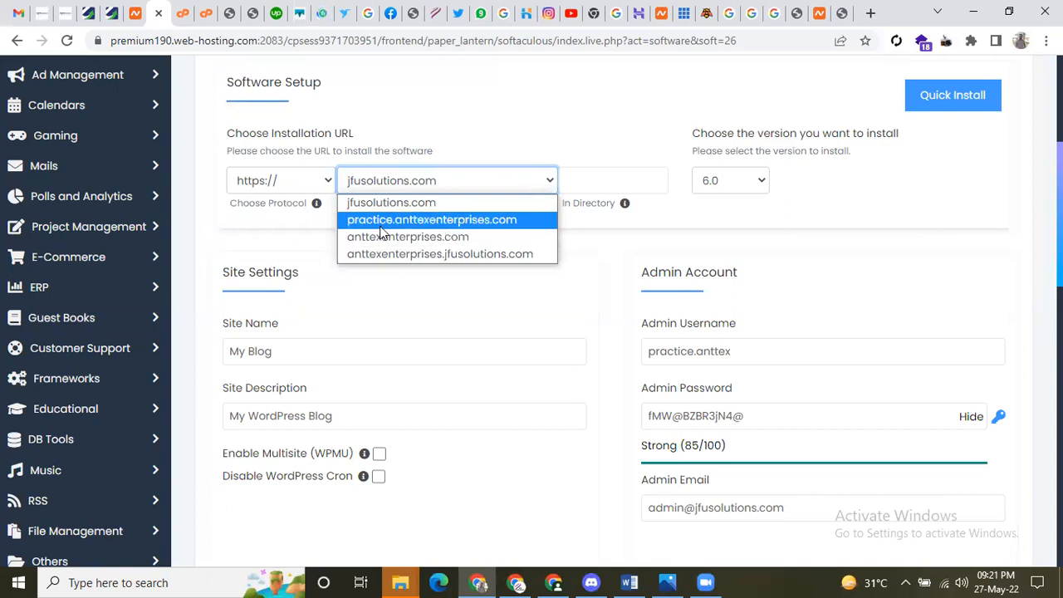
{"action": "left_click", "coordinate": [375, 220]}
{"action": "left_click", "coordinate": [288, 175]}
{"action": "left_click", "coordinate": [283, 204]}
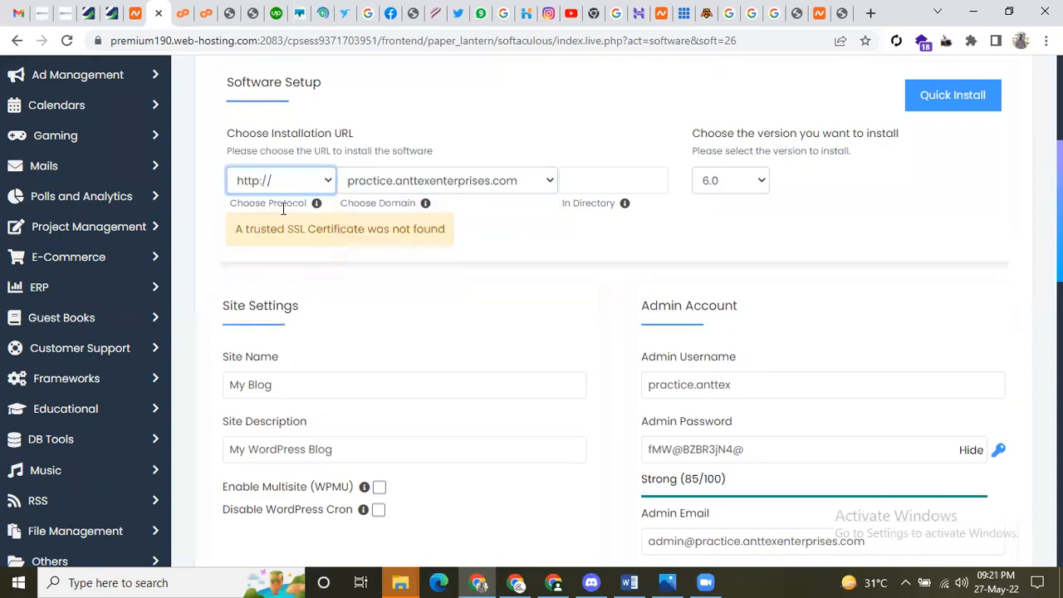
{"action": "left_click", "coordinate": [237, 233]}
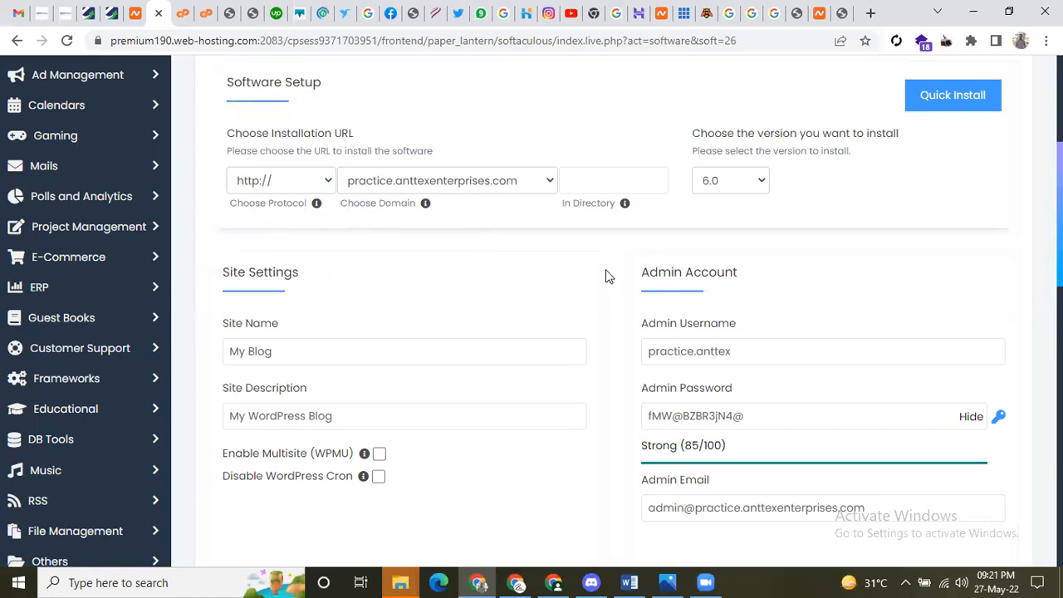
Replace the generated admin password with a new strong password
{"action": "scroll", "coordinate": [607, 275], "scroll_direction": "down", "scroll_amount": 1}
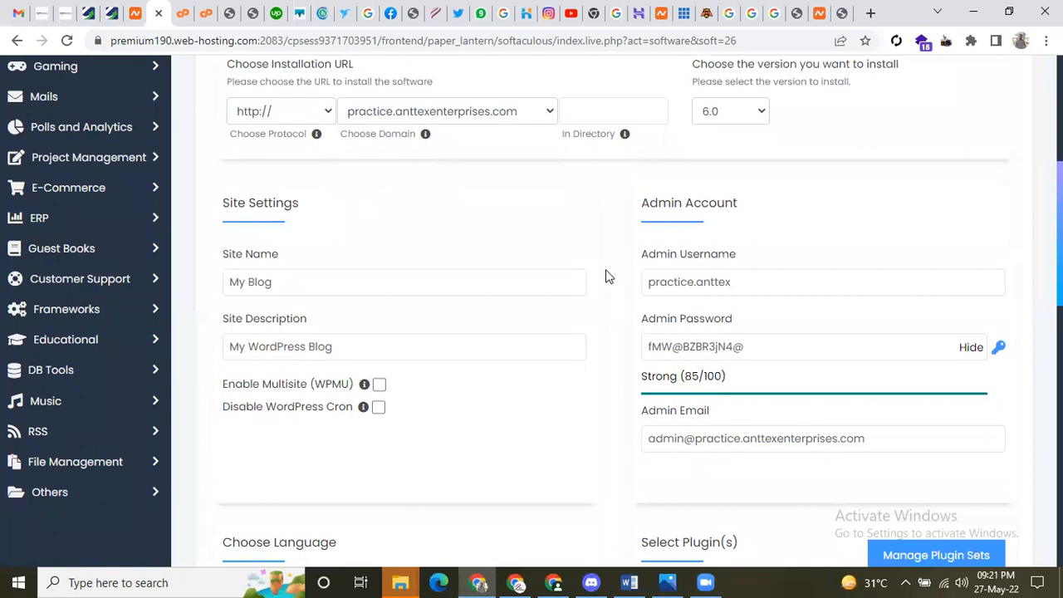
{"action": "scroll", "coordinate": [607, 276], "scroll_direction": "down", "scroll_amount": 1}
{"action": "left_click", "coordinate": [731, 273]}
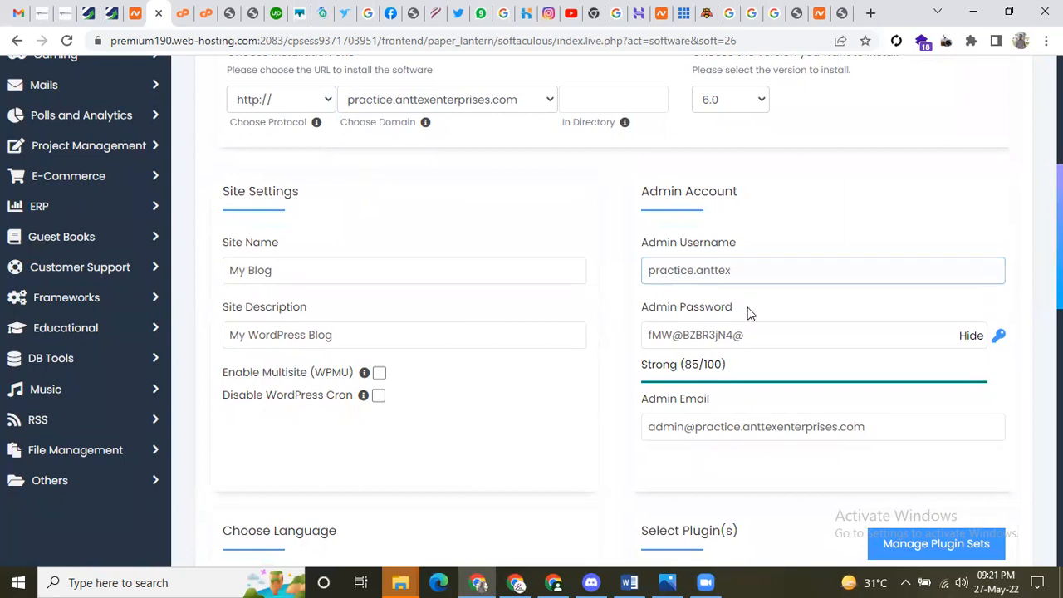
{"action": "triple_click", "coordinate": [749, 332]}
{"action": "left_click", "coordinate": [749, 330]}
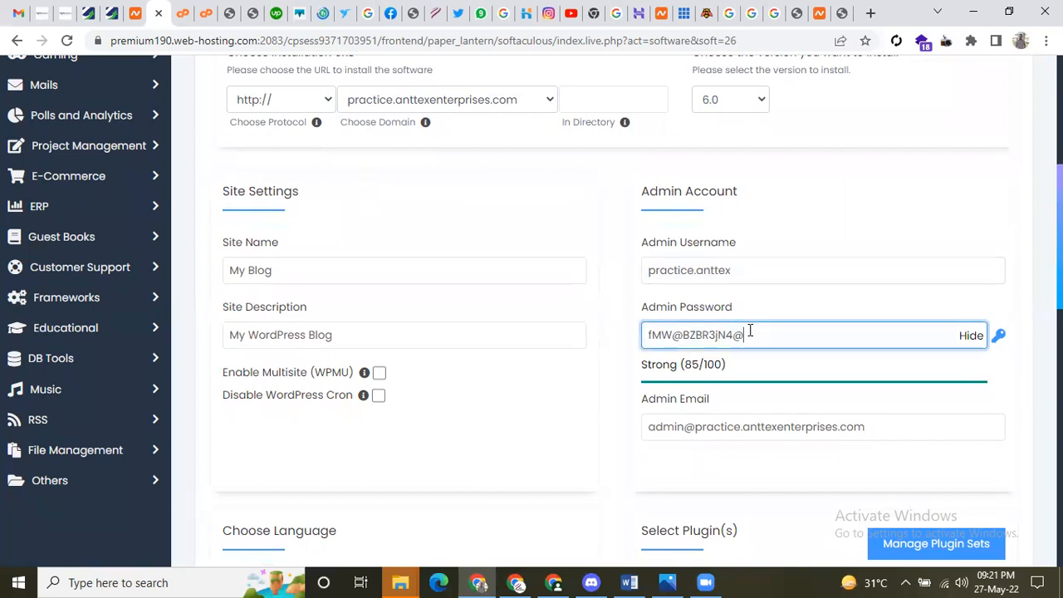
{"action": "key", "text": "BackSpace"}
{"action": "key", "text": "BackSpace"}
{"action": "key", "text": "BackSpace"}
{"action": "key", "text": "BackSpace"}
{"action": "key", "text": "BackSpace"}
{"action": "key", "text": "BackSpace"}
{"action": "key", "text": "BackSpace"}
{"action": "key", "text": "BackSpace"}
{"action": "key", "text": "BackSpace"}
{"action": "key", "text": "BackSpace"}
{"action": "key", "text": "BackSpace"}
{"action": "key", "text": "BackSpace"}
{"action": "key", "text": "BackSpace"}
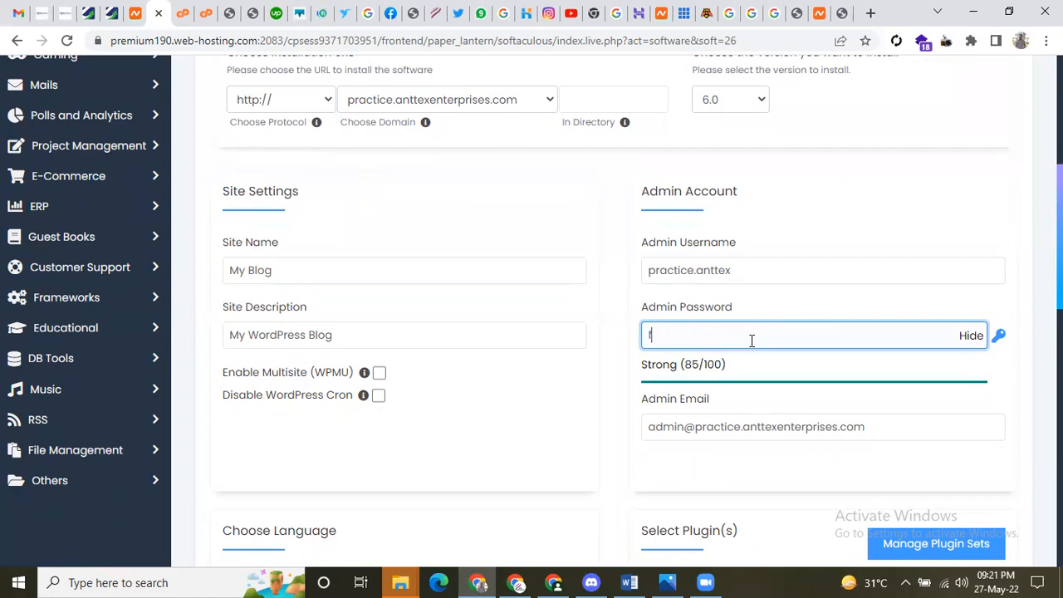
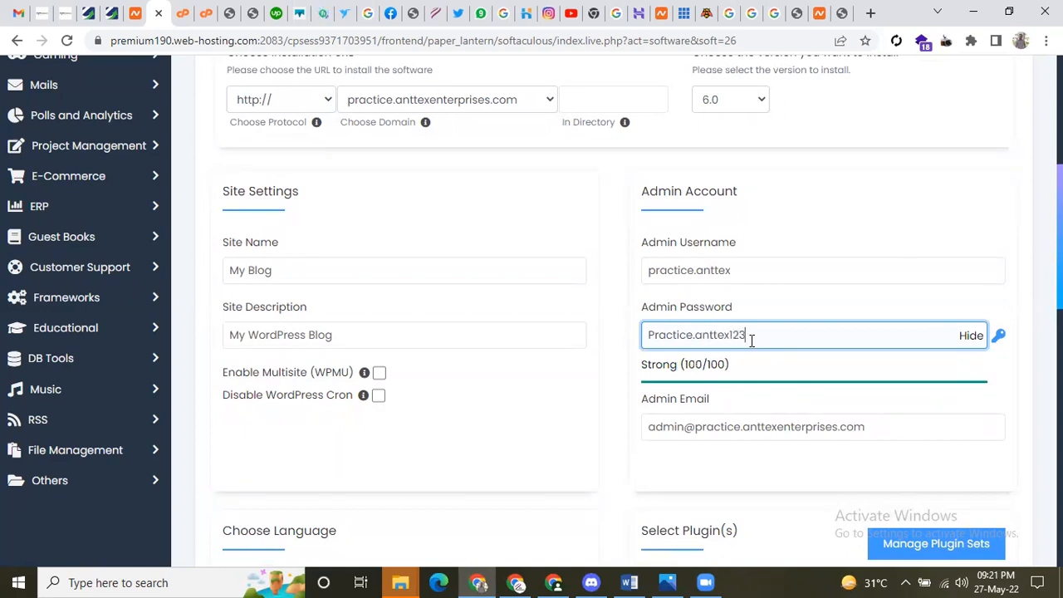
Rename the site to Practice Anttex and expand the Advanced Options section
{"action": "scroll", "coordinate": [662, 341], "scroll_direction": "down", "scroll_amount": 1}
{"action": "left_click_drag", "start_coordinate": [354, 203], "coordinate": [191, 203]}
{"action": "type", "text": "Practice Antte"}
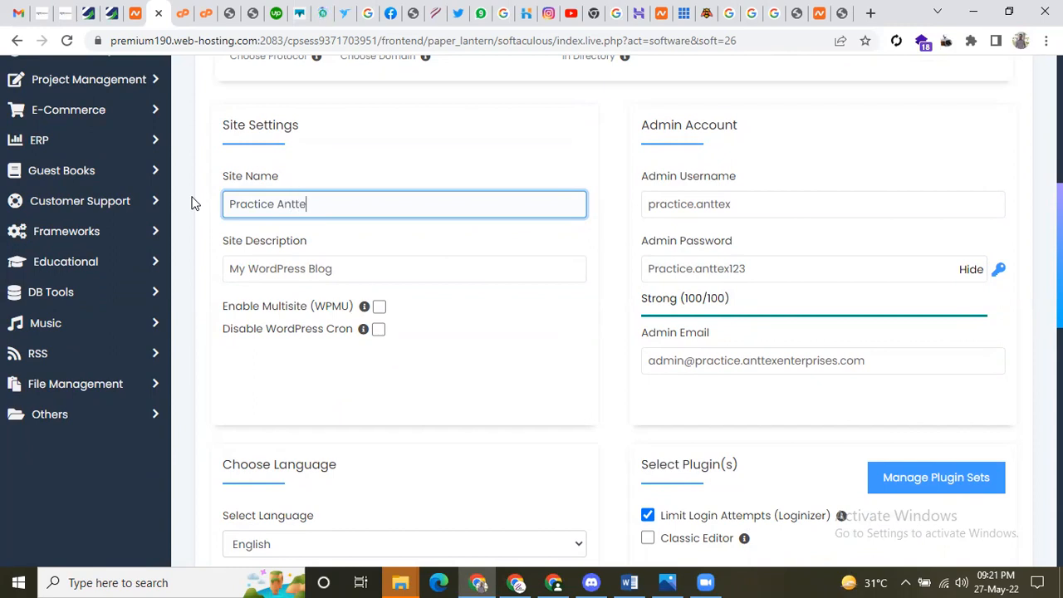
{"action": "left_click", "coordinate": [368, 273]}
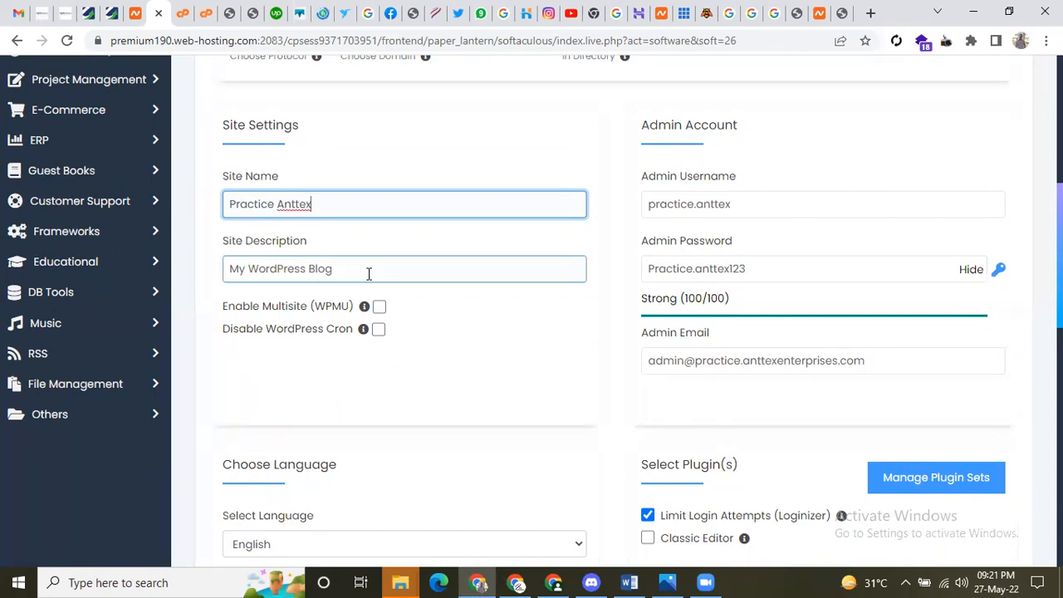
{"action": "scroll", "coordinate": [369, 278], "scroll_direction": "down", "scroll_amount": 3}
{"action": "scroll", "coordinate": [368, 281], "scroll_direction": "down", "scroll_amount": 3}
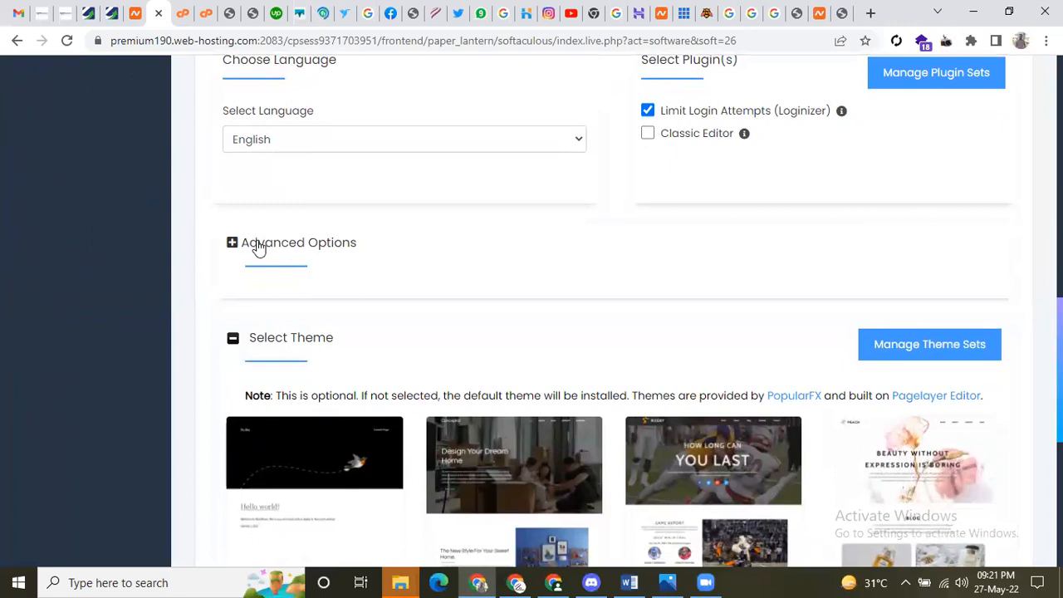
{"action": "scroll", "coordinate": [257, 246], "scroll_direction": "up", "scroll_amount": 9}
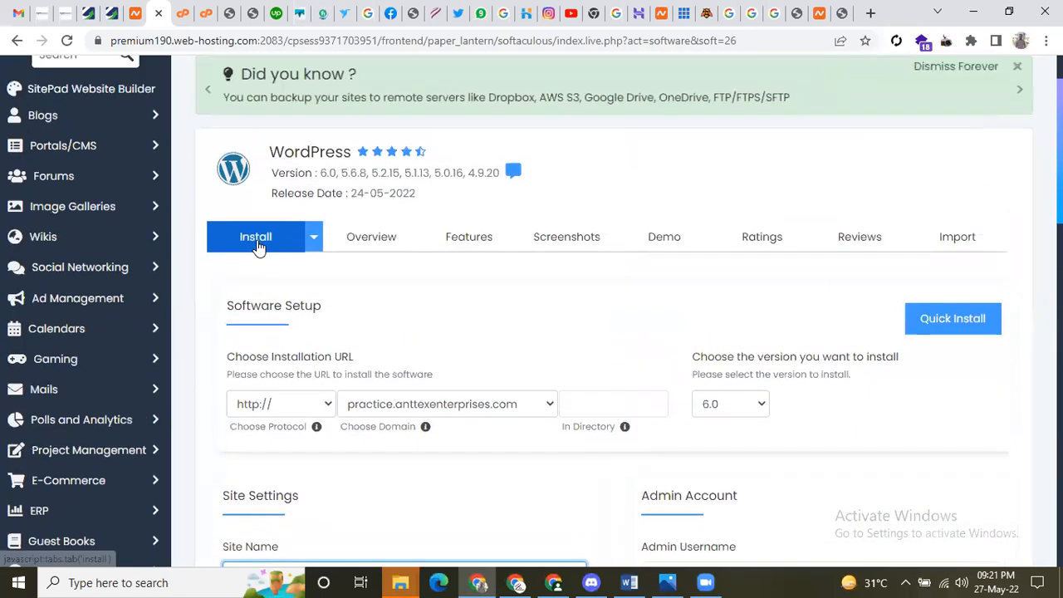
{"action": "scroll", "coordinate": [257, 247], "scroll_direction": "down", "scroll_amount": 2}
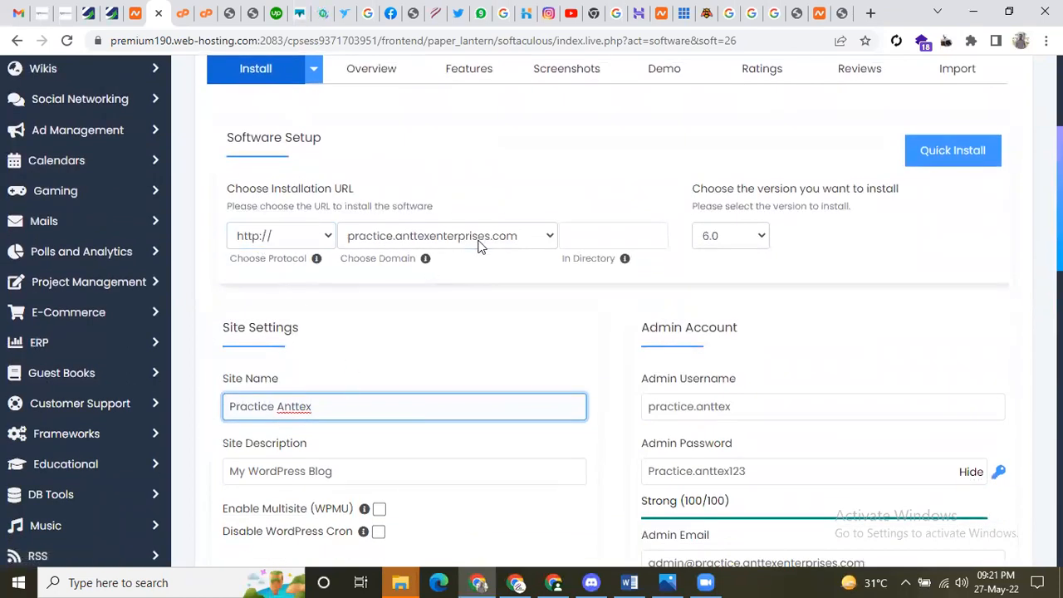
{"action": "scroll", "coordinate": [456, 391], "scroll_direction": "down", "scroll_amount": 5}
{"action": "scroll", "coordinate": [374, 309], "scroll_direction": "down", "scroll_amount": 2}
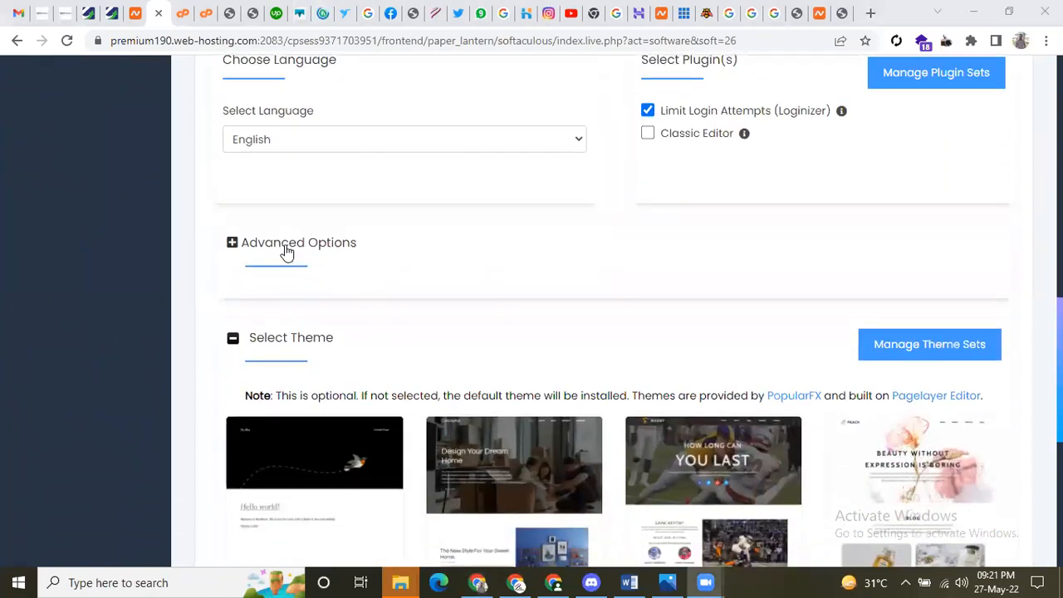
{"action": "left_click", "coordinate": [301, 249]}
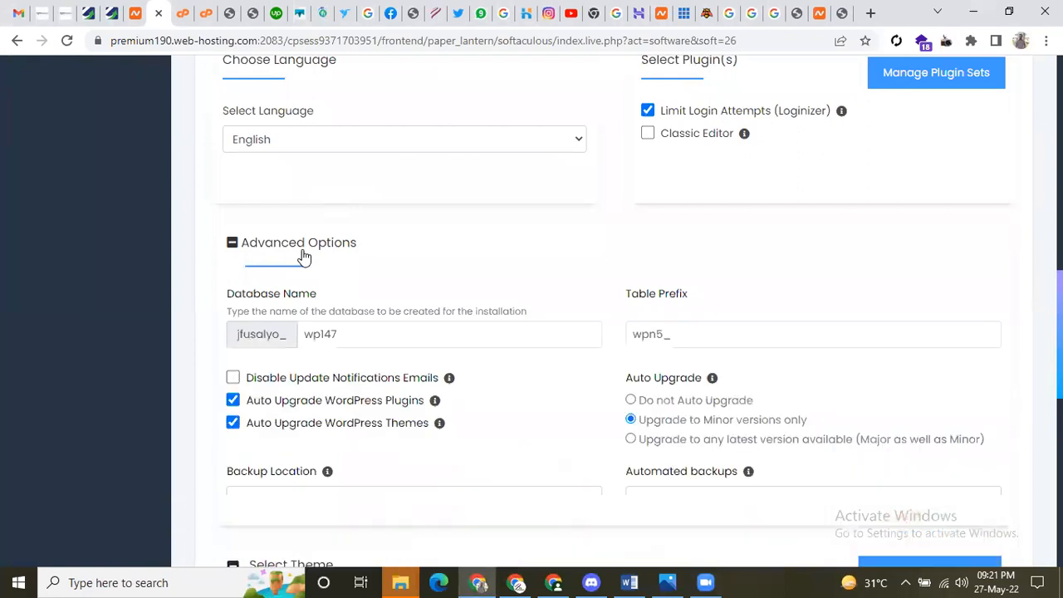
Overwrite the wp147 database name and keep practice.anttexenterprises.com as the install domain
{"action": "left_click_drag", "start_coordinate": [346, 332], "coordinate": [297, 335]}
{"action": "type", "text": "Oracti"}
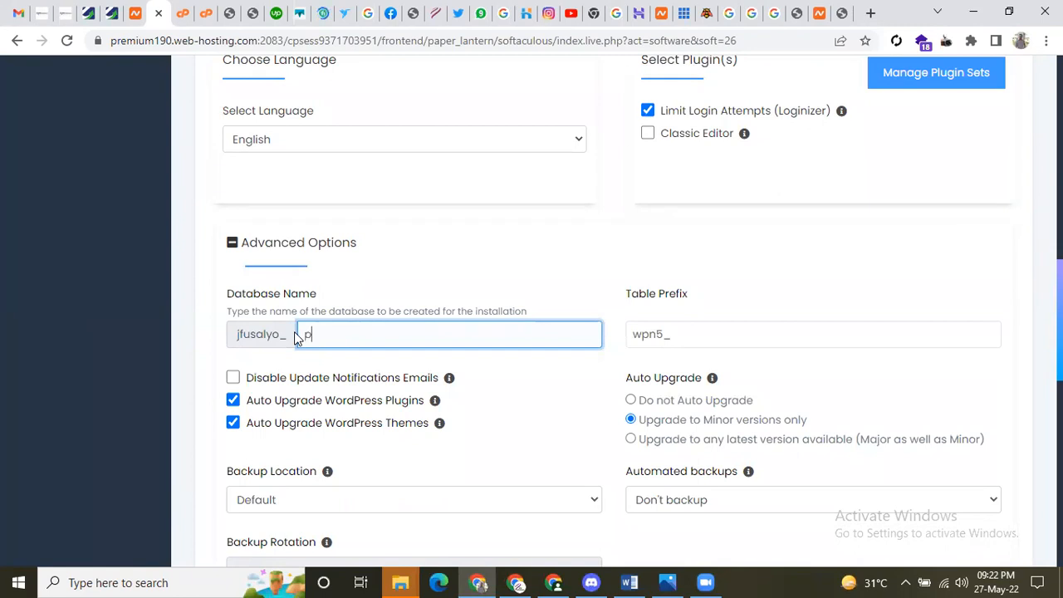
{"action": "type", "text": "ce"}
{"action": "scroll", "coordinate": [463, 427], "scroll_direction": "down", "scroll_amount": 6}
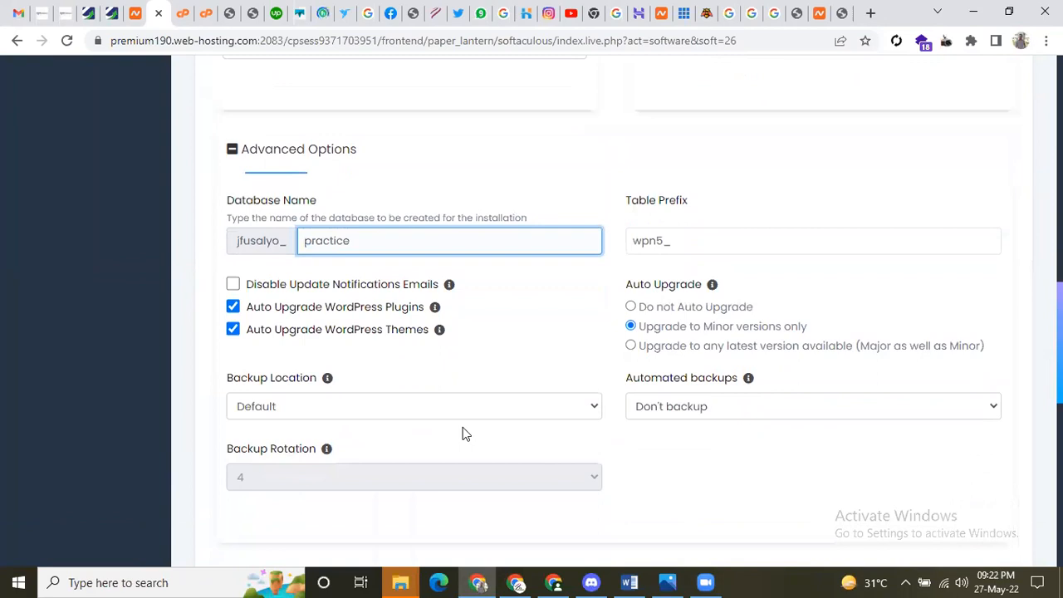
{"action": "scroll", "coordinate": [463, 427], "scroll_direction": "down", "scroll_amount": 1}
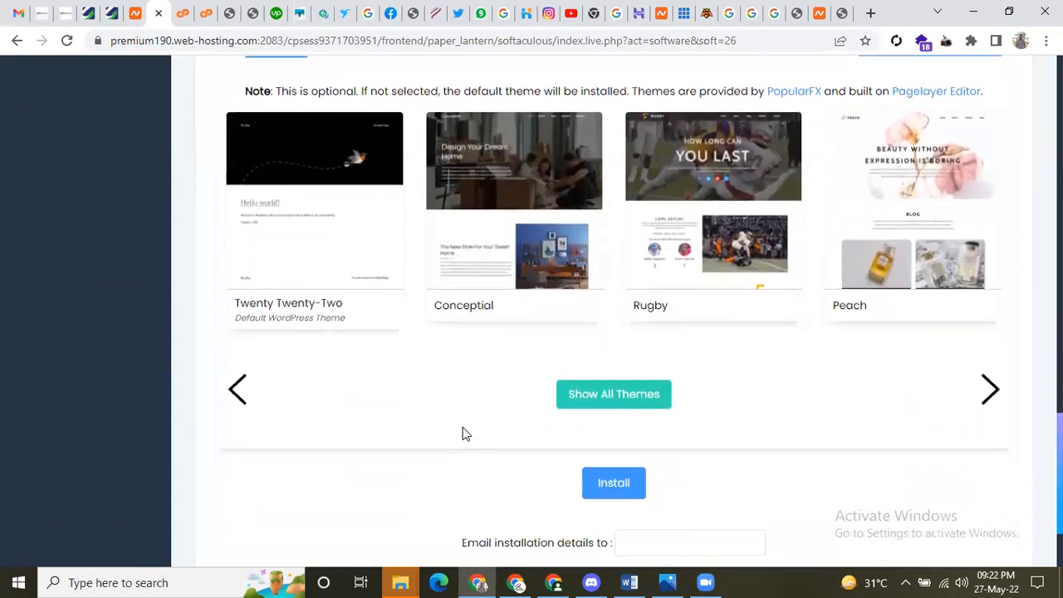
{"action": "scroll", "coordinate": [462, 427], "scroll_direction": "down", "scroll_amount": 1}
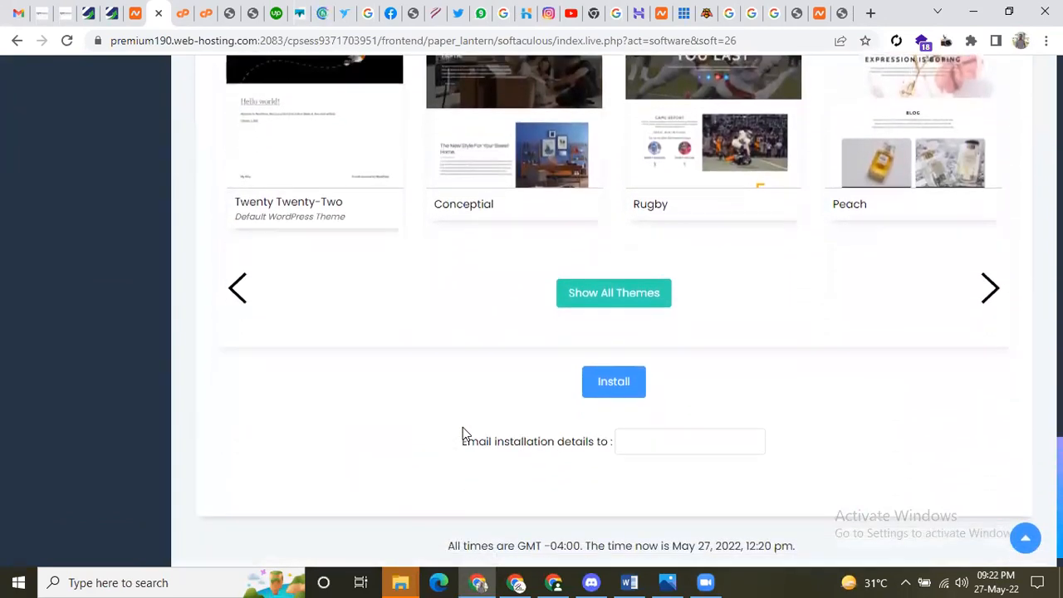
{"action": "scroll", "coordinate": [463, 426], "scroll_direction": "up", "scroll_amount": 10}
{"action": "scroll", "coordinate": [463, 426], "scroll_direction": "up", "scroll_amount": 6}
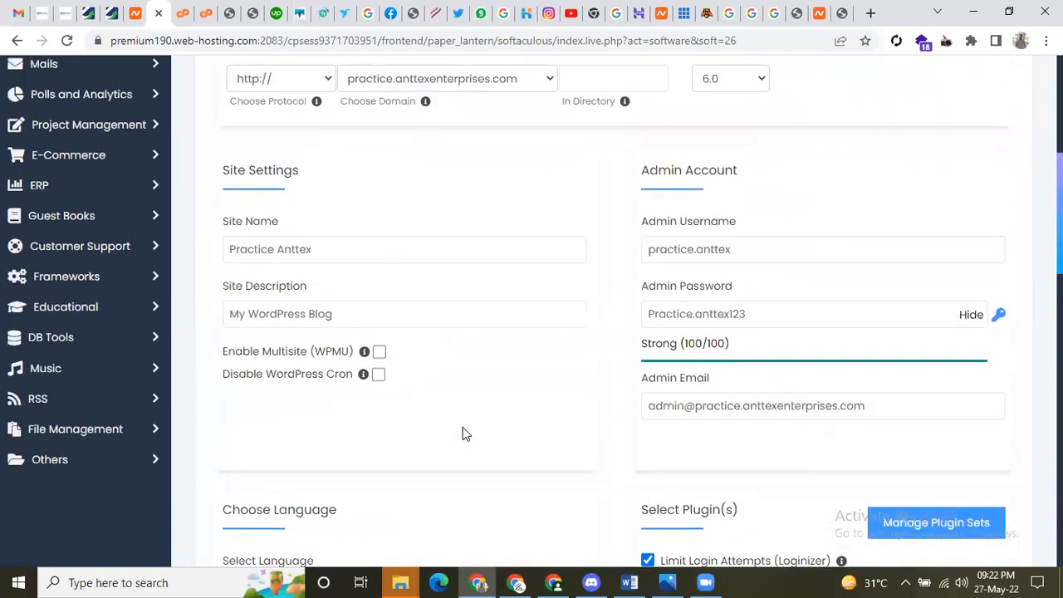
{"action": "scroll", "coordinate": [480, 391], "scroll_direction": "down", "scroll_amount": 2}
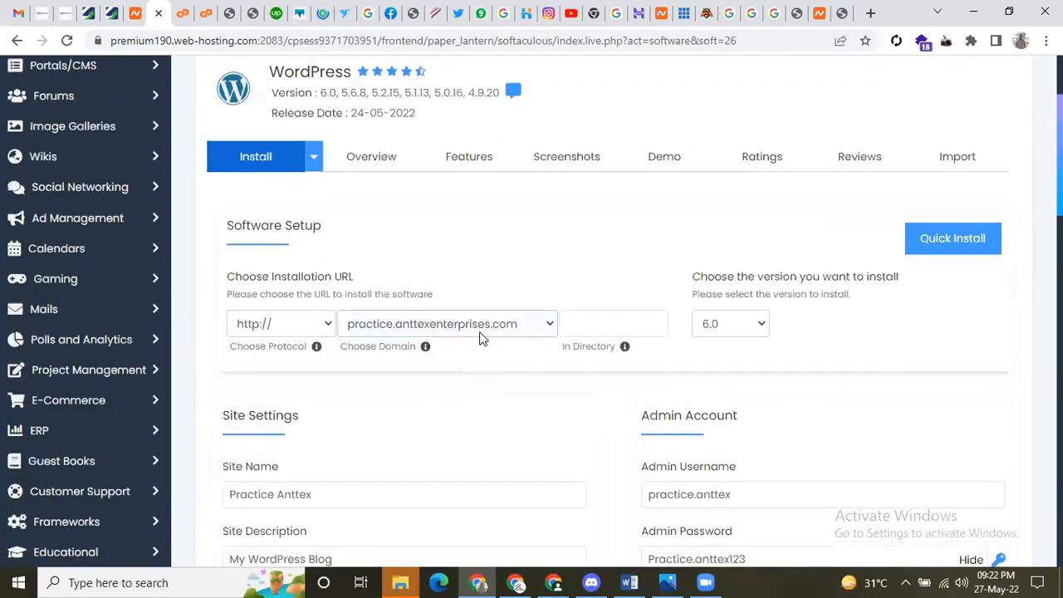
{"action": "left_click", "coordinate": [481, 333]}
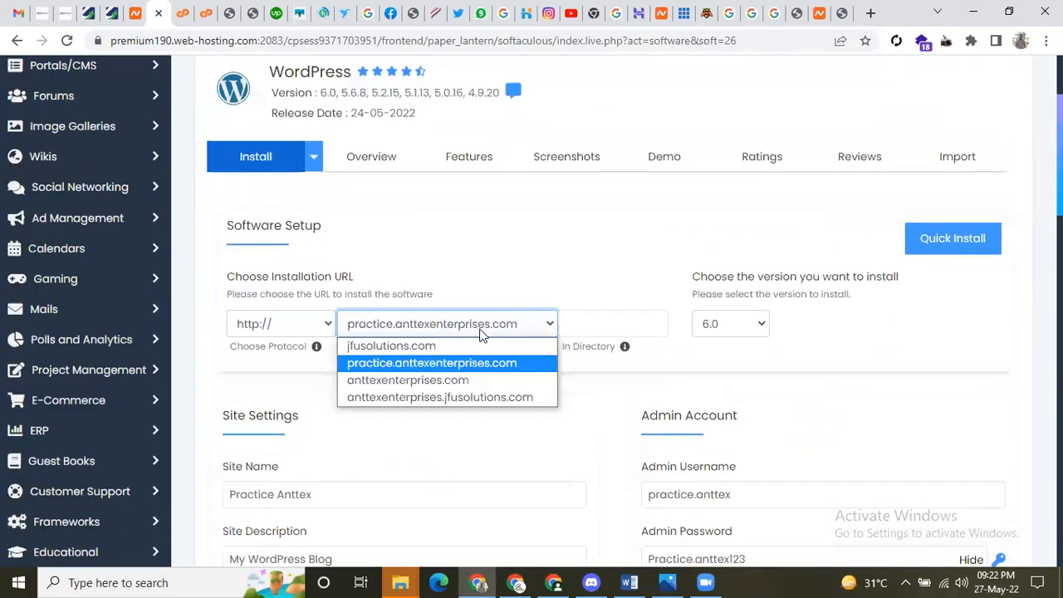
{"action": "left_click", "coordinate": [416, 369]}
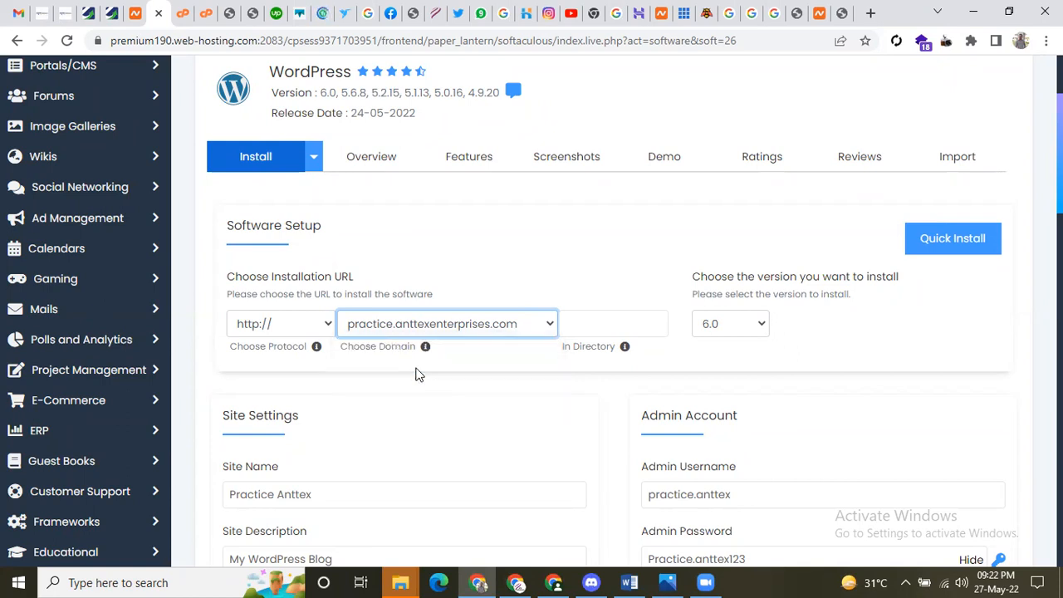
Shorten the database name to prac so the seven-character limit error clears
{"action": "scroll", "coordinate": [490, 459], "scroll_direction": "down", "scroll_amount": 1}
{"action": "scroll", "coordinate": [490, 458], "scroll_direction": "down", "scroll_amount": 3}
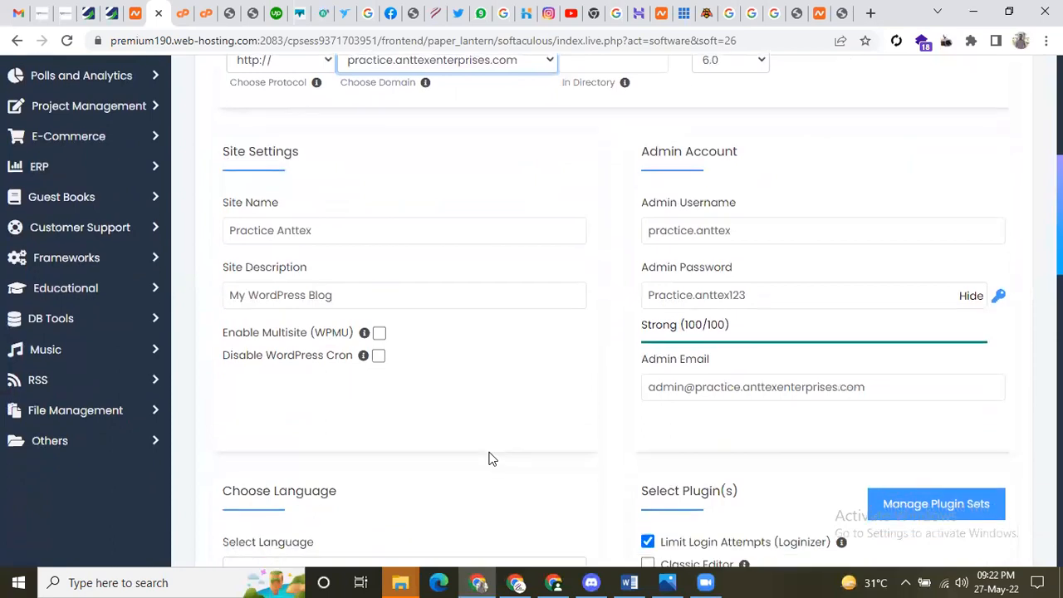
{"action": "scroll", "coordinate": [490, 459], "scroll_direction": "down", "scroll_amount": 4}
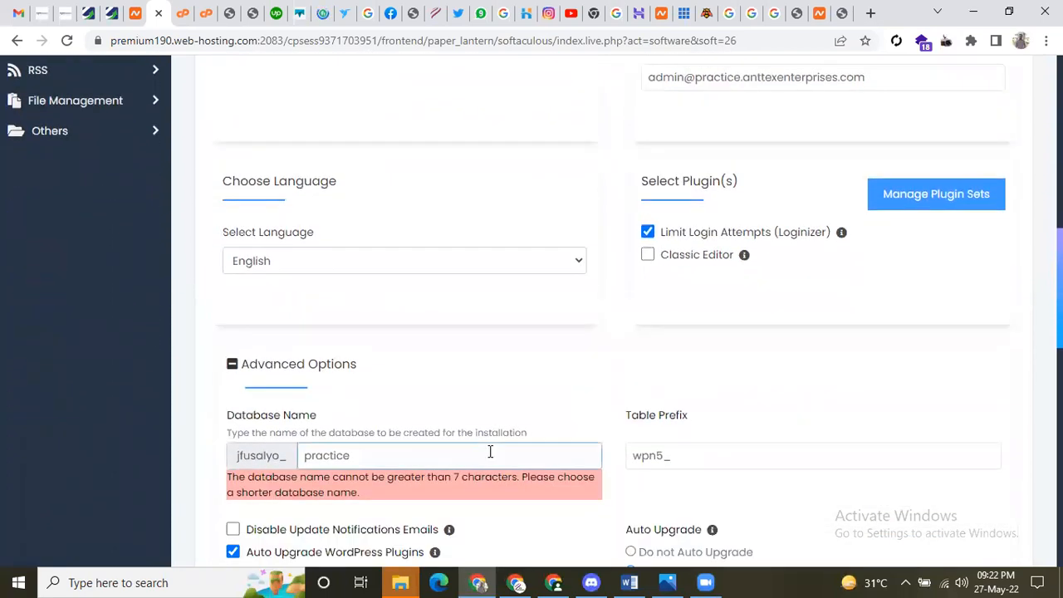
{"action": "scroll", "coordinate": [490, 451], "scroll_direction": "down", "scroll_amount": 1}
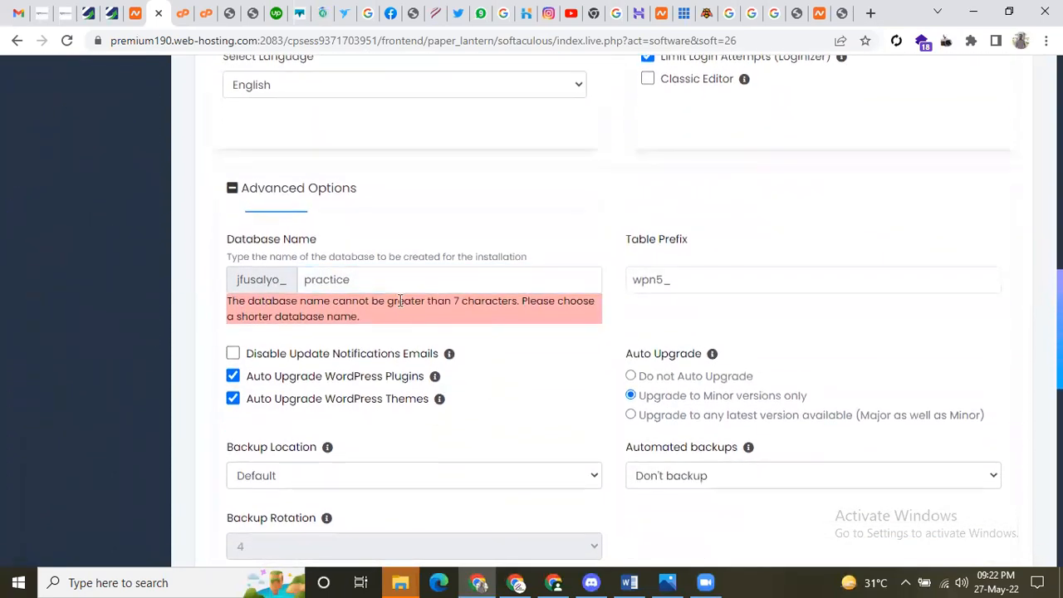
{"action": "left_click", "coordinate": [362, 272]}
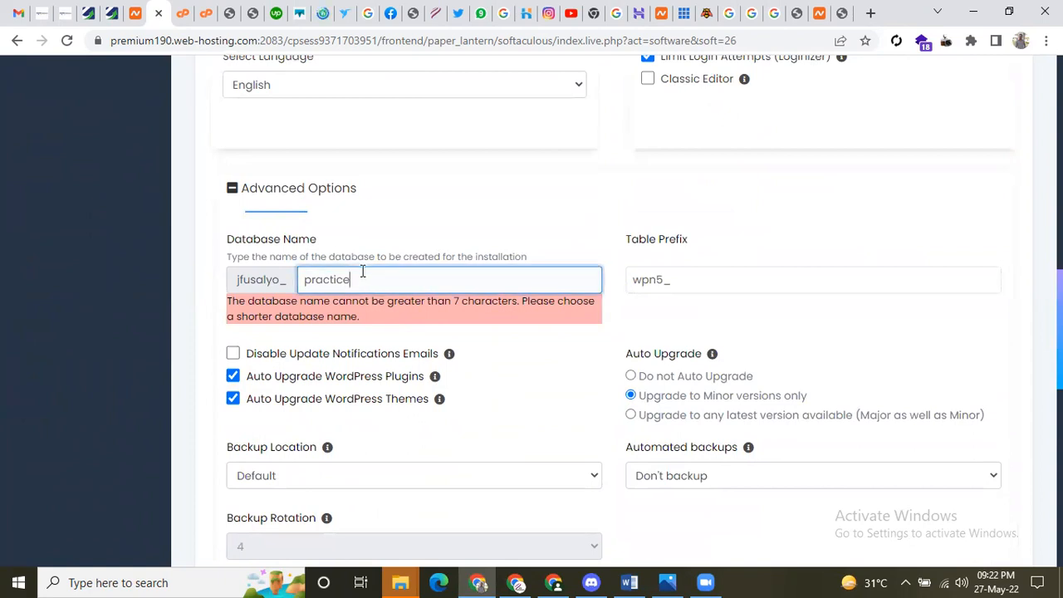
{"action": "key", "text": "Tab"}
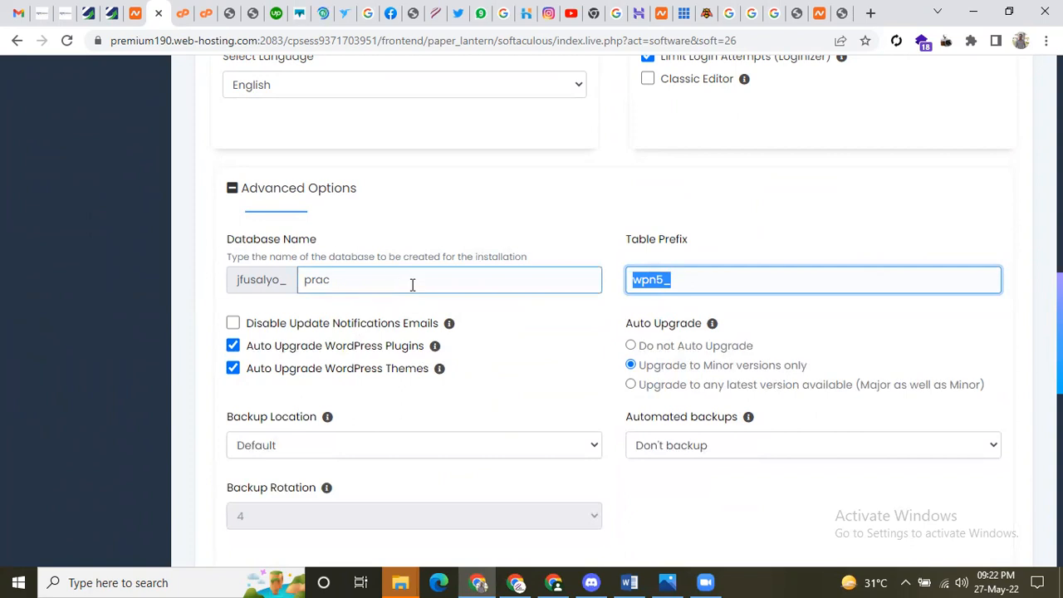
{"action": "scroll", "coordinate": [515, 302], "scroll_direction": "down", "scroll_amount": 1}
{"action": "scroll", "coordinate": [515, 307], "scroll_direction": "down", "scroll_amount": 8}
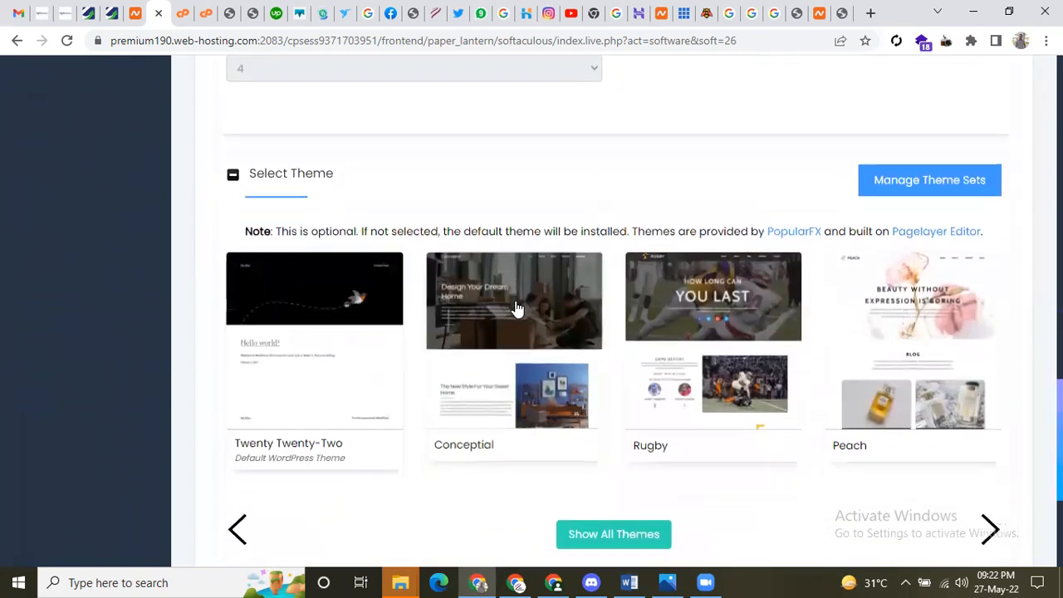
Run the Softaculous install, then open the Practice Anttex site showing Hello world! in a new tab
{"action": "left_click", "coordinate": [634, 362]}
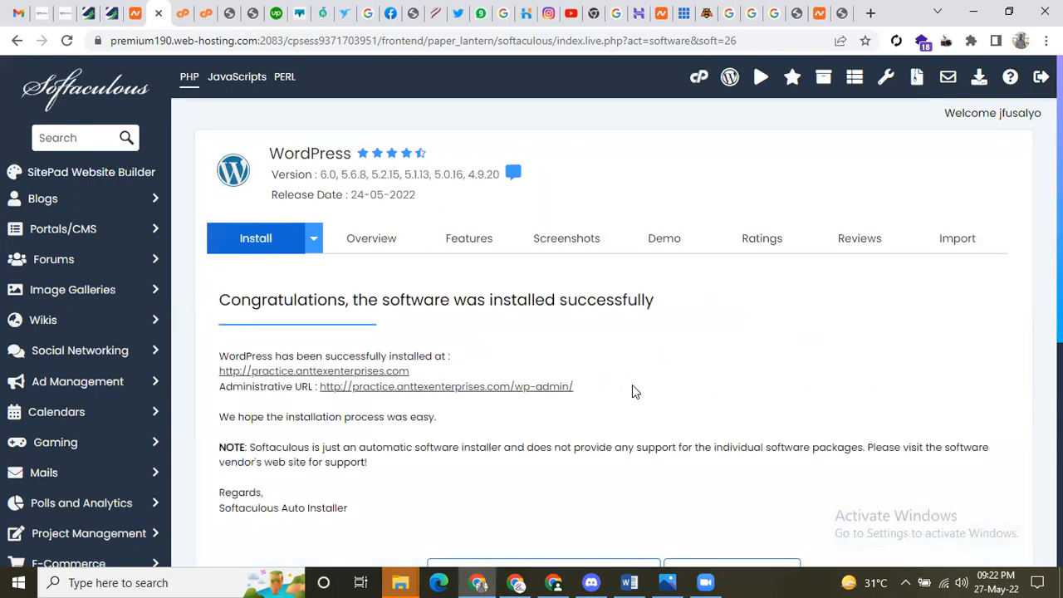
{"action": "scroll", "coordinate": [631, 392], "scroll_direction": "down", "scroll_amount": 1}
{"action": "right_click", "coordinate": [343, 321]}
{"action": "left_click", "coordinate": [370, 328]}
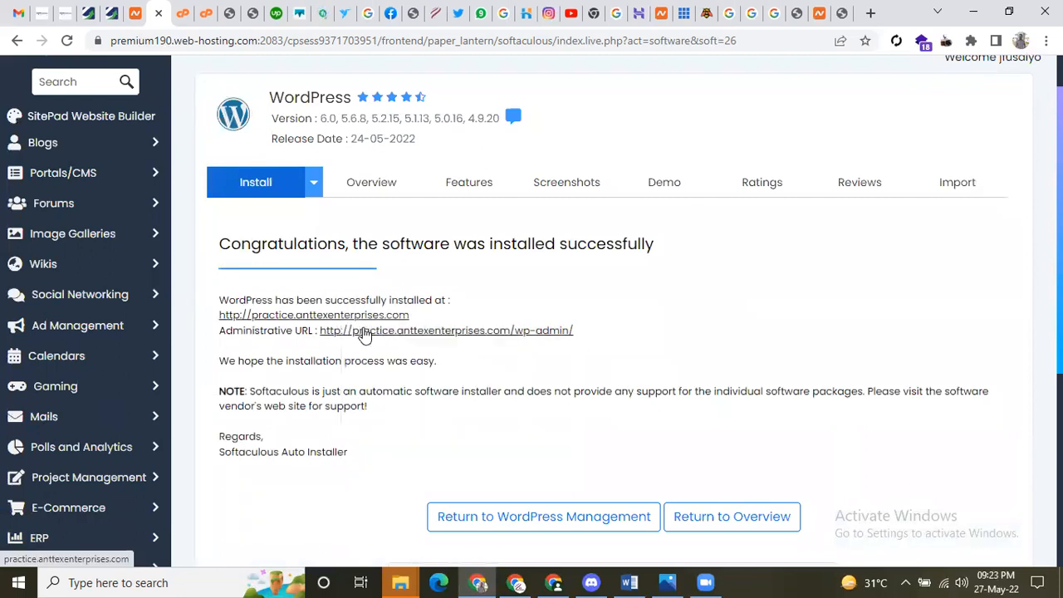
{"action": "left_click", "coordinate": [198, 10]}
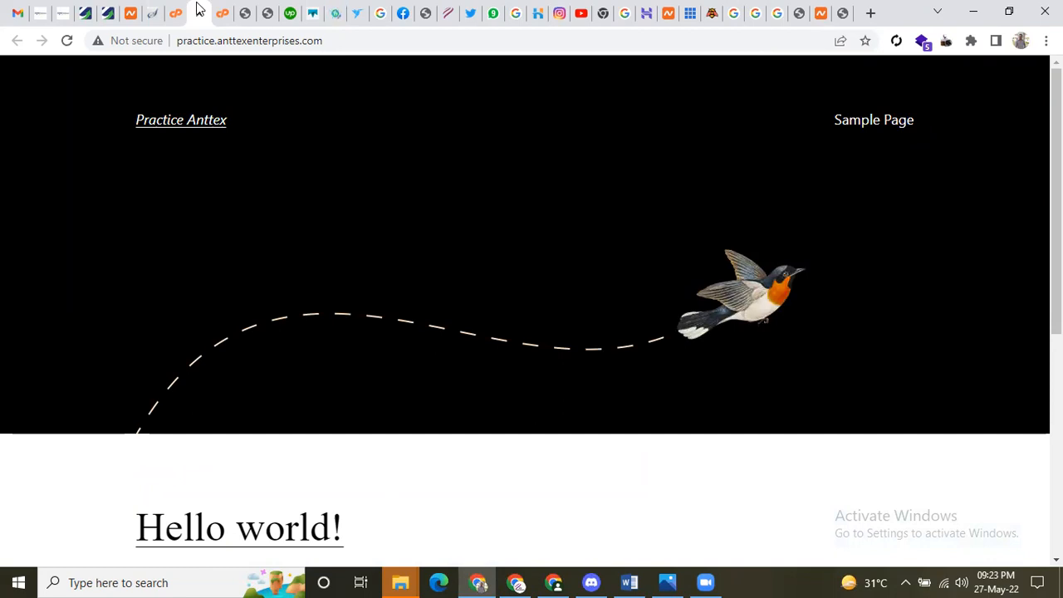
Load practice.anttexenterprises.com/wp-admin to bring up the site's admin login form
{"action": "scroll", "coordinate": [288, 190], "scroll_direction": "down", "scroll_amount": 3}
{"action": "scroll", "coordinate": [288, 193], "scroll_direction": "up", "scroll_amount": 2}
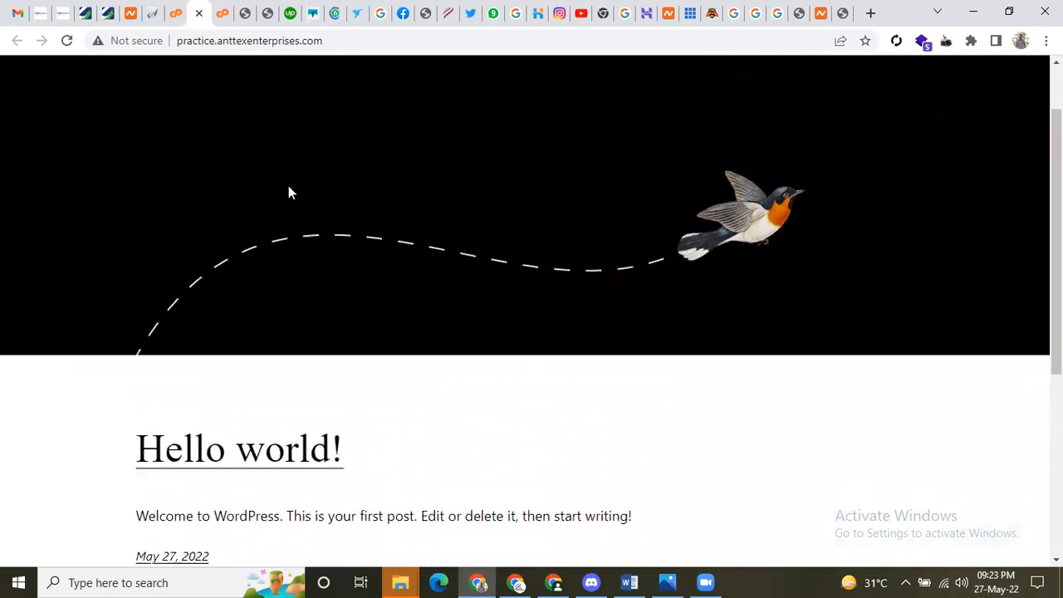
{"action": "scroll", "coordinate": [288, 193], "scroll_direction": "up", "scroll_amount": 1}
{"action": "left_click", "coordinate": [347, 39]}
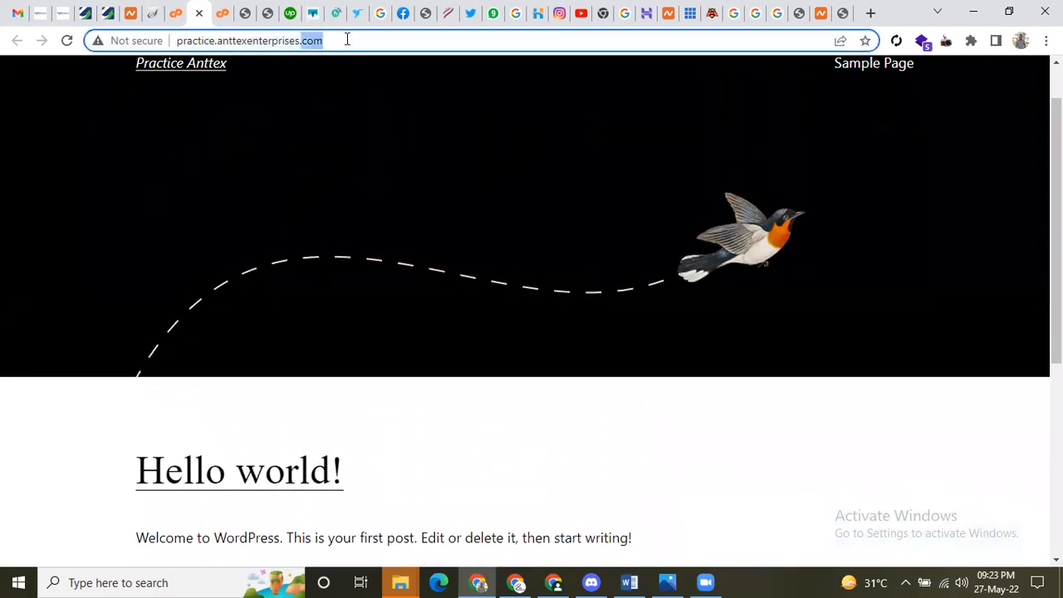
{"action": "left_click", "coordinate": [347, 39]}
{"action": "type", "text": "/w"}
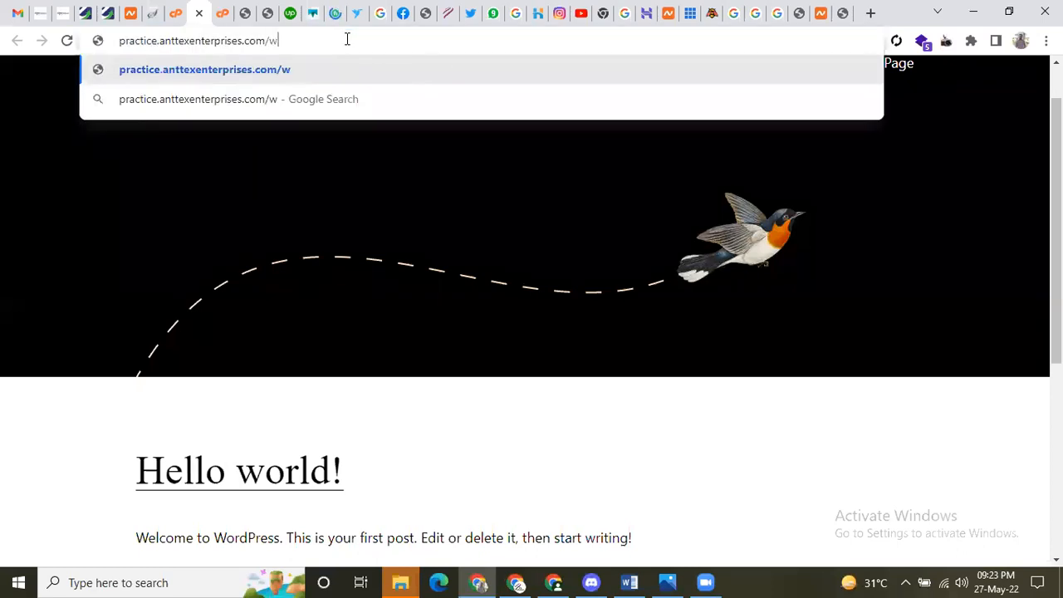
{"action": "type", "text": "p-admin"}
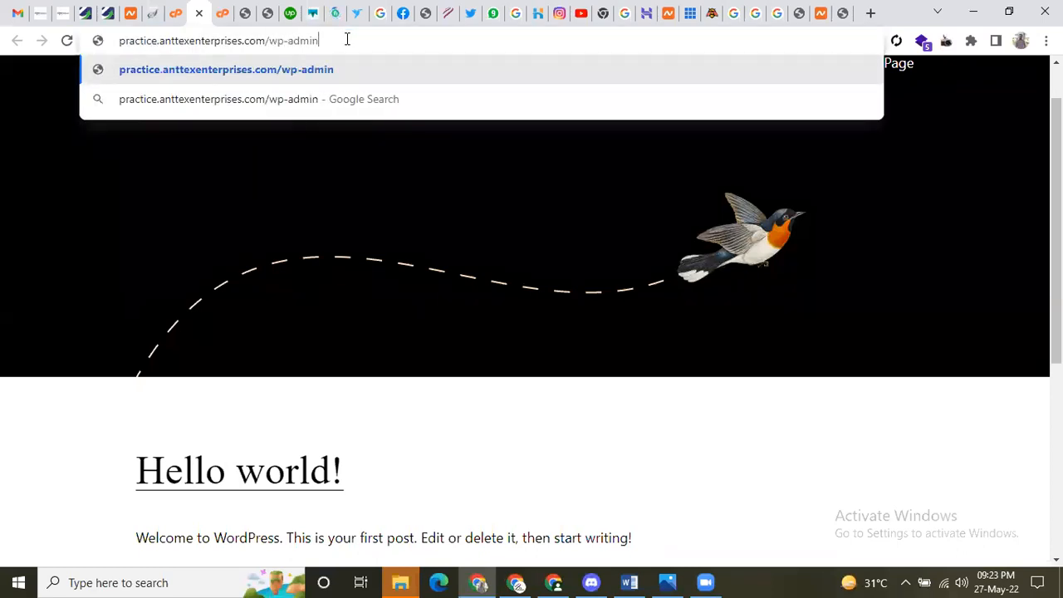
{"action": "key", "text": "Return"}
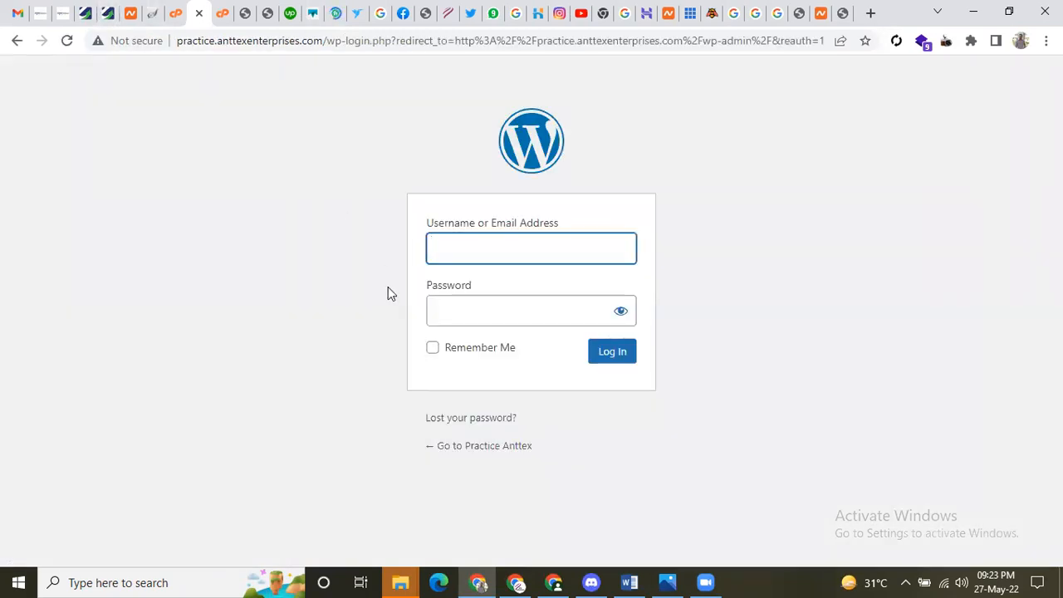
Enter the admin username and password in the WordPress login form
{"action": "type", "text": "practice.anttex"}
{"action": "key", "text": "Tab"}
{"action": "type", "text": "••••••••••"}
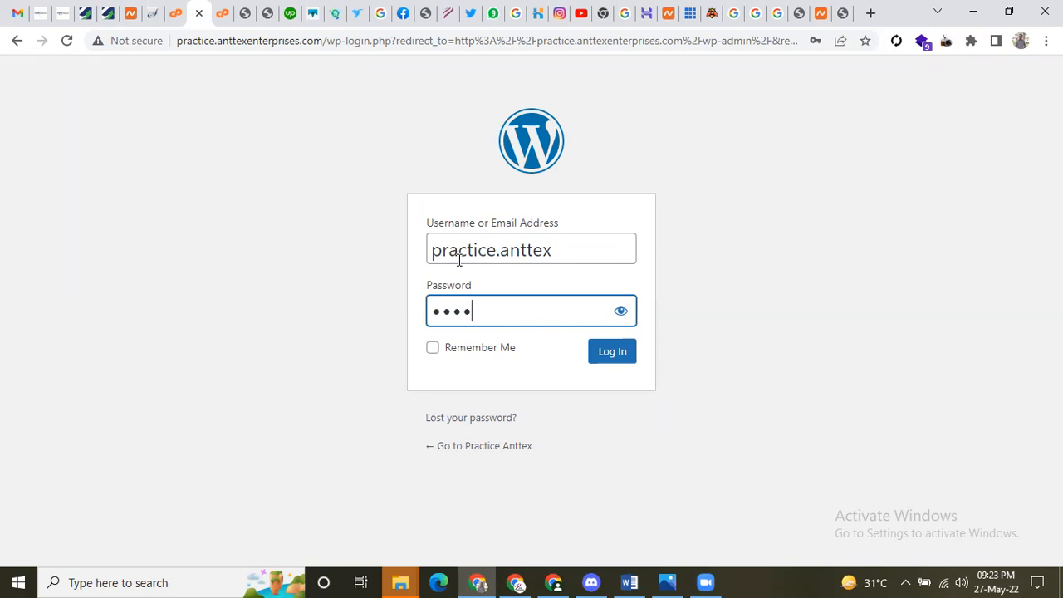
{"action": "type", "text": "•••••••"}
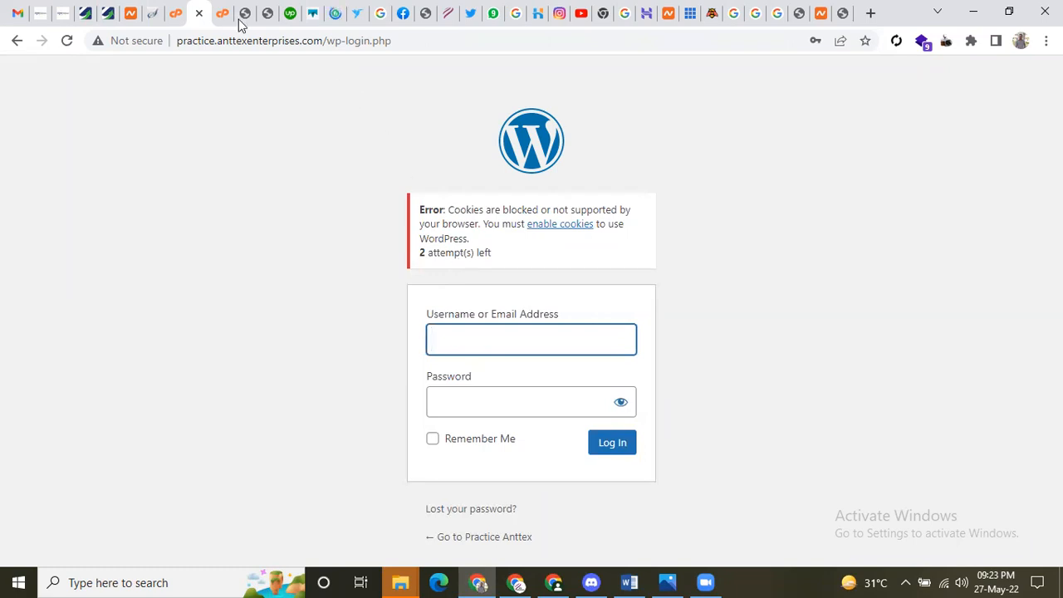
Open the Administrative URL from the Softaculous success page and close the cookie-error login tab
{"action": "left_click", "coordinate": [172, 10]}
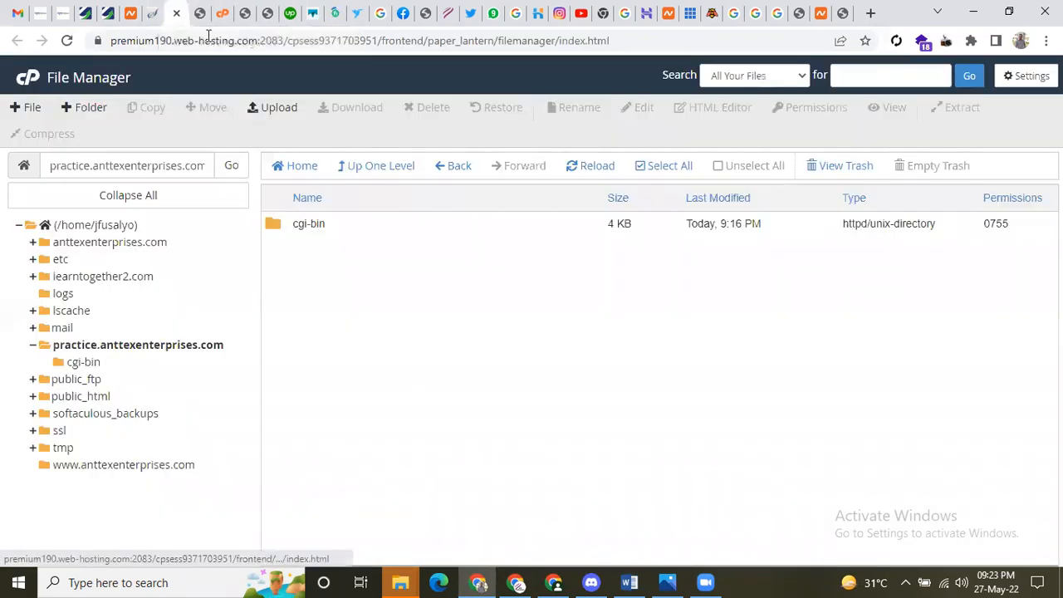
{"action": "left_click", "coordinate": [153, 12]}
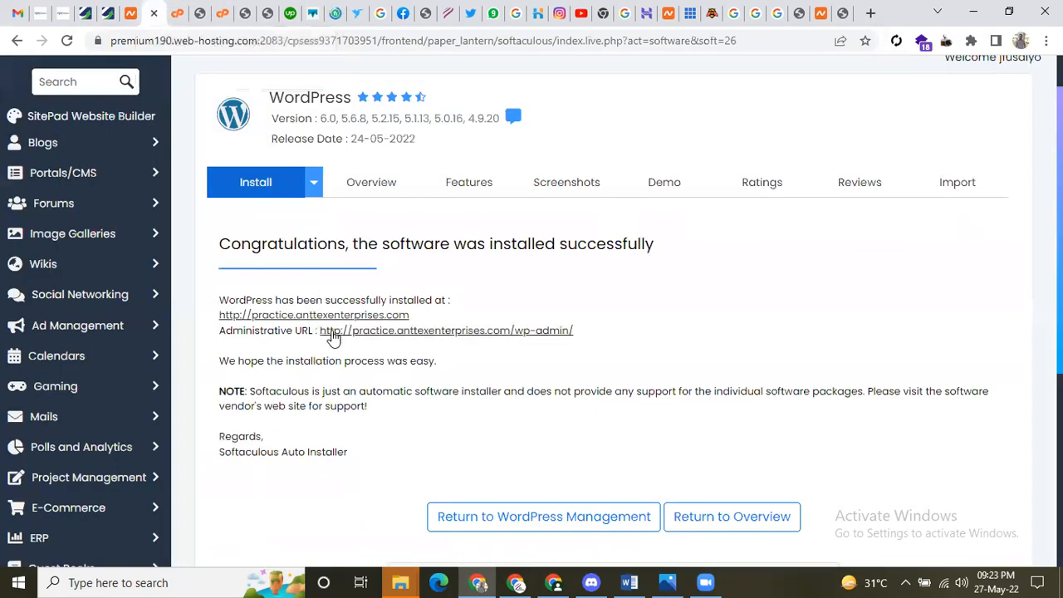
{"action": "left_click", "coordinate": [373, 331]}
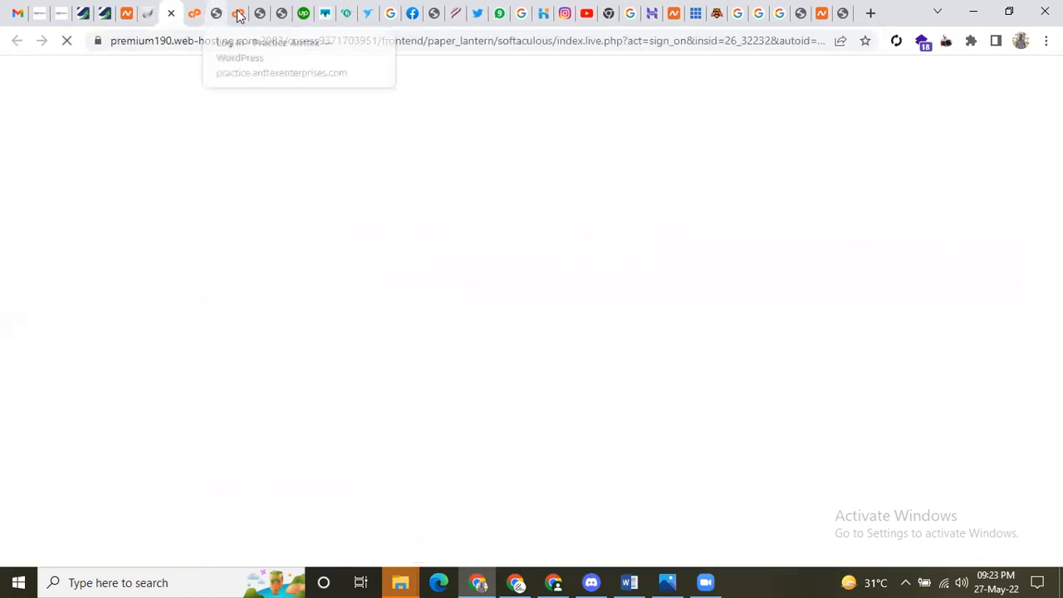
{"action": "left_click", "coordinate": [221, 15]}
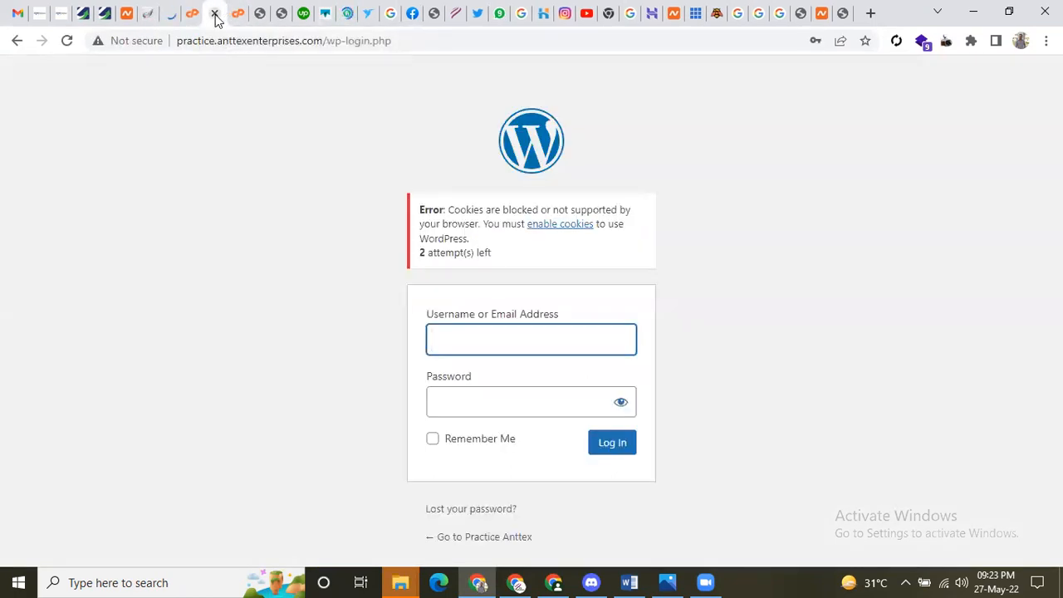
{"action": "left_click", "coordinate": [214, 14]}
Go to the Practice Anttex Dashboard tab and scroll through the Welcome to WordPress 6.0 overview
{"action": "left_click", "coordinate": [170, 10]}
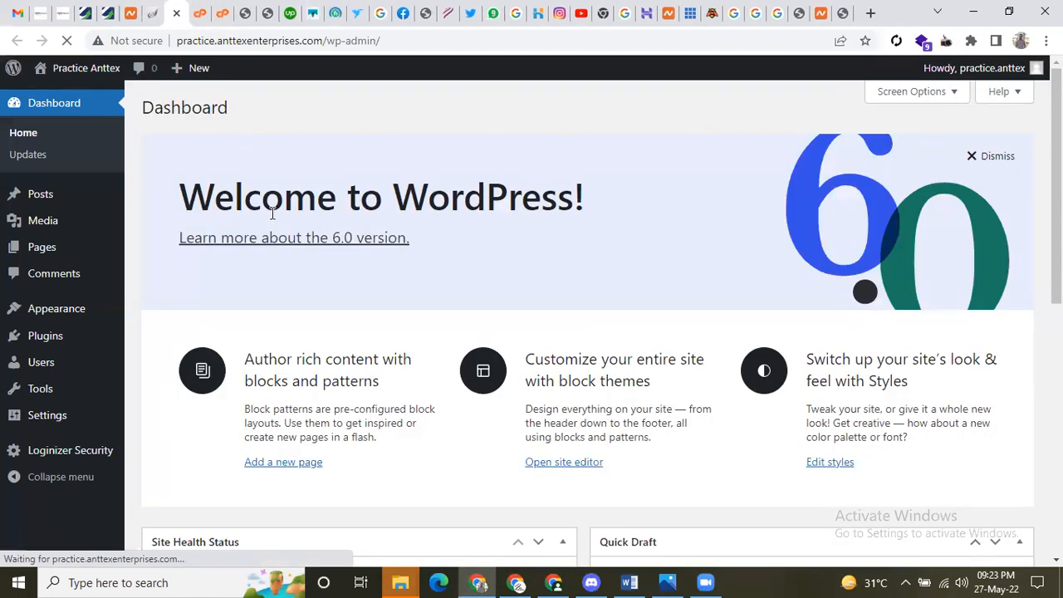
{"action": "scroll", "coordinate": [292, 330], "scroll_direction": "down", "scroll_amount": 2}
{"action": "scroll", "coordinate": [292, 331], "scroll_direction": "up", "scroll_amount": 1}
{"action": "scroll", "coordinate": [292, 331], "scroll_direction": "down", "scroll_amount": 2}
{"action": "scroll", "coordinate": [292, 330], "scroll_direction": "down", "scroll_amount": 4}
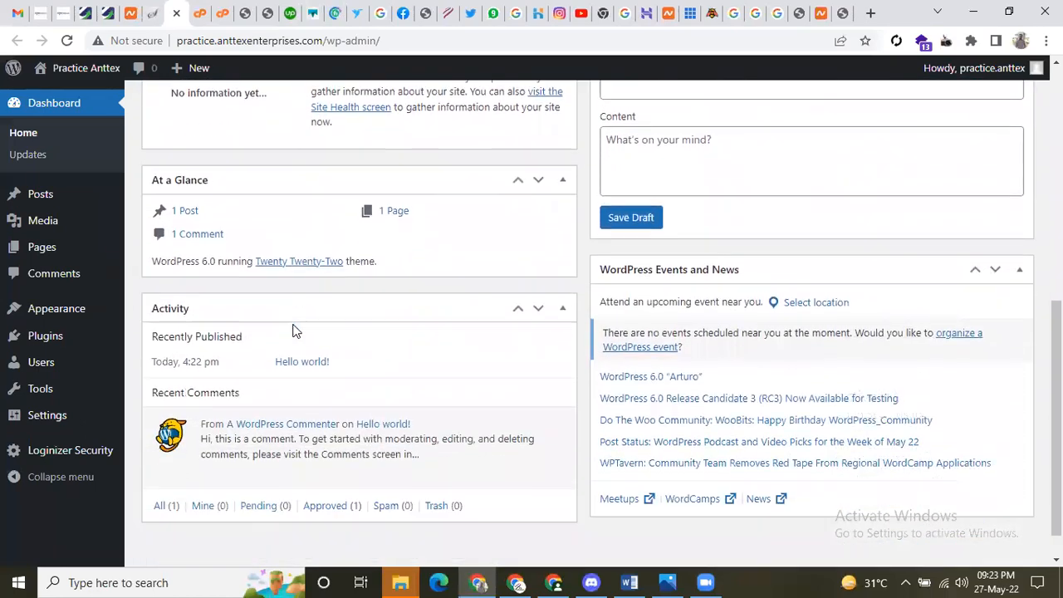
{"action": "scroll", "coordinate": [293, 331], "scroll_direction": "up", "scroll_amount": 8}
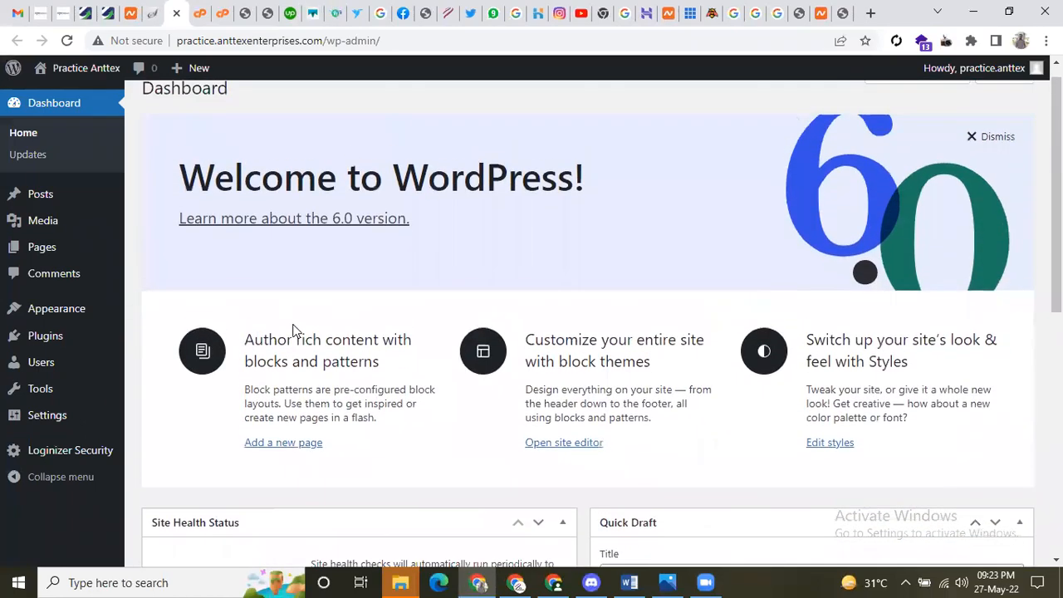
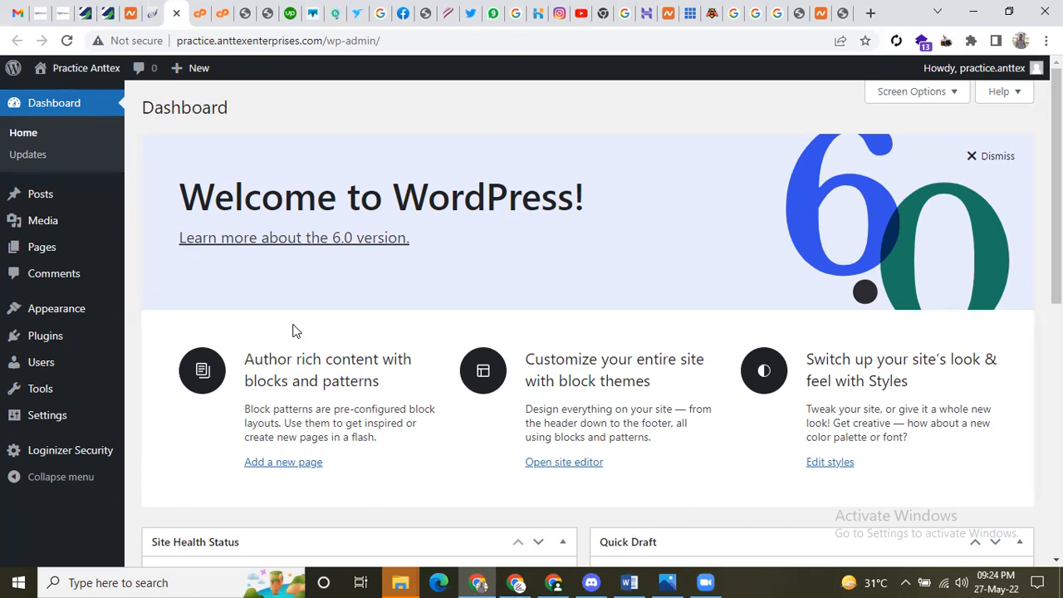
Bring up the photo of the lecture topics list in the Photos app
{"action": "left_click", "coordinate": [667, 582]}
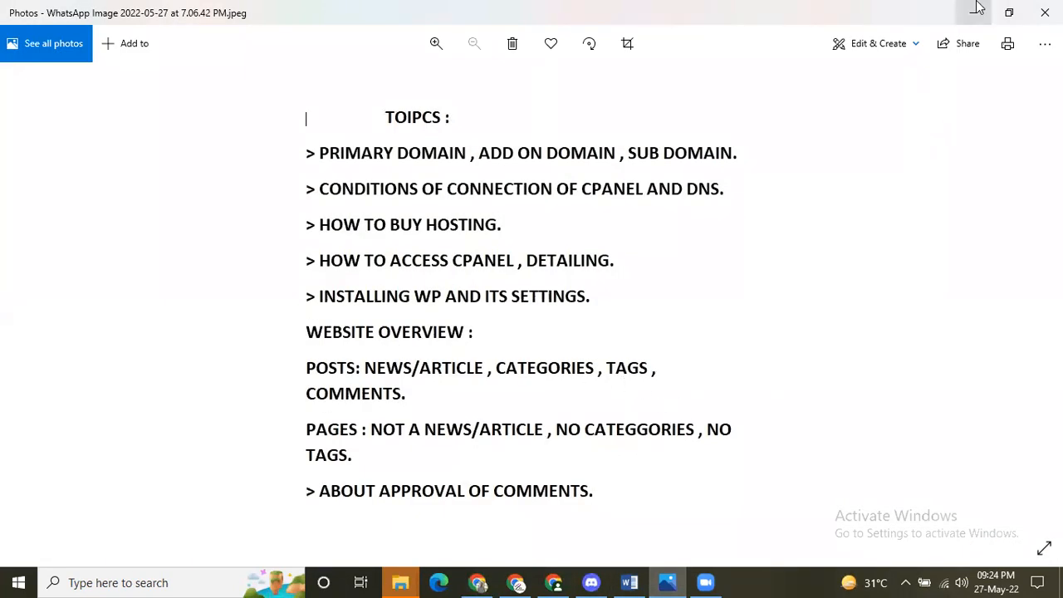
Switch from the topics photo back to the WordPress dashboard in Chrome
{"action": "key", "text": "alt+Tab"}
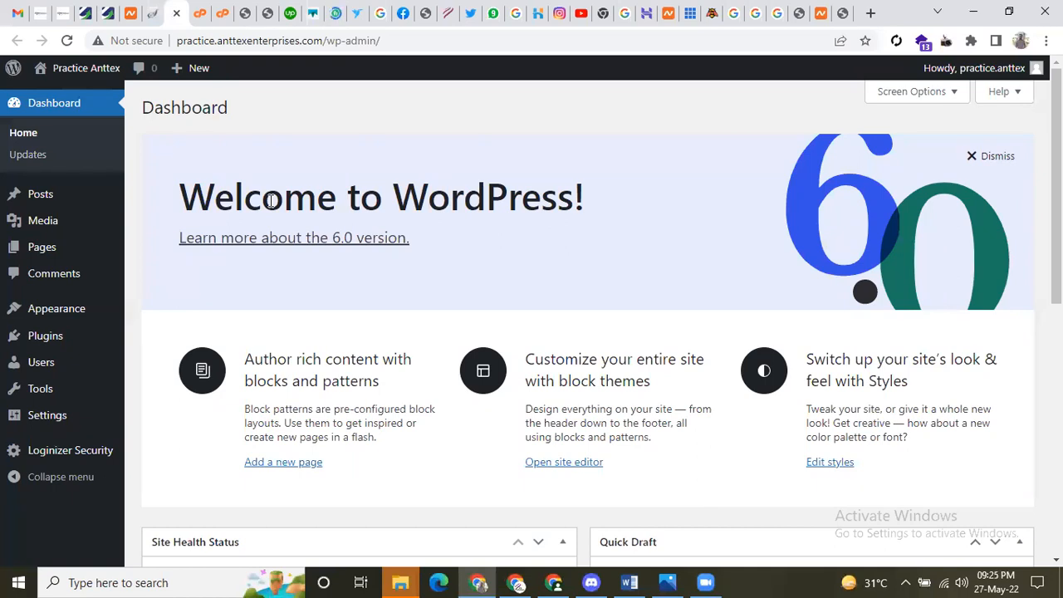
Cycle through the browser tabs to reach File Manager's practice.anttexenterprises.com folder
{"action": "left_click", "coordinate": [142, 8]}
{"action": "left_click", "coordinate": [152, 10]}
{"action": "left_click", "coordinate": [141, 8]}
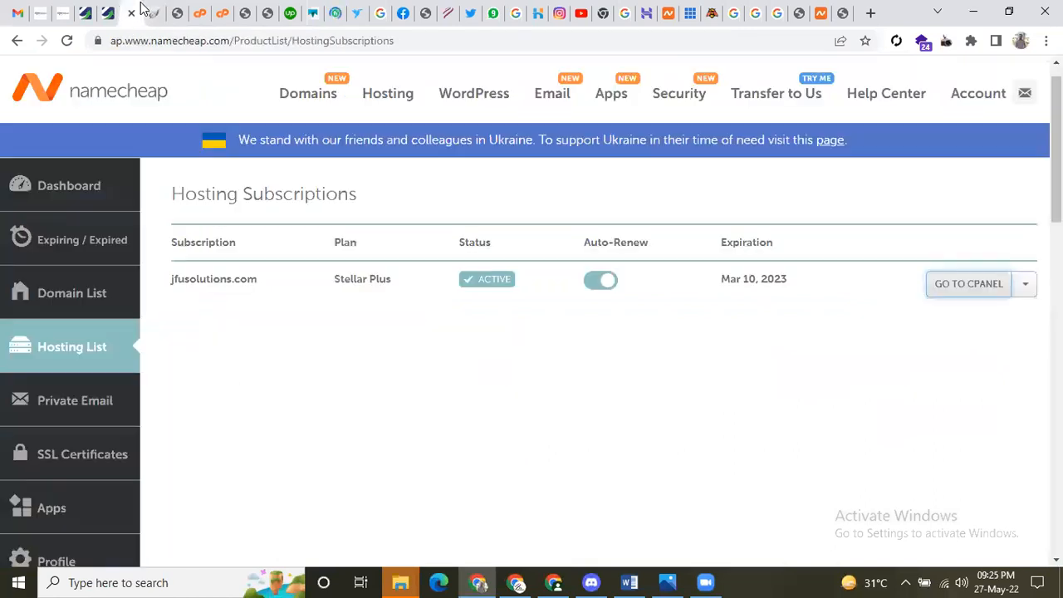
{"action": "left_click", "coordinate": [174, 10]}
{"action": "left_click", "coordinate": [198, 11]}
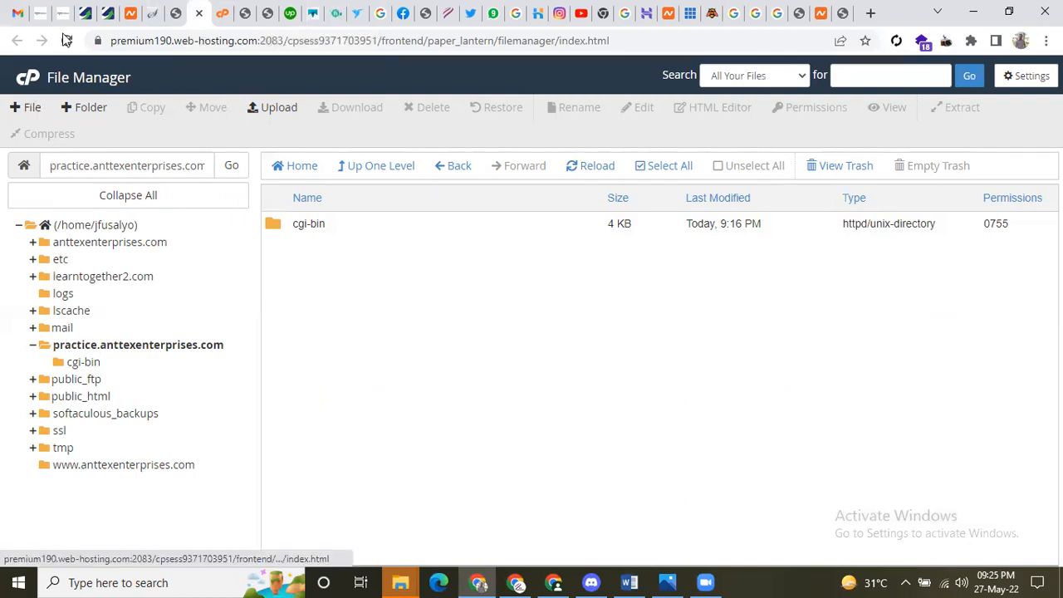
Flip past the other File Manager tabs back to the WordPress Dashboard tab
{"action": "left_click", "coordinate": [217, 8]}
{"action": "left_click", "coordinate": [186, 8]}
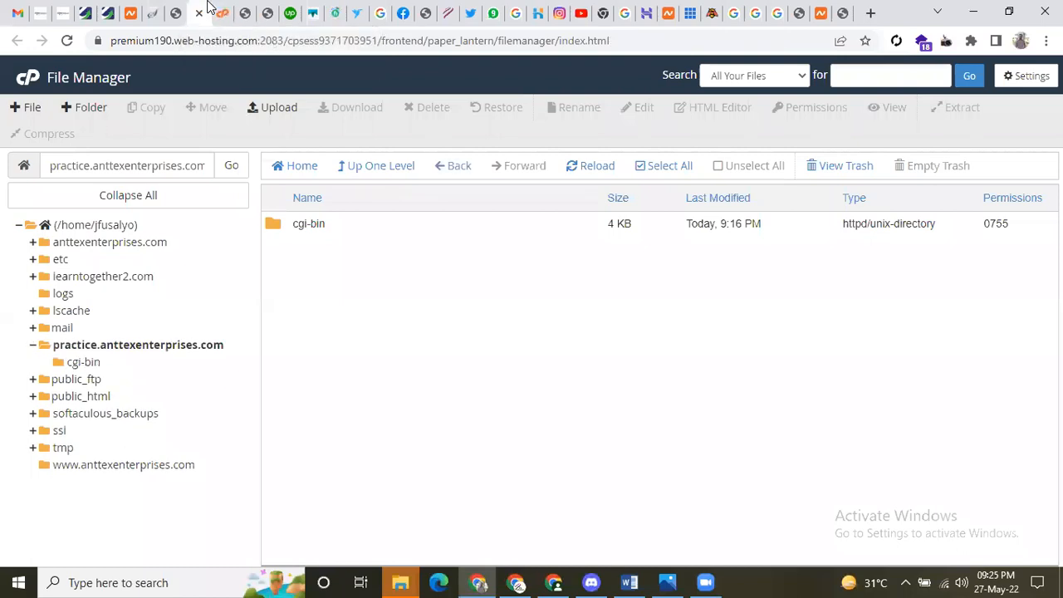
{"action": "left_click", "coordinate": [163, 8]}
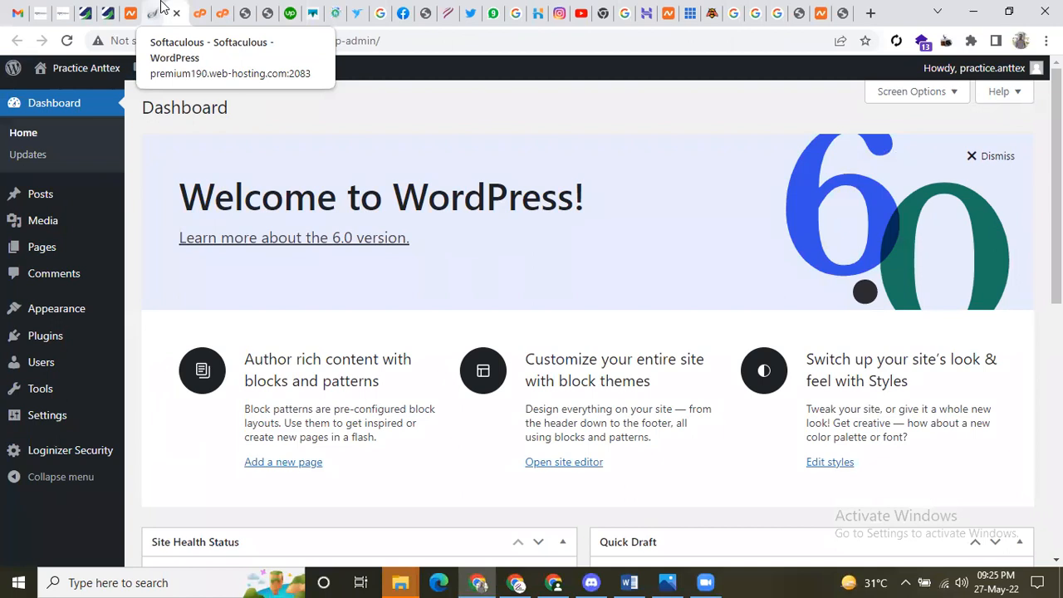
Open Appearance > Themes, showing Twenty Twenty-Two active beside Twenty Twenty and Twenty Twenty-One
{"action": "left_click", "coordinate": [52, 310]}
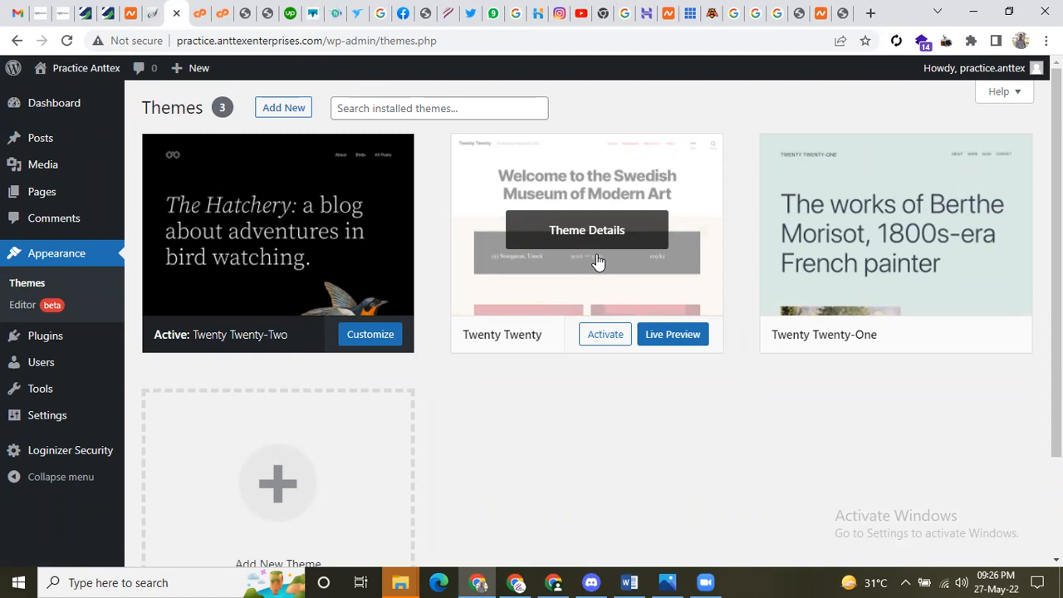
Search Add Themes for 'education' themes, then switch to File Explorer on Local Disk (D:)
{"action": "left_click", "coordinate": [286, 108]}
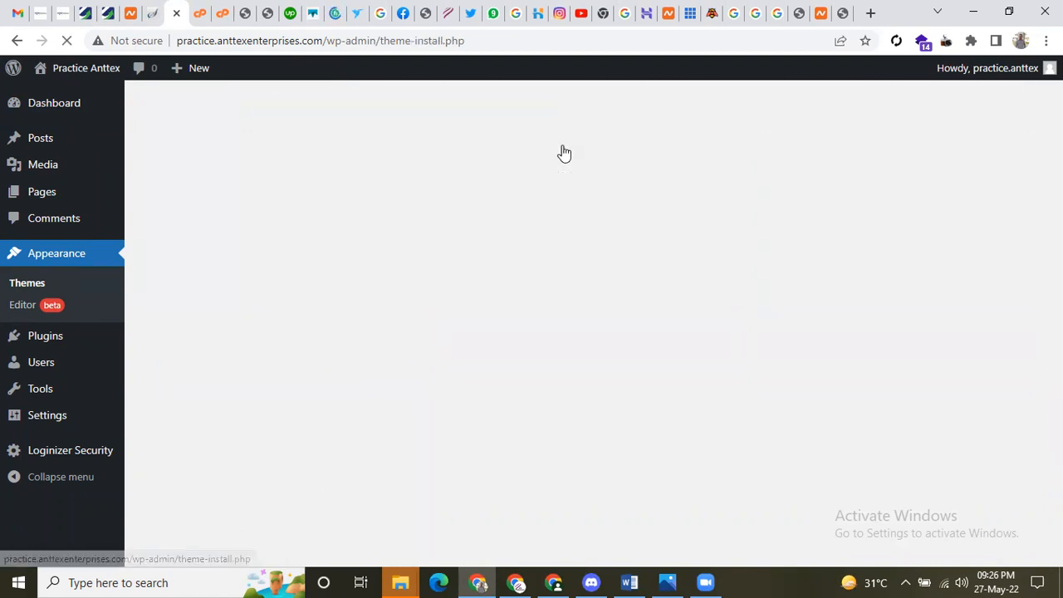
{"action": "left_click", "coordinate": [849, 153]}
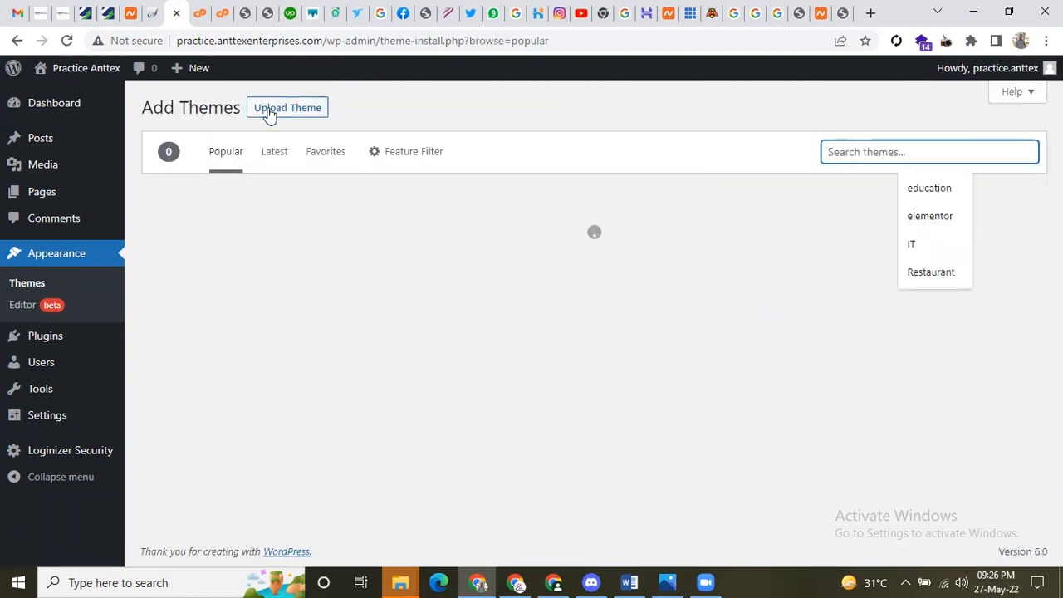
{"action": "left_click", "coordinate": [929, 199]}
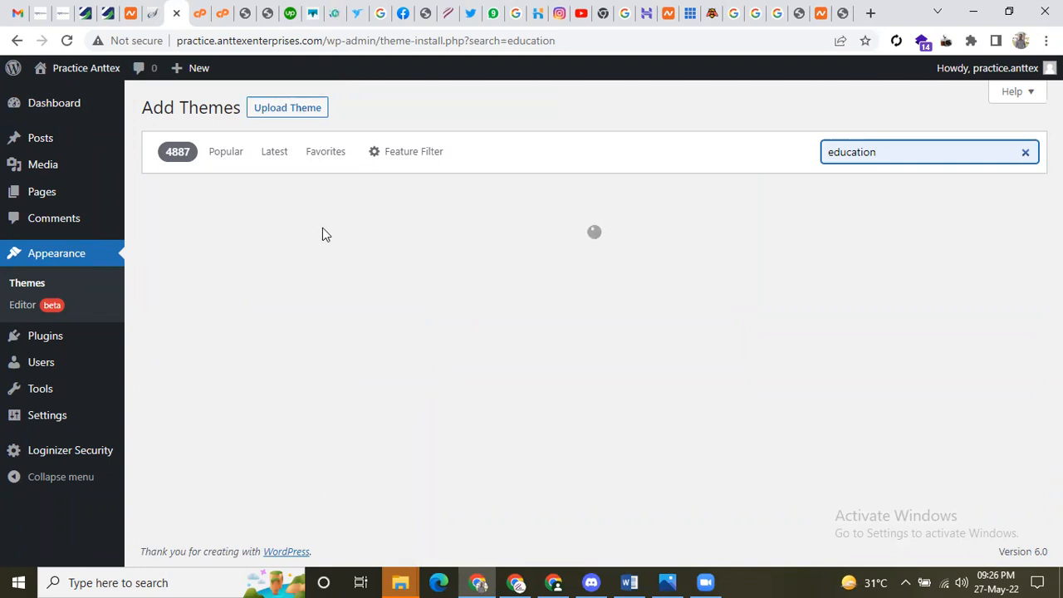
{"action": "left_click", "coordinate": [409, 578]}
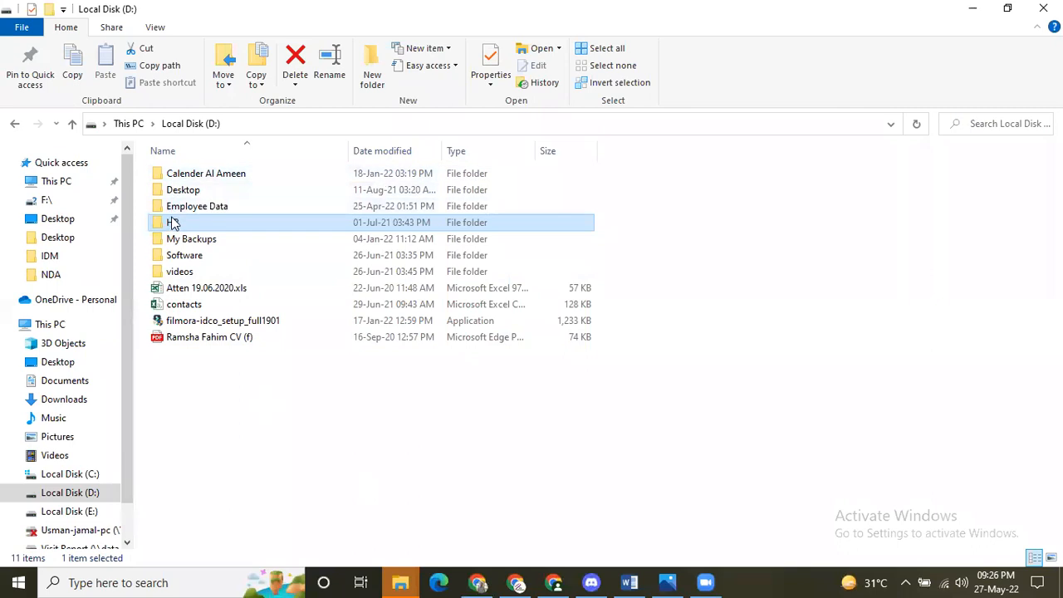
Open E:\NFTP Lectures\Plugins WordPress and scroll through its ZIP archives
{"action": "left_click", "coordinate": [74, 512]}
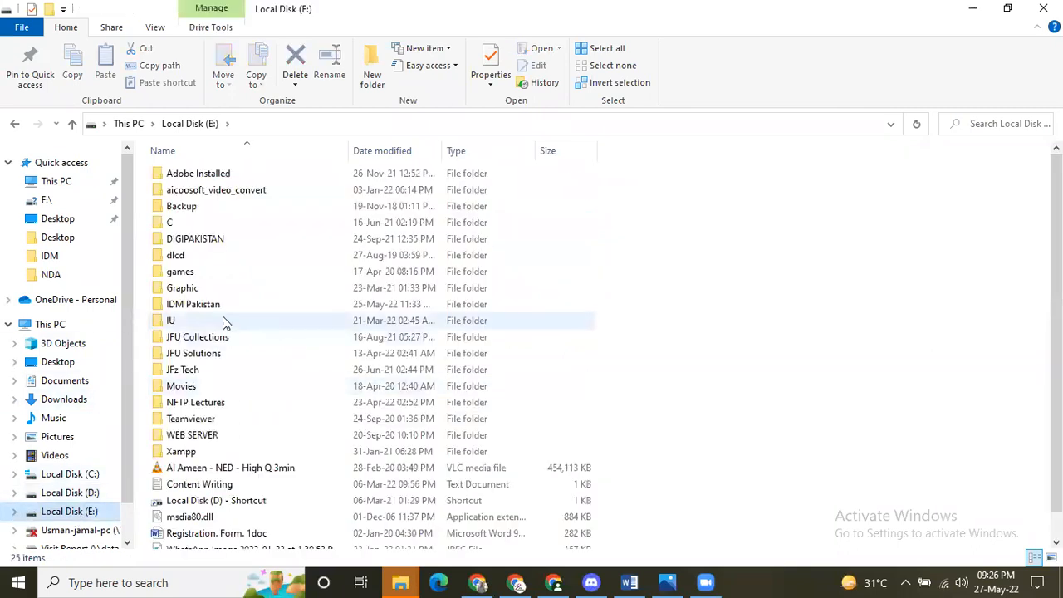
{"action": "double_click", "coordinate": [180, 402]}
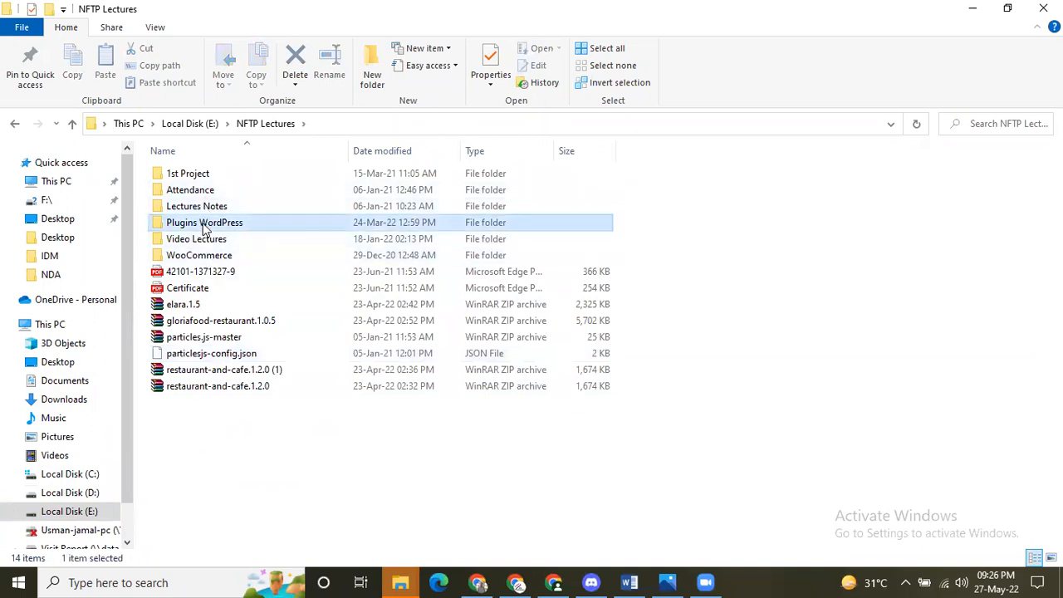
{"action": "double_click", "coordinate": [206, 224]}
{"action": "scroll", "coordinate": [206, 277], "scroll_direction": "down", "scroll_amount": 2}
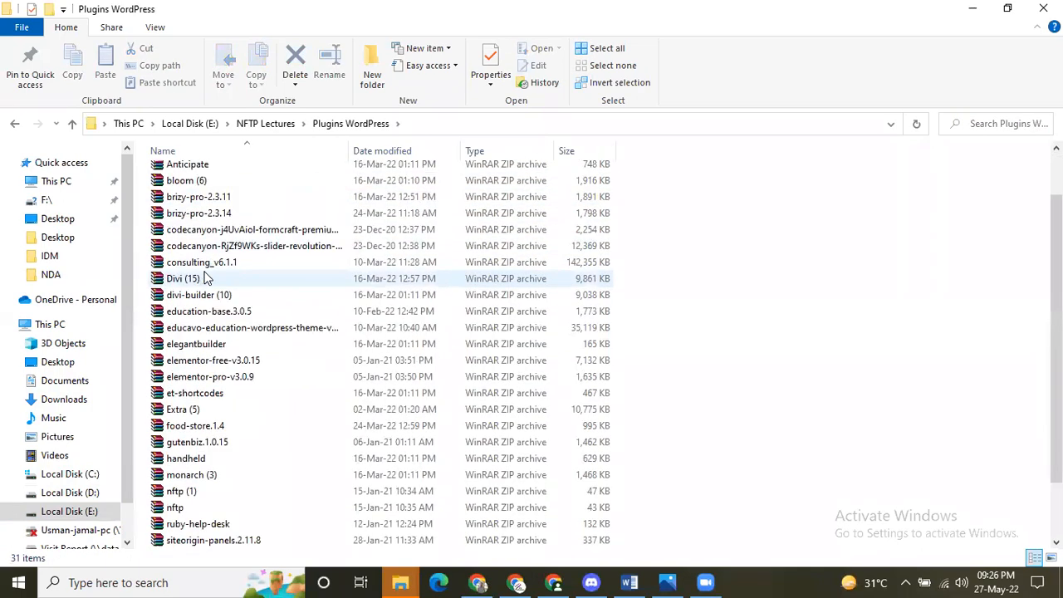
{"action": "scroll", "coordinate": [198, 407], "scroll_direction": "down", "scroll_amount": 1}
{"action": "scroll", "coordinate": [195, 394], "scroll_direction": "up", "scroll_amount": 1}
{"action": "scroll", "coordinate": [194, 392], "scroll_direction": "down", "scroll_amount": 1}
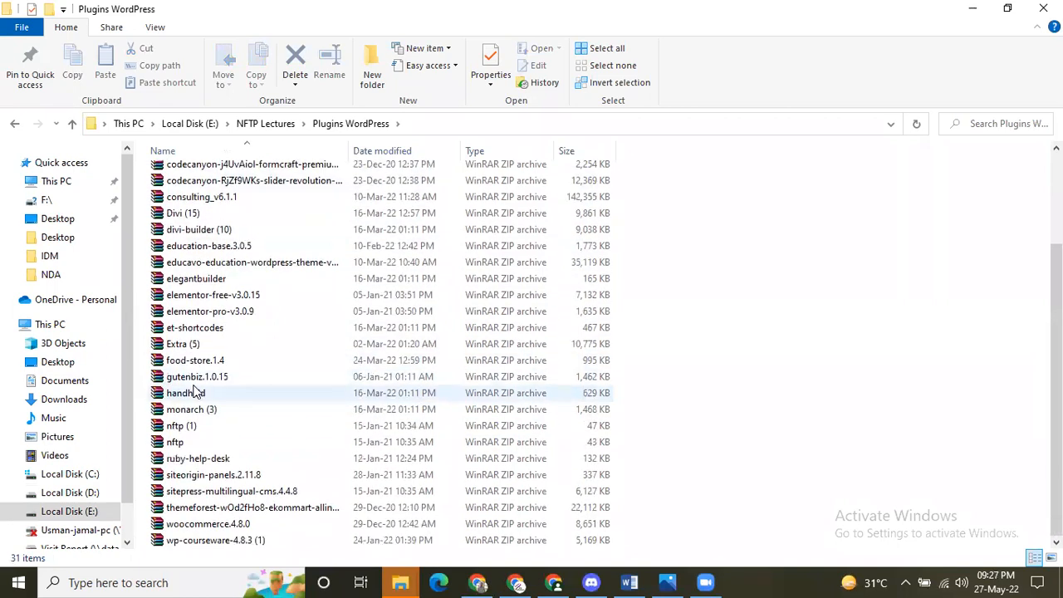
Select the divi-builder (10) zip, then return to the WordPress education theme results
{"action": "left_click", "coordinate": [477, 581]}
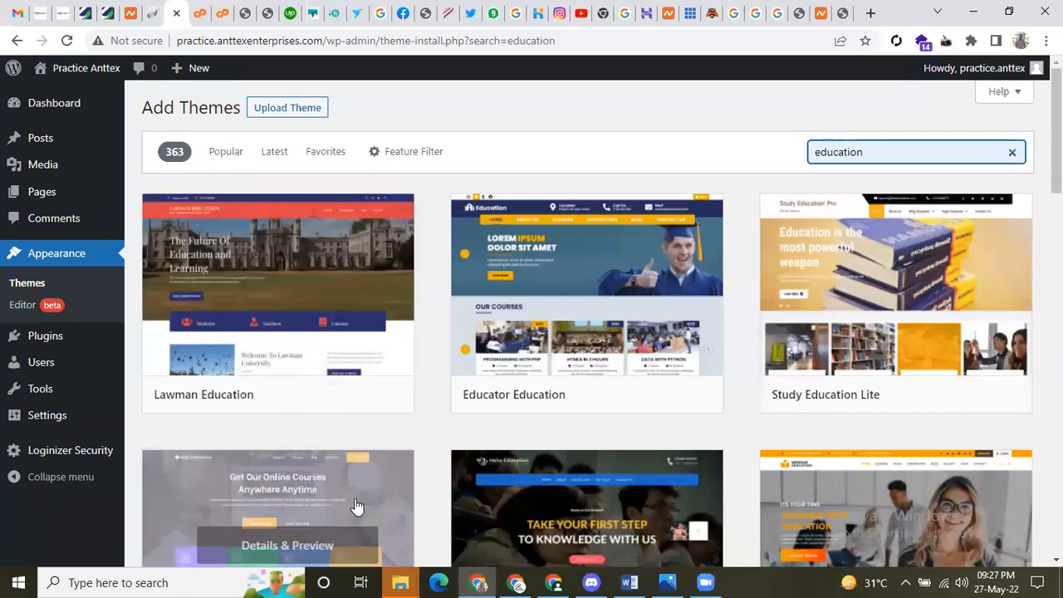
{"action": "mouse_move", "coordinate": [399, 582]}
{"action": "left_click", "coordinate": [460, 534]}
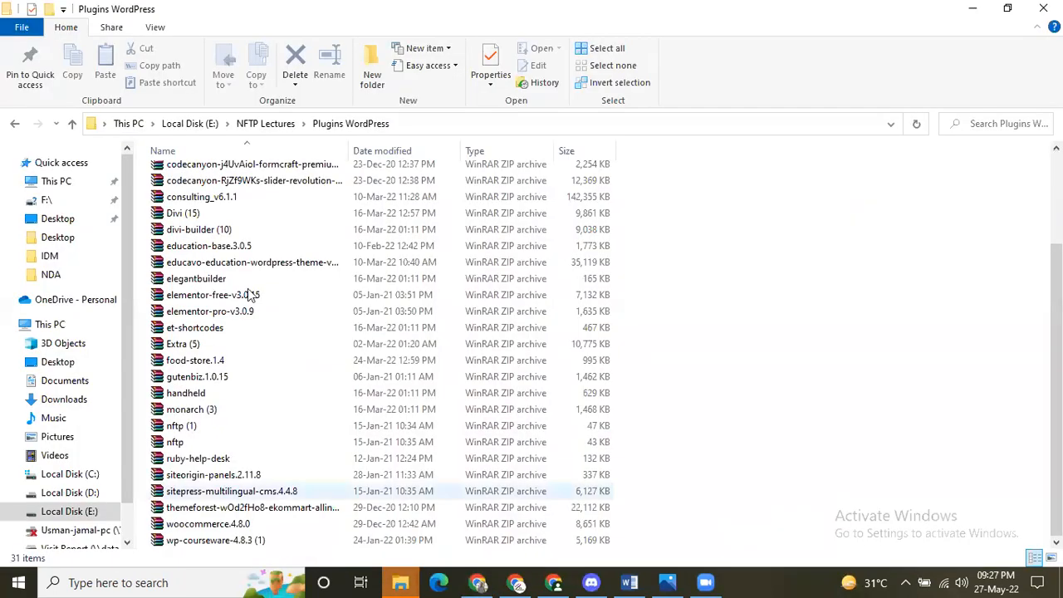
{"action": "left_click", "coordinate": [210, 233]}
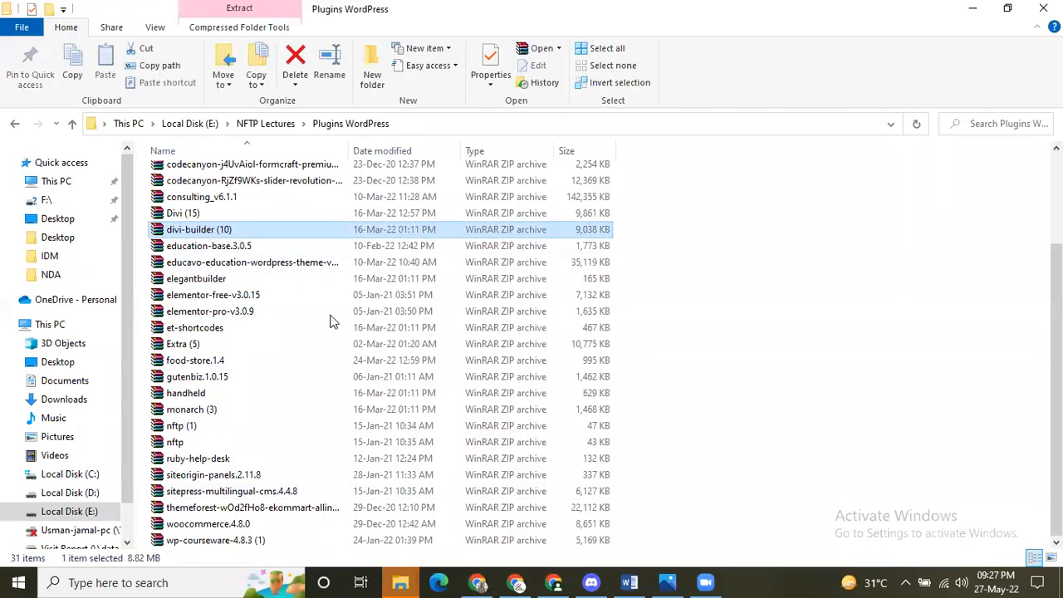
{"action": "left_click", "coordinate": [487, 582]}
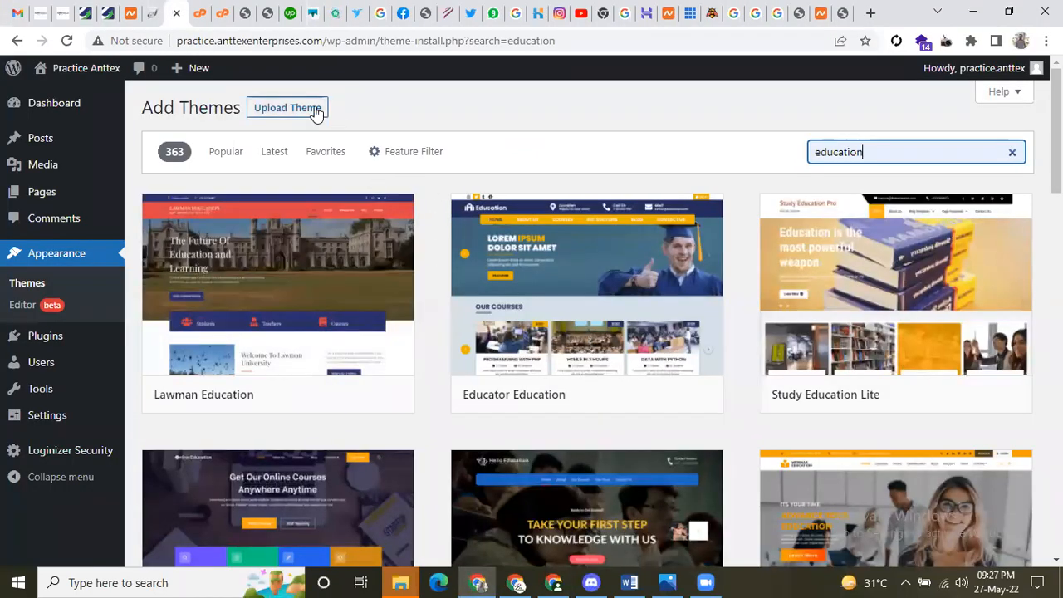
Switch browser tabs over to the cPanel File Manager
{"action": "left_click", "coordinate": [154, 7]}
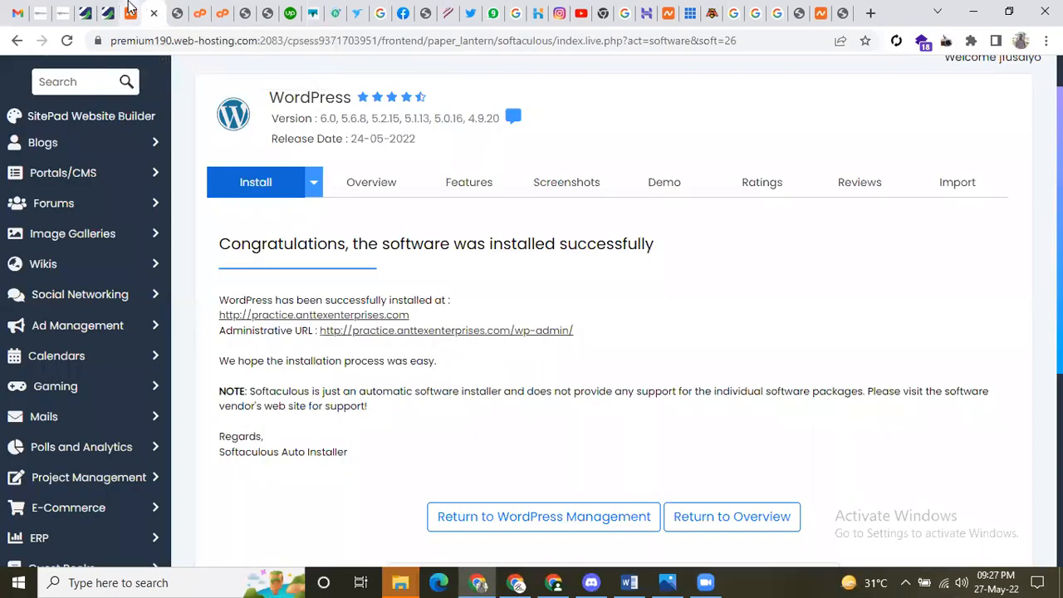
{"action": "left_click", "coordinate": [130, 12]}
{"action": "left_click", "coordinate": [200, 10]}
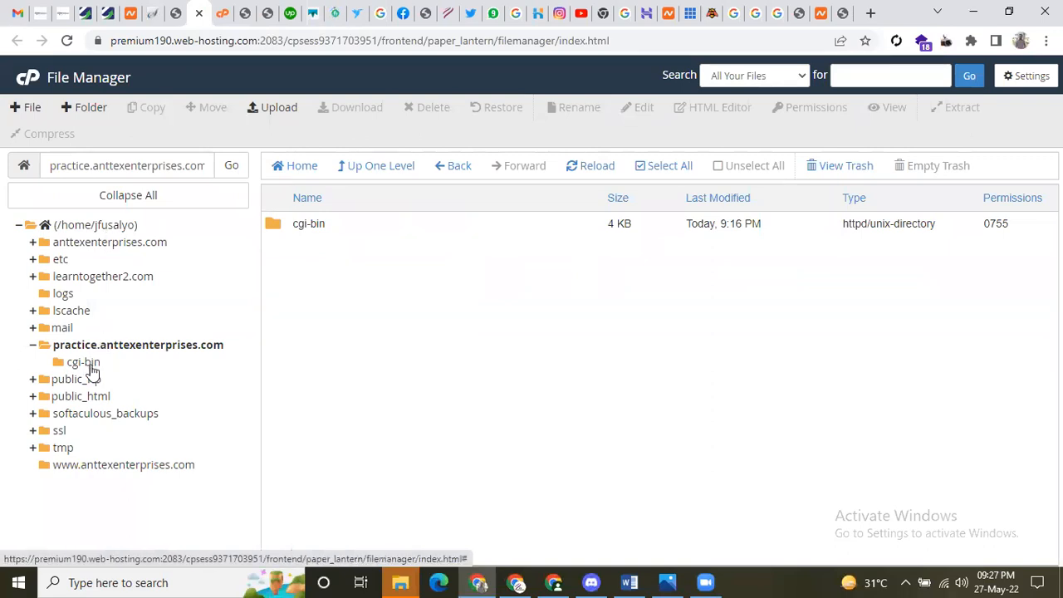
Open anttexenterprises.com > wp-content > themes and bring up its Upload page
{"action": "left_click", "coordinate": [94, 242]}
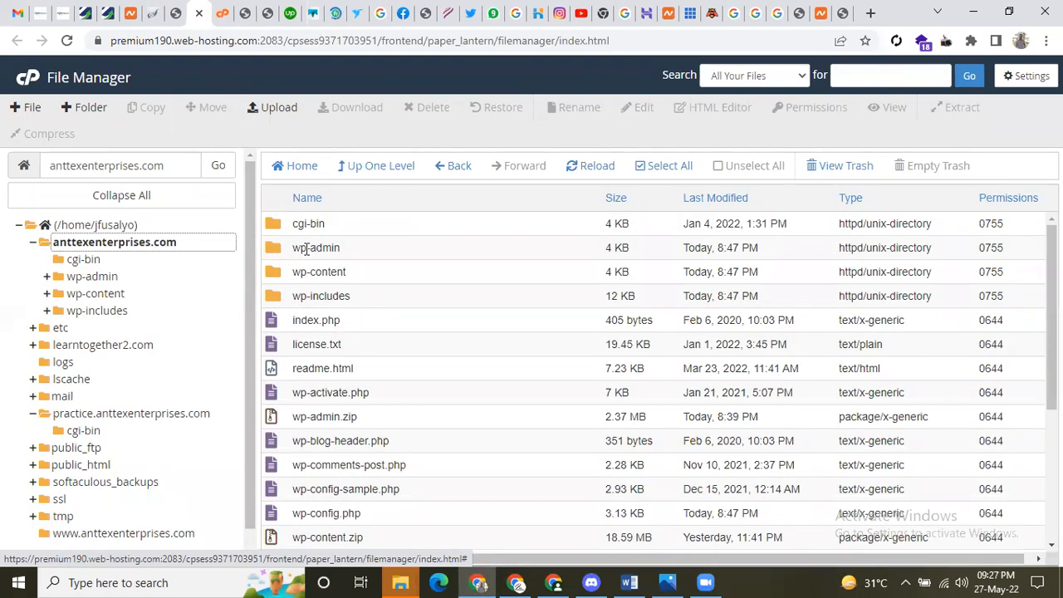
{"action": "left_click", "coordinate": [306, 250]}
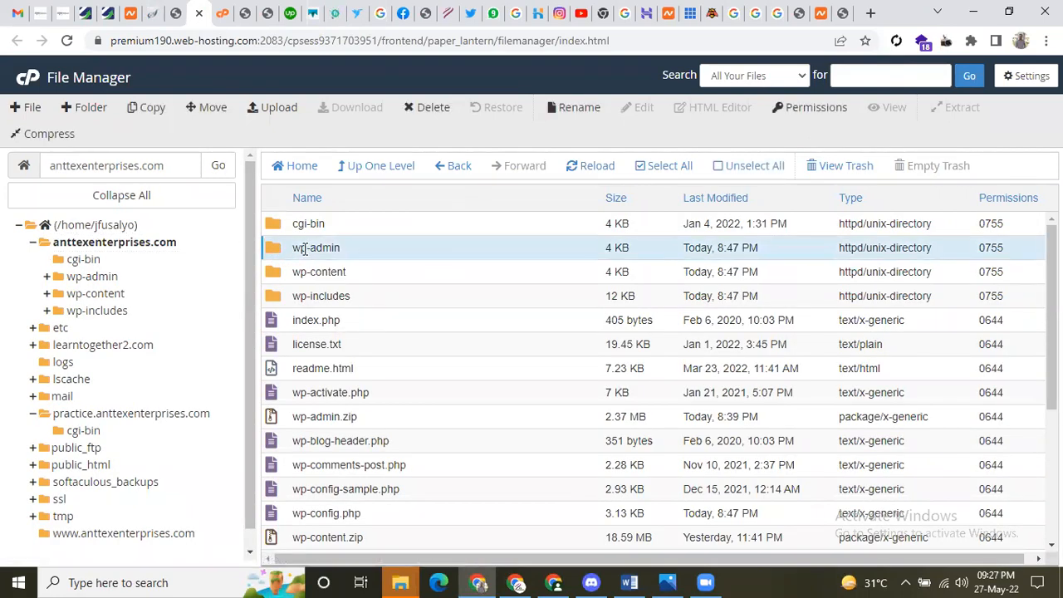
{"action": "double_click", "coordinate": [306, 249]}
{"action": "double_click", "coordinate": [276, 266]}
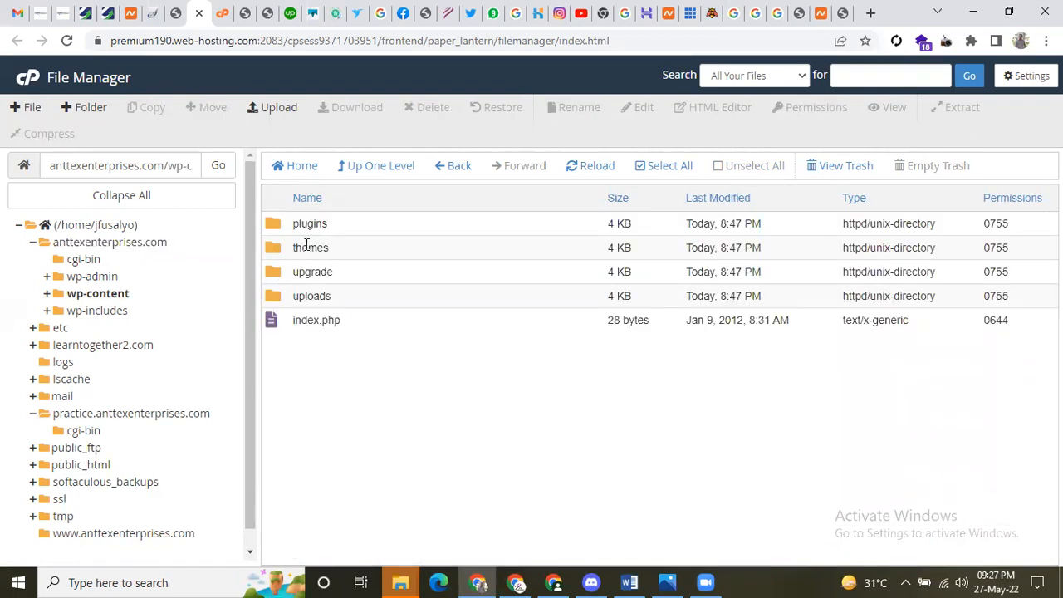
{"action": "double_click", "coordinate": [285, 249]}
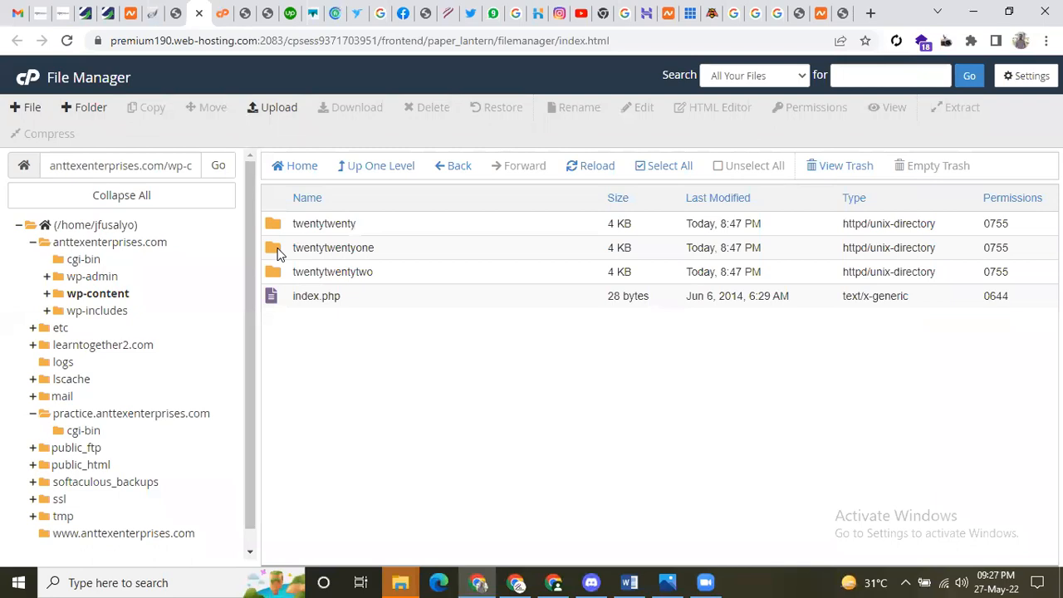
{"action": "left_click", "coordinate": [282, 108]}
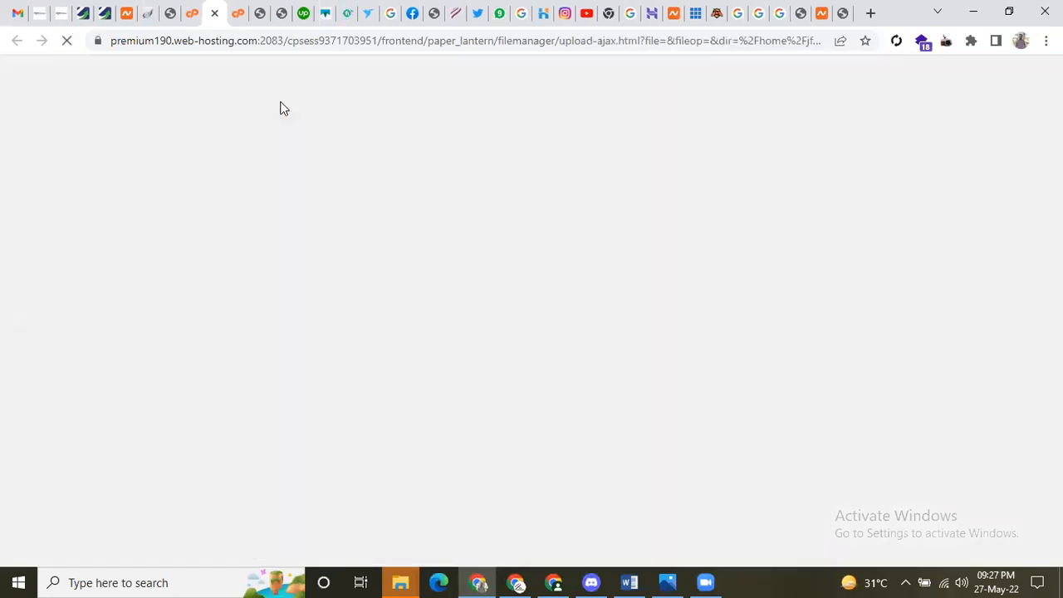
Open the file picker and browse to E:\NFTP Lectures\Plugins WordPress
{"action": "left_click", "coordinate": [541, 336]}
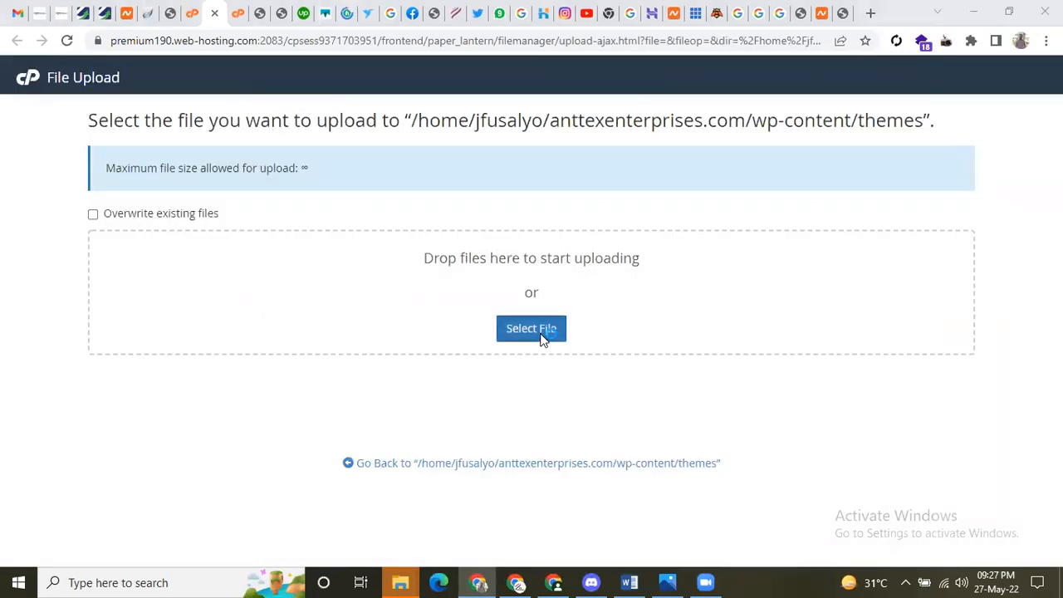
{"action": "left_click", "coordinate": [74, 283]}
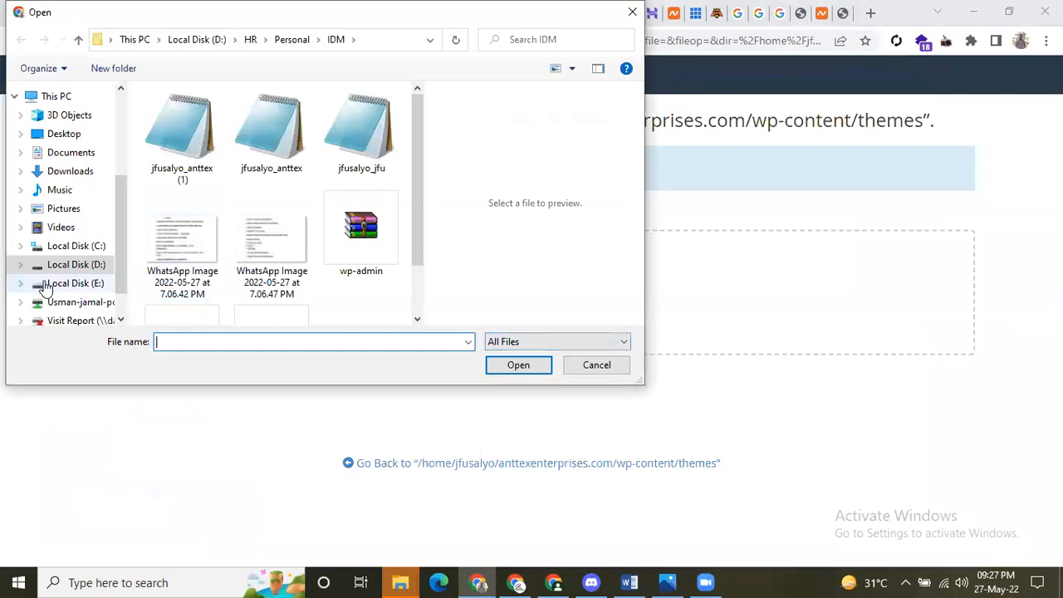
{"action": "scroll", "coordinate": [171, 287], "scroll_direction": "down", "scroll_amount": 4}
{"action": "left_click", "coordinate": [177, 141]}
{"action": "double_click", "coordinate": [176, 141]}
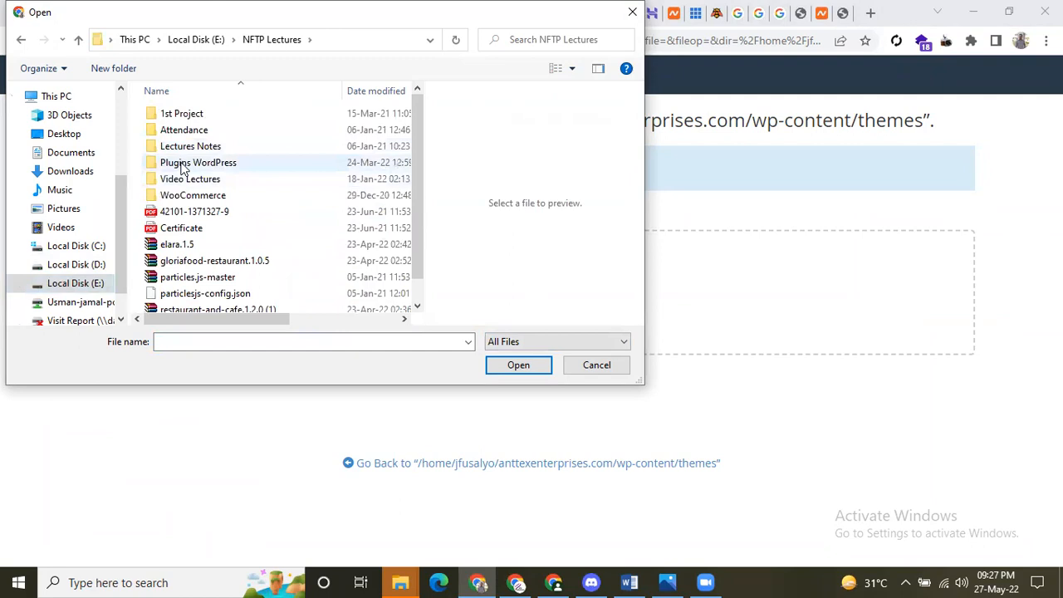
{"action": "double_click", "coordinate": [189, 163]}
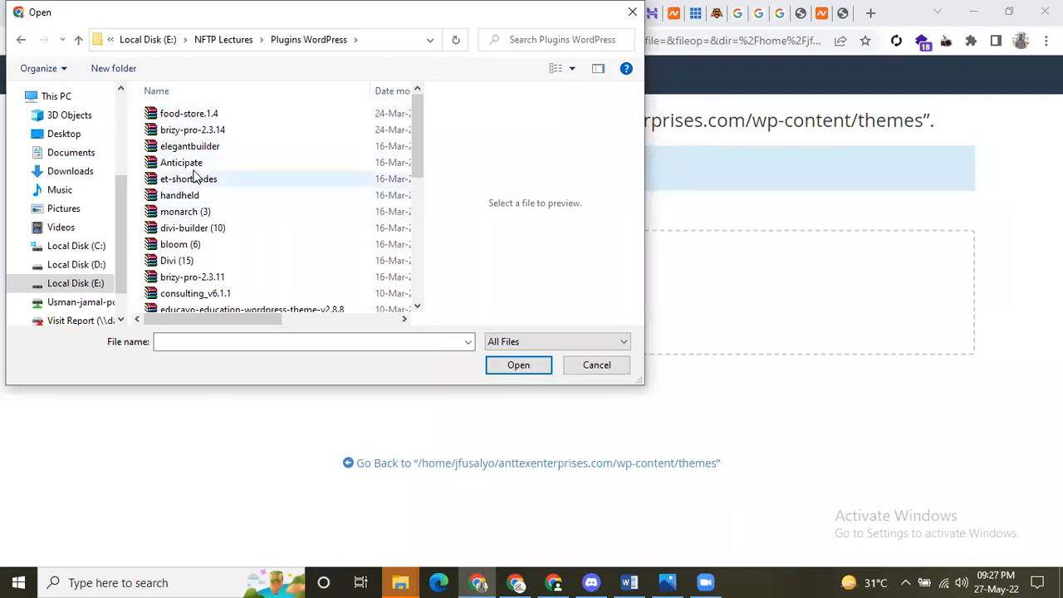
Choose the Divi (15) archive and confirm it for upload to themes
{"action": "scroll", "coordinate": [198, 203], "scroll_direction": "down", "scroll_amount": 1}
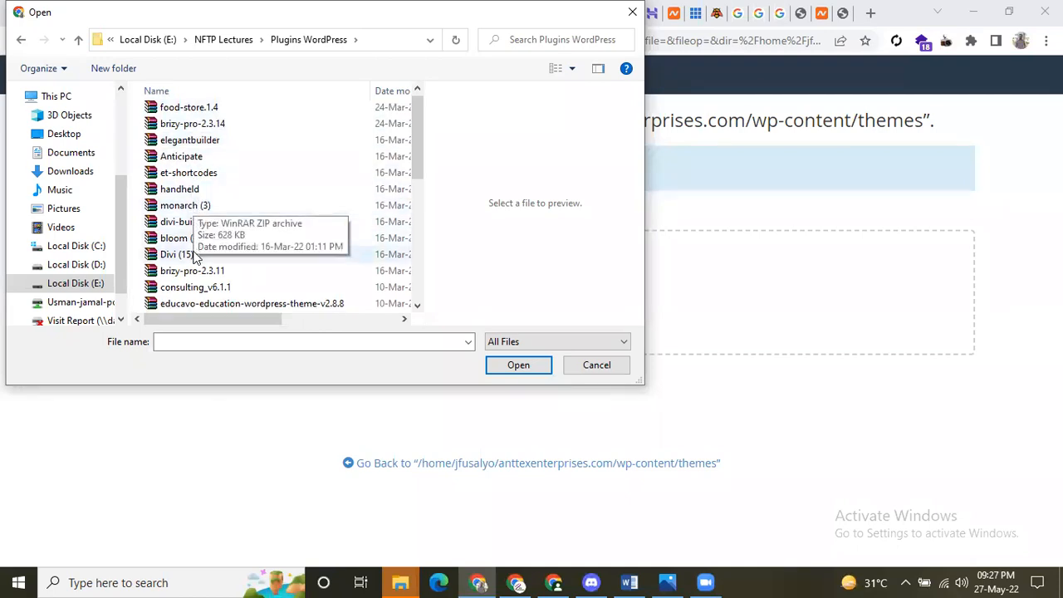
{"action": "scroll", "coordinate": [193, 287], "scroll_direction": "down", "scroll_amount": 1}
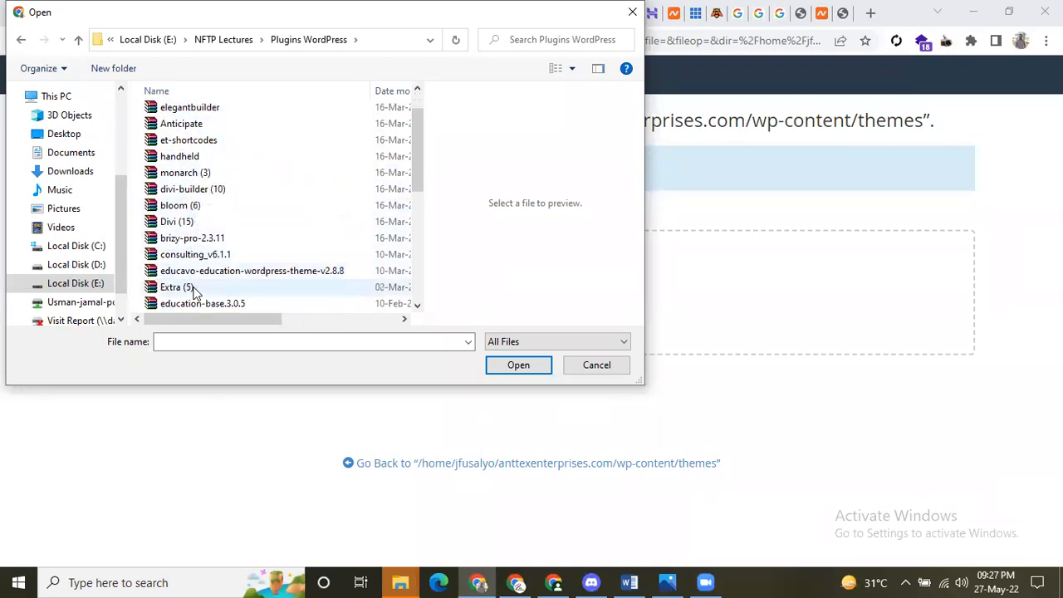
{"action": "scroll", "coordinate": [193, 291], "scroll_direction": "down", "scroll_amount": 1}
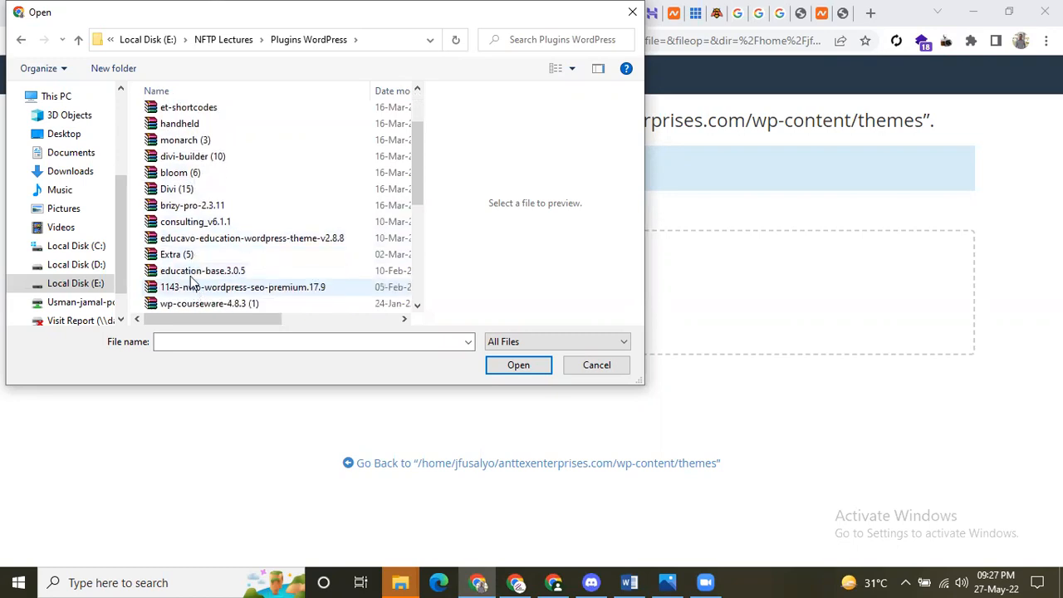
{"action": "scroll", "coordinate": [187, 300], "scroll_direction": "down", "scroll_amount": 2}
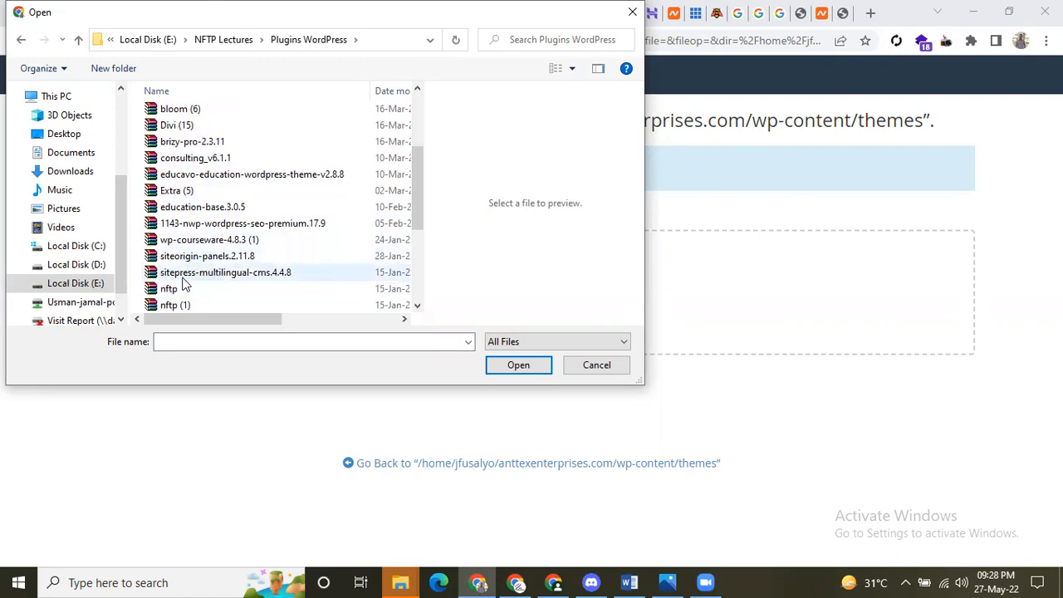
{"action": "scroll", "coordinate": [195, 178], "scroll_direction": "up", "scroll_amount": 1}
{"action": "scroll", "coordinate": [194, 175], "scroll_direction": "up", "scroll_amount": 3}
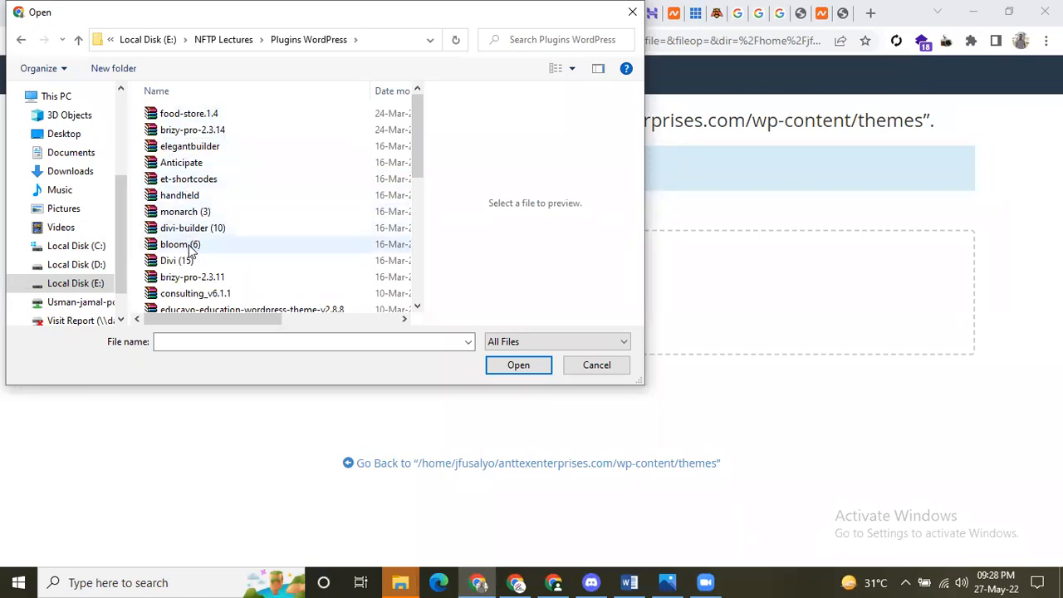
{"action": "left_click", "coordinate": [178, 261]}
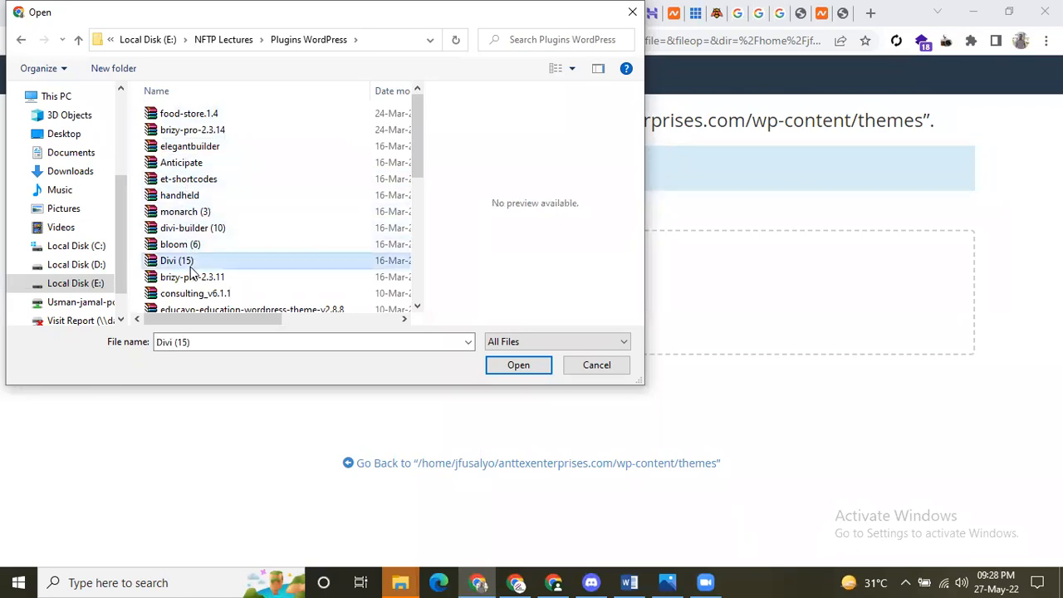
{"action": "left_click", "coordinate": [510, 364]}
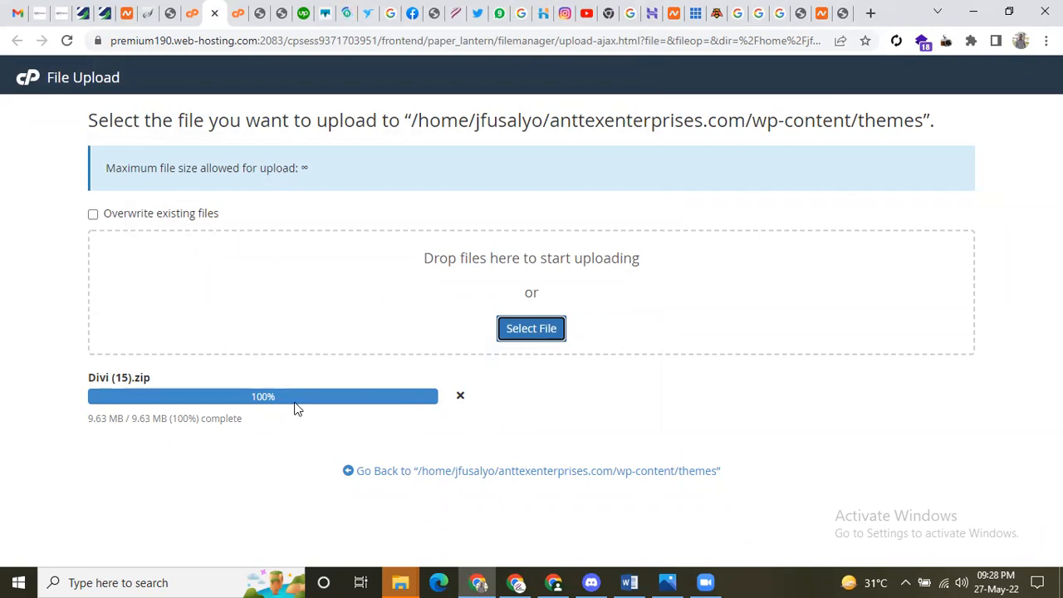
Return to wp-content/themes, reload, and select the uploaded 9.63 MB Divi (15).zip
{"action": "left_click", "coordinate": [457, 472]}
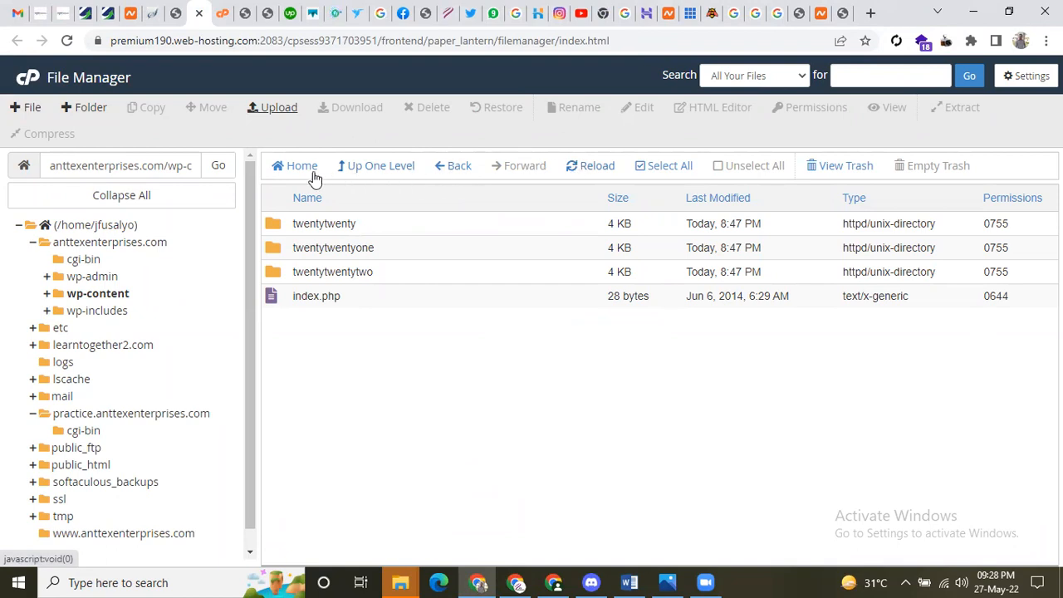
{"action": "left_click", "coordinate": [591, 172]}
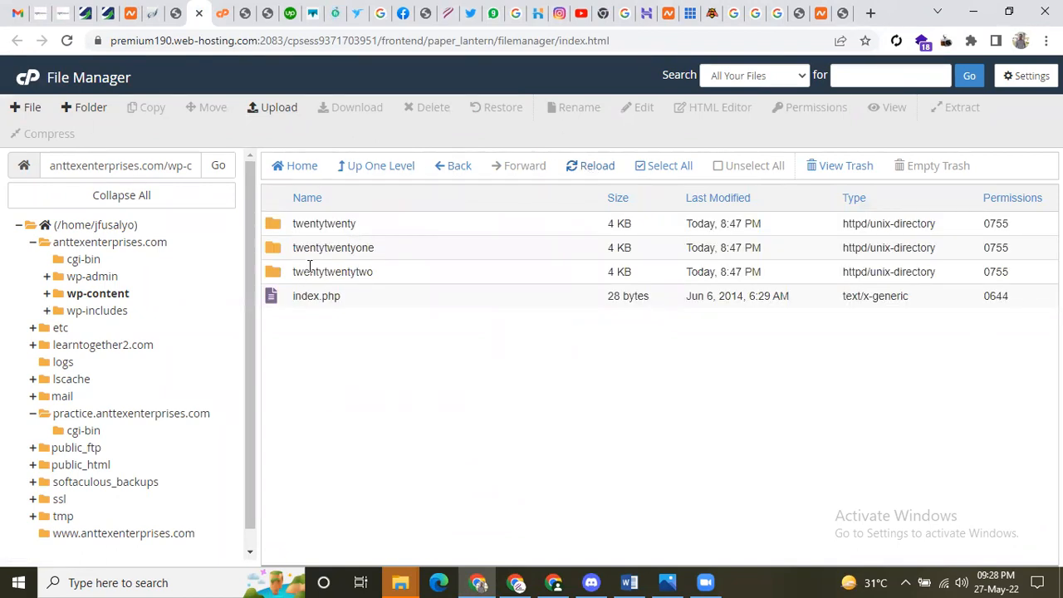
{"action": "double_click", "coordinate": [309, 232]}
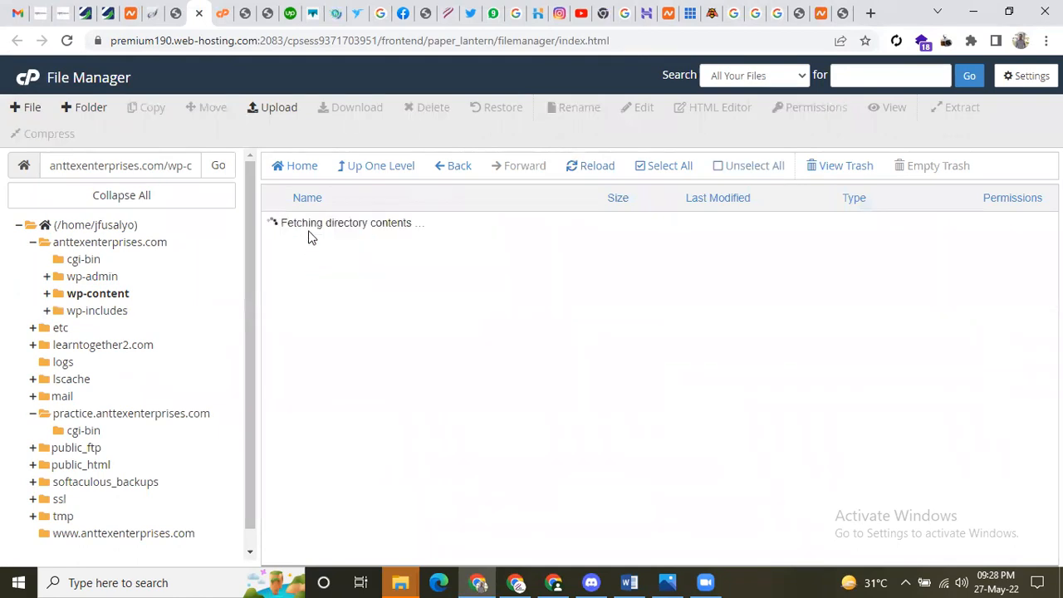
{"action": "left_click", "coordinate": [48, 294]}
{"action": "left_click", "coordinate": [73, 328]}
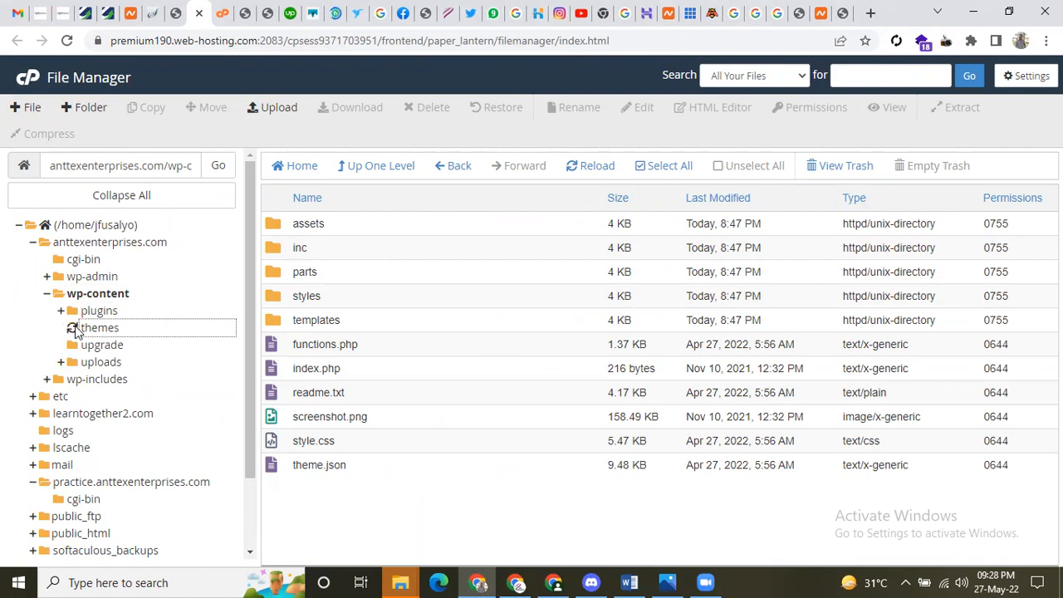
{"action": "left_click", "coordinate": [77, 330]}
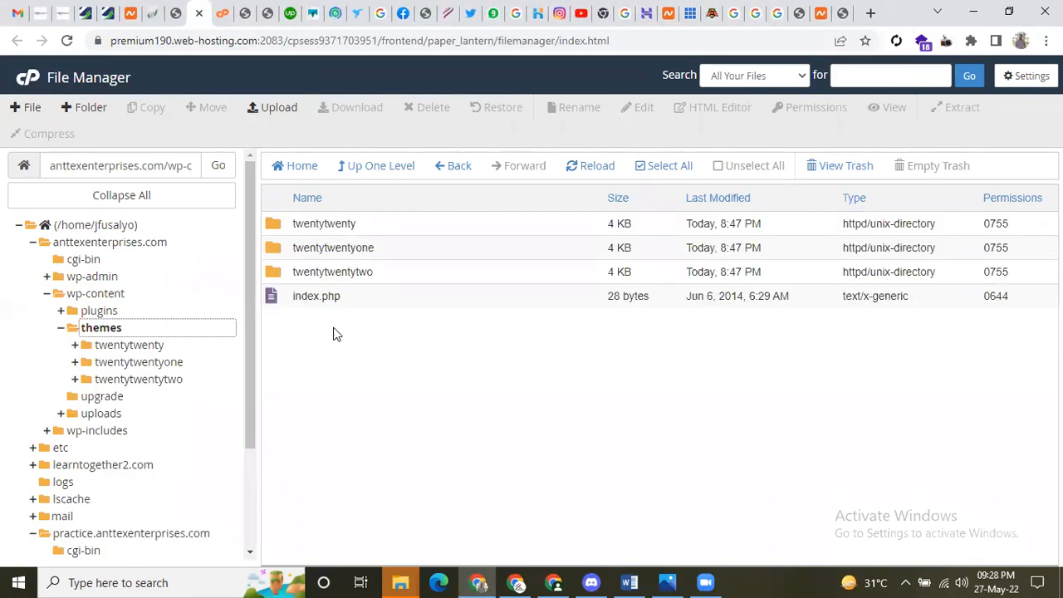
{"action": "left_click", "coordinate": [584, 171]}
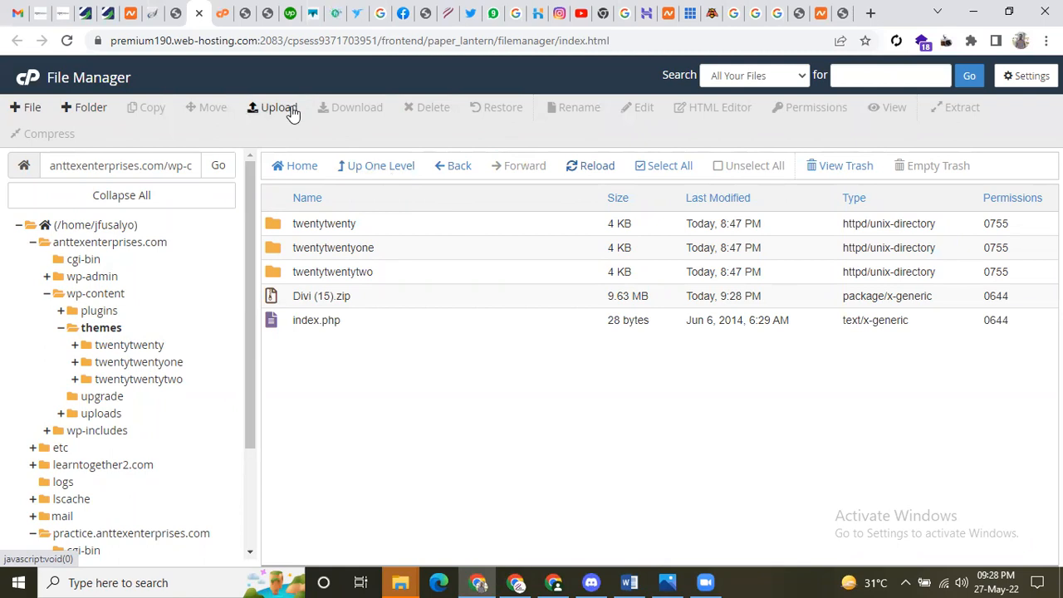
{"action": "left_click", "coordinate": [316, 296]}
Extract Divi (15).zip into the themes folder and close the extraction results
{"action": "right_click", "coordinate": [317, 296]}
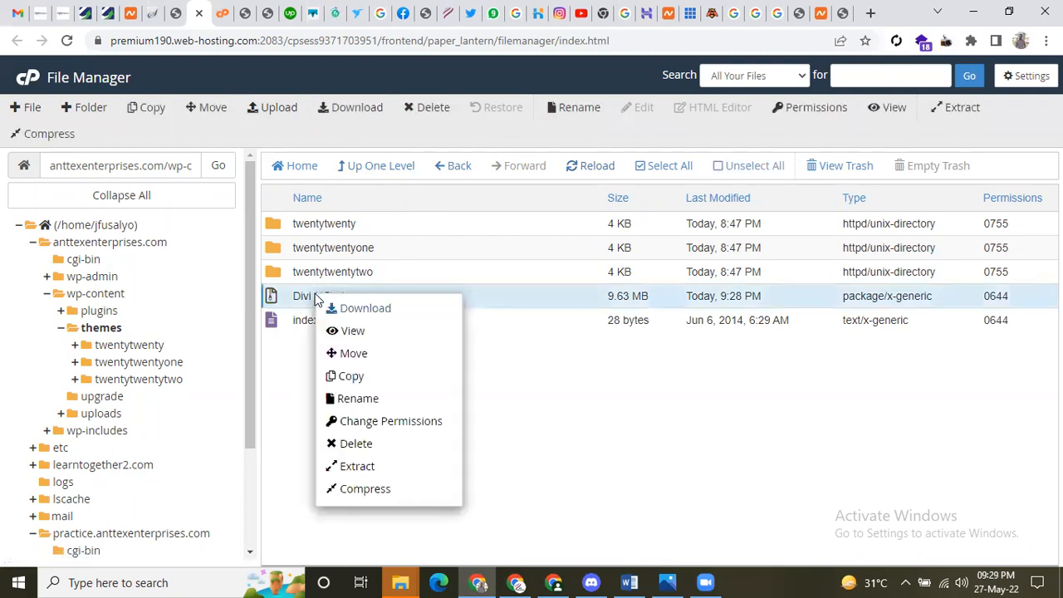
{"action": "left_click", "coordinate": [359, 467]}
{"action": "left_click", "coordinate": [635, 390]}
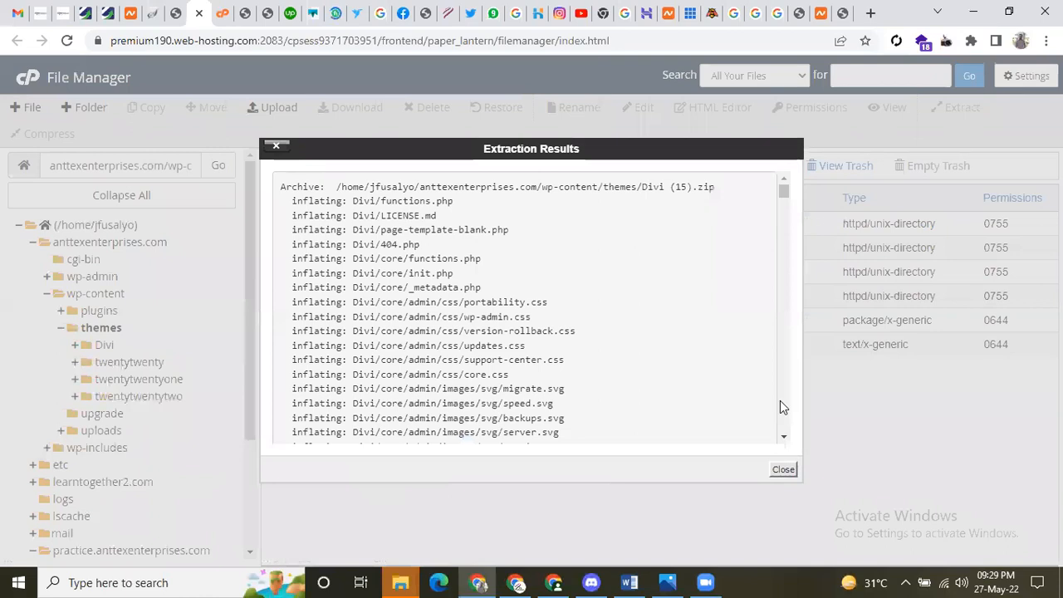
{"action": "left_click", "coordinate": [782, 469]}
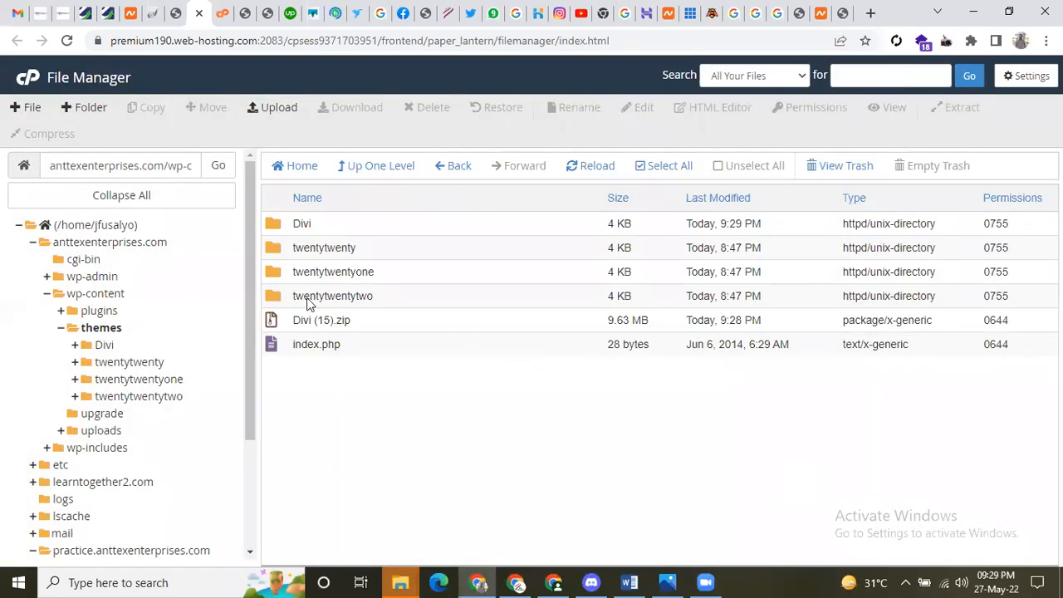
Keep the Divi (15).zip archive, collapse the themes and wp-content tree, and change tabs
{"action": "left_click", "coordinate": [323, 321]}
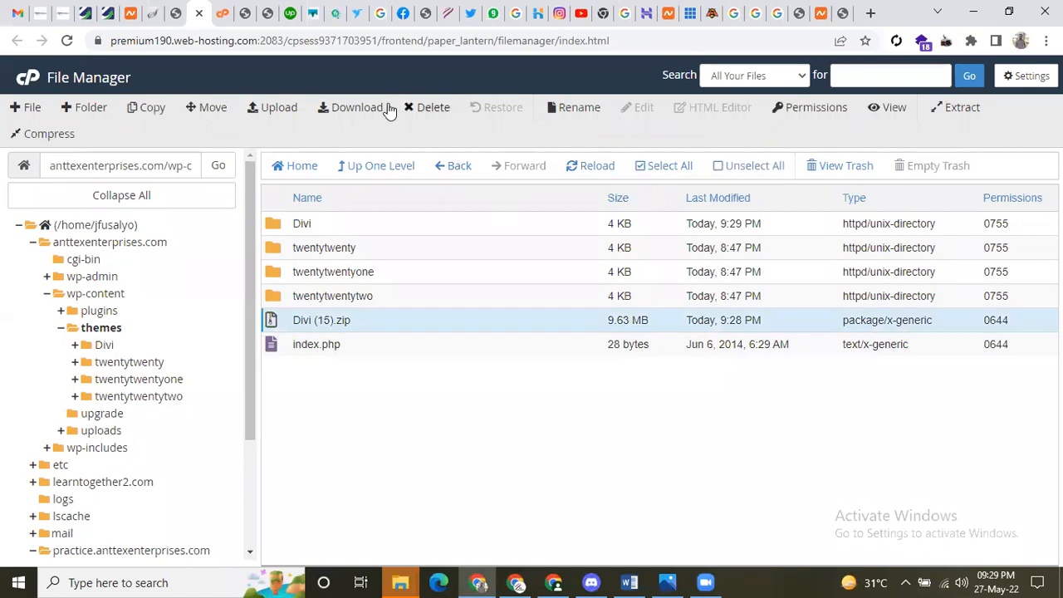
{"action": "left_click", "coordinate": [428, 108]}
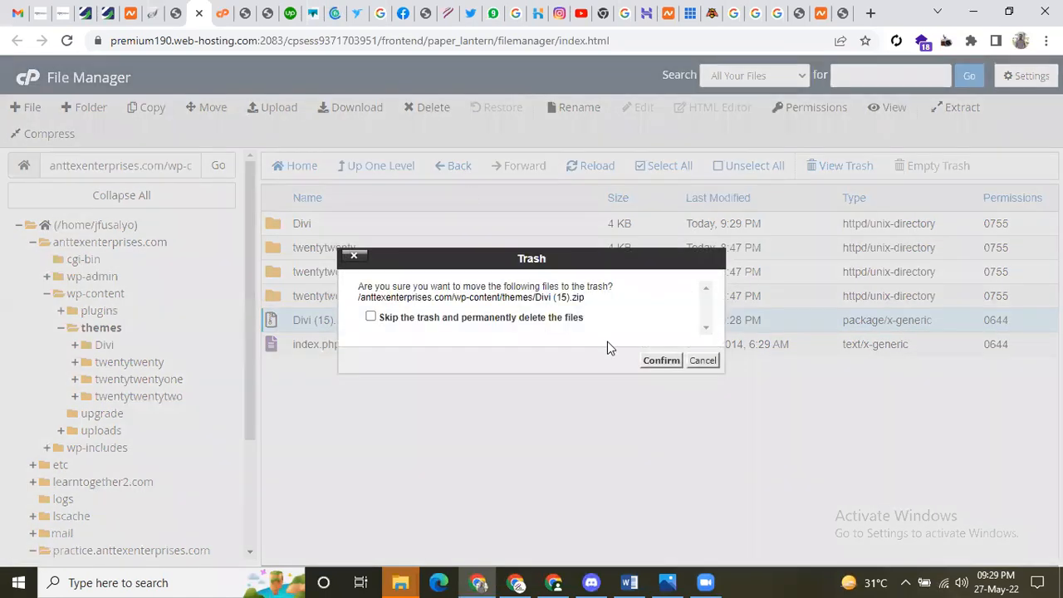
{"action": "left_click", "coordinate": [702, 360]}
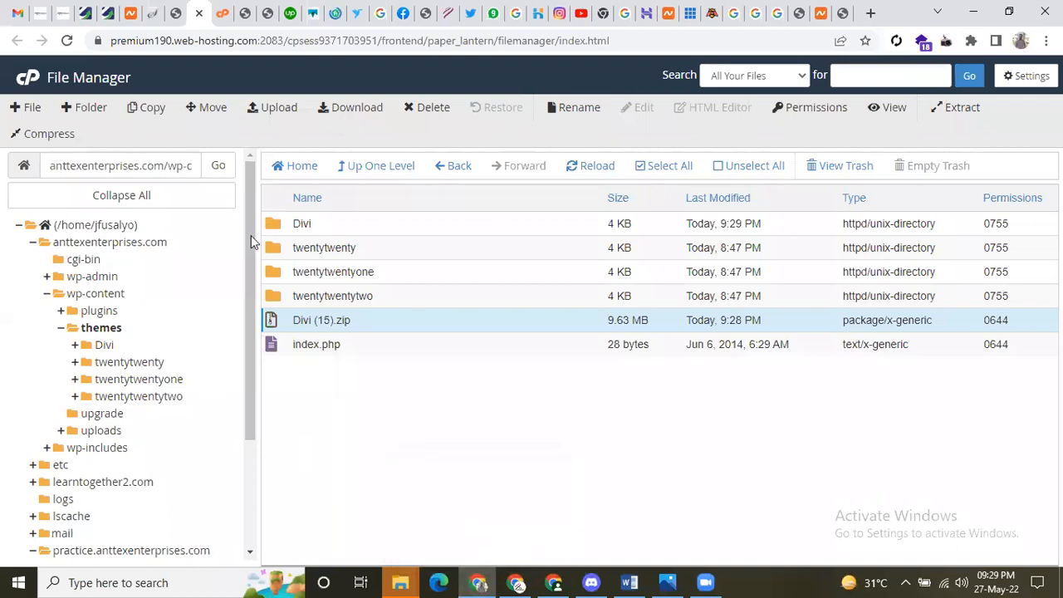
{"action": "left_click", "coordinate": [62, 328]}
{"action": "left_click", "coordinate": [47, 294]}
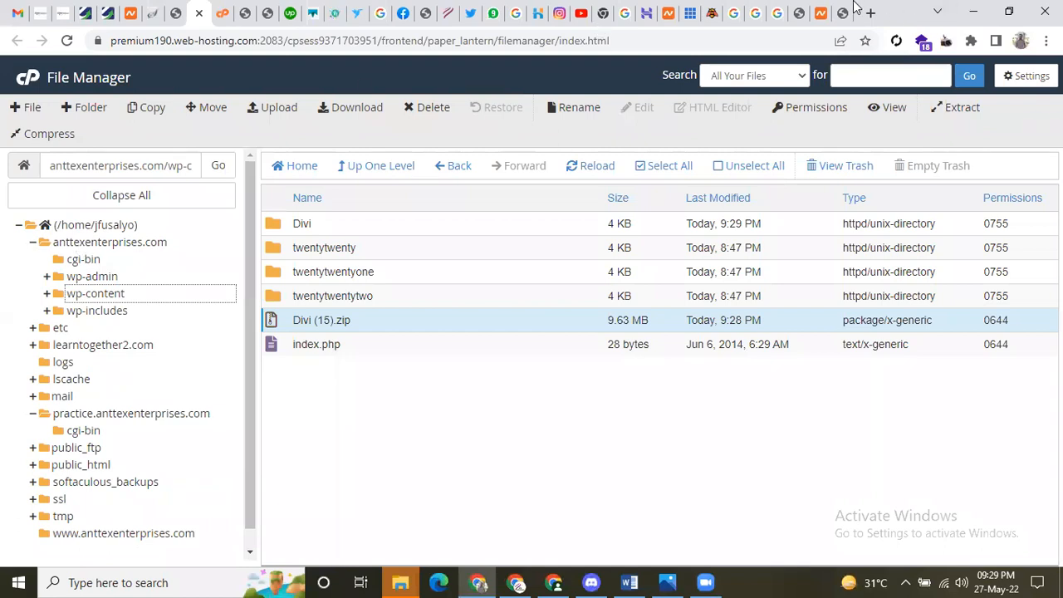
{"action": "left_click", "coordinate": [222, 10]}
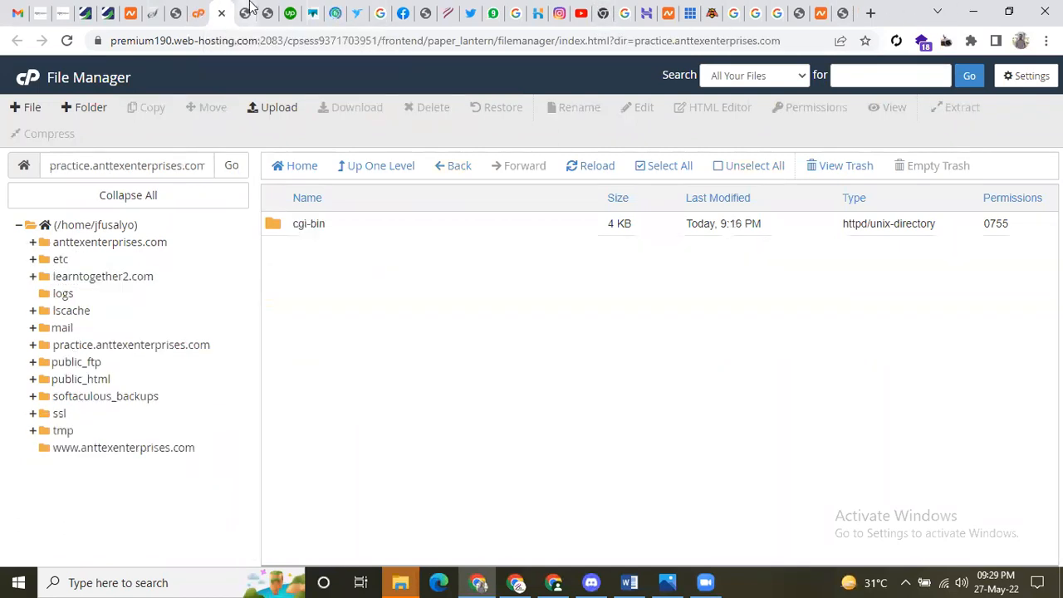
In the WordPress dashboard, view Appearance > Themes, where Divi now appears among four themes
{"action": "left_click", "coordinate": [244, 10]}
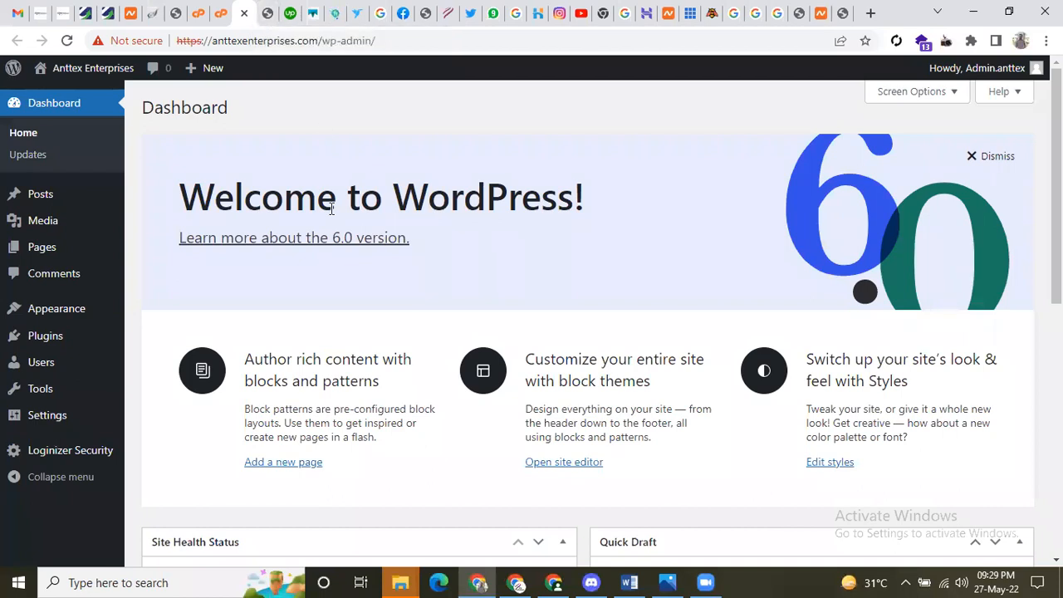
{"action": "left_click", "coordinate": [56, 311]}
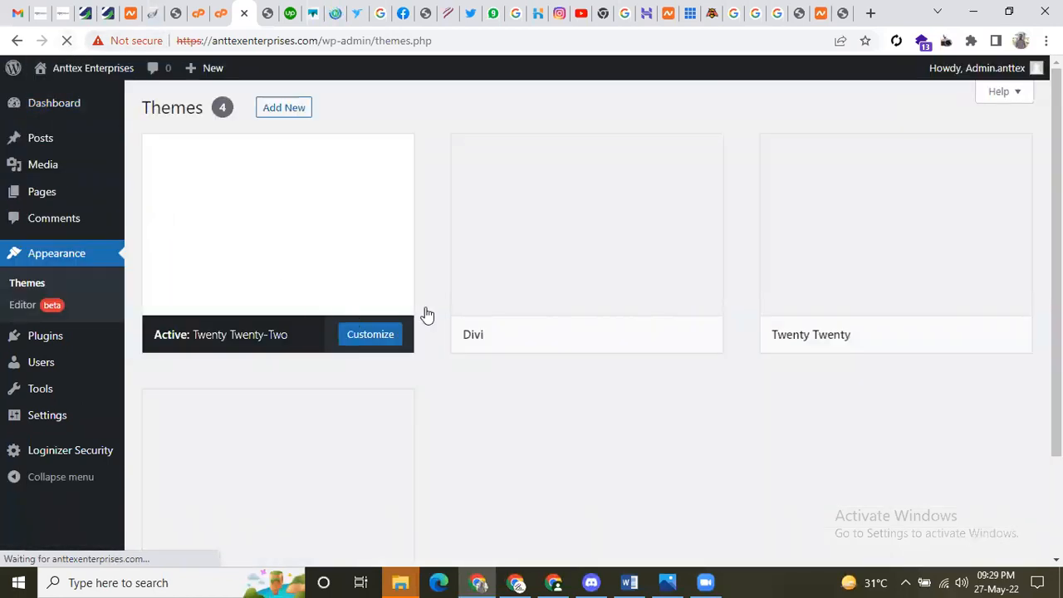
{"action": "mouse_move", "coordinate": [593, 222]}
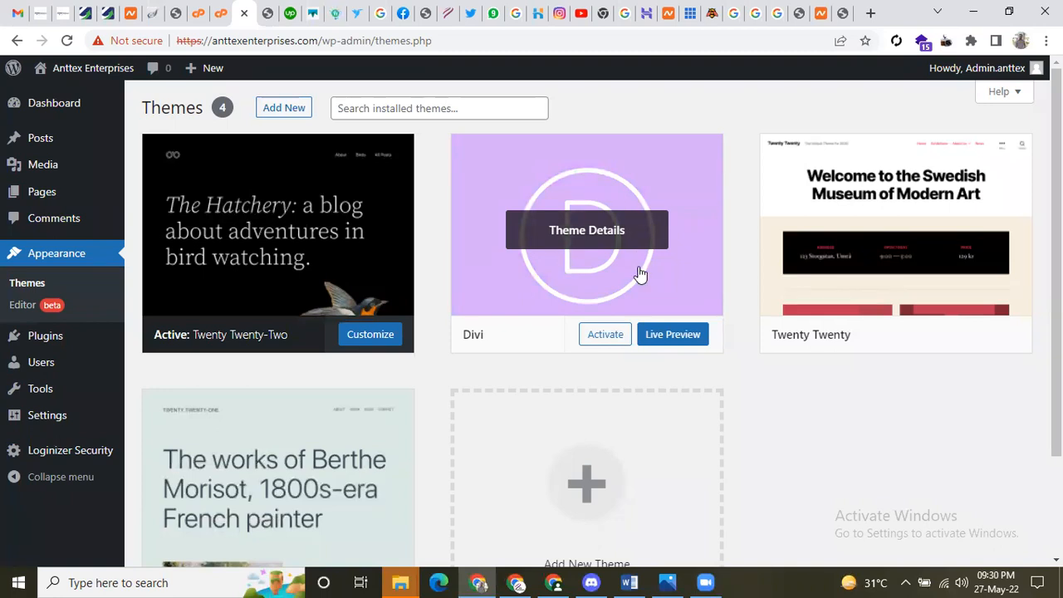
Install Hello Elementor 2.5.0 from the theme directory and activate it
{"action": "left_click", "coordinate": [284, 108]}
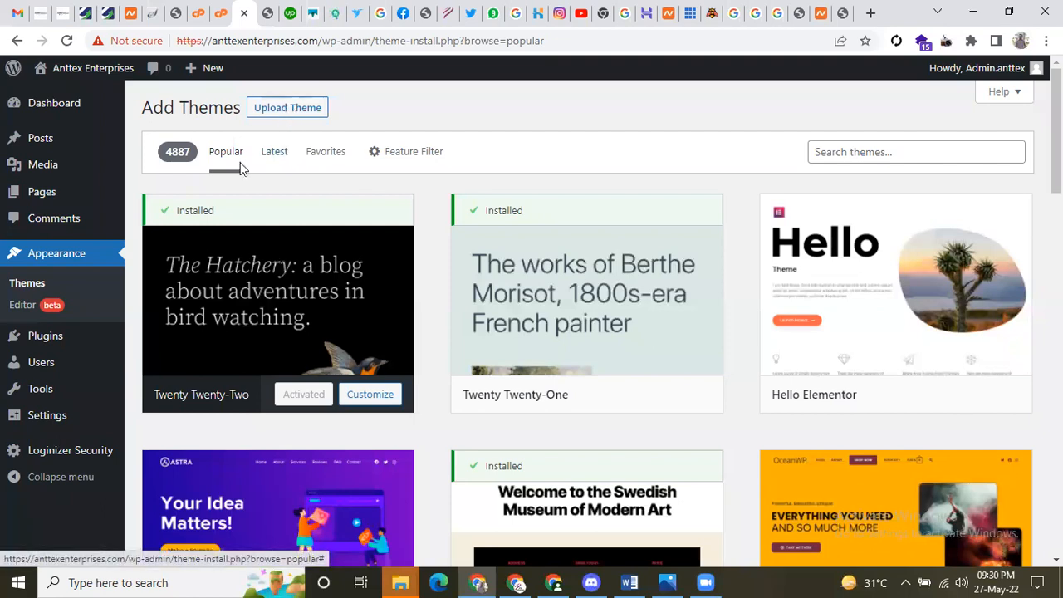
{"action": "mouse_move", "coordinate": [308, 301]}
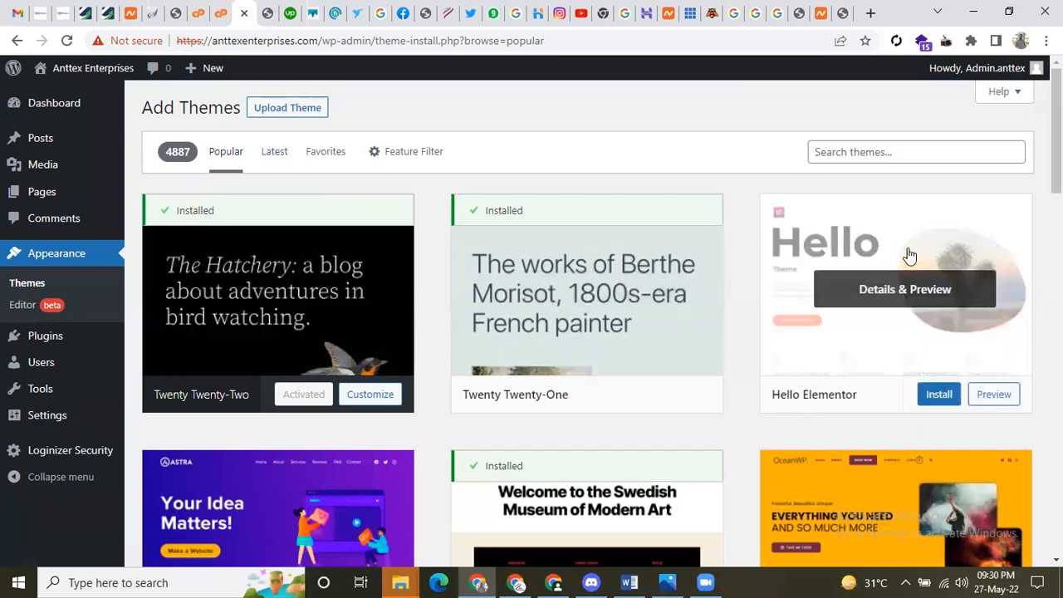
{"action": "left_click", "coordinate": [882, 249]}
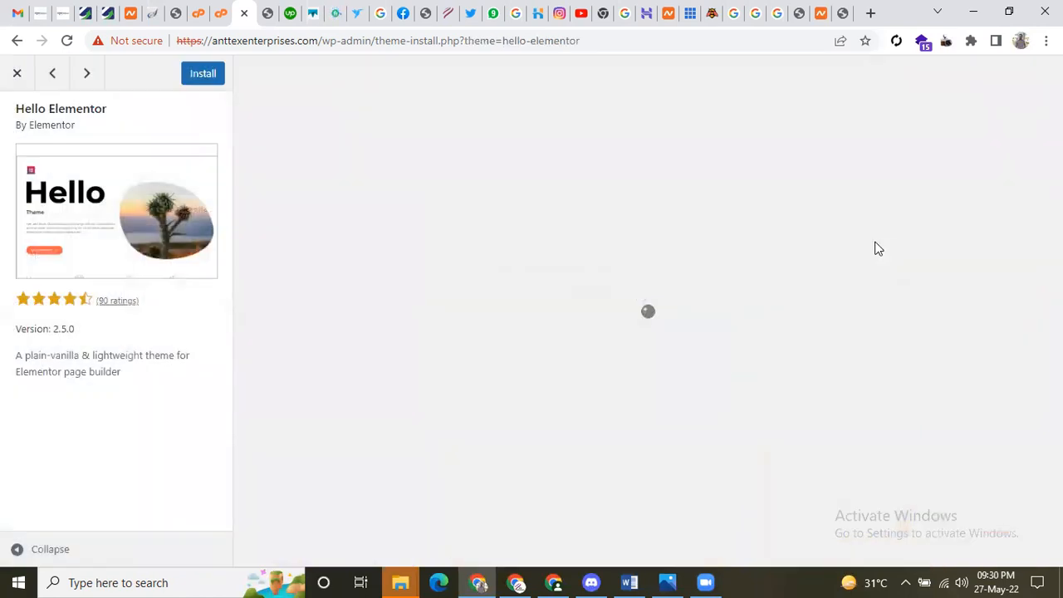
{"action": "scroll", "coordinate": [477, 273], "scroll_direction": "down", "scroll_amount": 3}
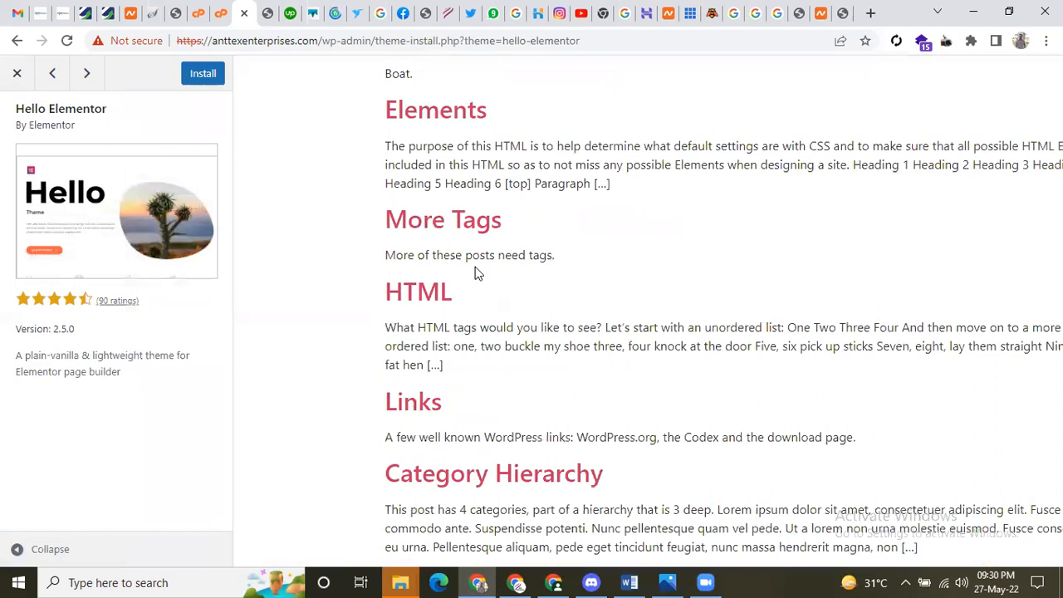
{"action": "scroll", "coordinate": [477, 273], "scroll_direction": "up", "scroll_amount": 3}
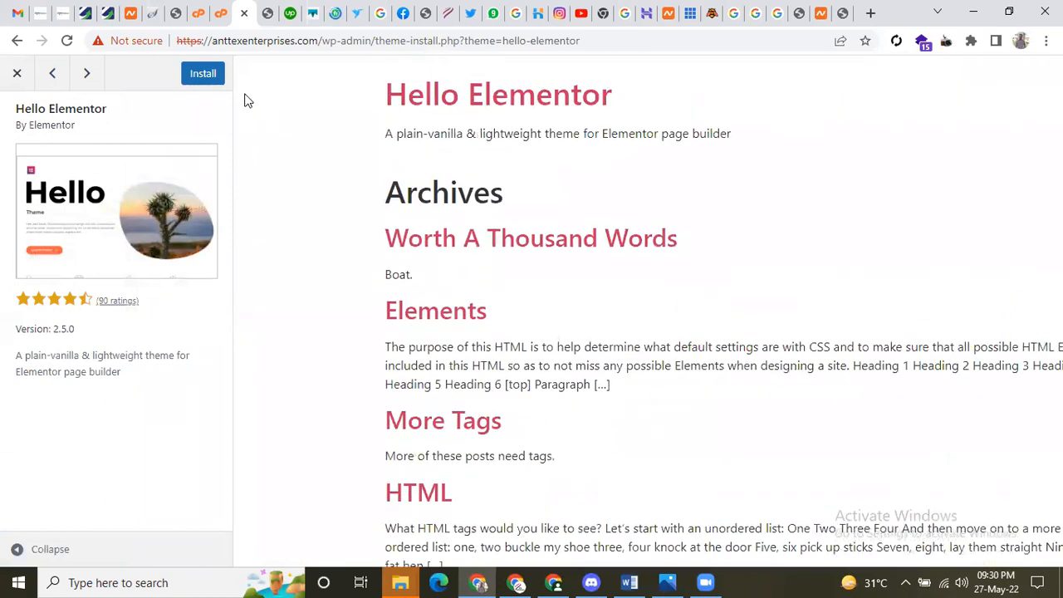
{"action": "left_click", "coordinate": [207, 79]}
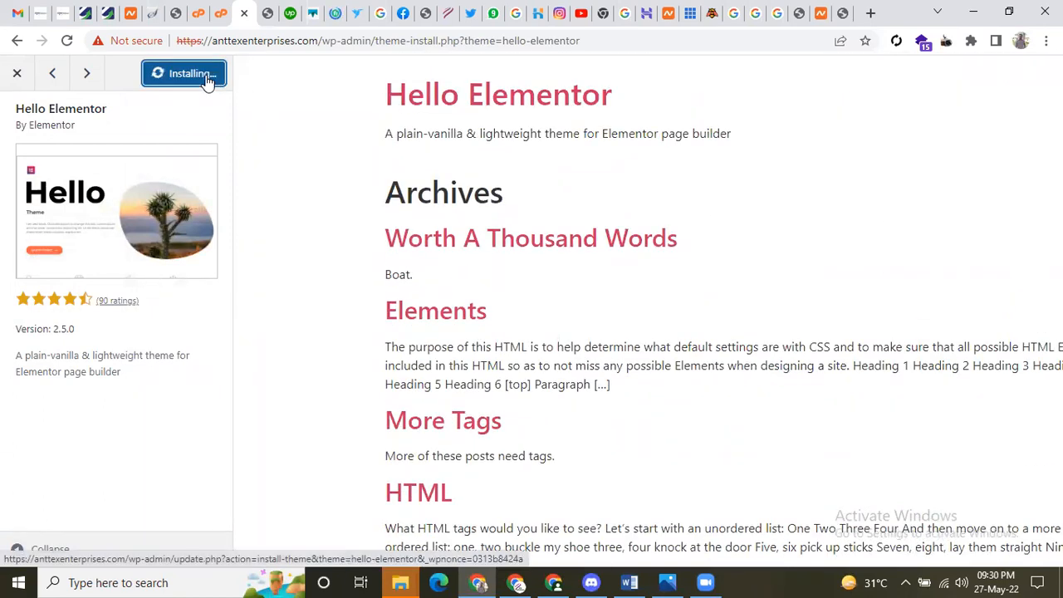
{"action": "left_click", "coordinate": [199, 77]}
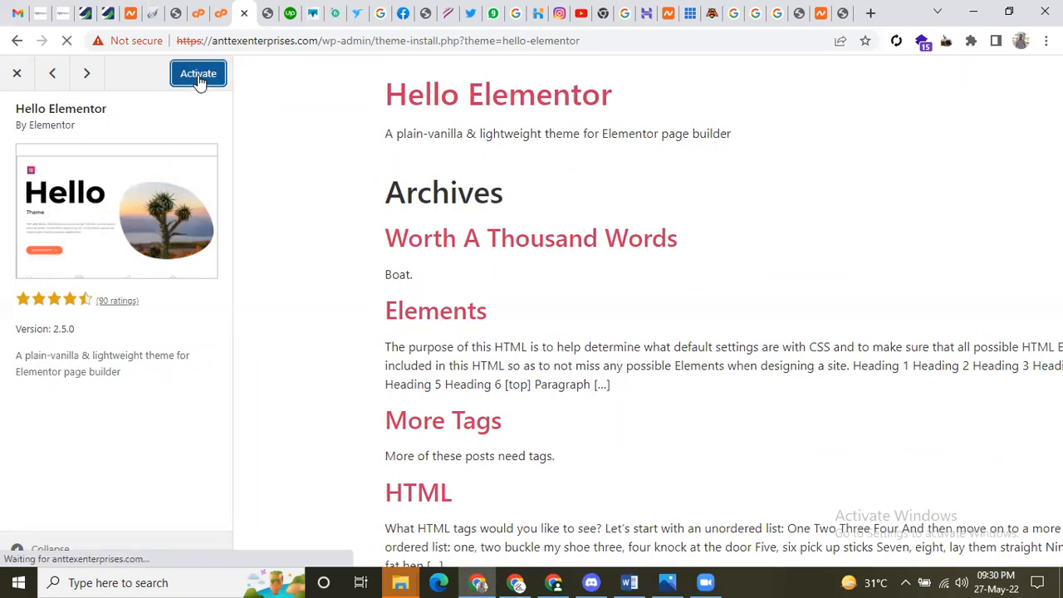